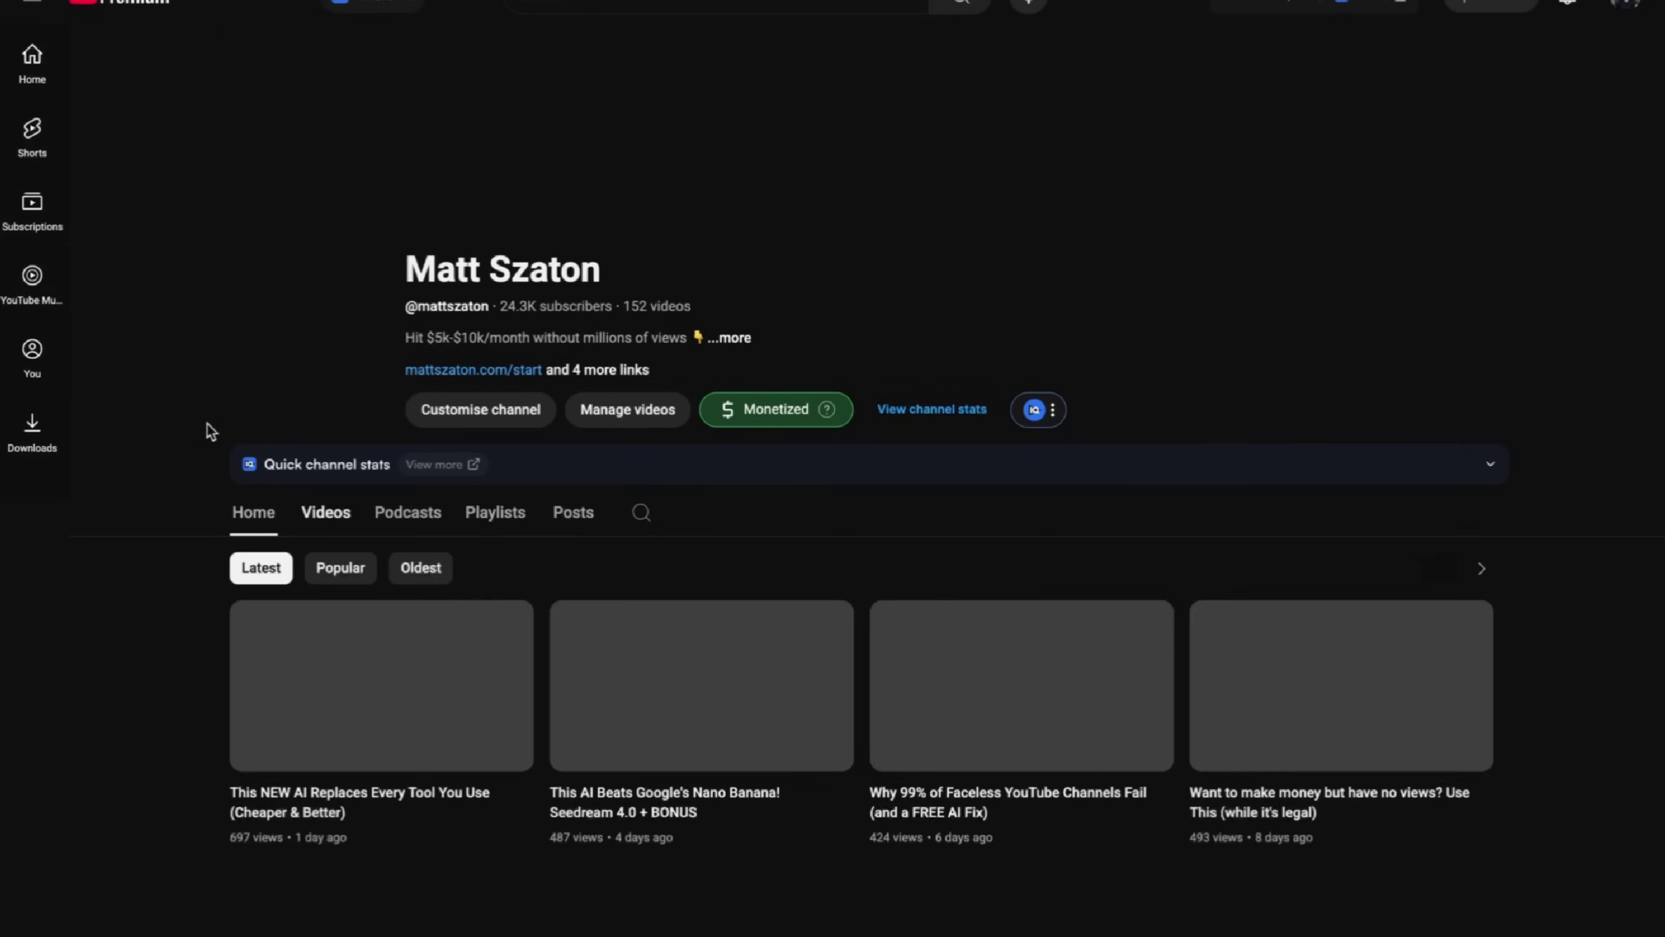
scroll(203, 626, "down", 3)
scroll(203, 625, "up", 3)
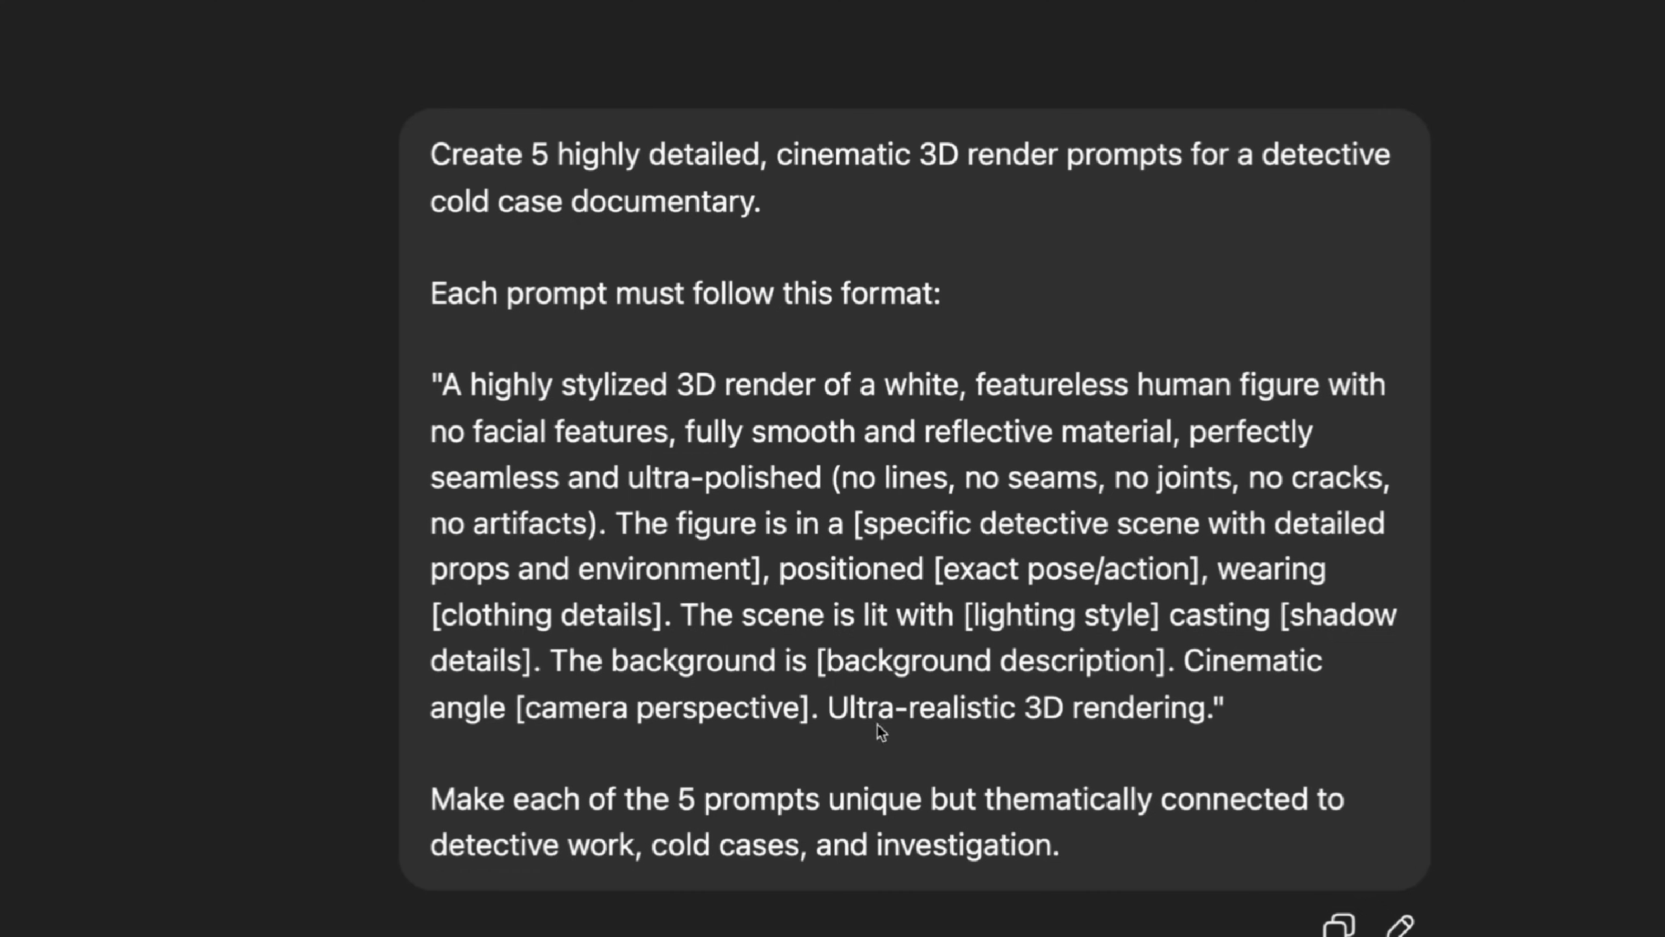
- Review the prompt request for a detective cold case documentary and the five 3D render prompts written in reply
scroll(413, 750, "down", 1)
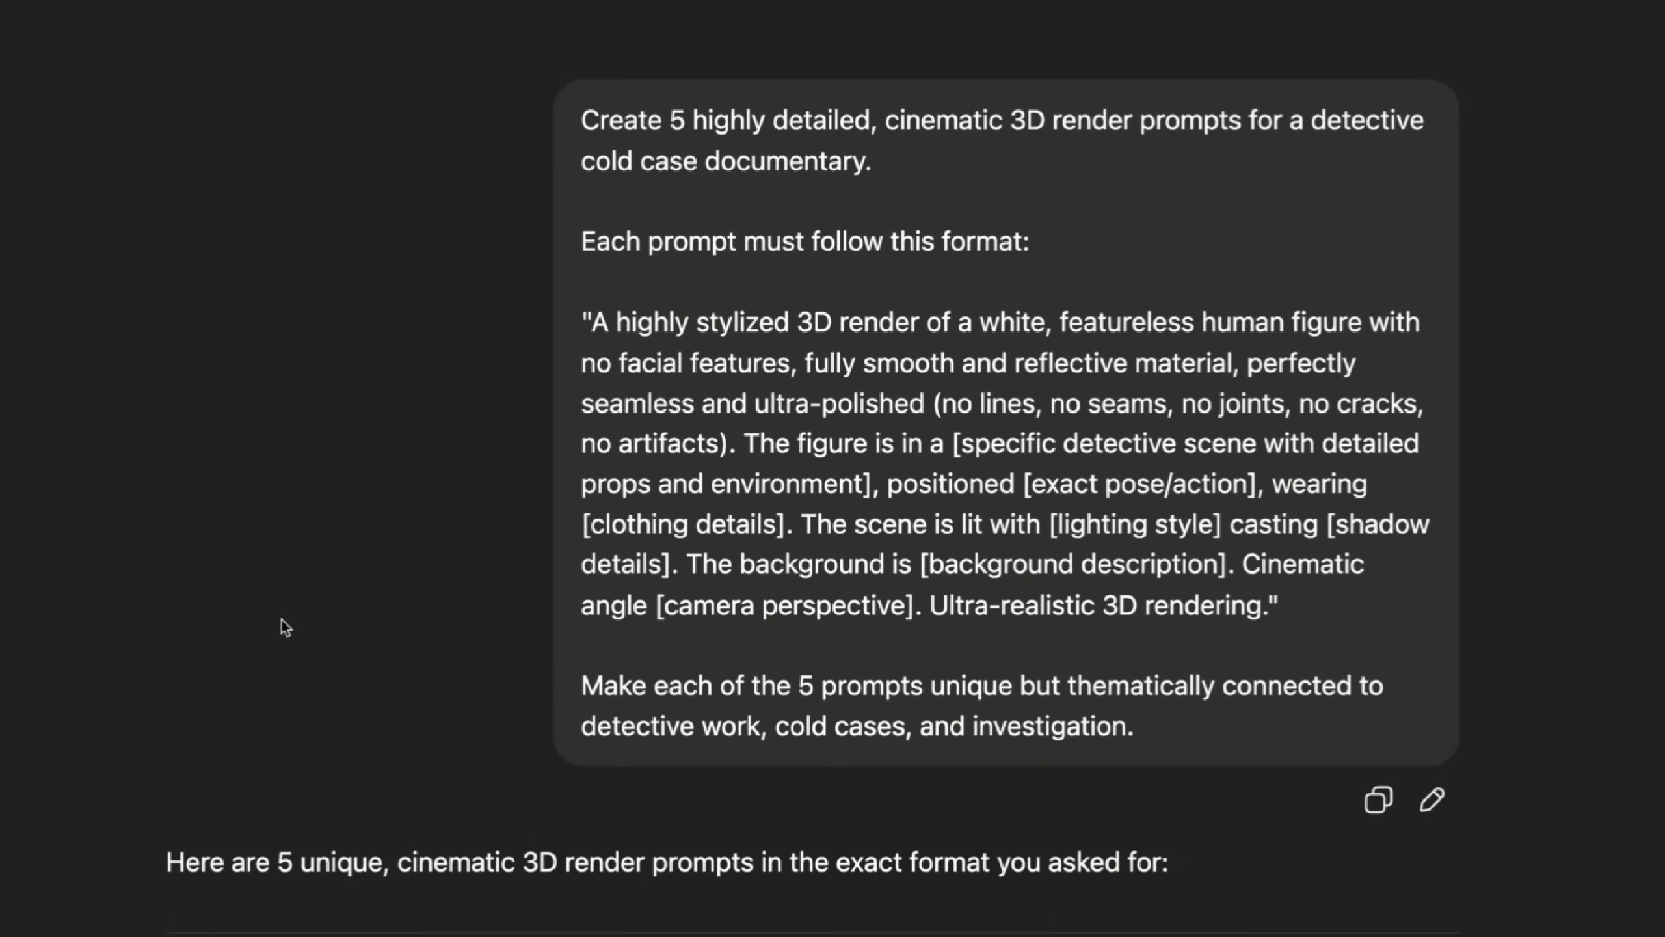
scroll(282, 620, "down", 3)
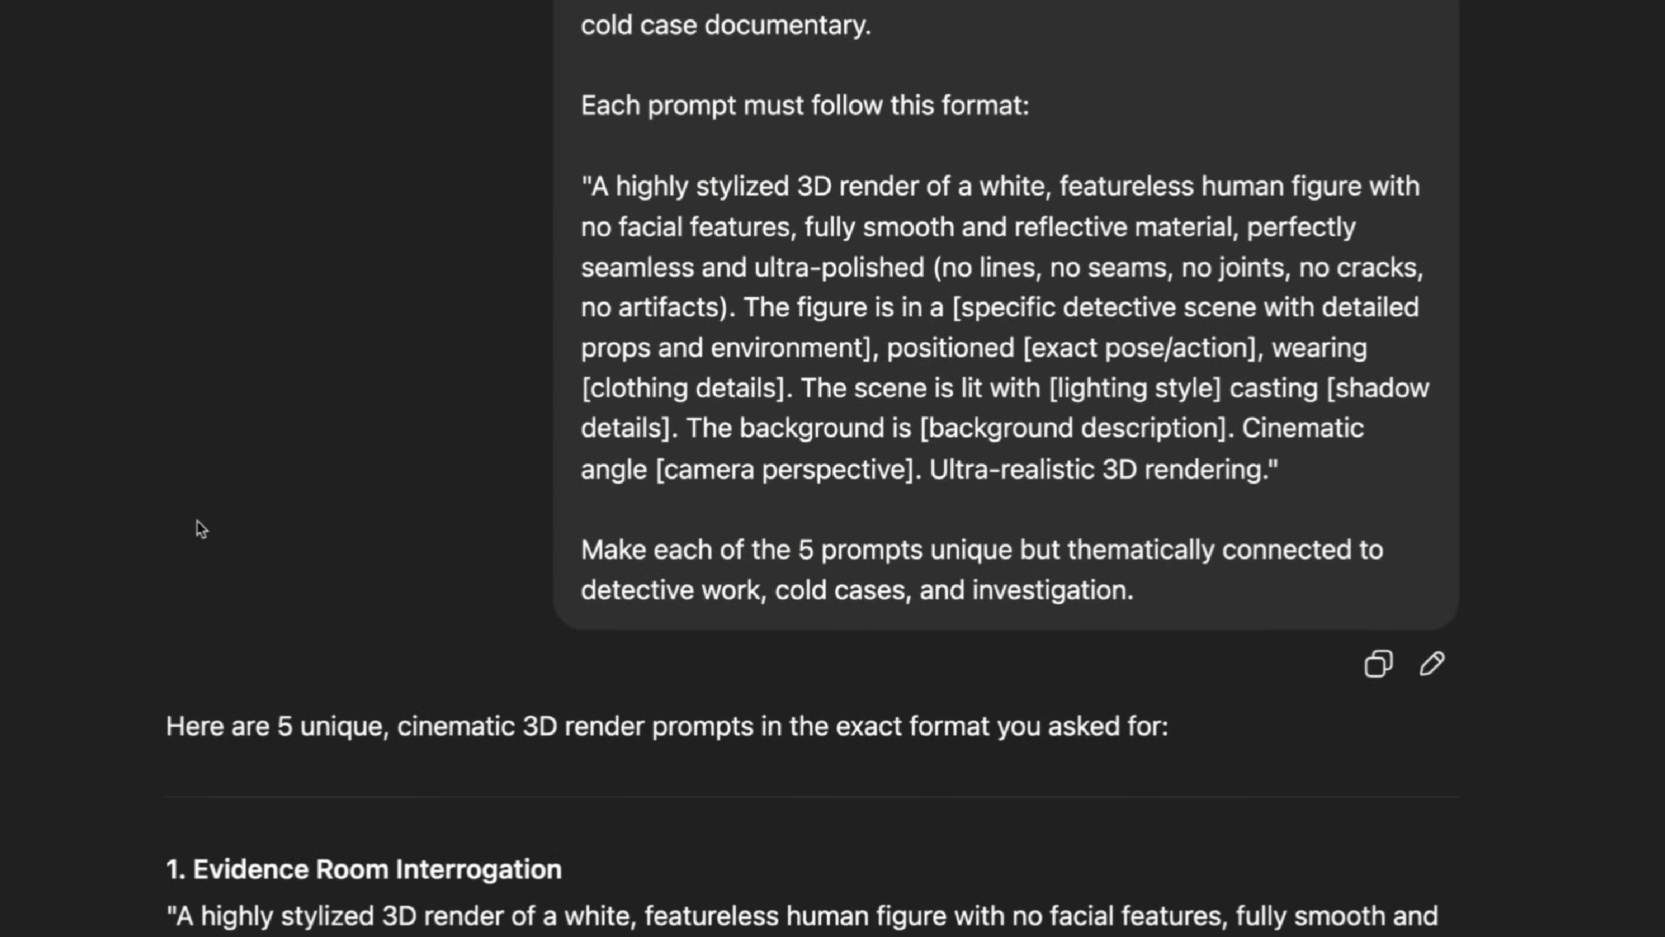
scroll(179, 493, "down", 10)
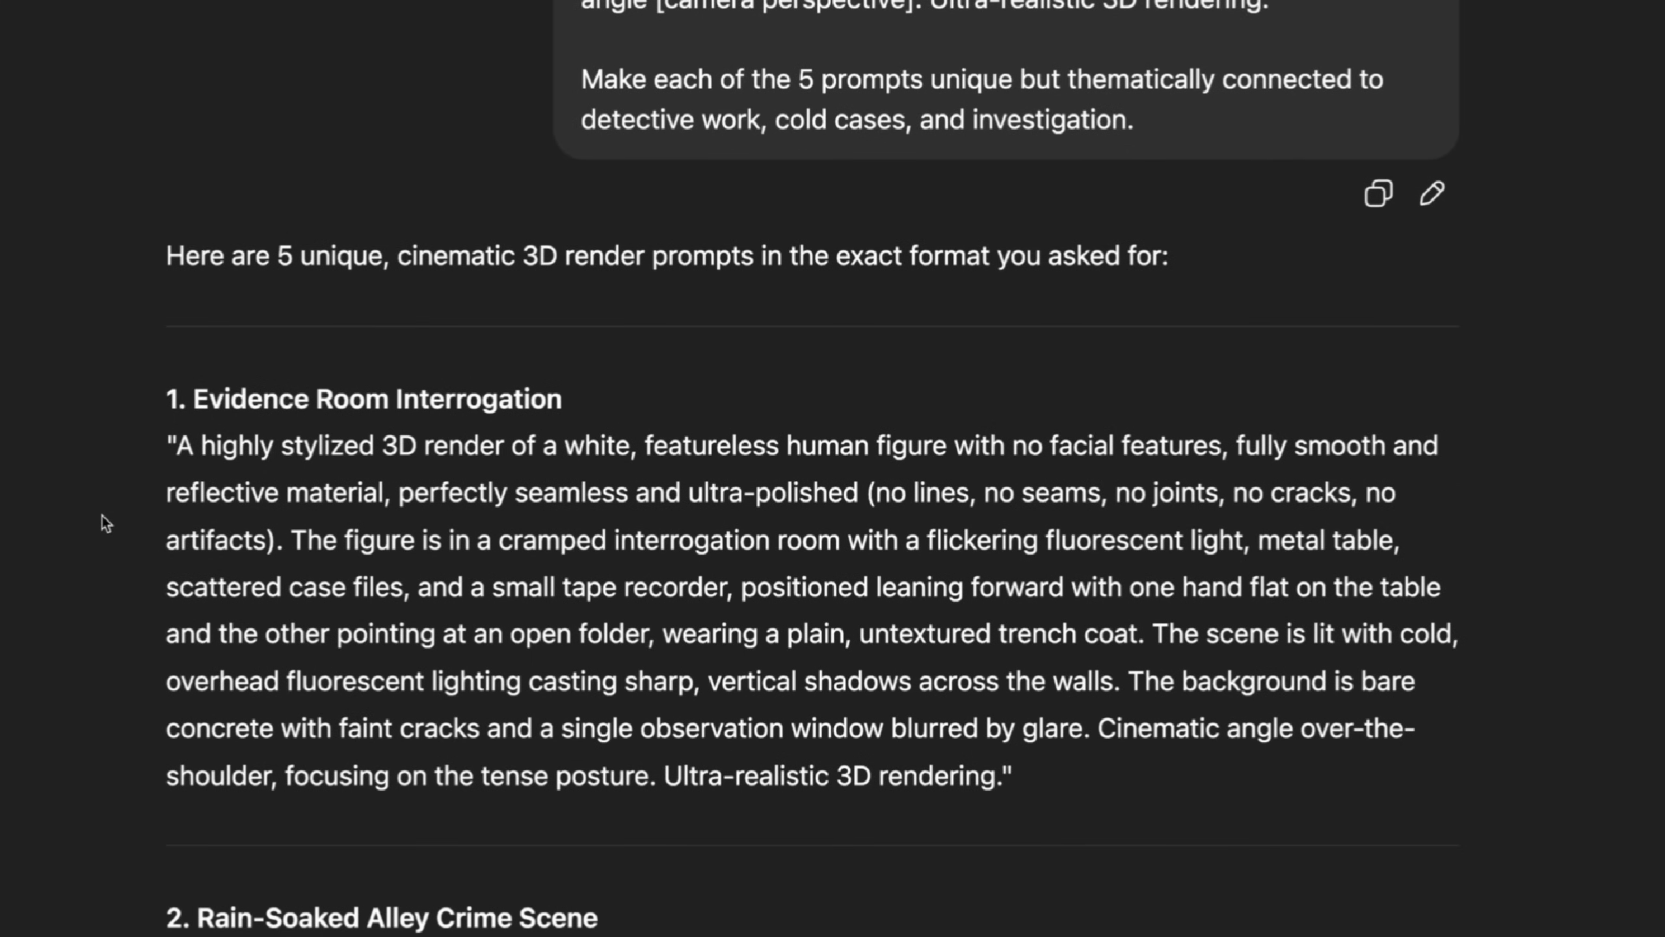
scroll(102, 516, "down", 20)
scroll(102, 515, "down", 15)
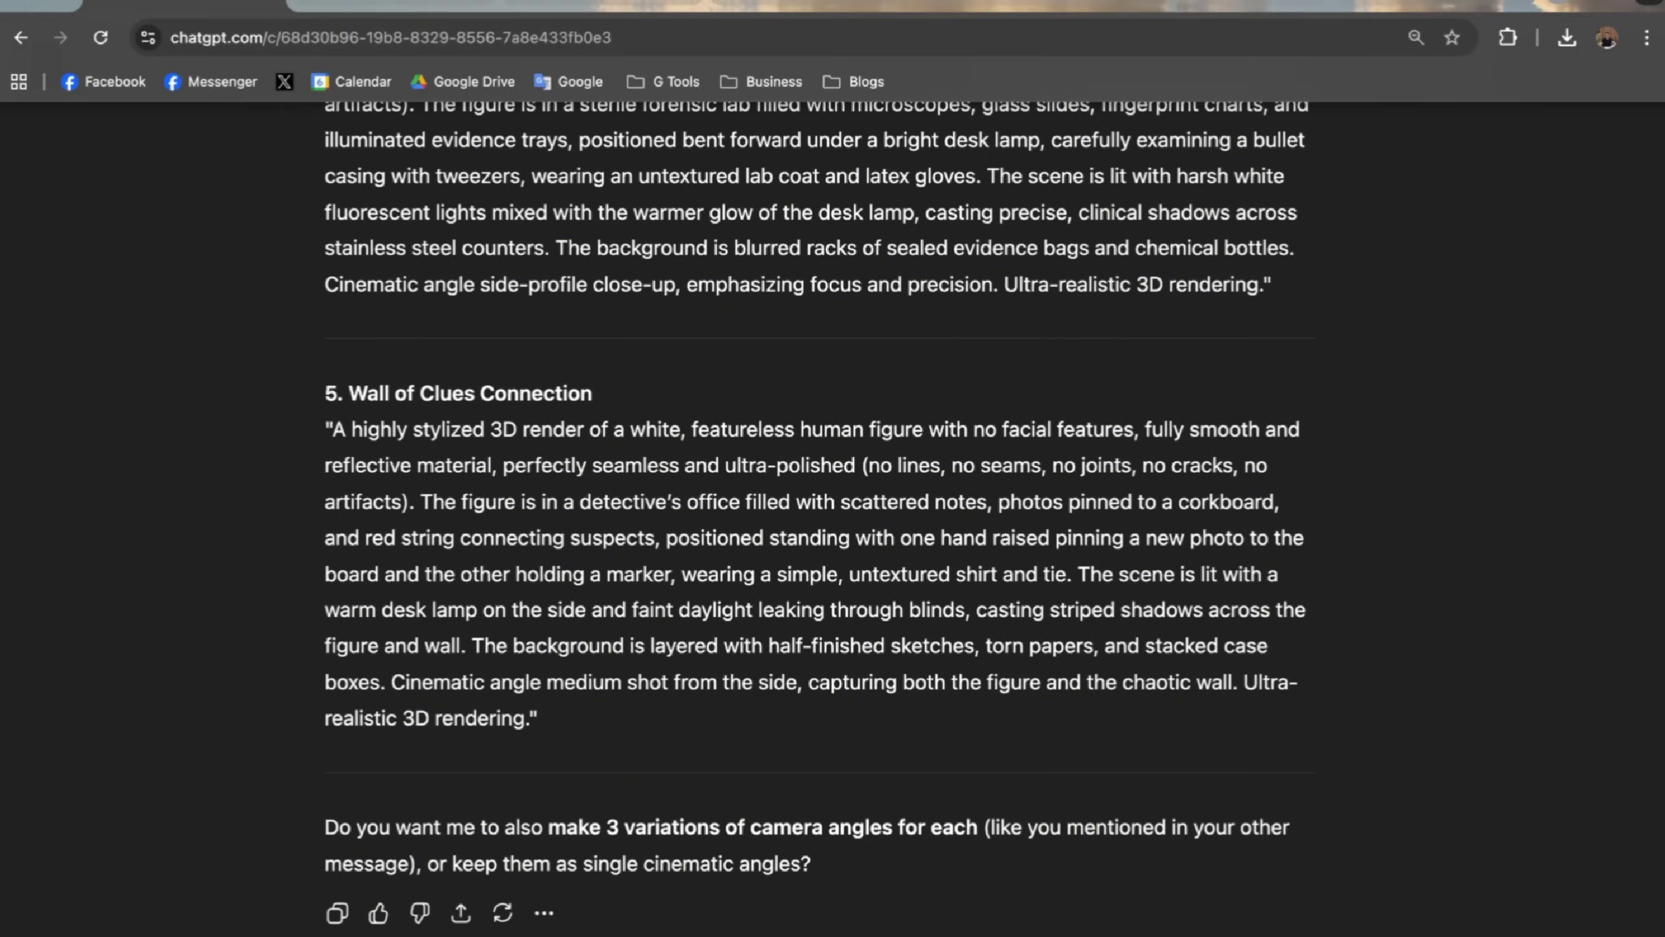
- Switch to Abacus.AI and inspect its image generation and video generation settings, closing each without generating
left_click(505, 2)
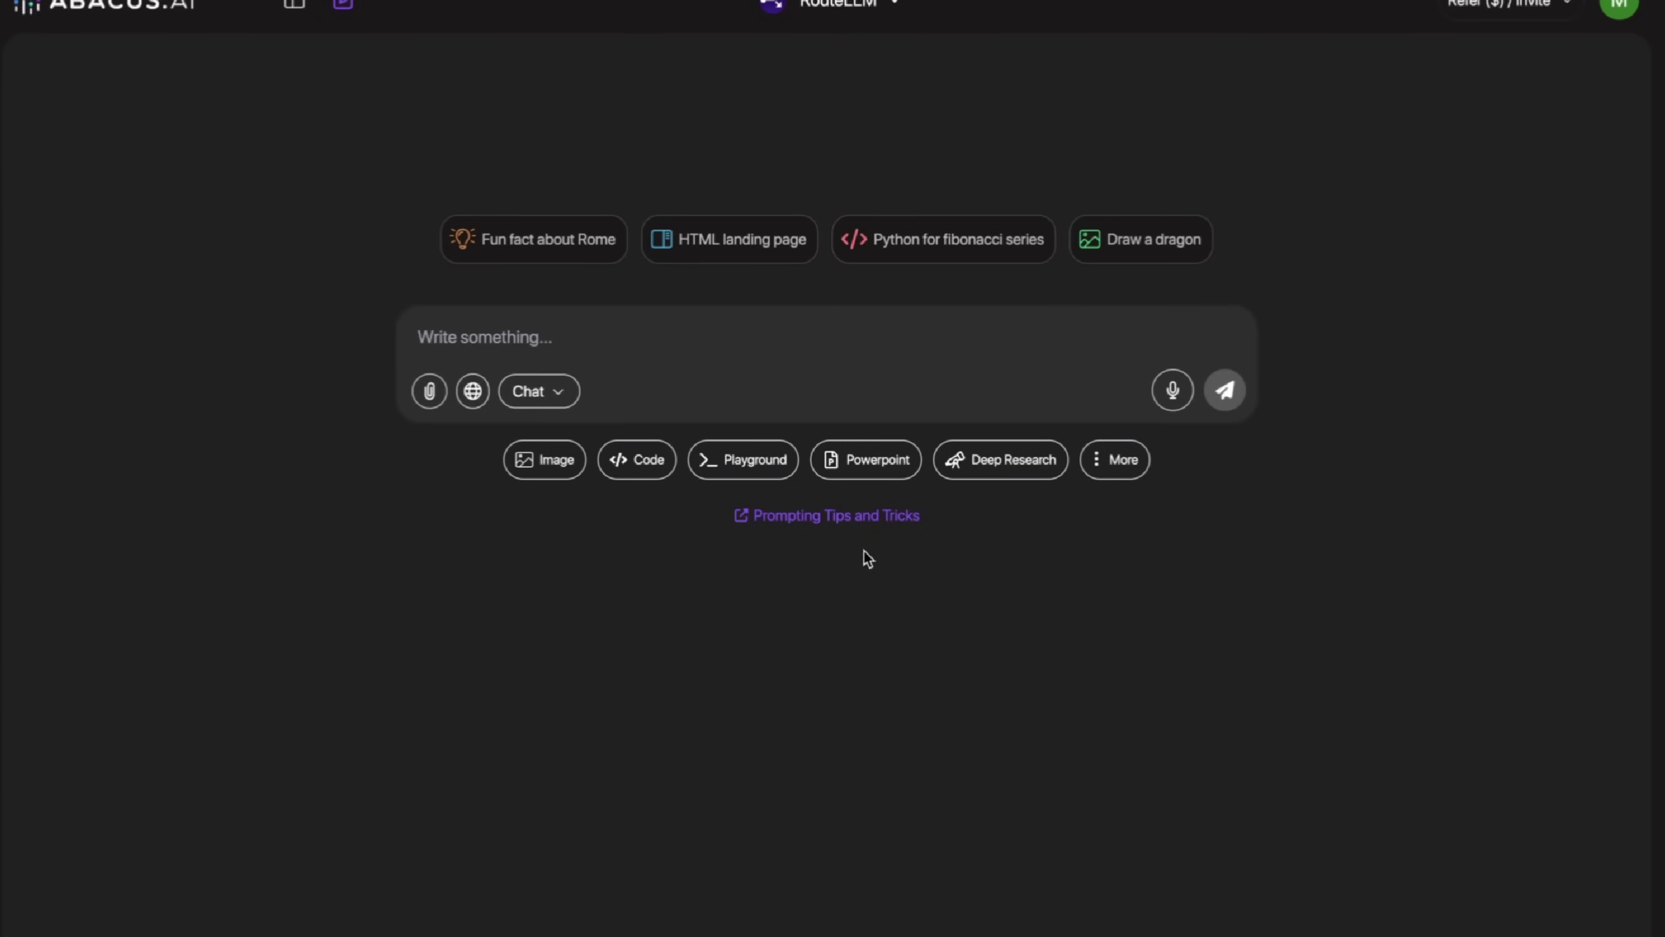
left_click(533, 474)
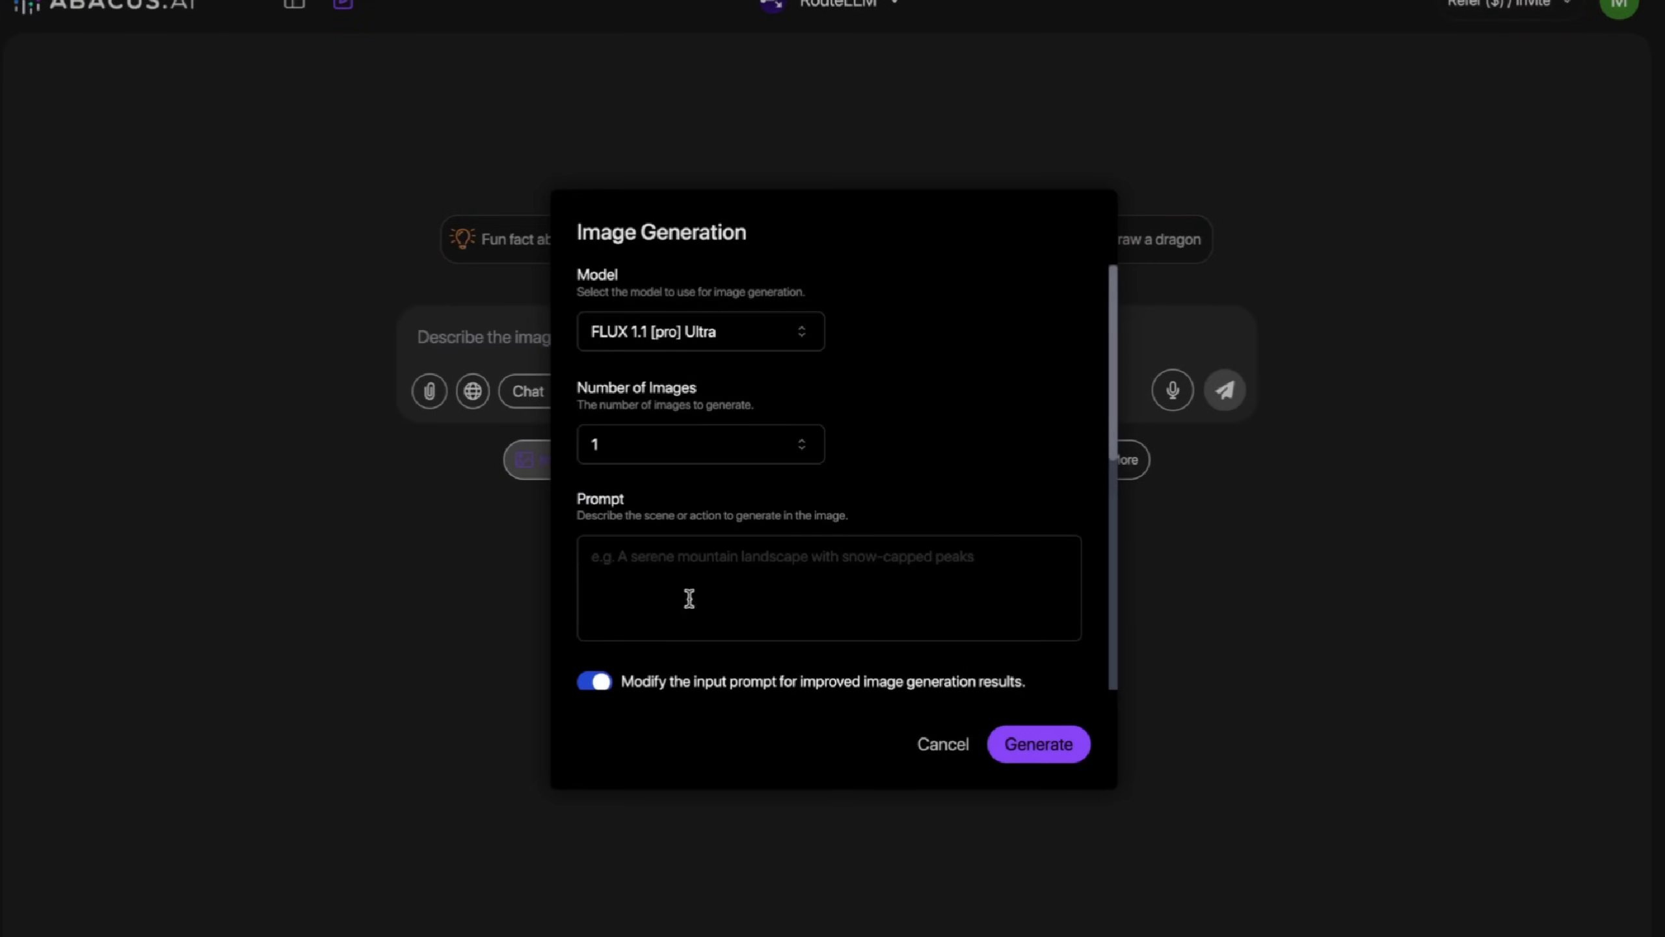
left_click(949, 745)
left_click(1121, 465)
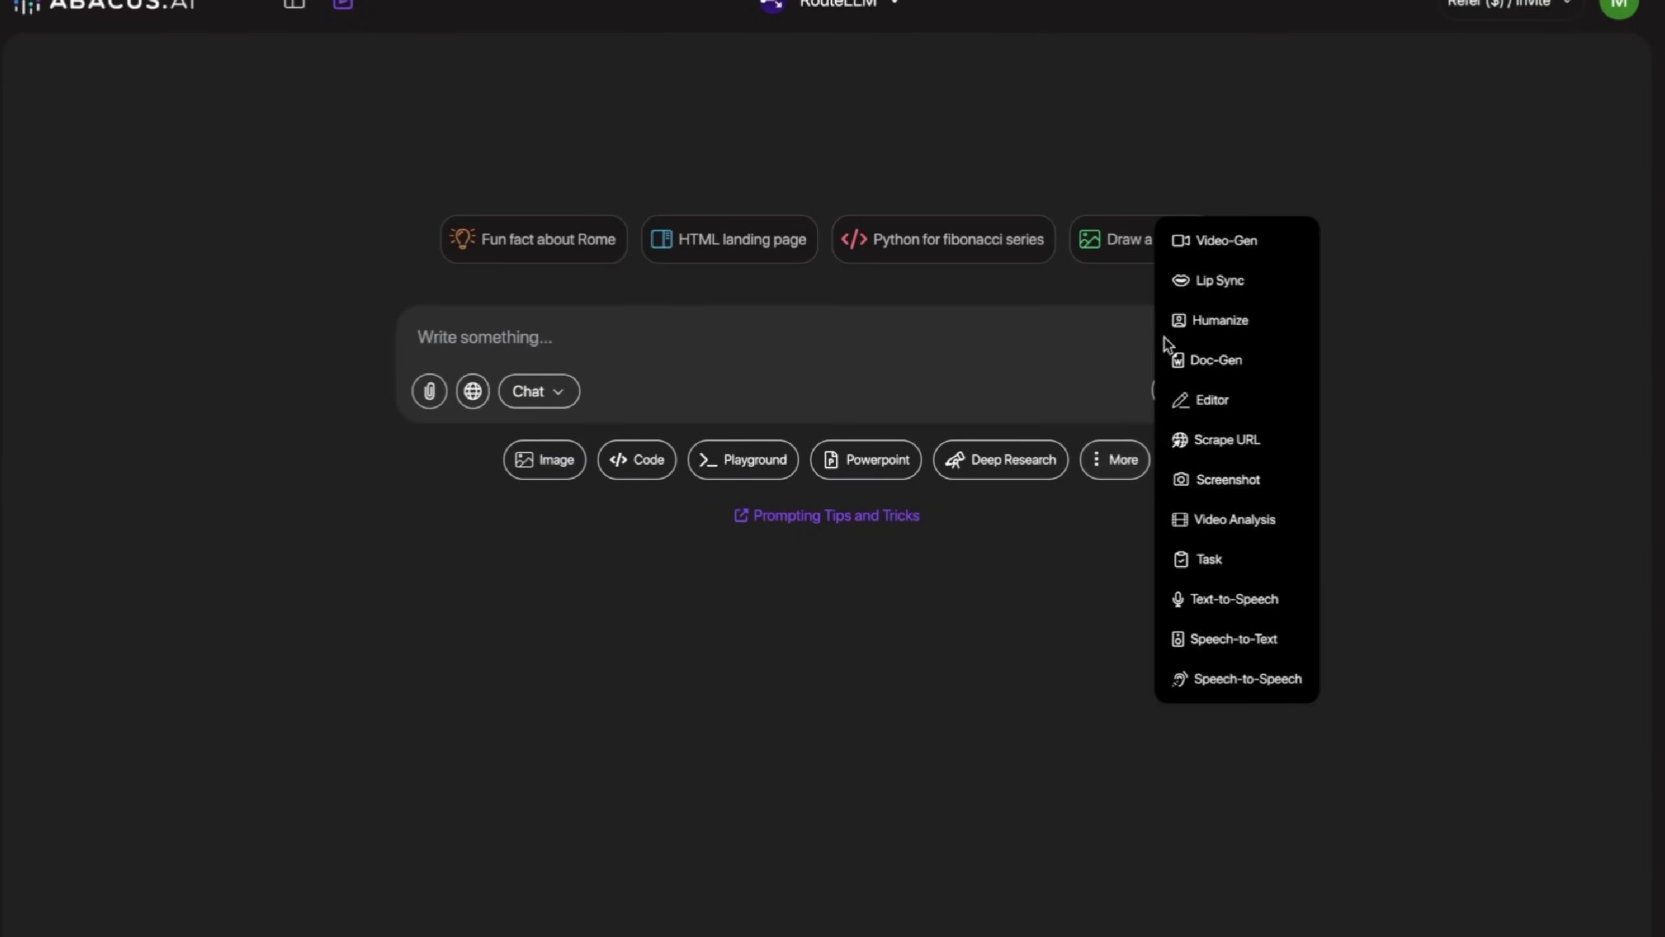
left_click(1220, 240)
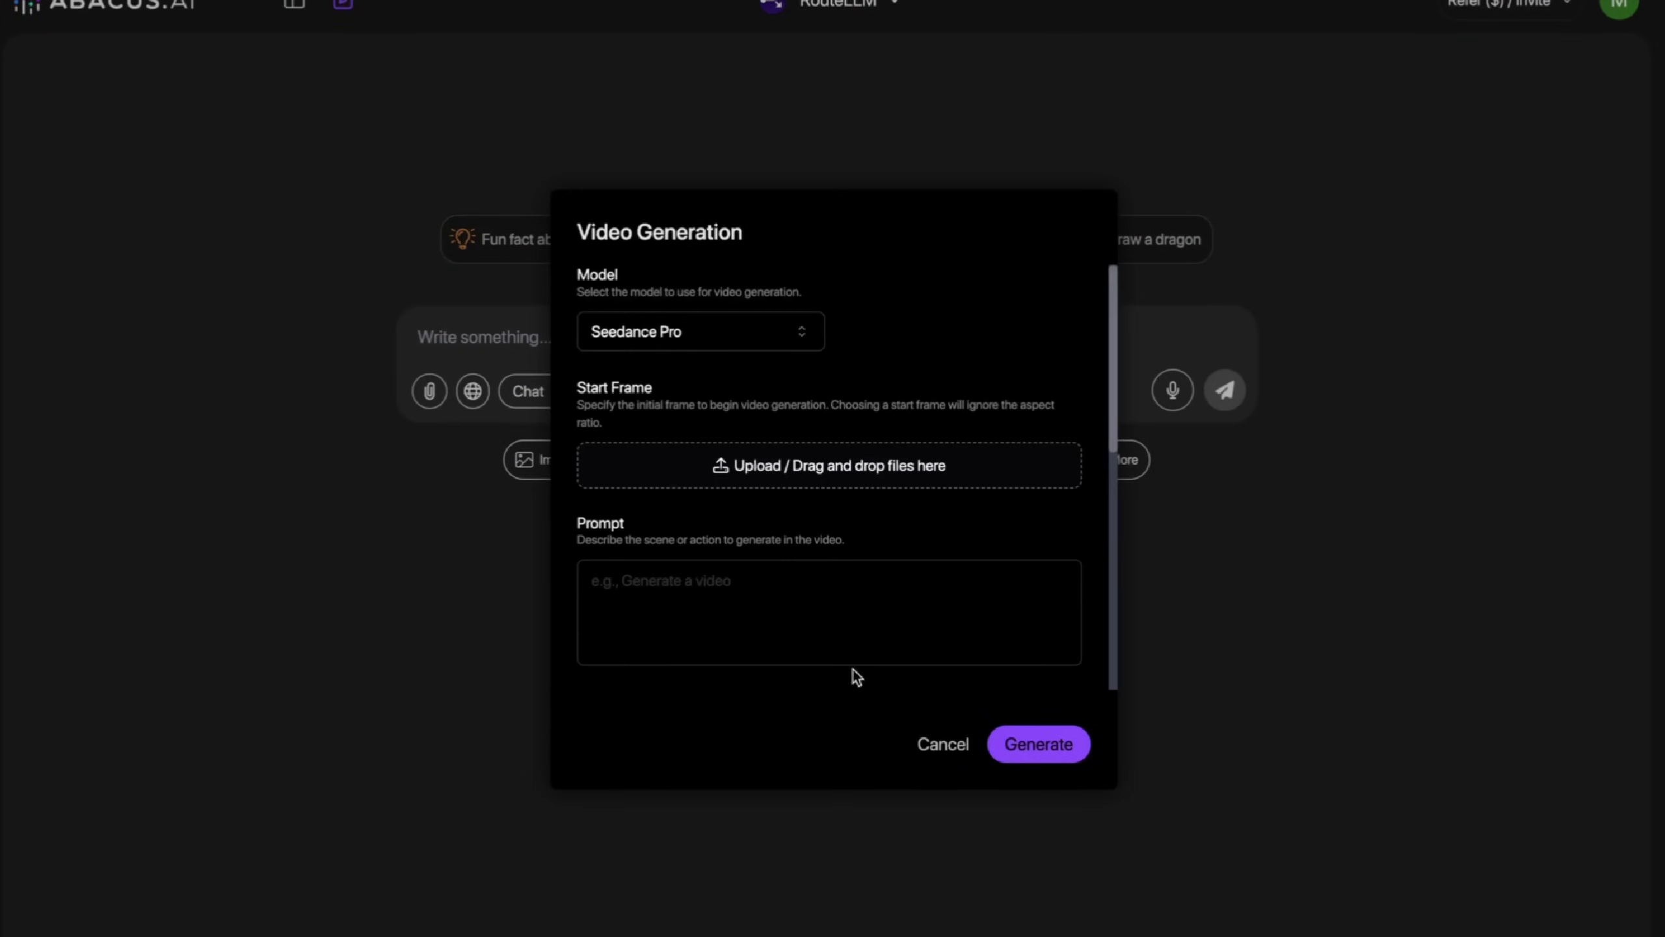
left_click(941, 744)
- Switch to OpenArt, search the public image models for "flux" and select Flux (pro)
left_click(759, 1)
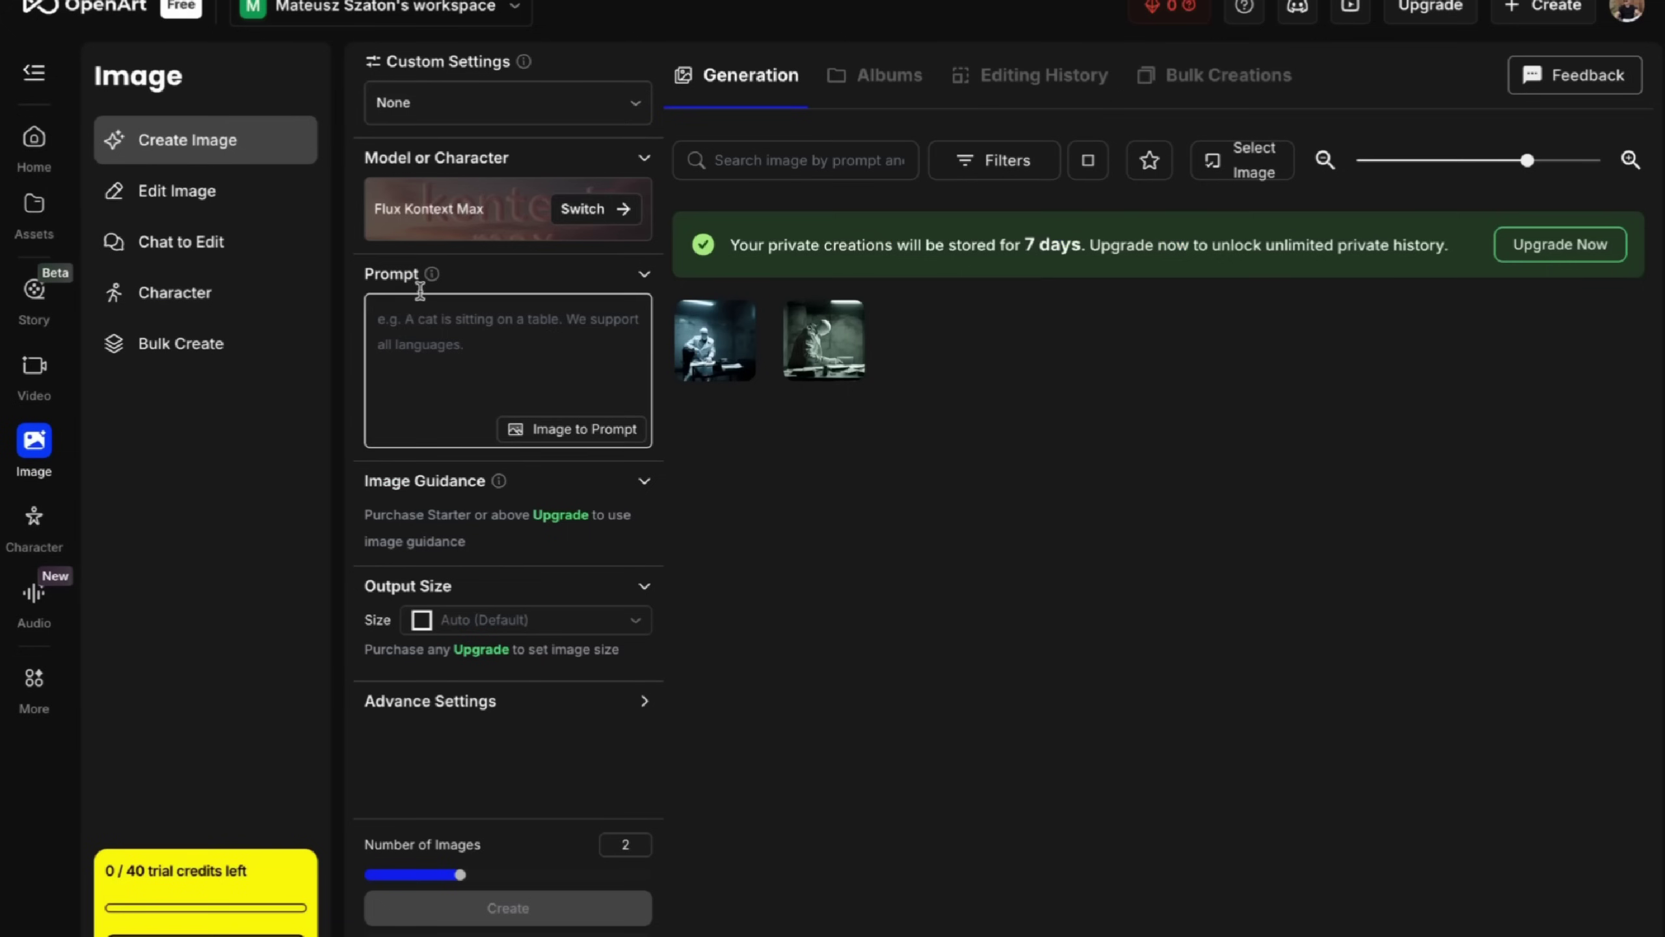
left_click(582, 208)
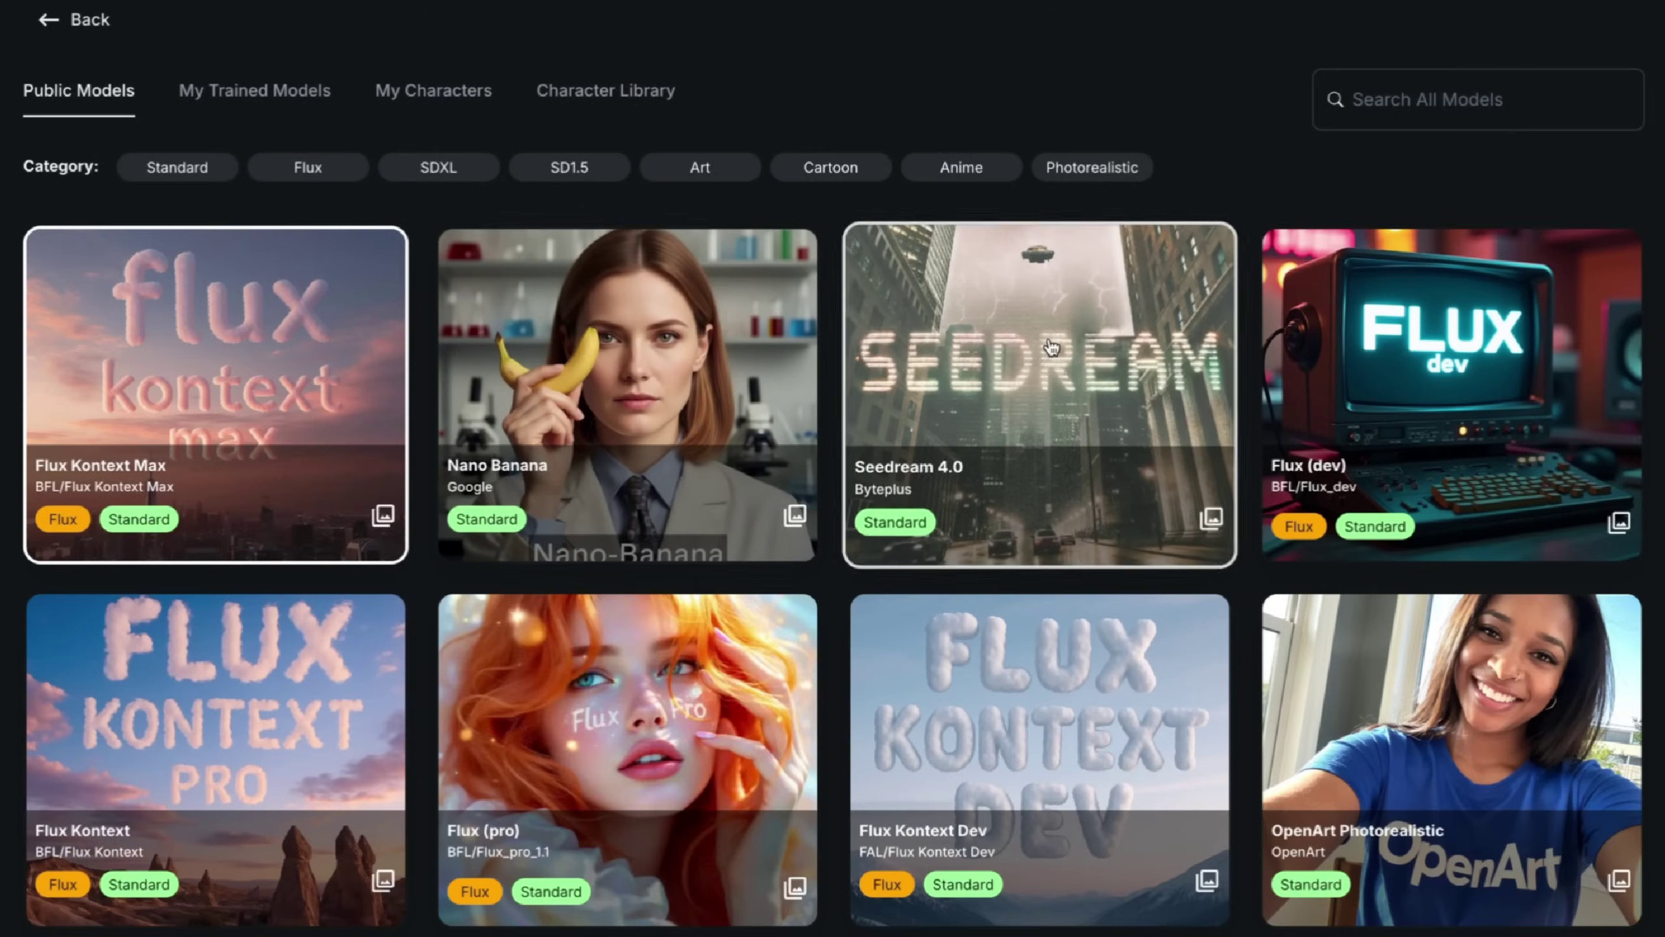
left_click(1404, 98)
type("flux")
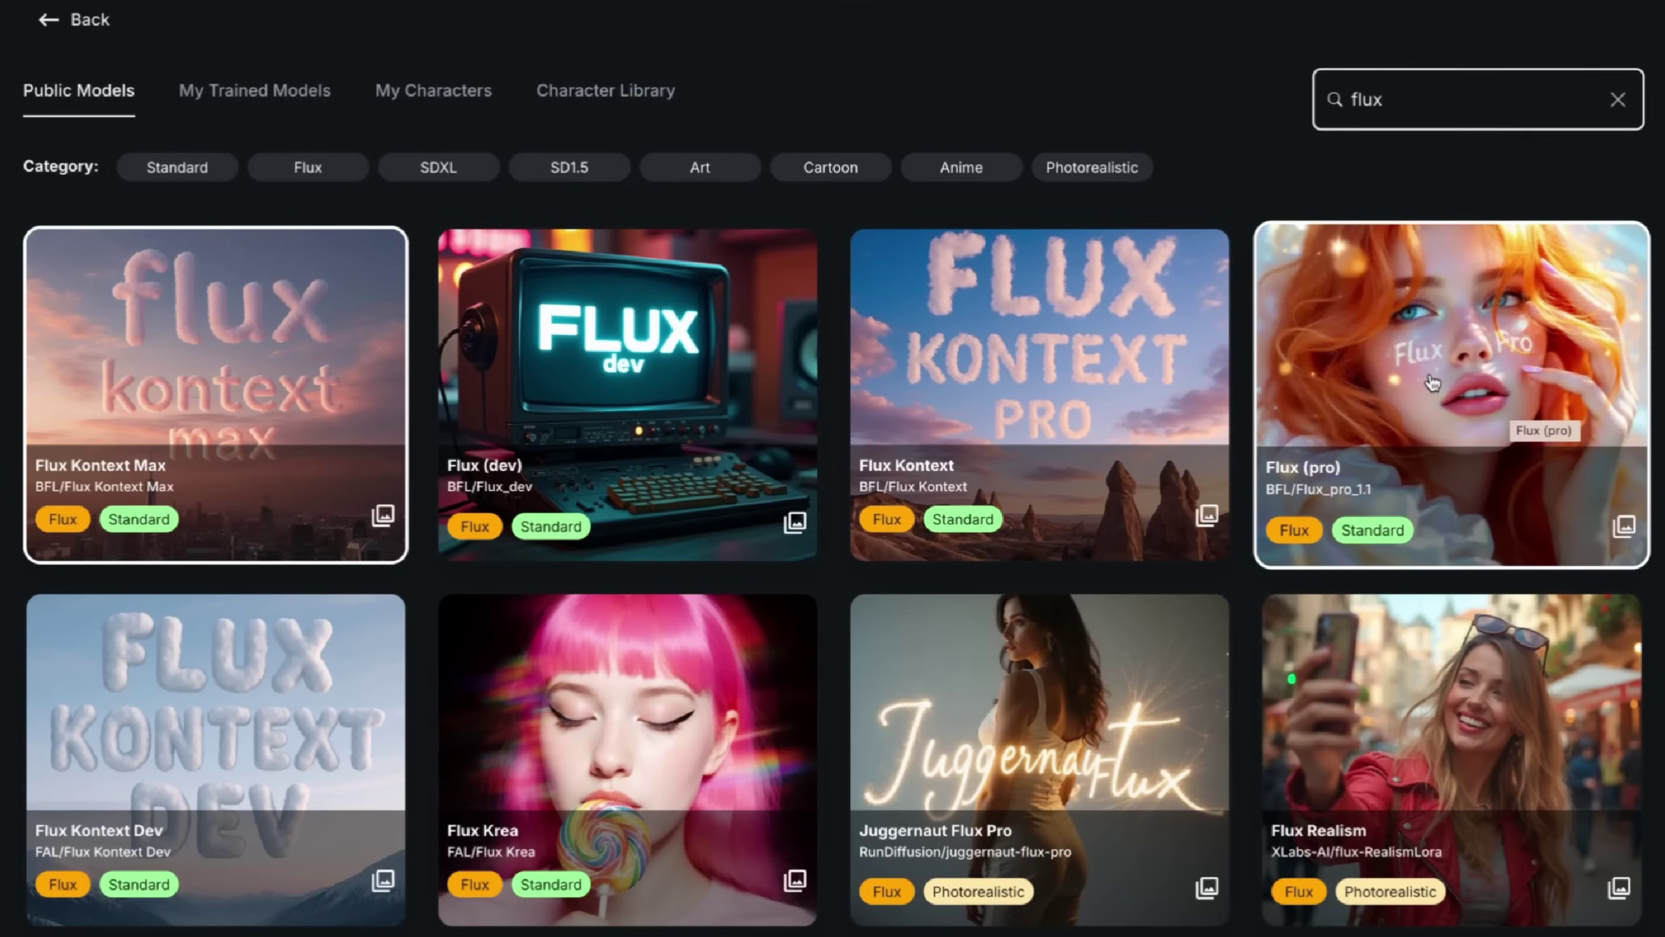
left_click(1356, 373)
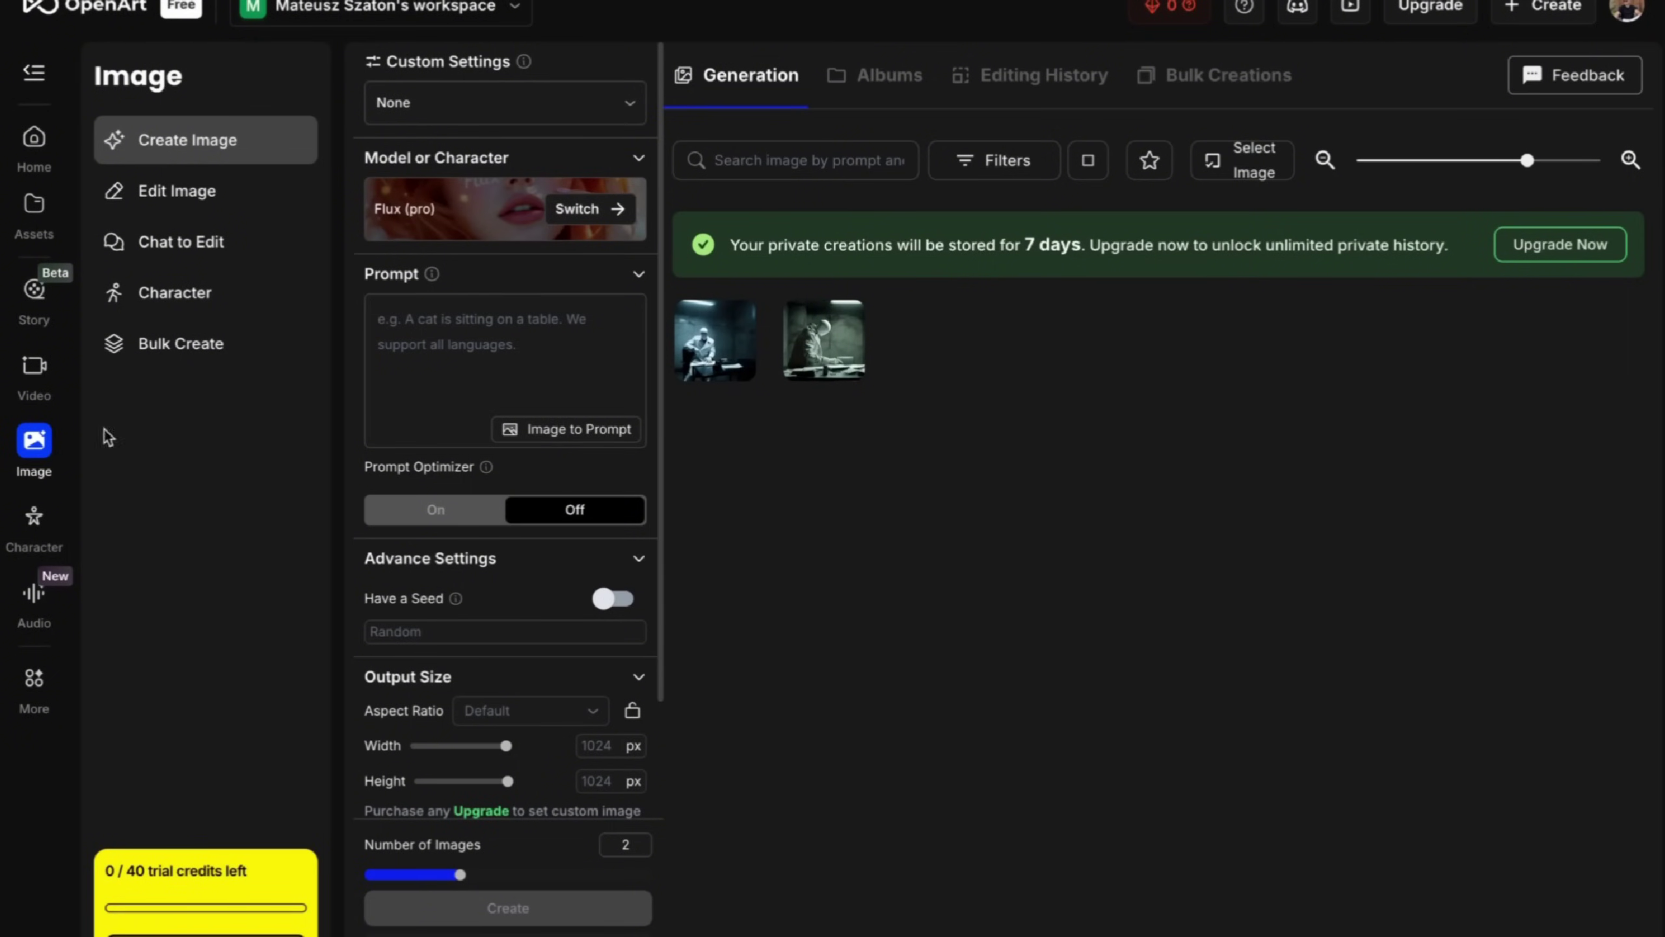
- Set up image-to-video generation with the Seedance 1.0 model in Pro quality mode
left_click(35, 384)
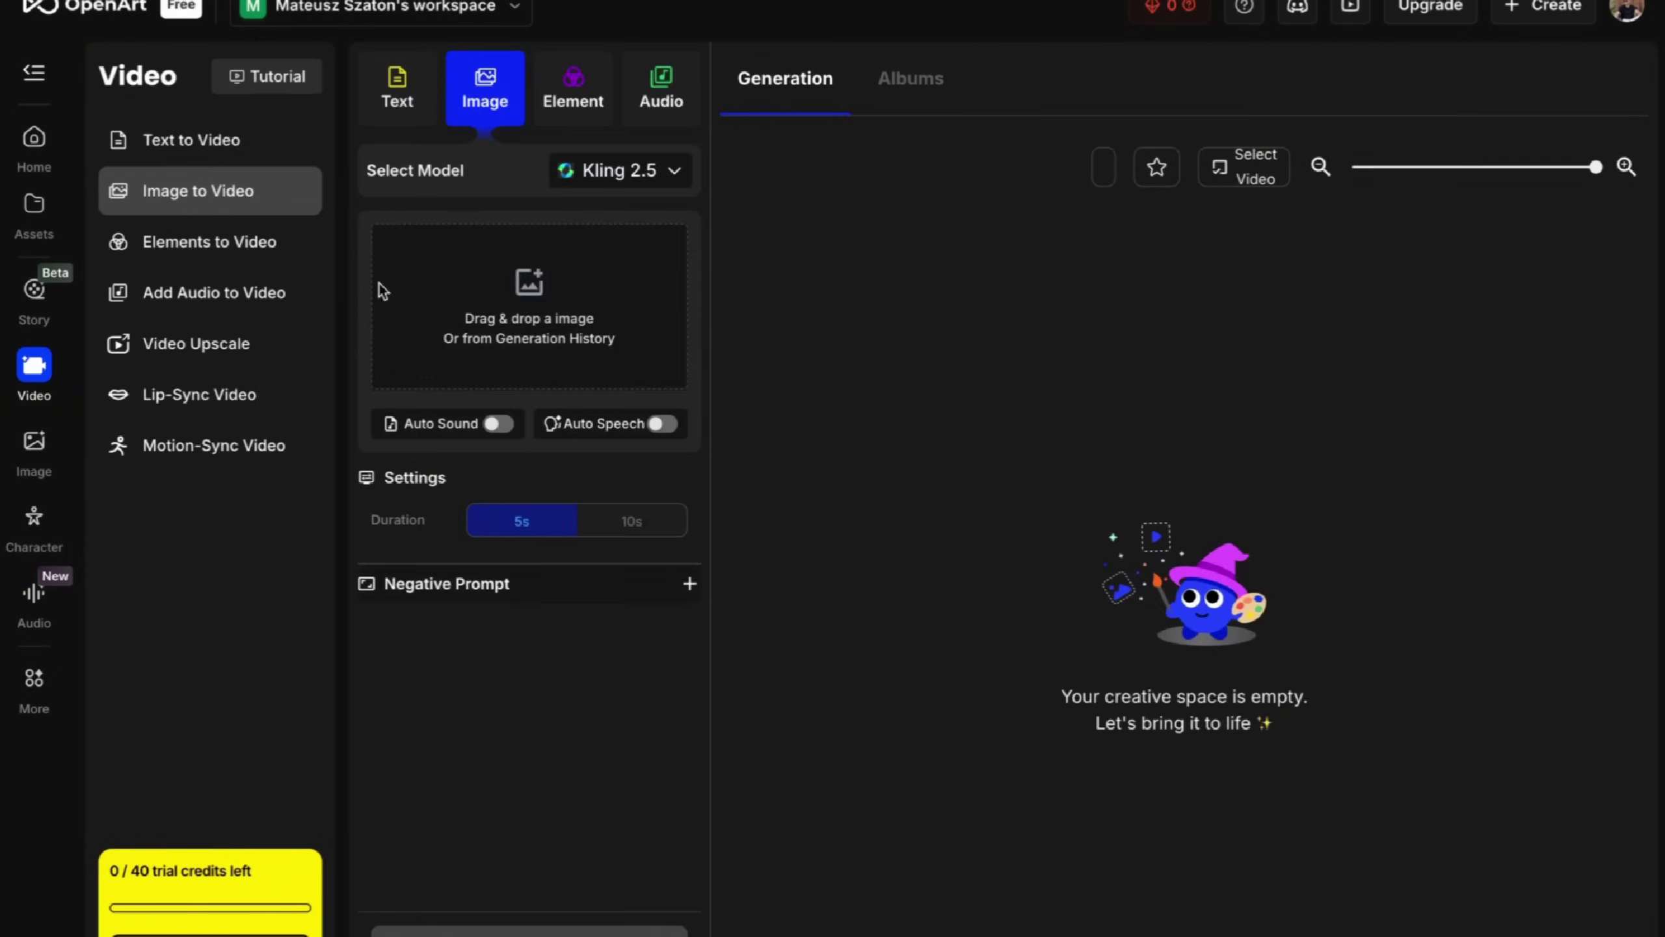
left_click(613, 170)
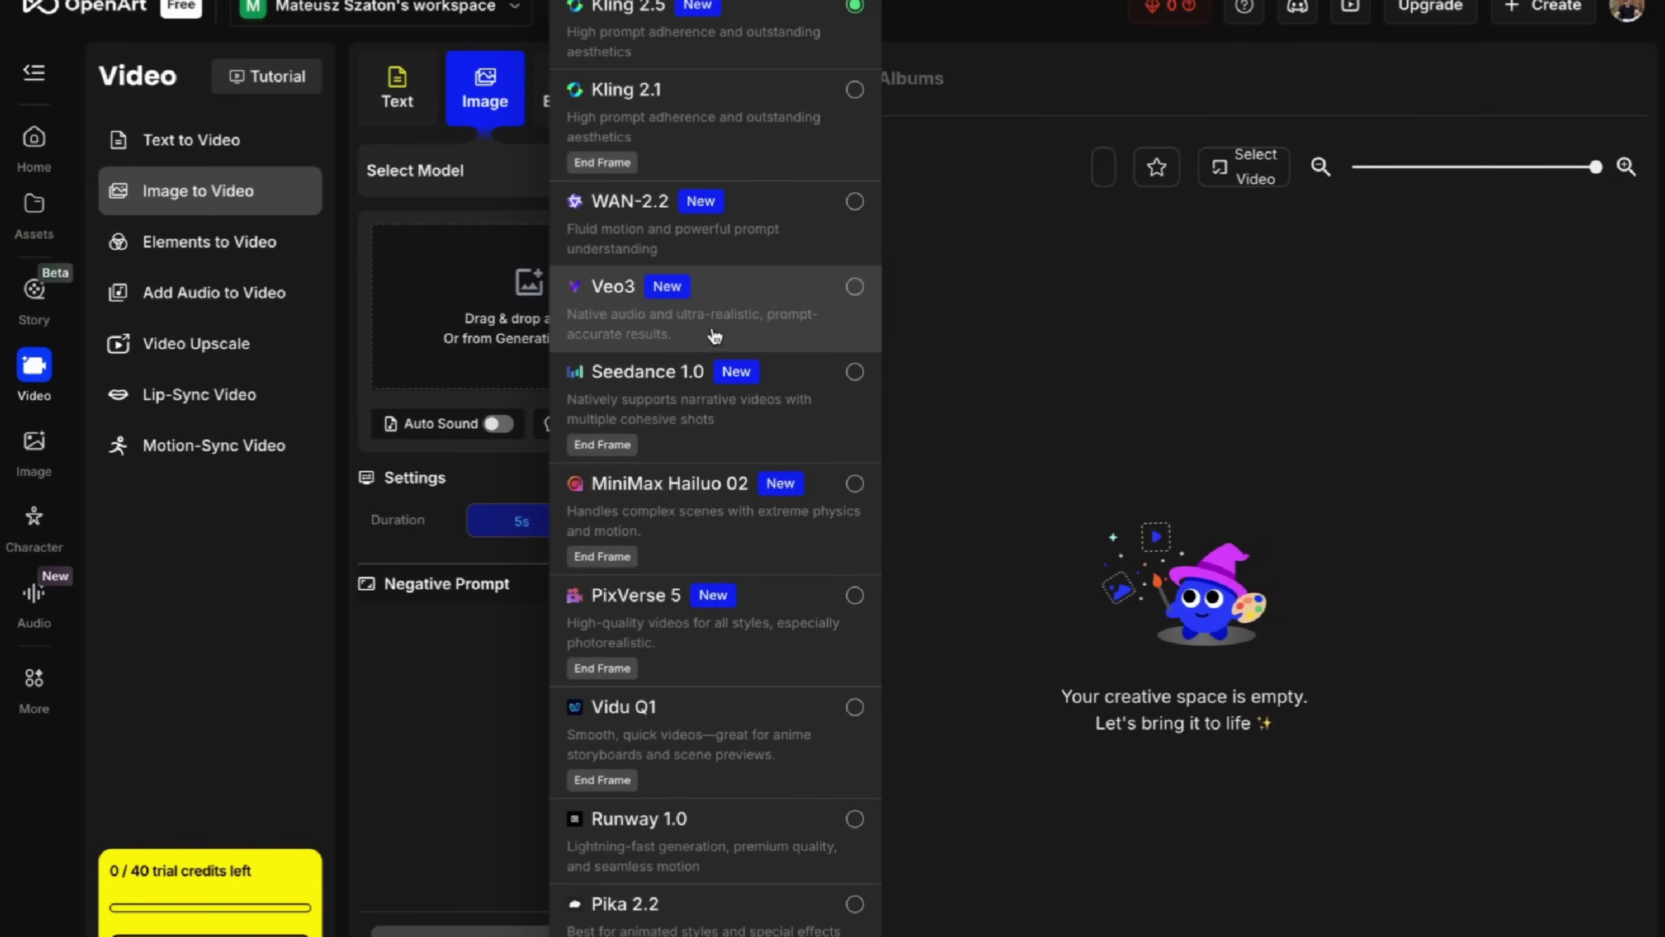
left_click(711, 418)
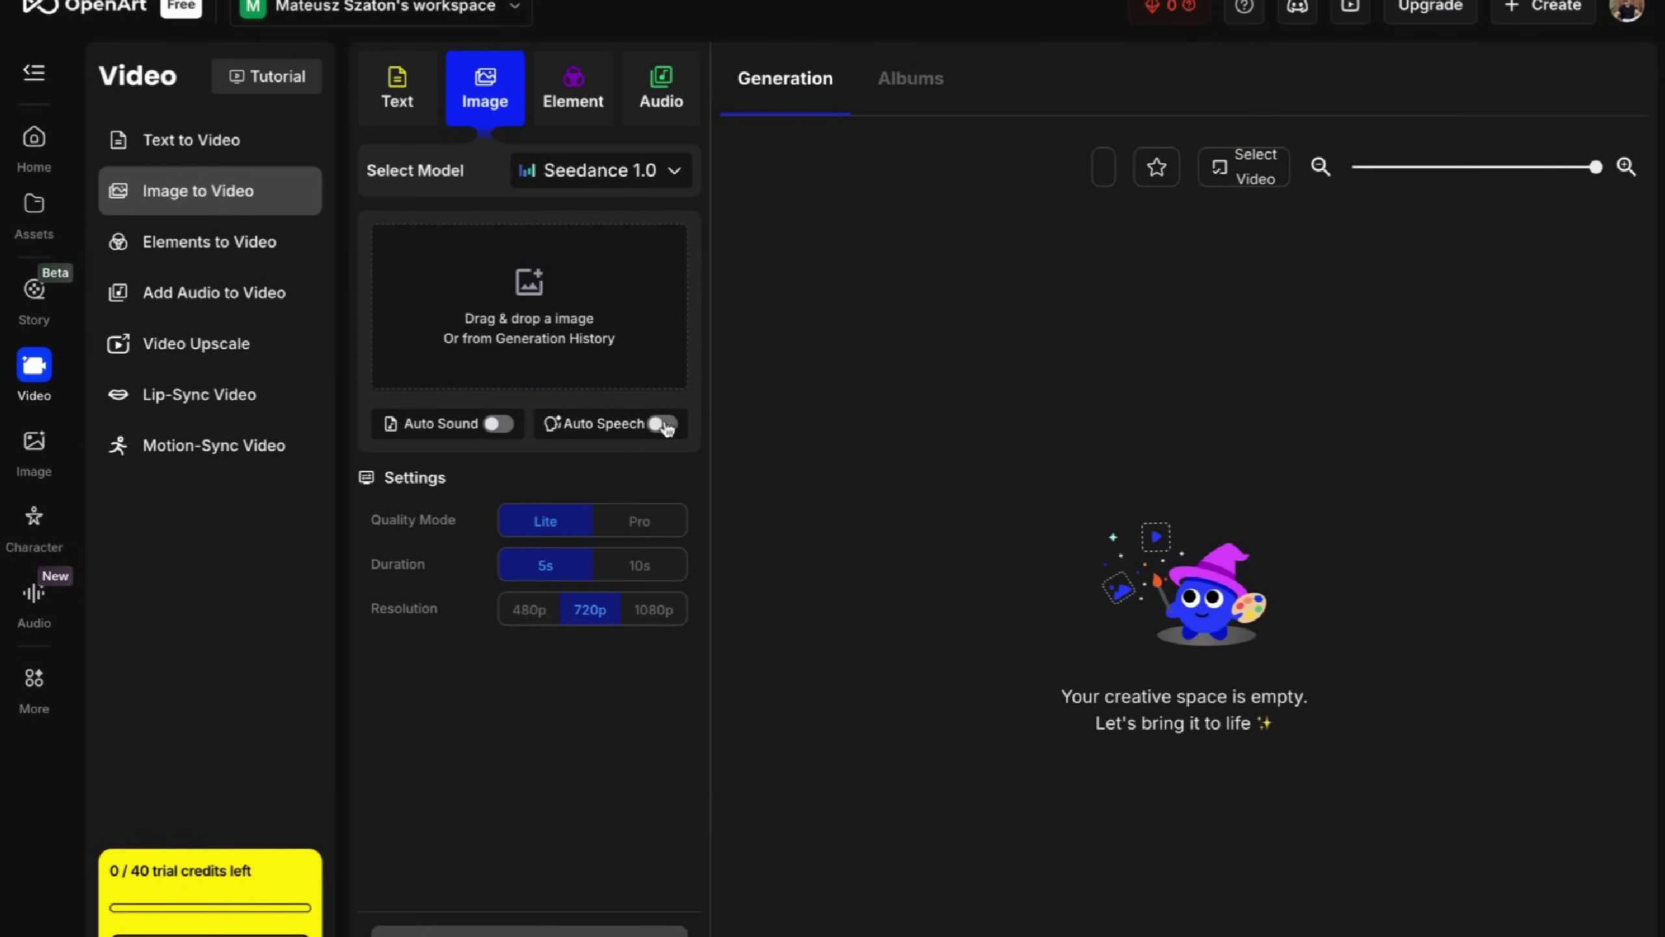
left_click(634, 521)
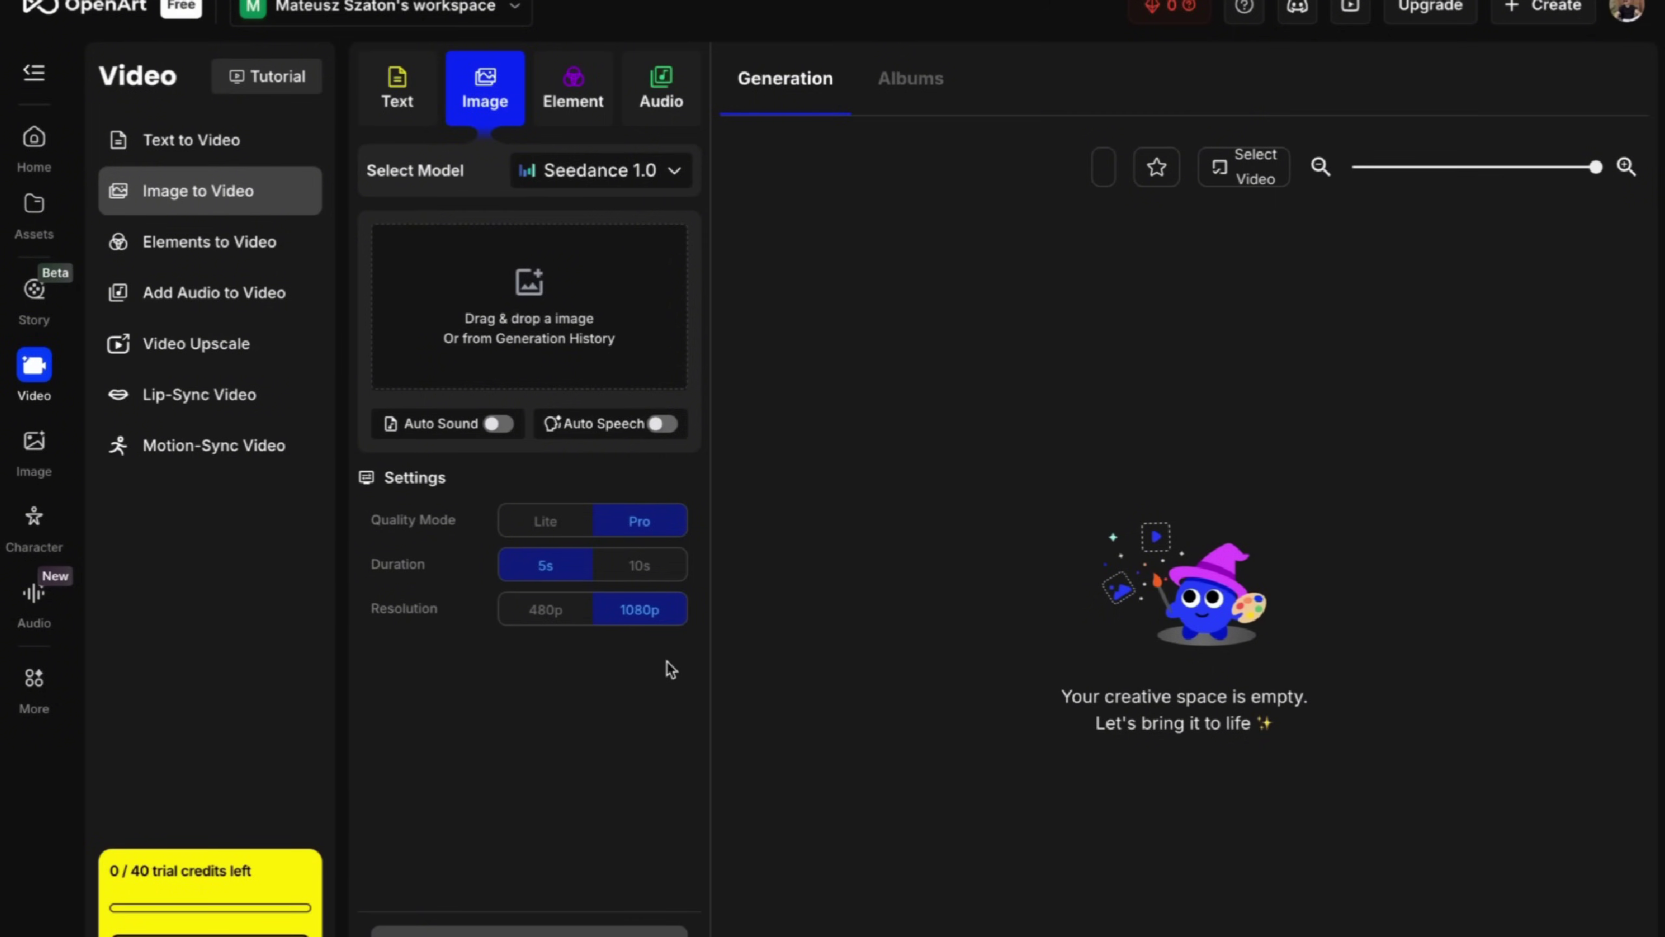
- Return to the ChatGPT conversation and copy the full text of the "Evidence Room Interrogation" prompt without its quotation marks
left_click(420, 2)
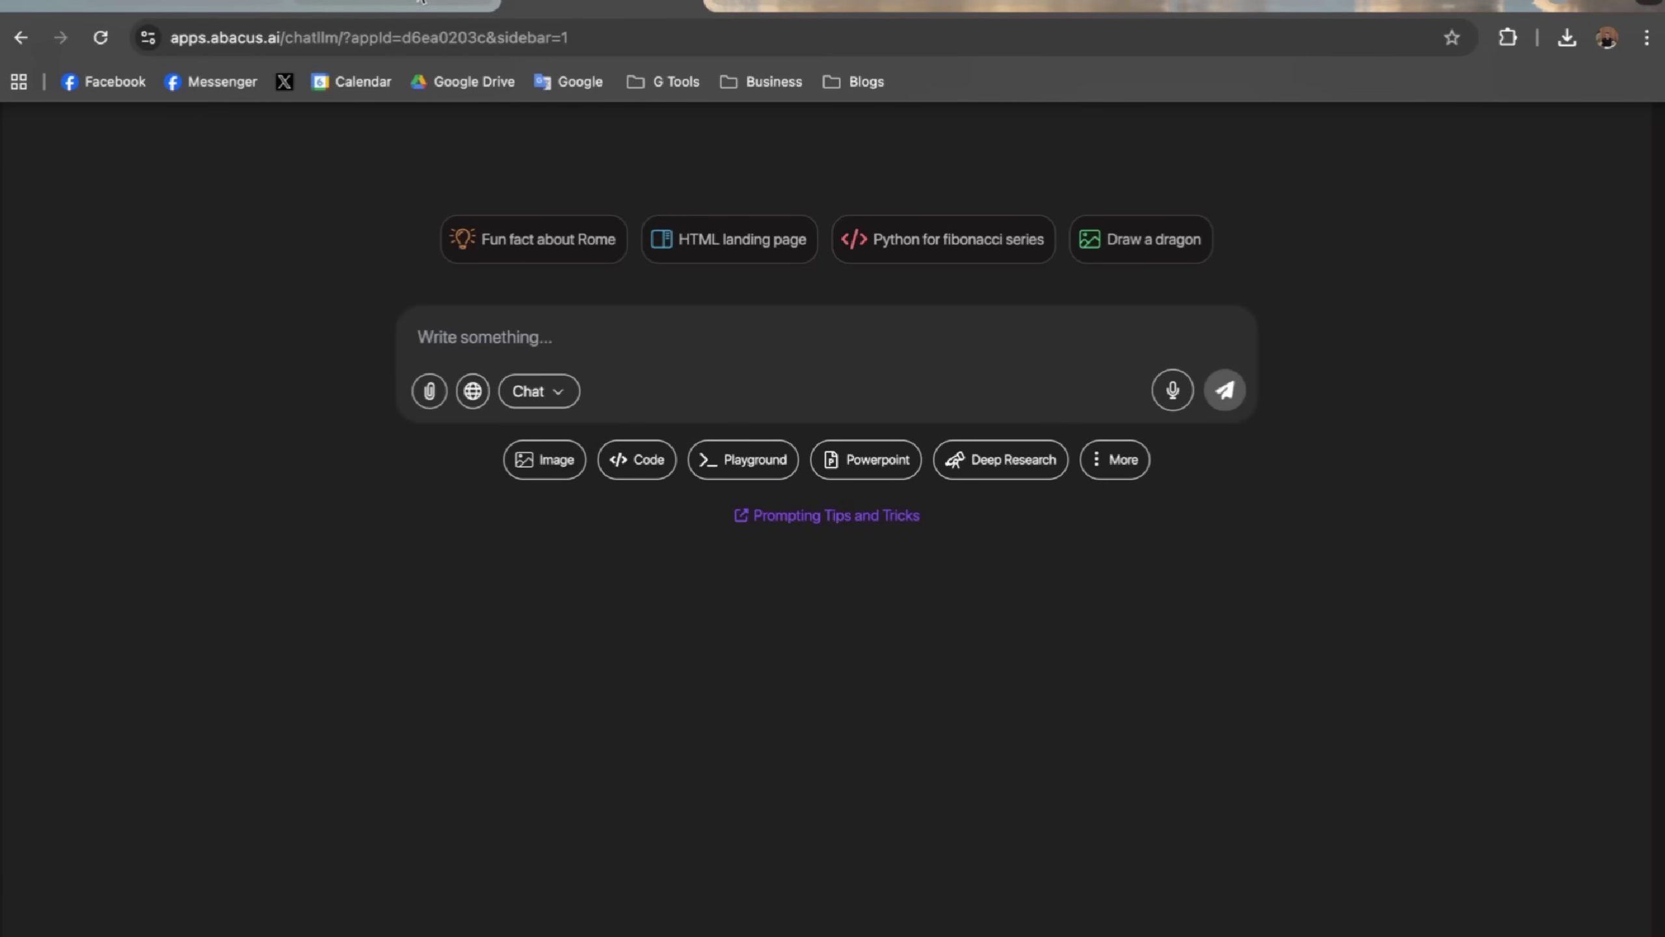
key("ctrl+Tab")
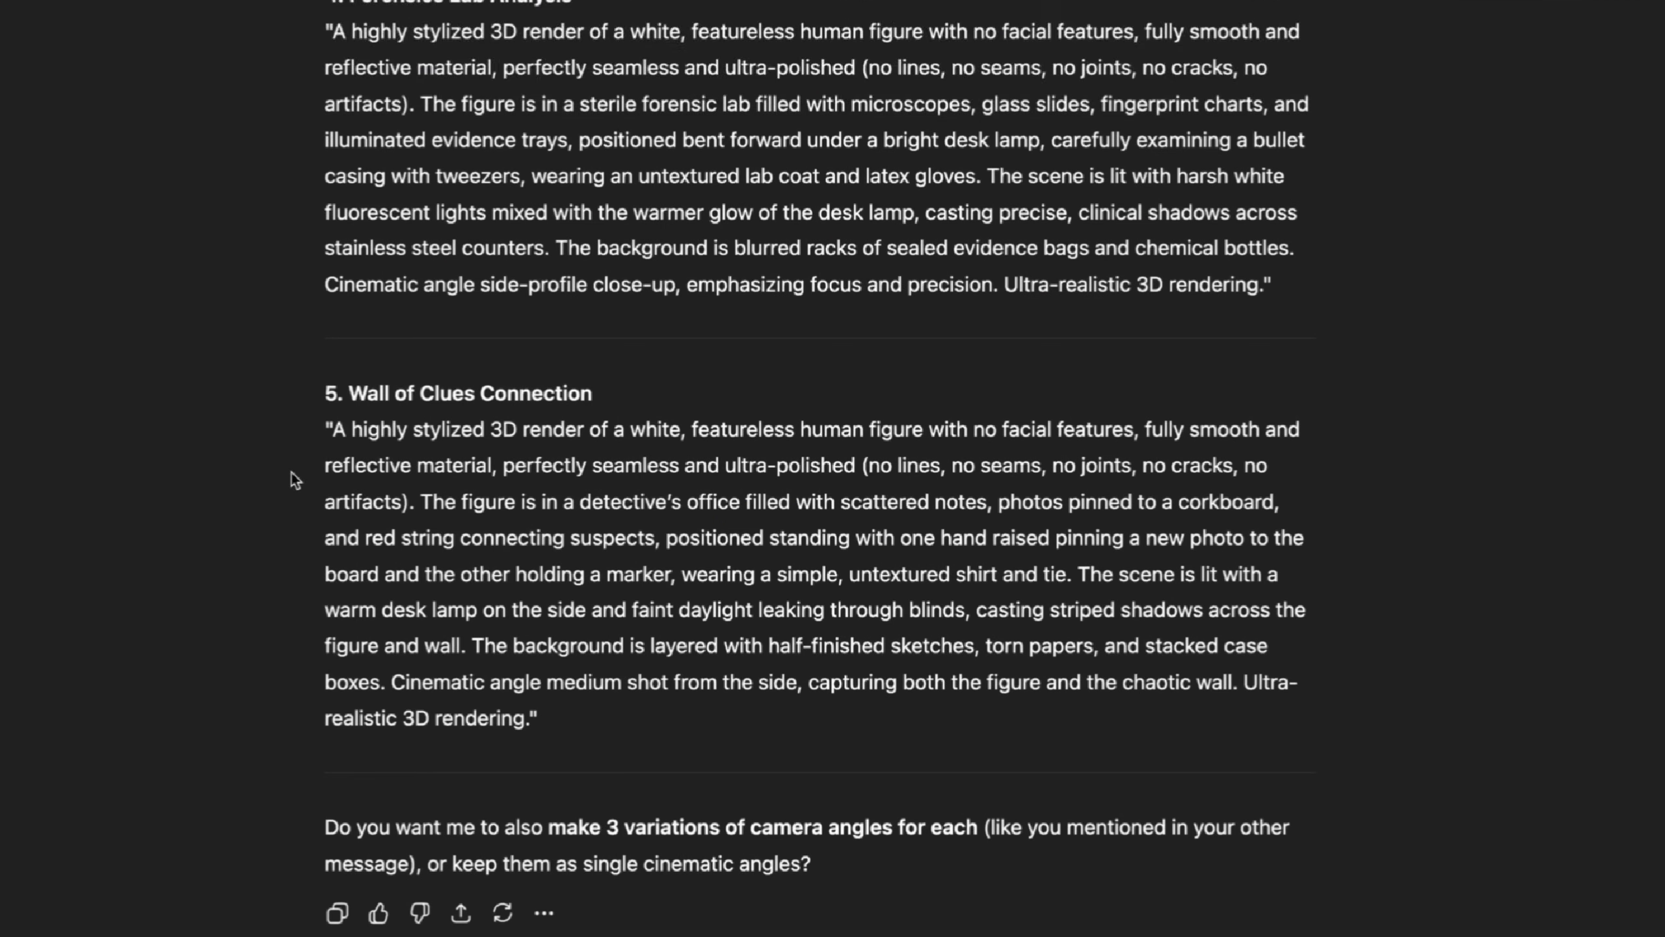
scroll(296, 480, "up", 2)
scroll(296, 480, "up", 15)
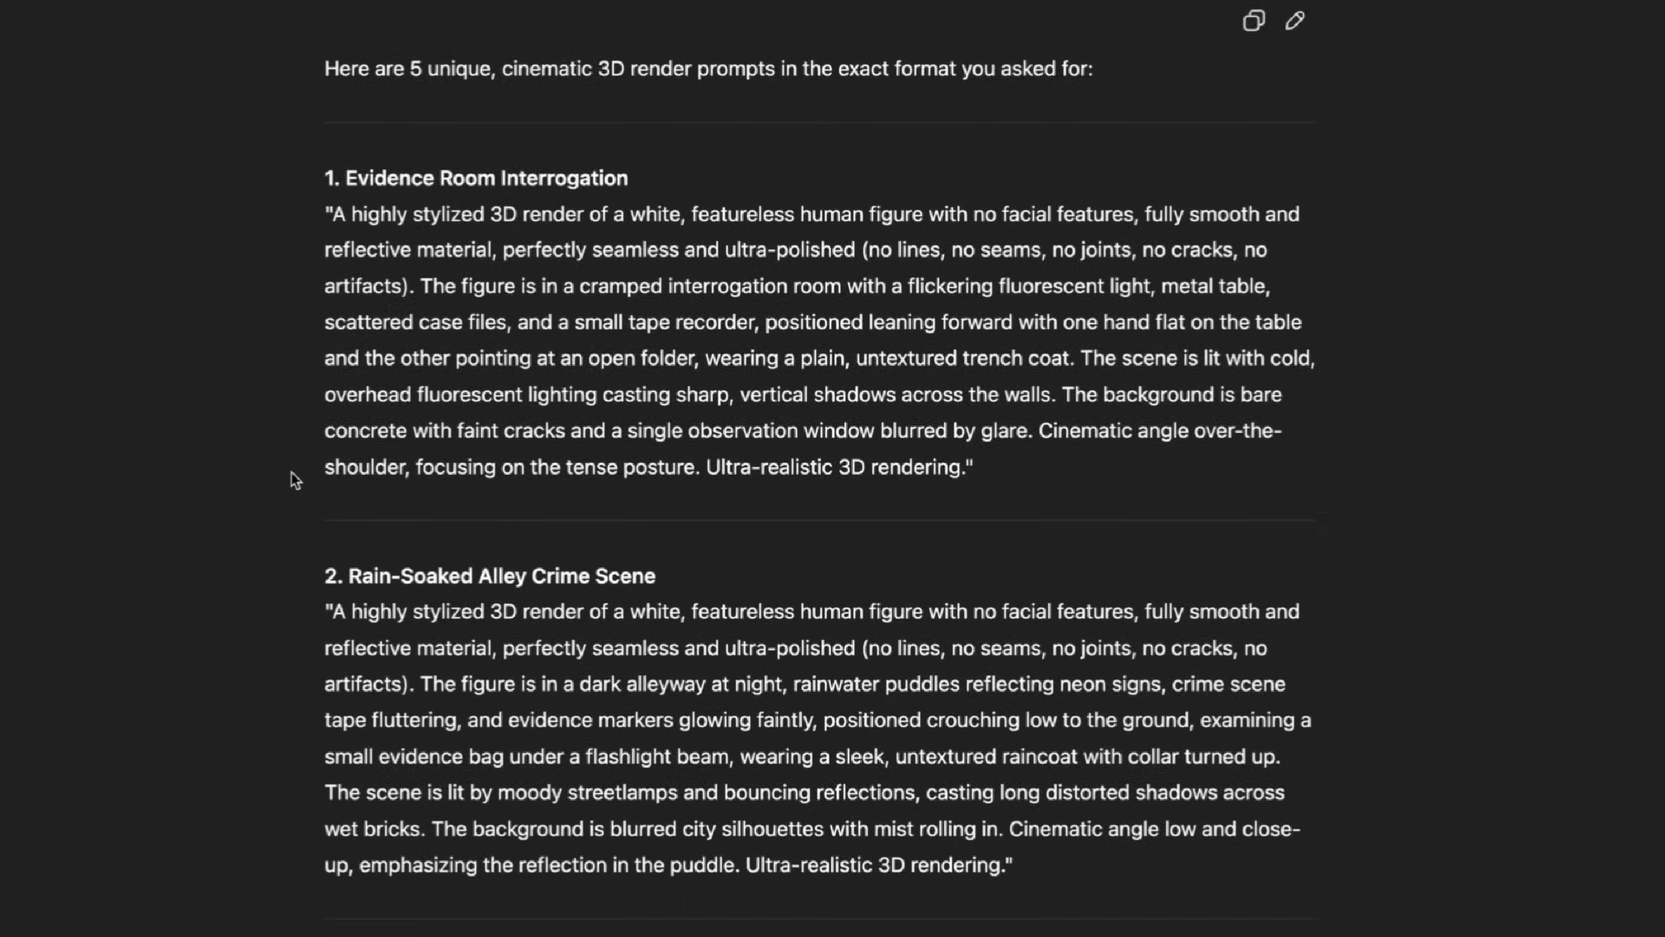
left_click_drag(966, 545, 335, 289)
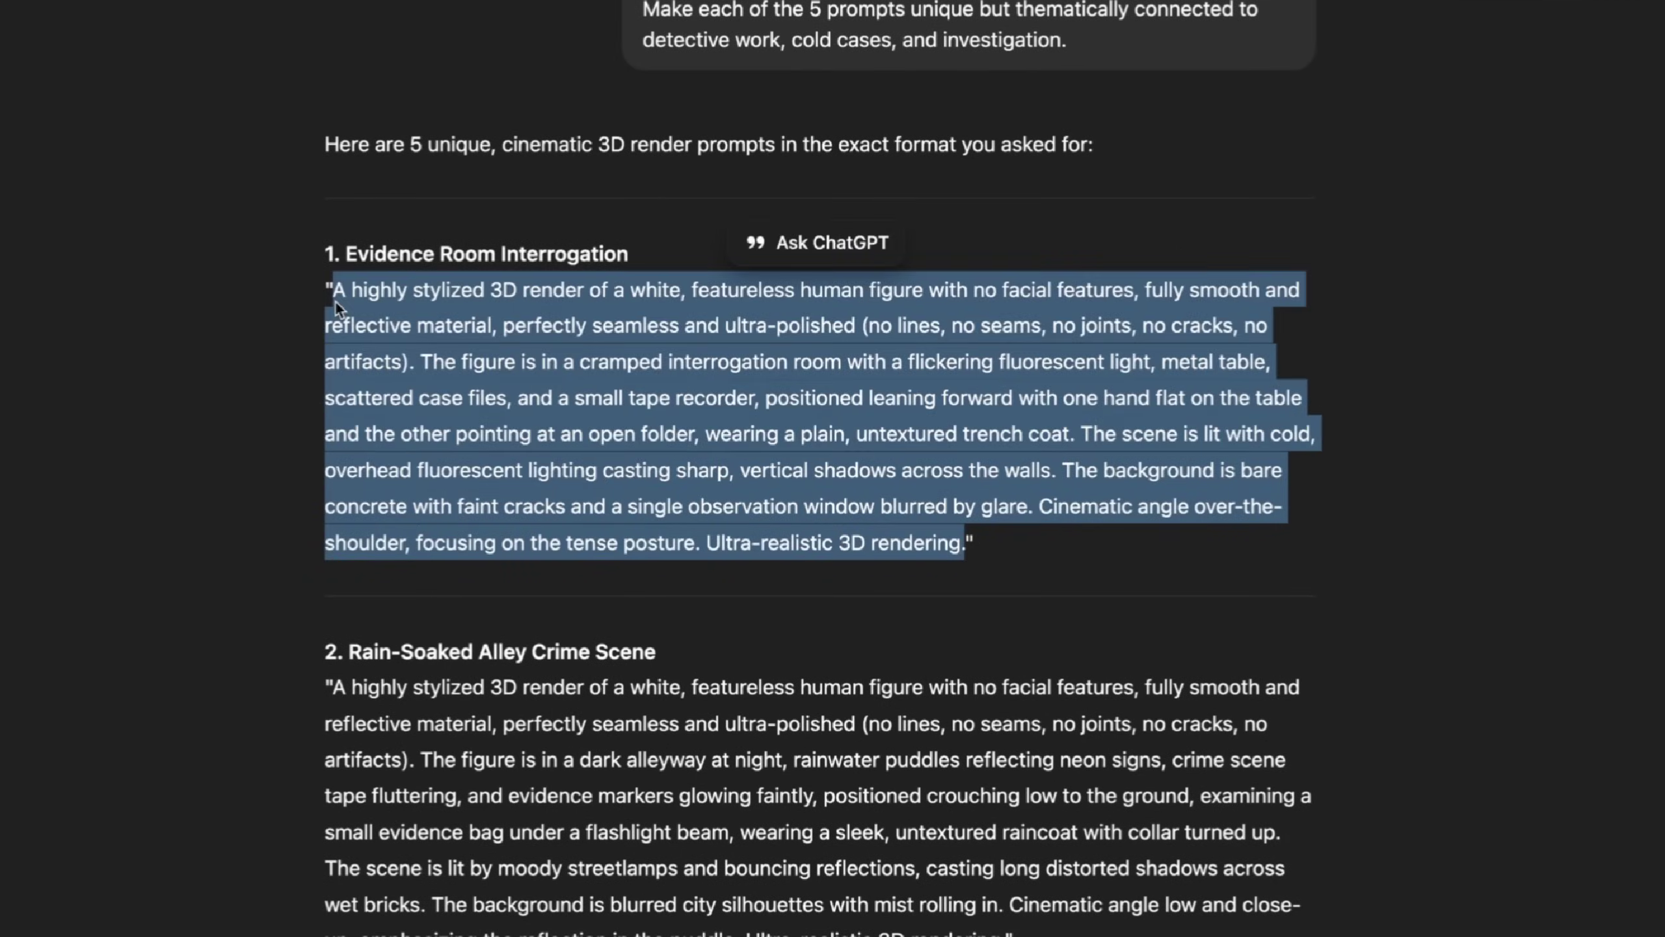
- Switch to Abacus.AI and set up an image generation of 4 images with the copied interrogation room prompt
key("ctrl+Tab")
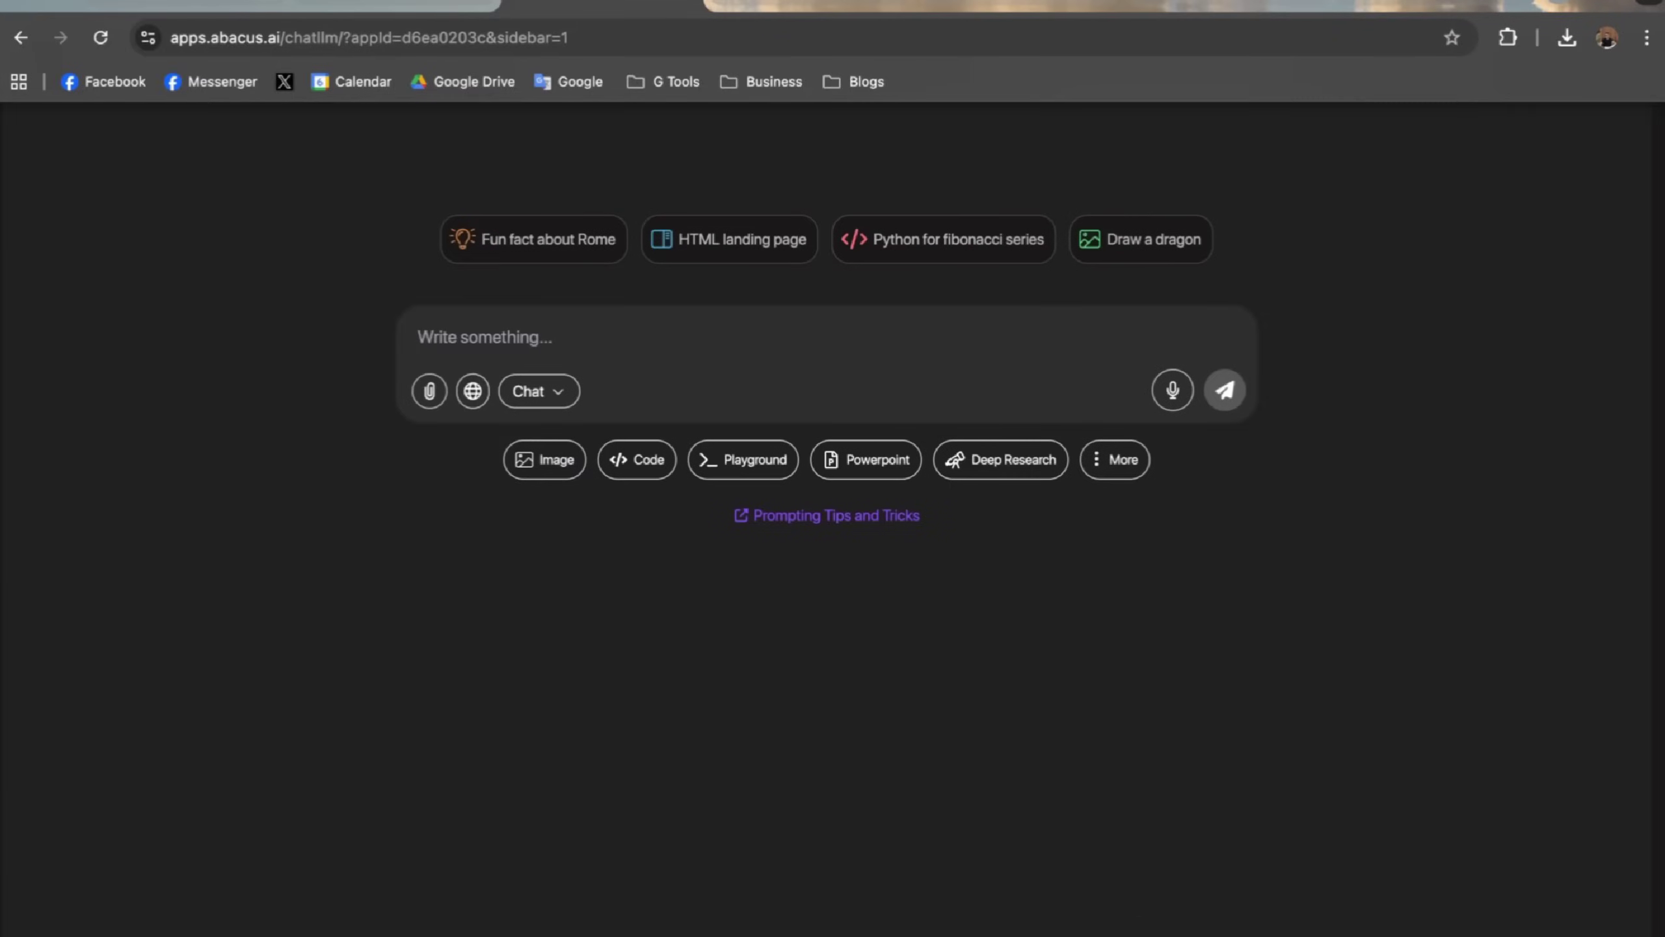
left_click(543, 459)
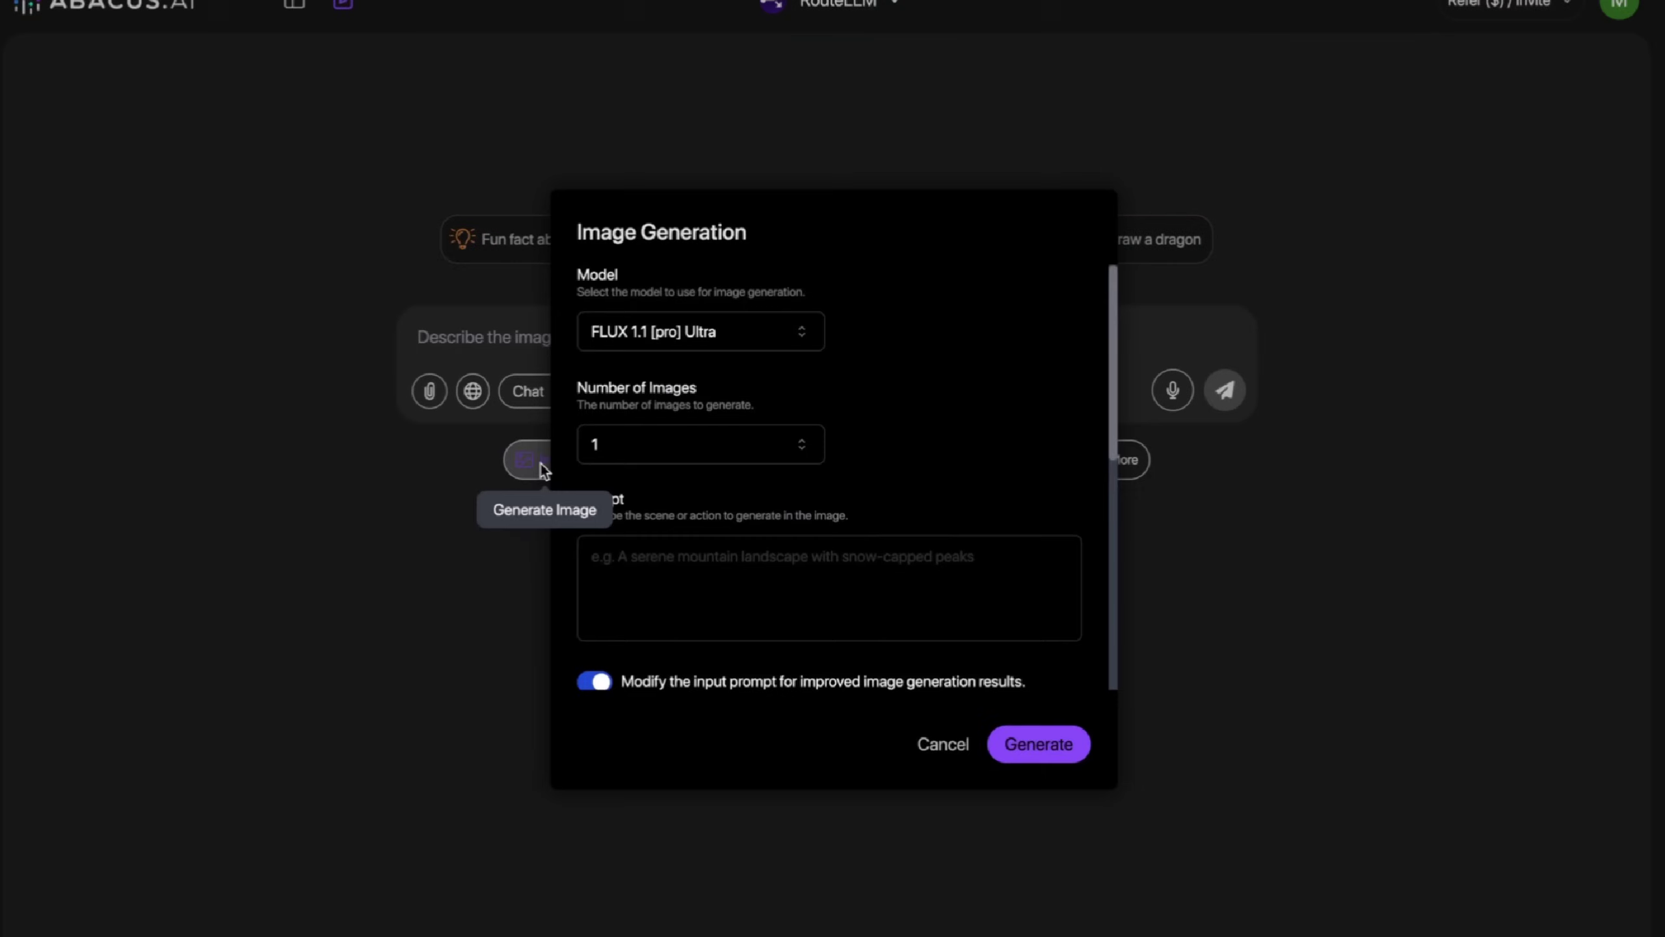
left_click(633, 446)
left_click(627, 591)
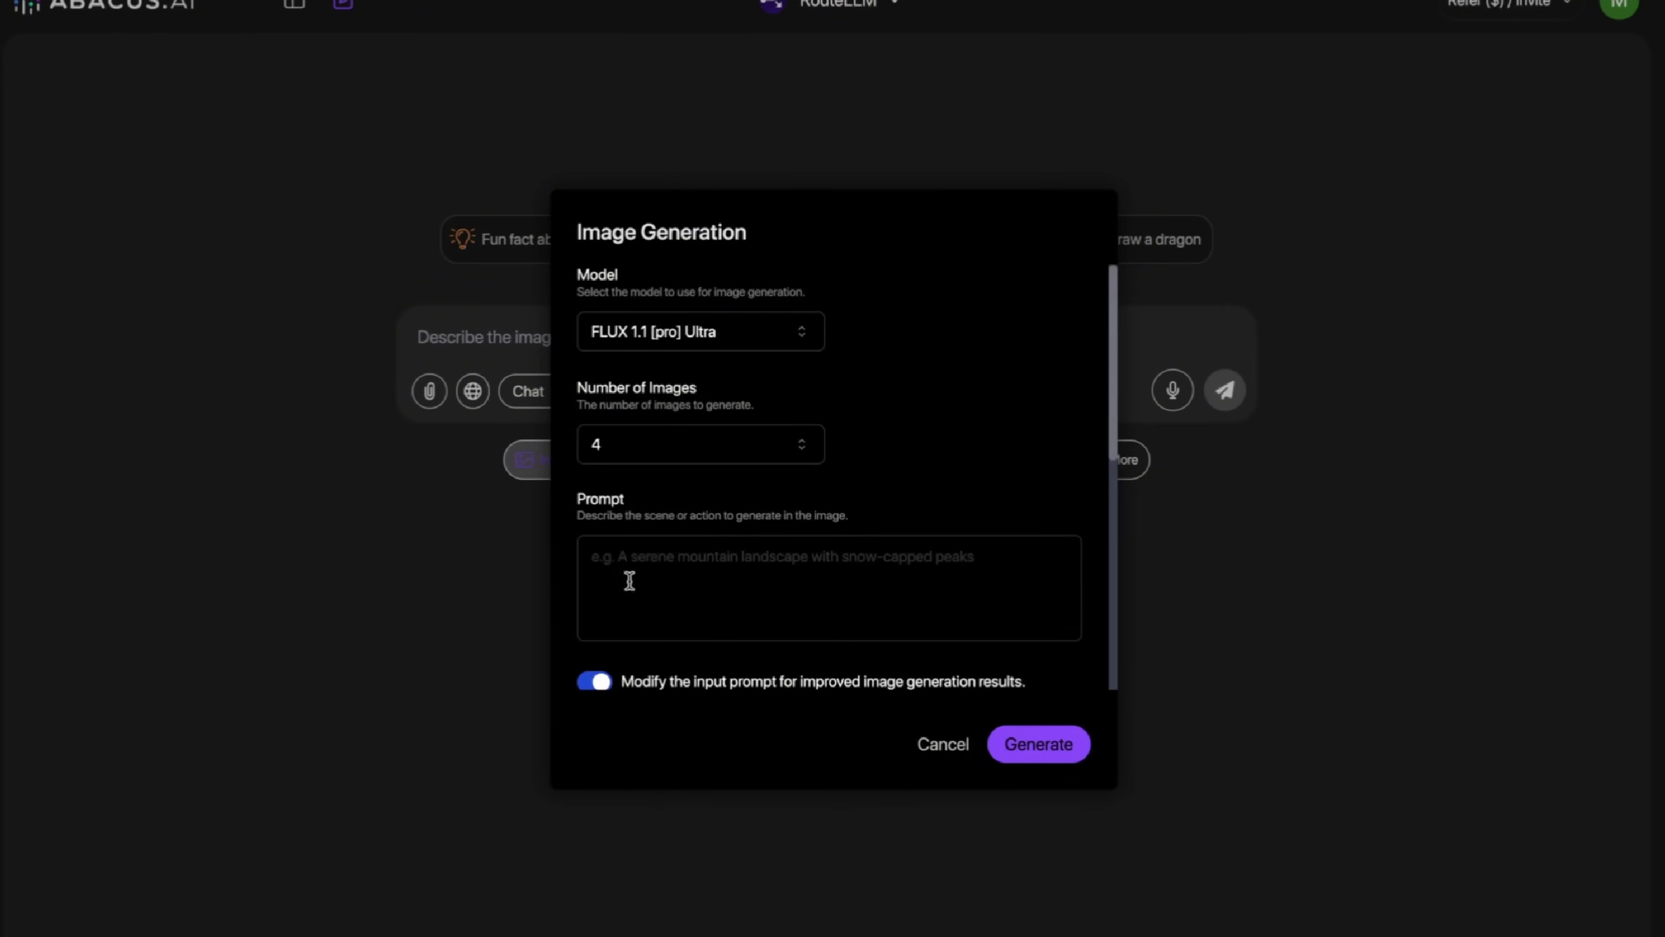
left_click(635, 561)
key("ctrl+v")
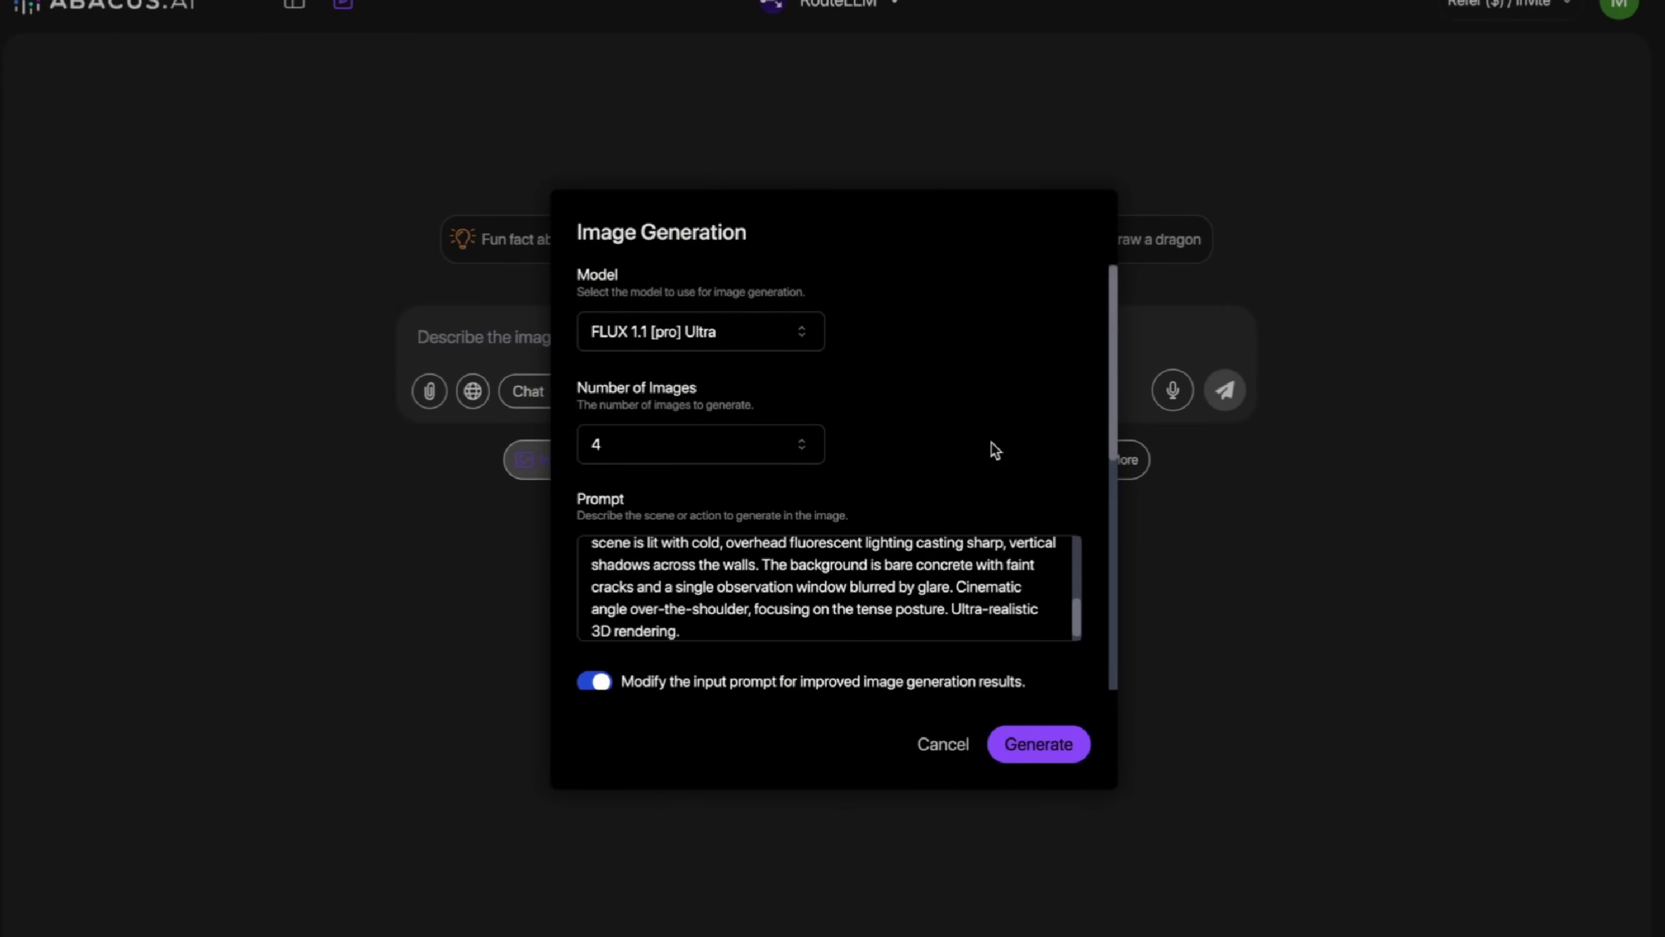
- Turn off modification of the input prompt, and try an image prompt strength of 0.91 before setting it back to 0.10
scroll(590, 524, "down", 3)
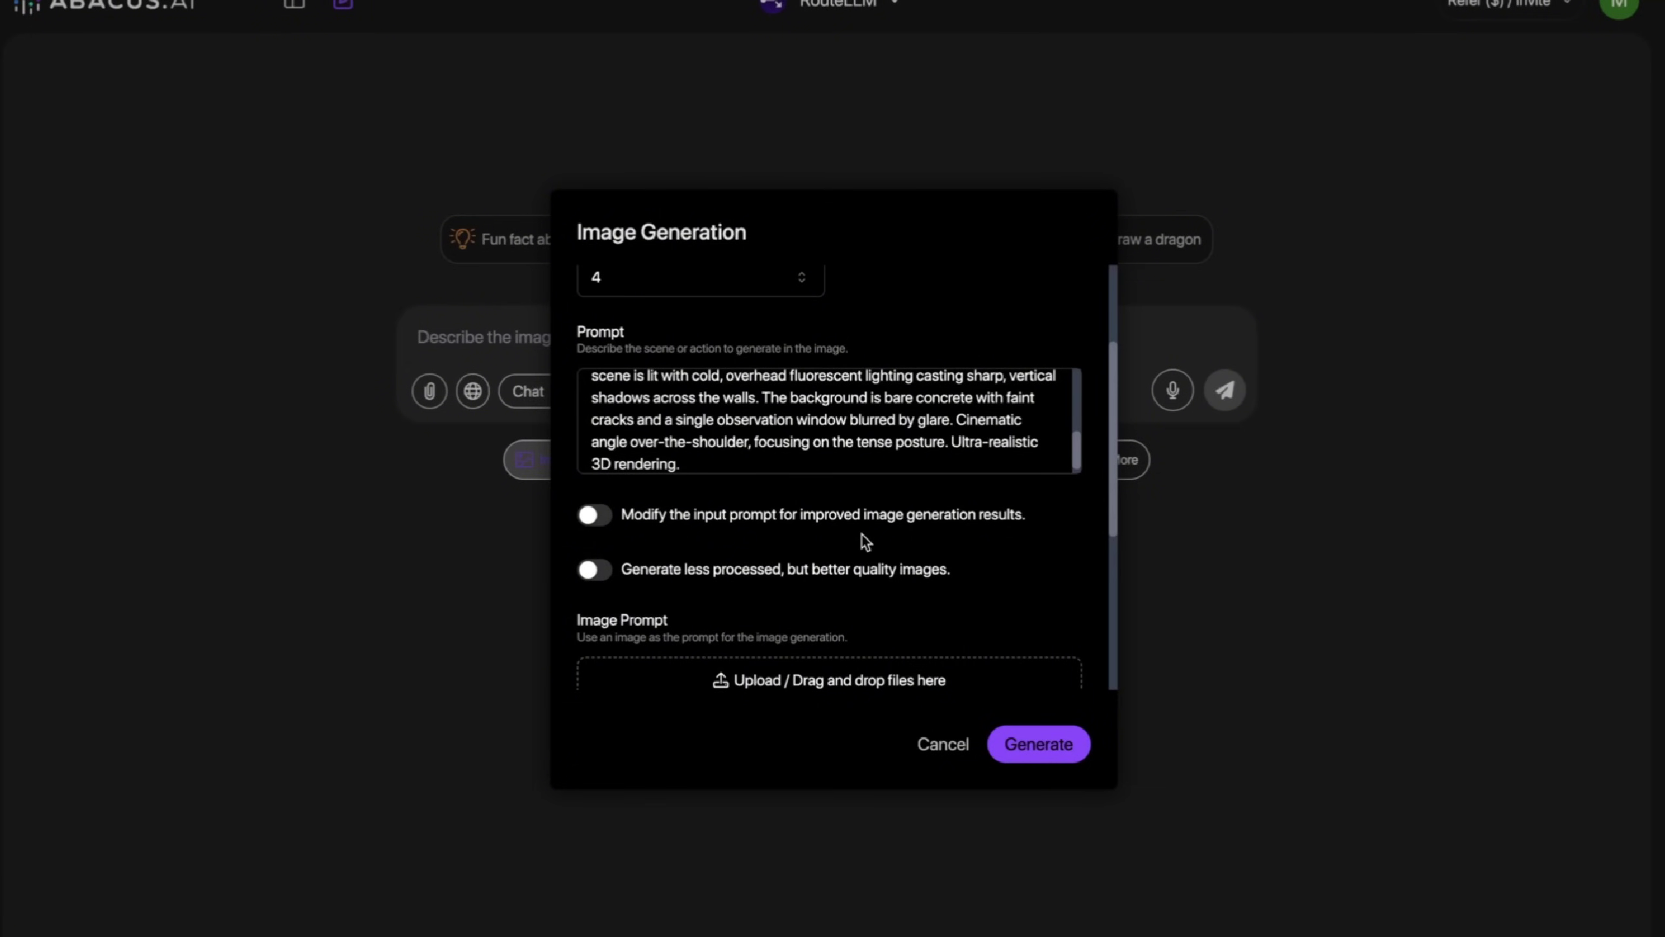
scroll(710, 426, "up", 3)
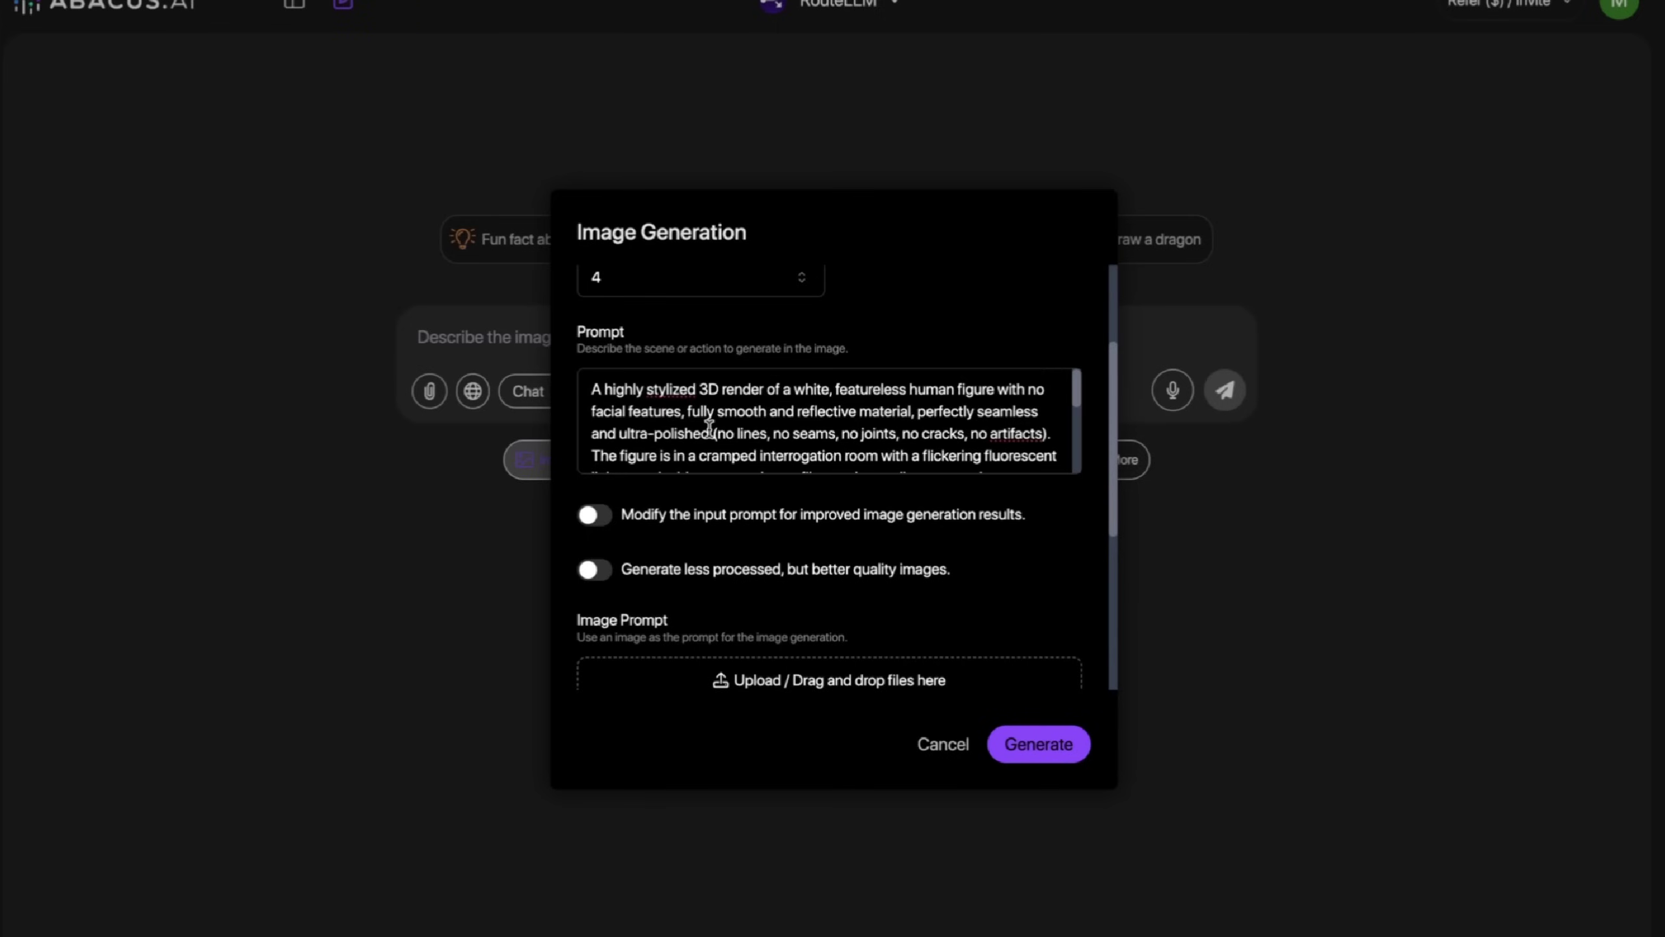
scroll(710, 426, "down", 5)
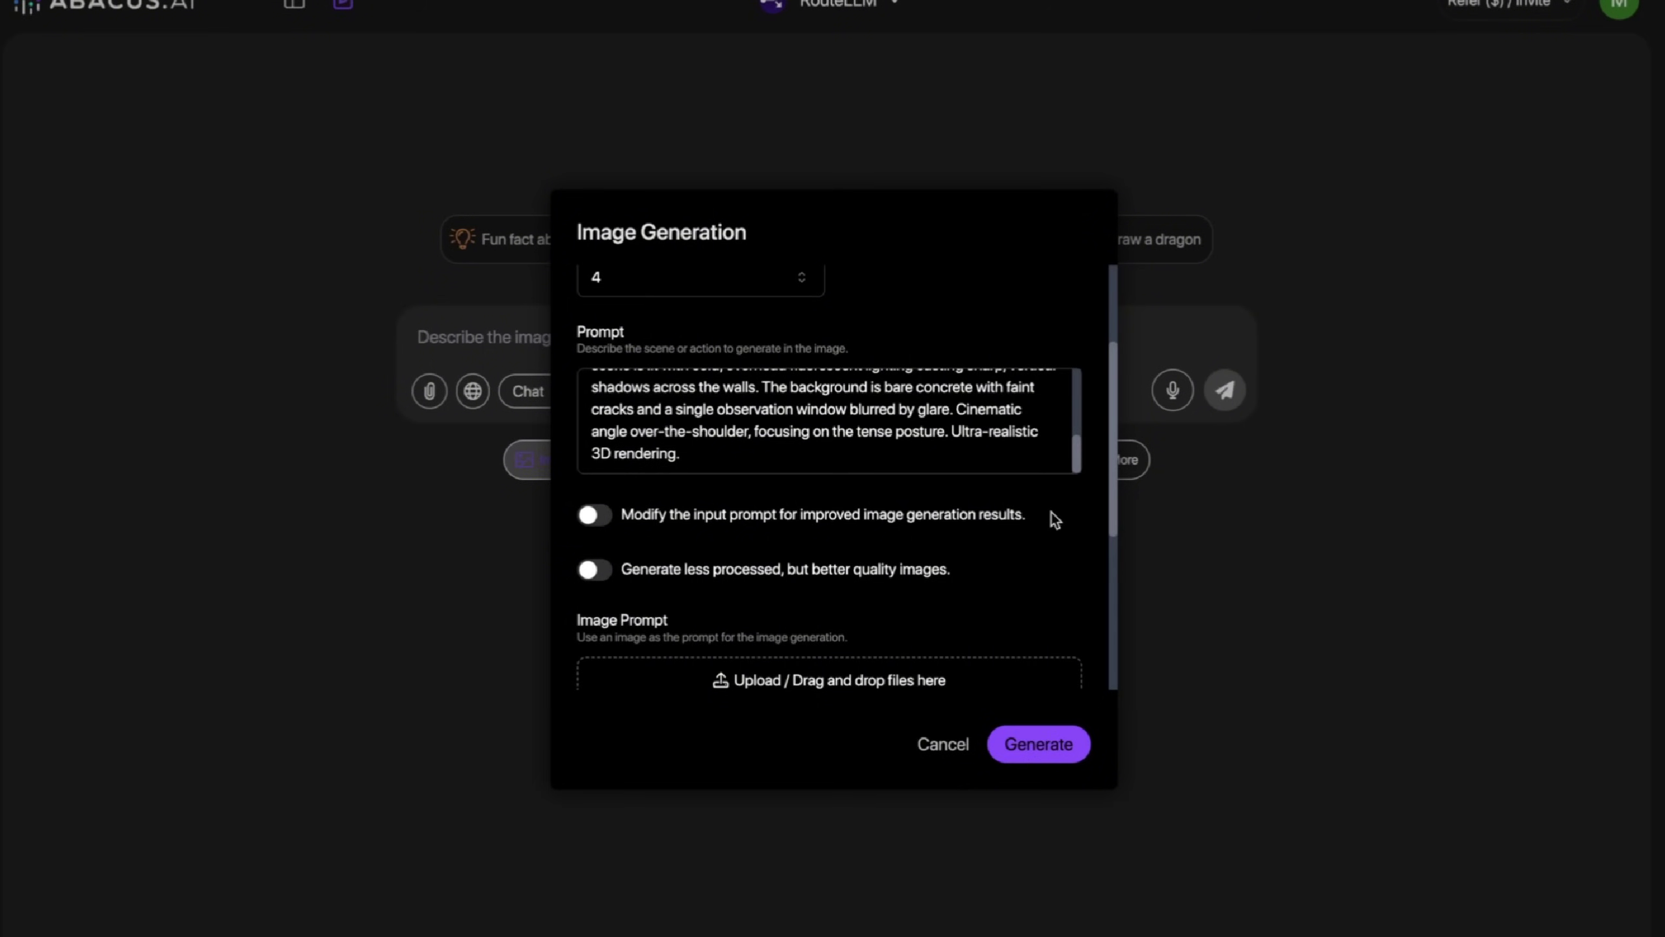
scroll(682, 519, "down", 5)
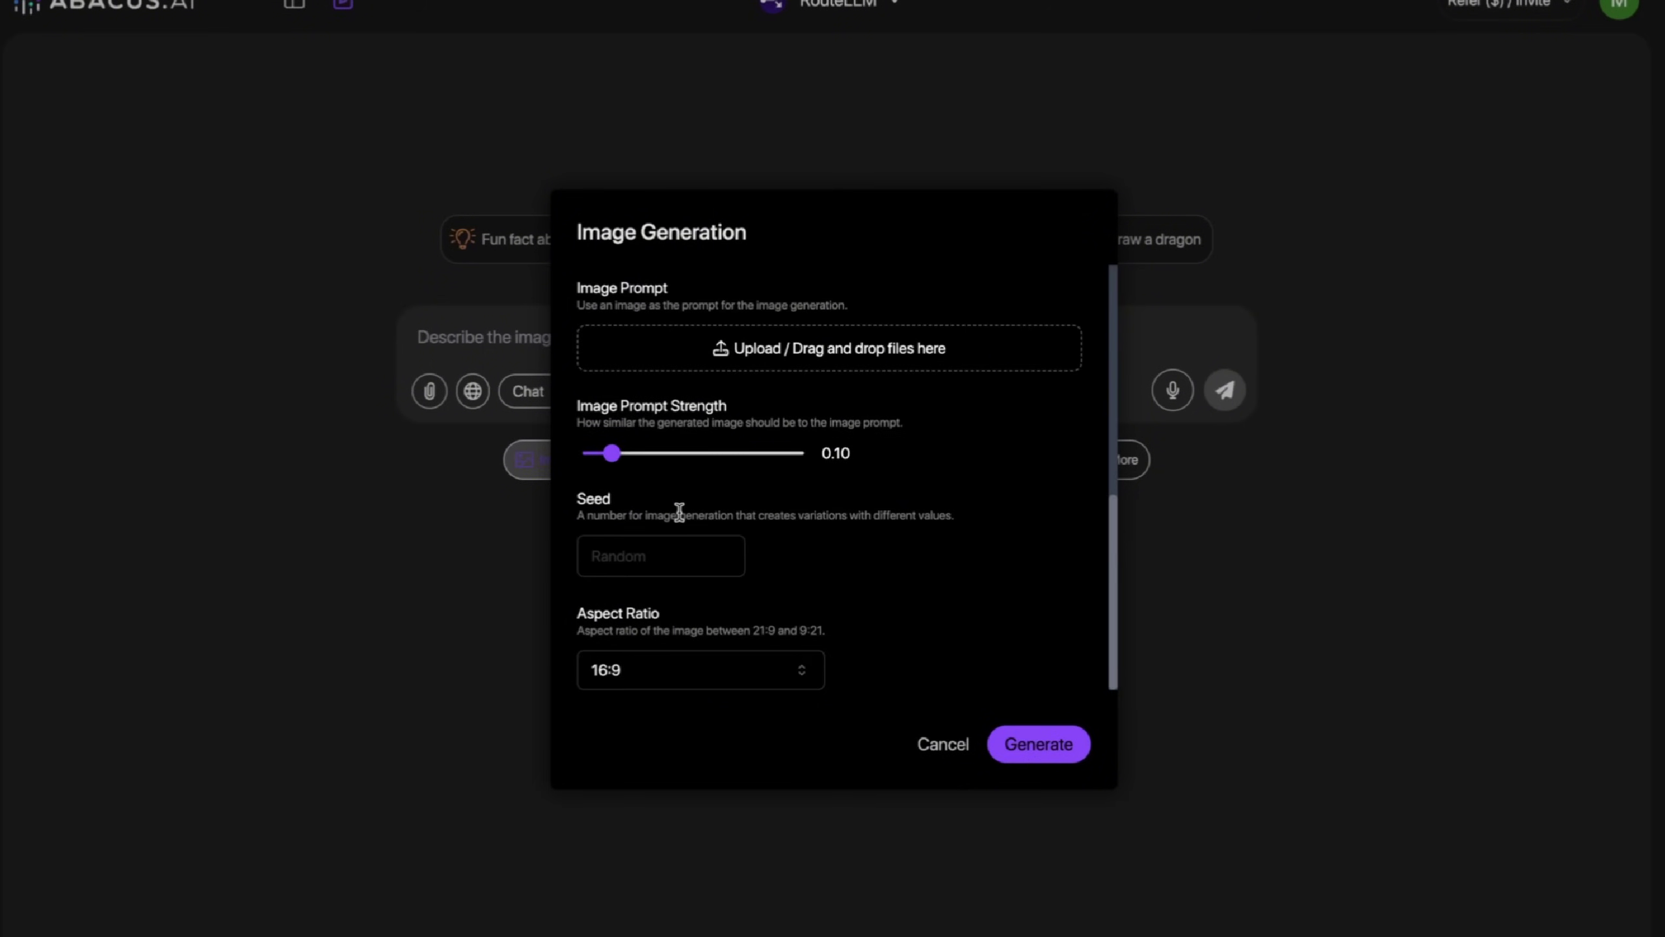
left_click_drag(615, 459, 786, 457)
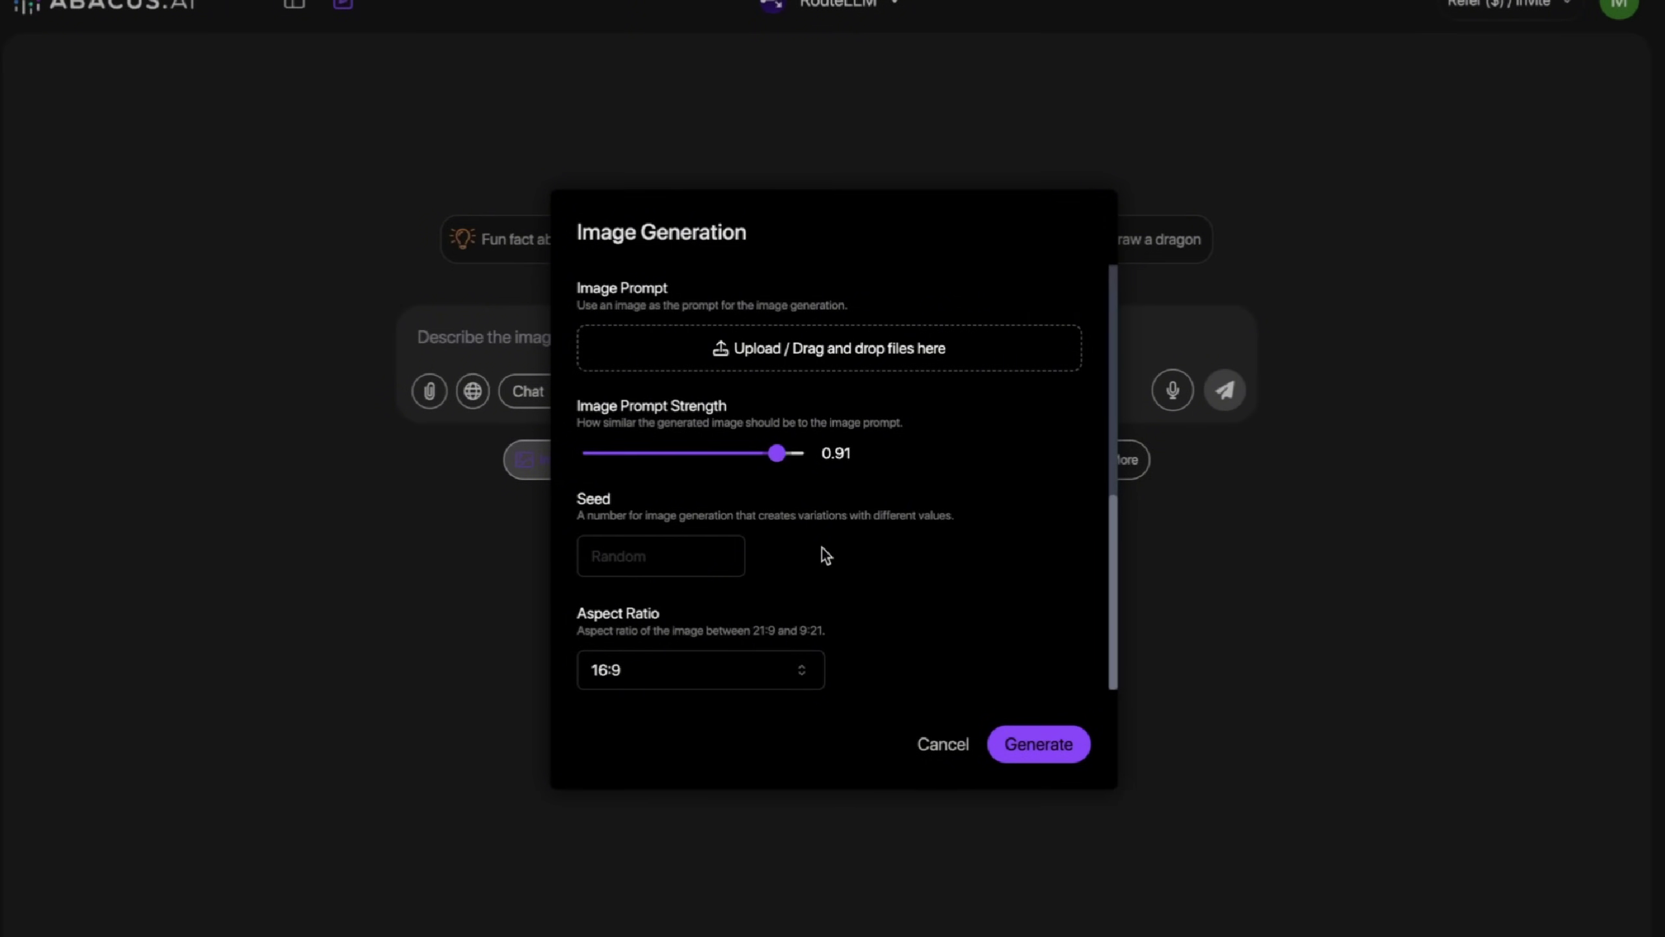
left_click_drag(777, 454, 605, 458)
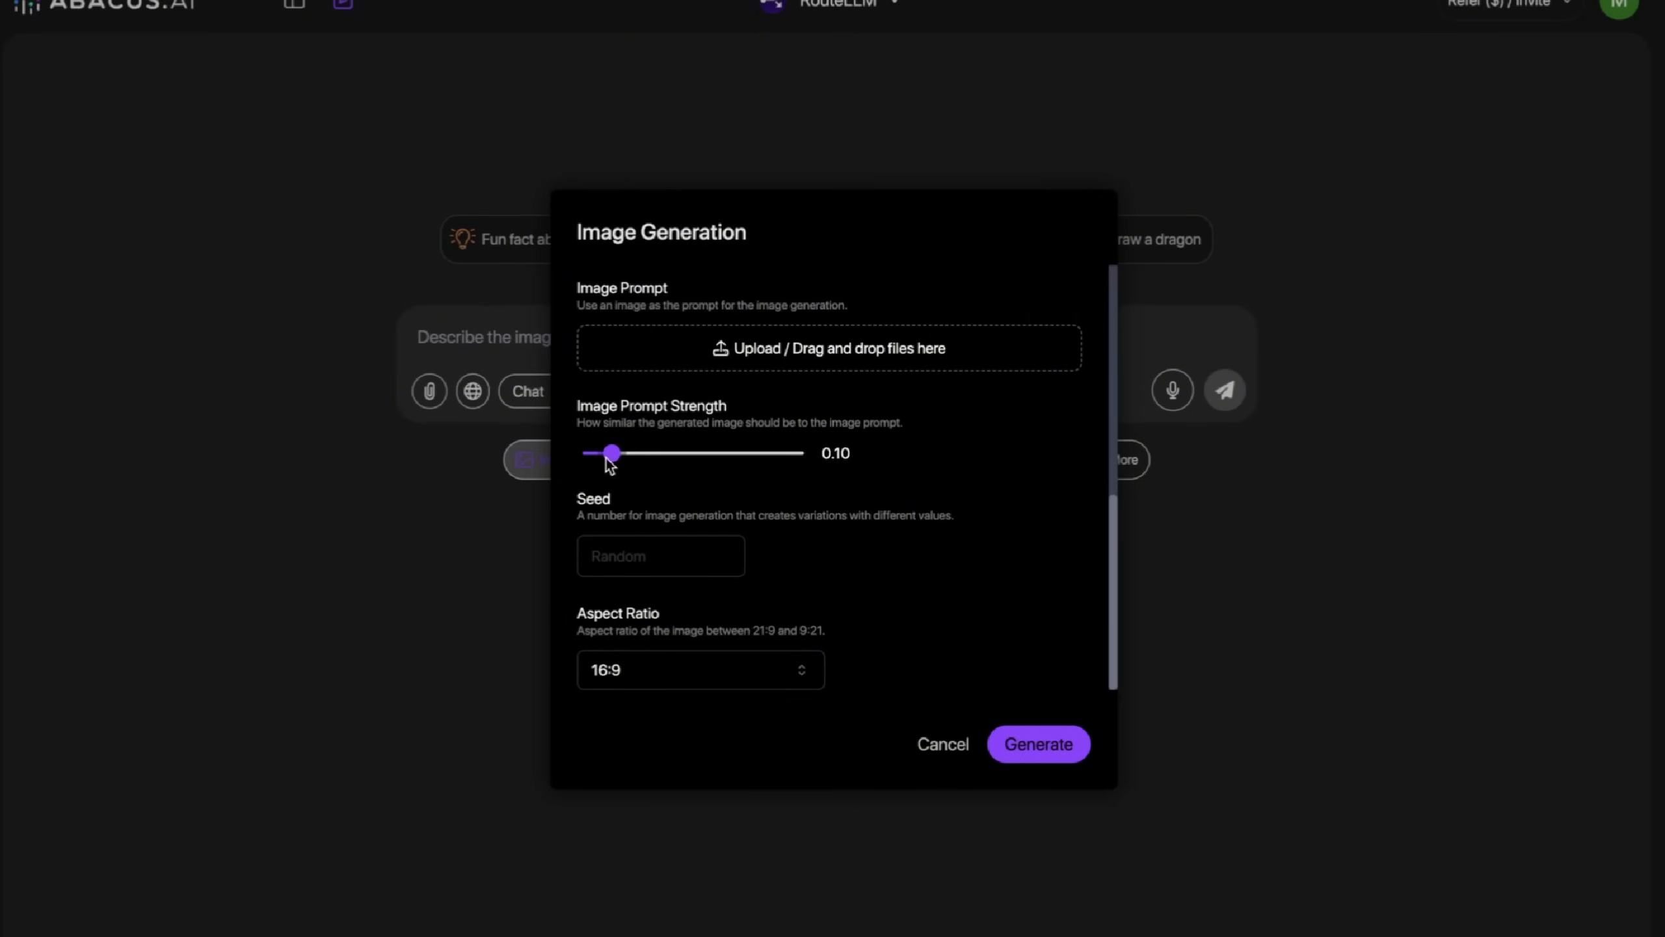
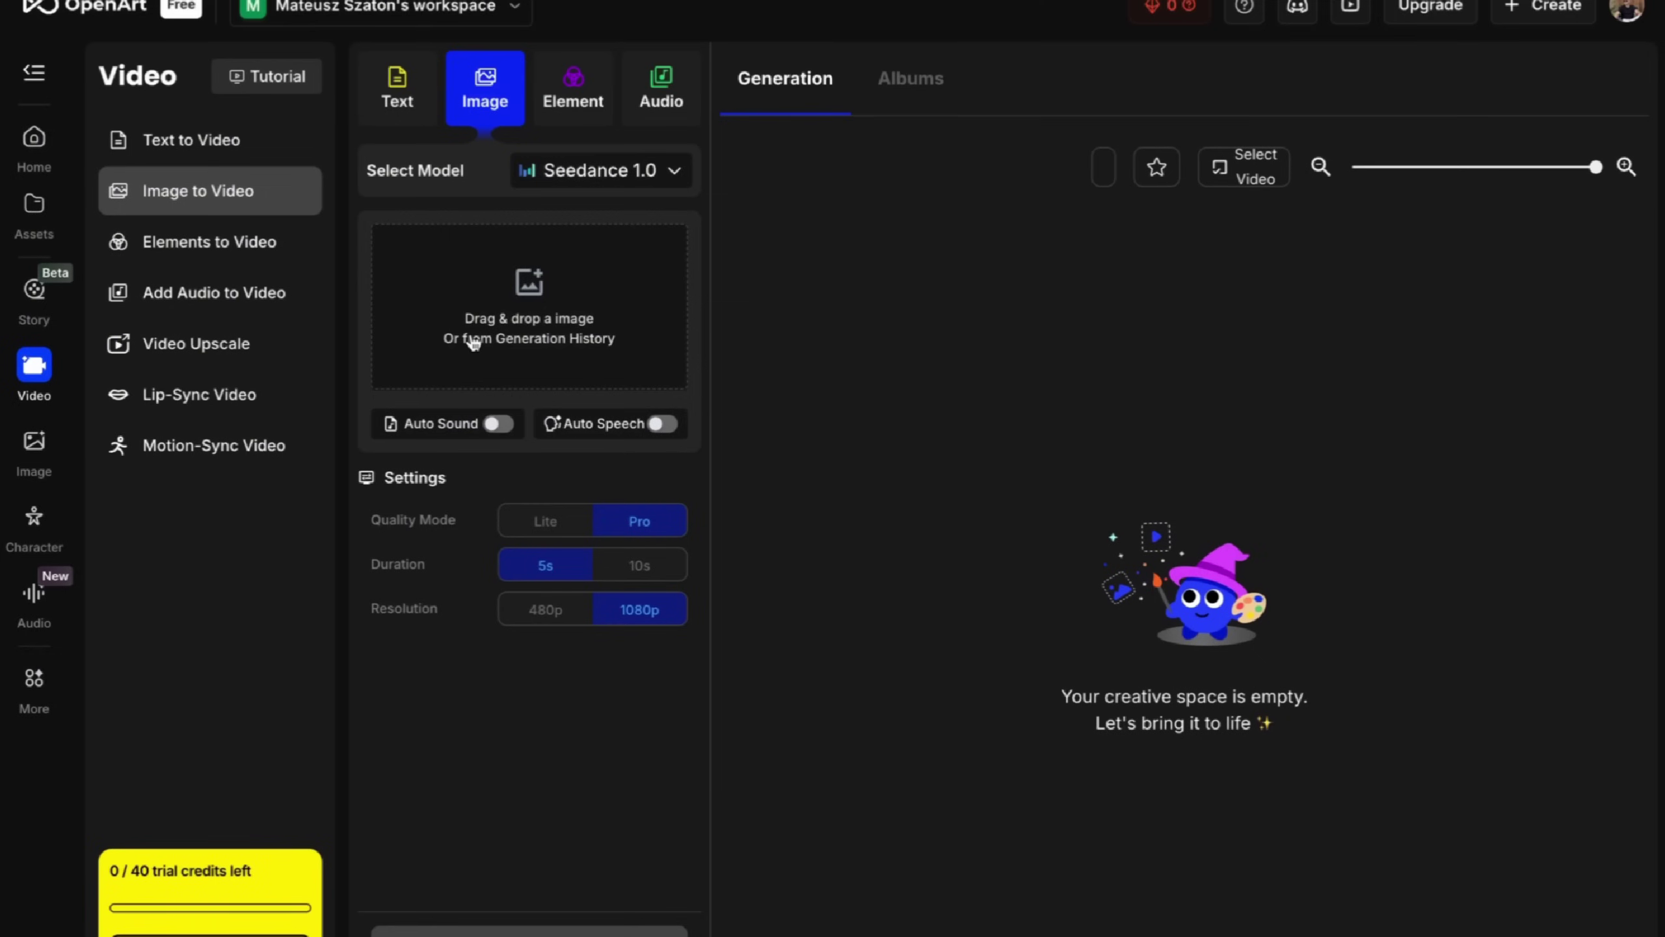
- Switch to OpenArt's image creation and paste the copied interrogation room prompt for the Flux (pro) model
left_click(48, 451)
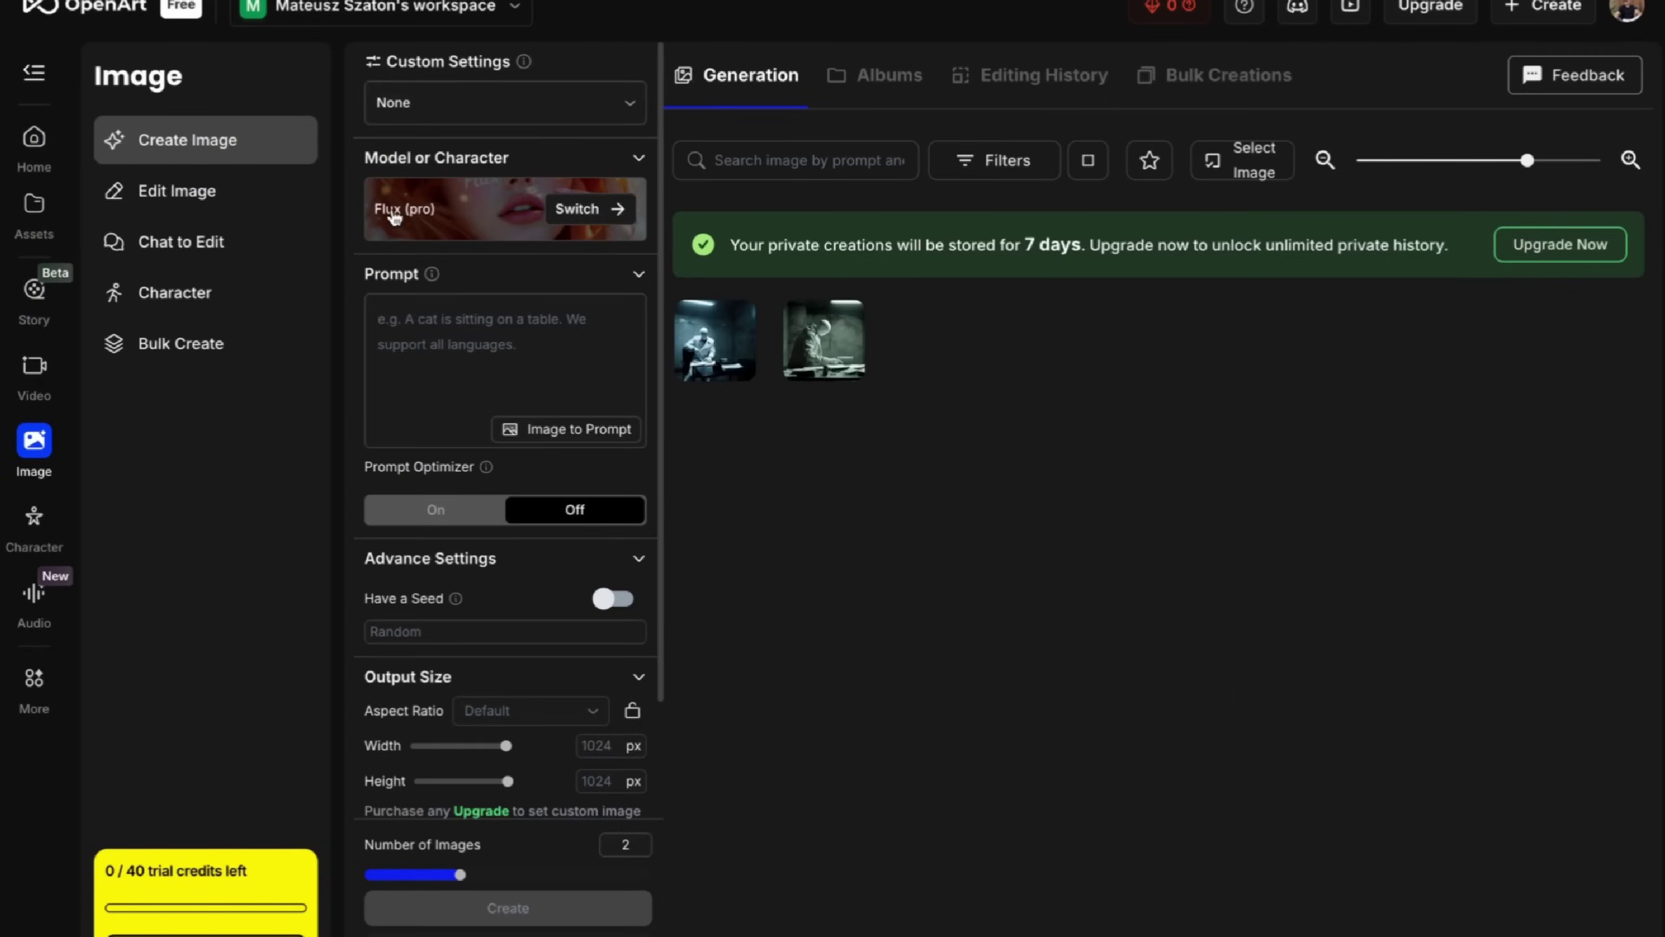
left_click(437, 381)
key("ctrl+v")
scroll(439, 376, "down", 6)
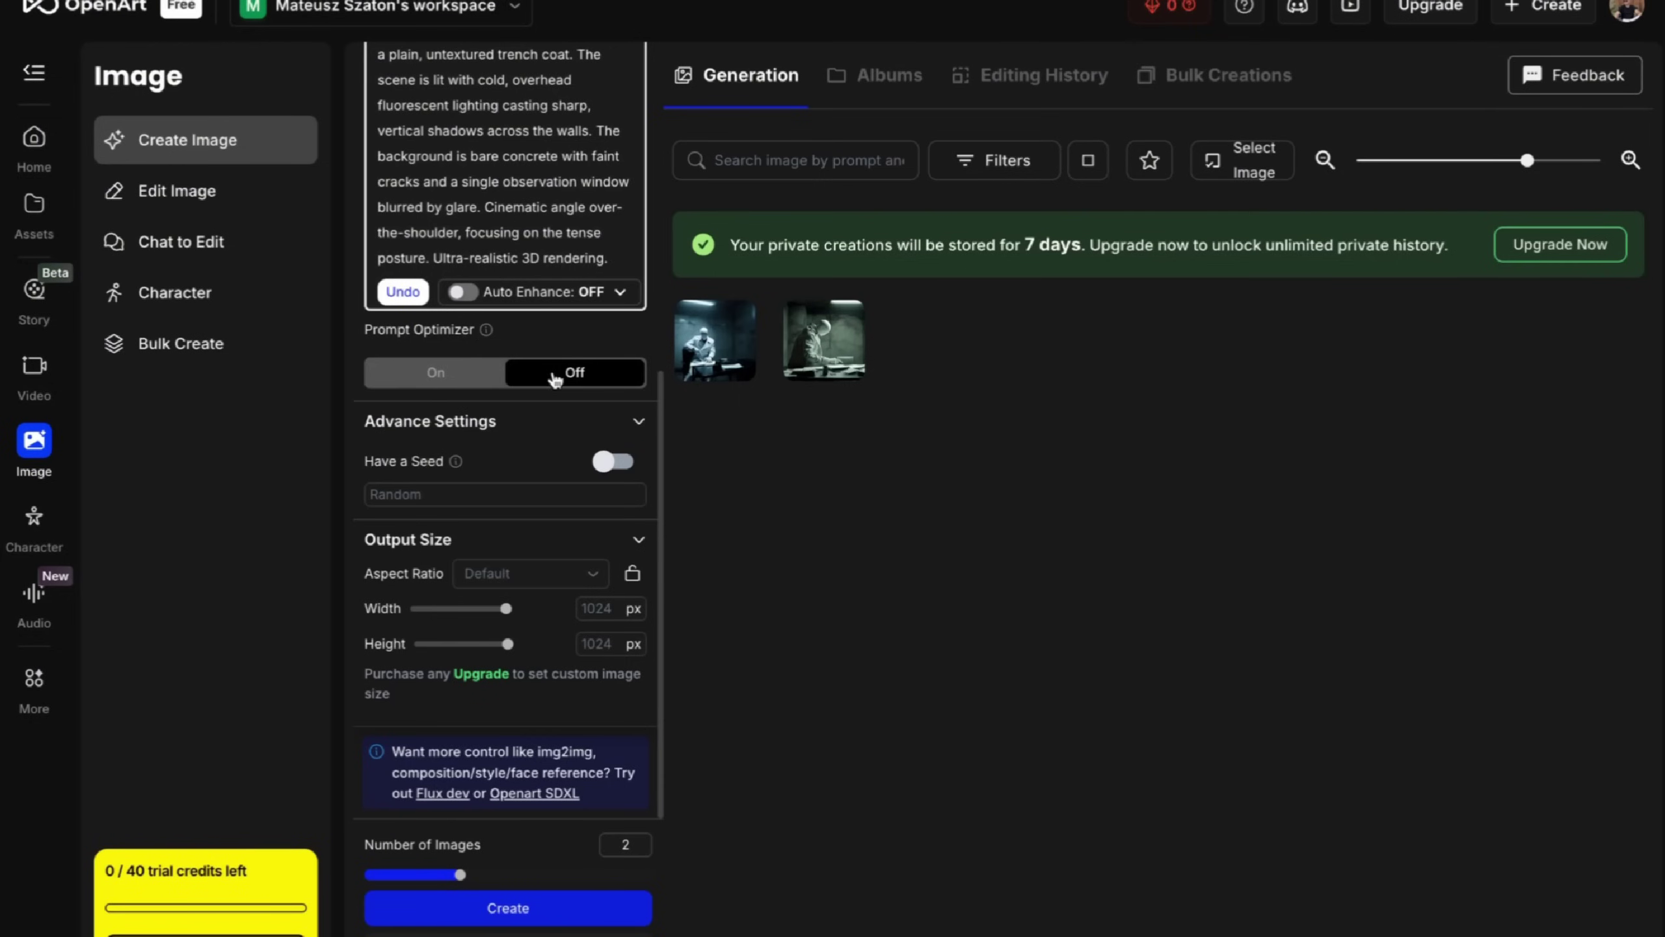
left_click(550, 410)
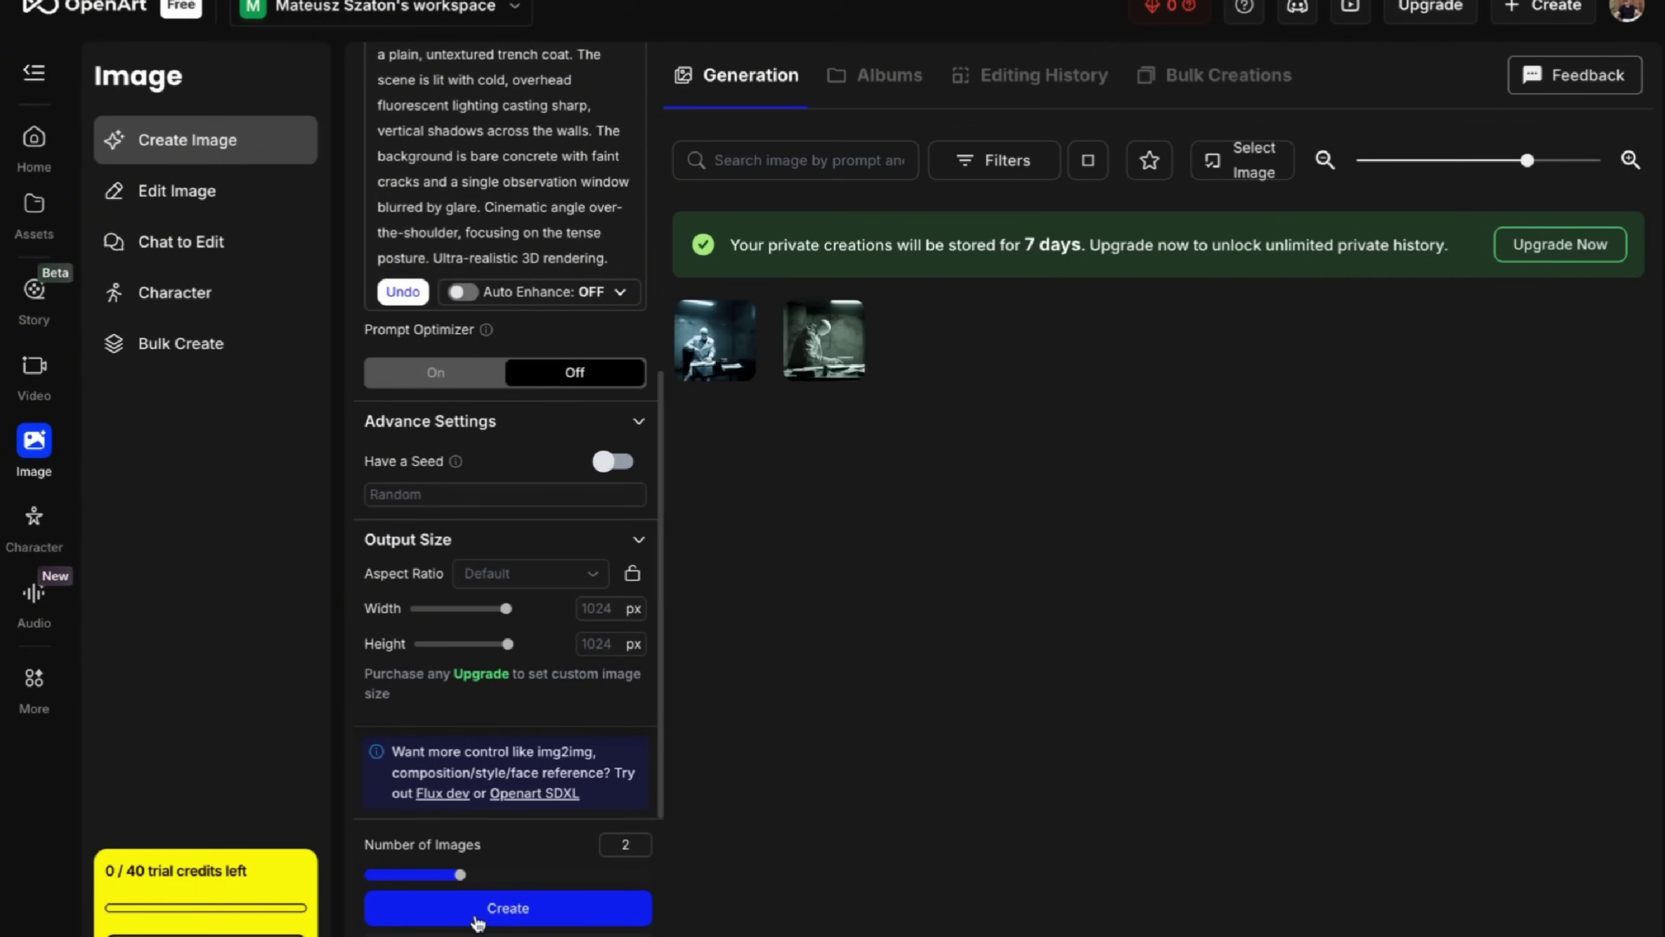
- Examine both generated interrogation room images at full size, close the viewer and check the Flux (pro) prompt settings
left_click(824, 343)
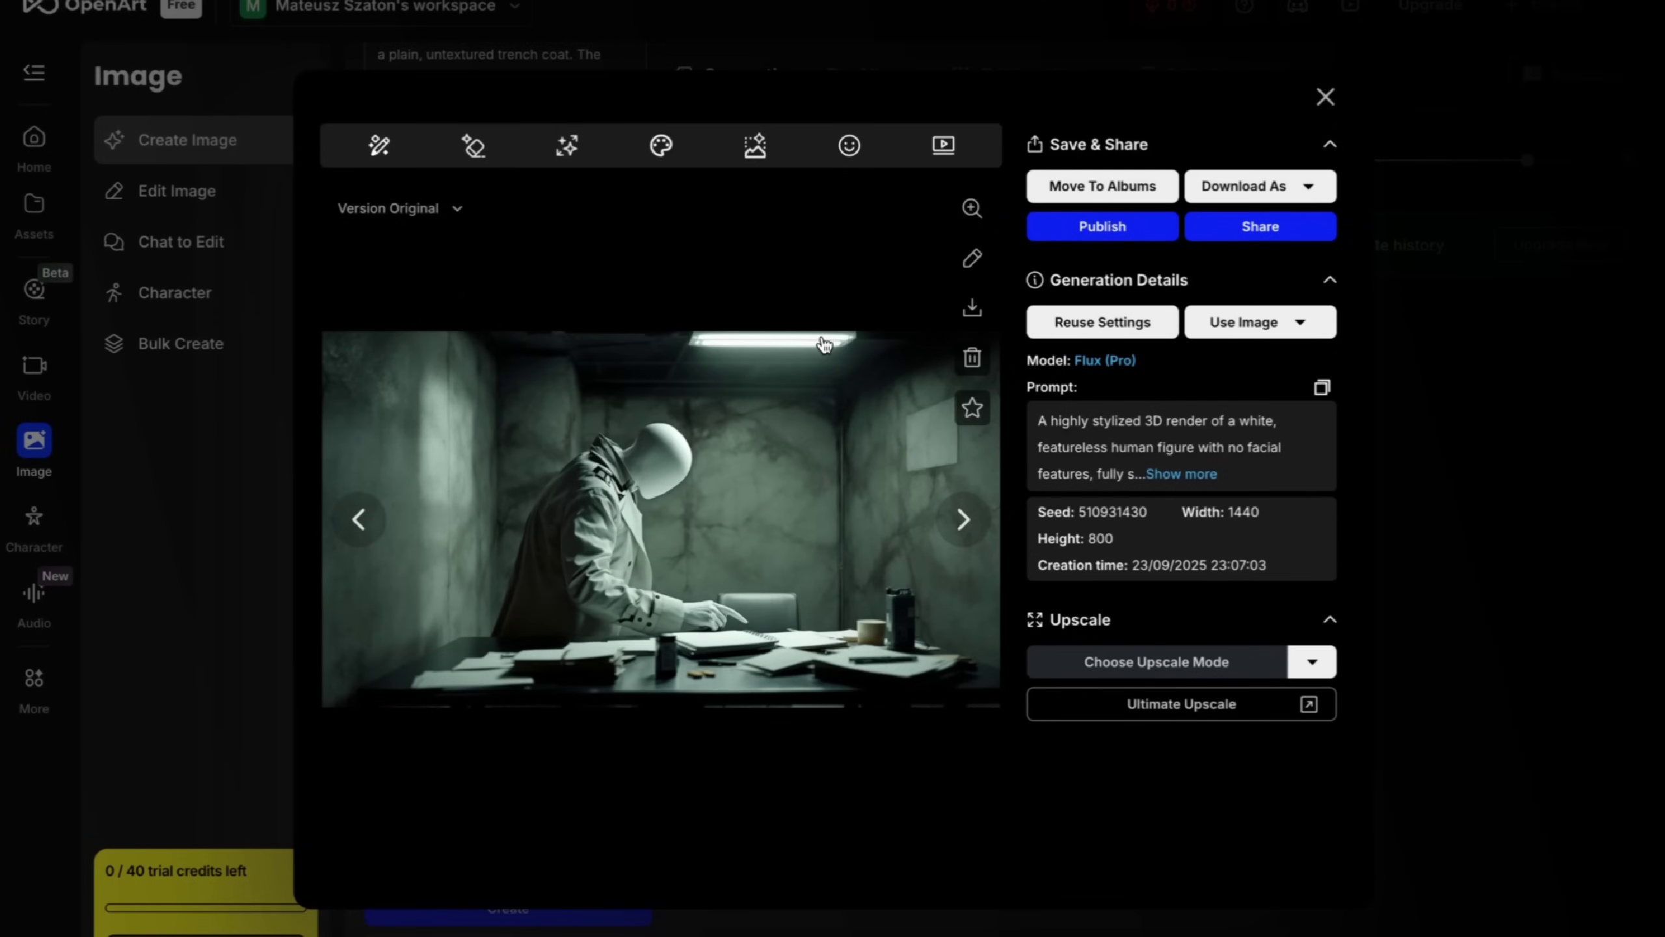
left_click(359, 519)
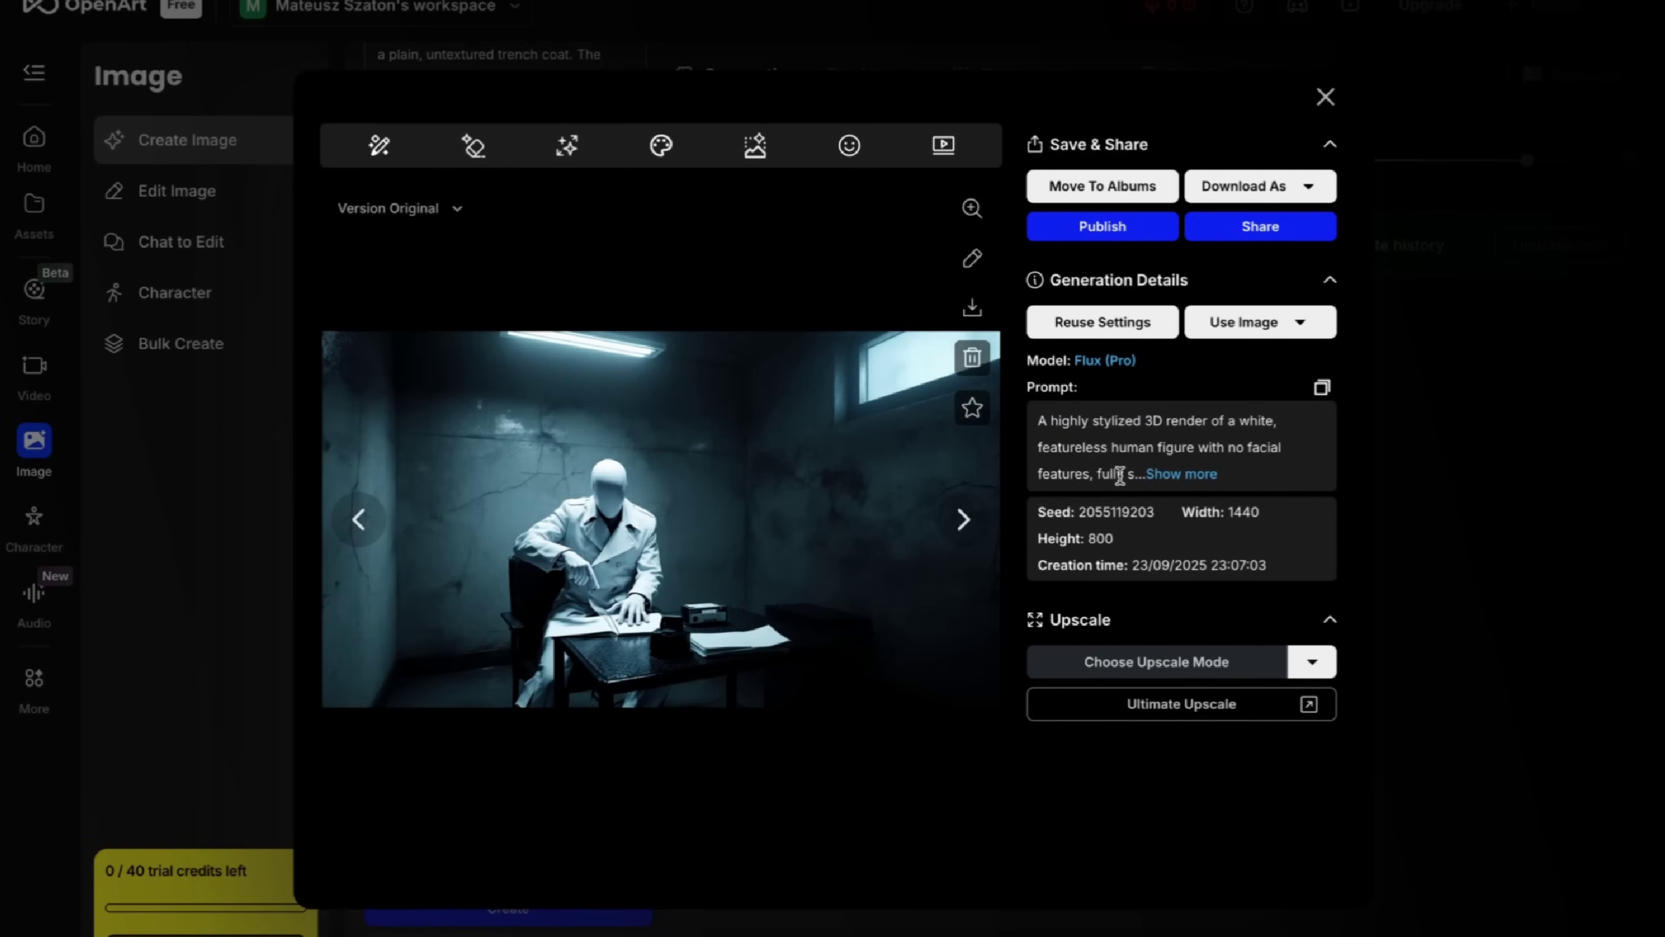
left_click(1458, 400)
scroll(540, 443, "up", 5)
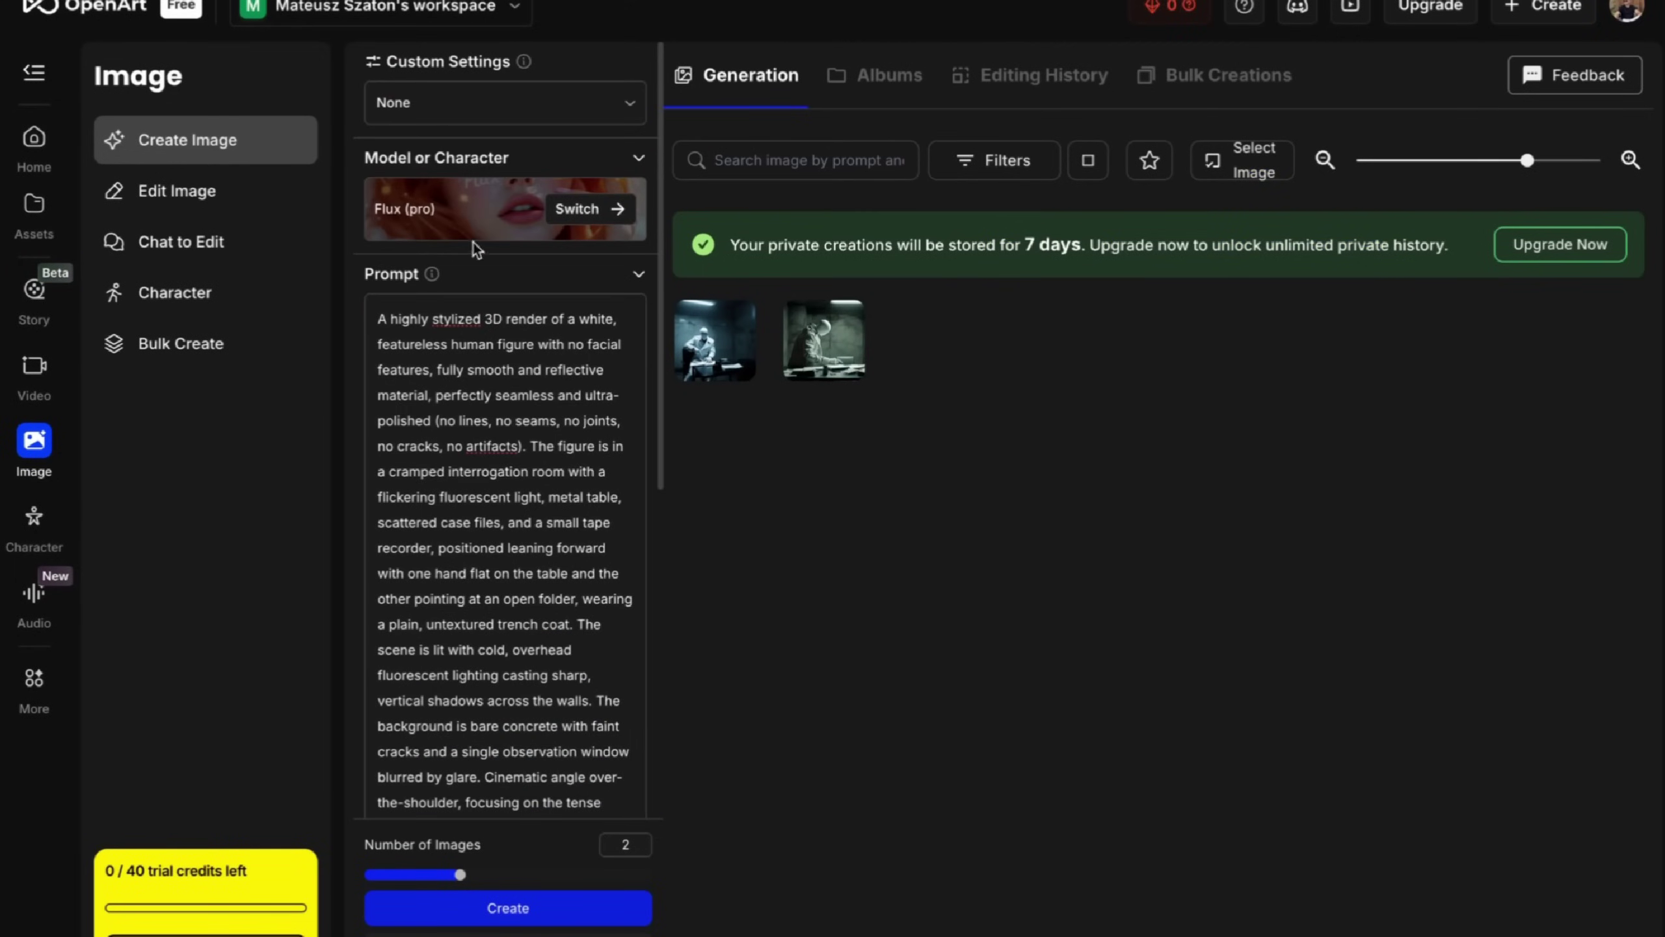
- Switch to the ChatGPT list of prison scene prompts and copy the full "Interrogation Room – Spotlight" prompt text
left_click(599, 3)
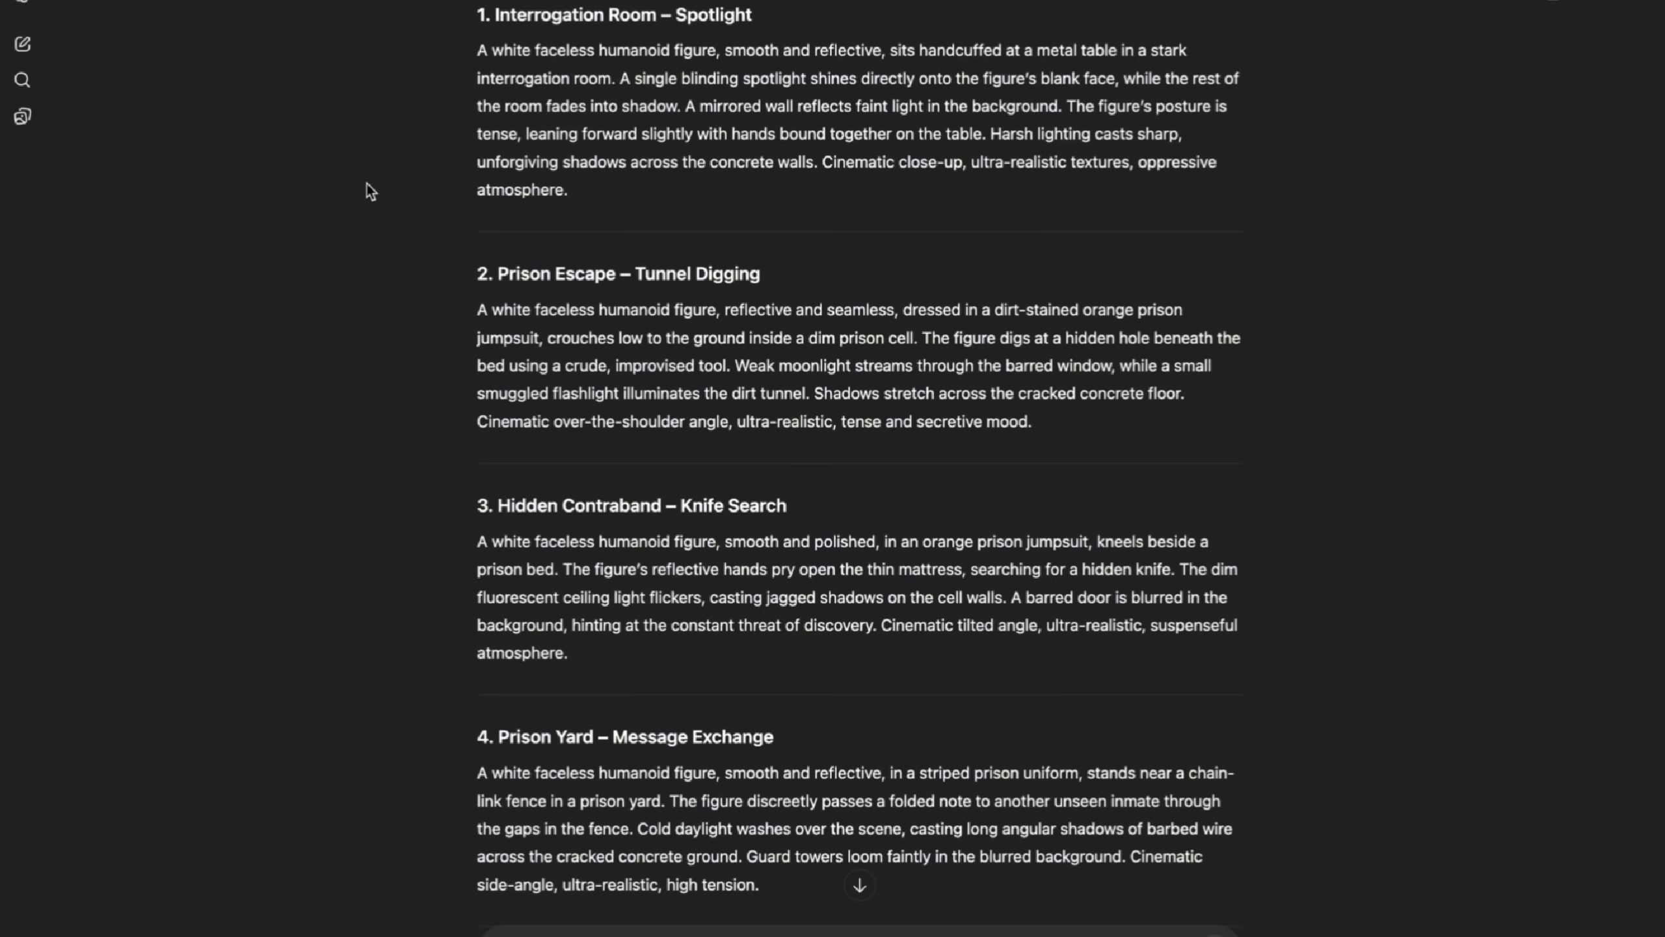
left_click_drag(614, 205, 466, 57)
key("ctrl+c")
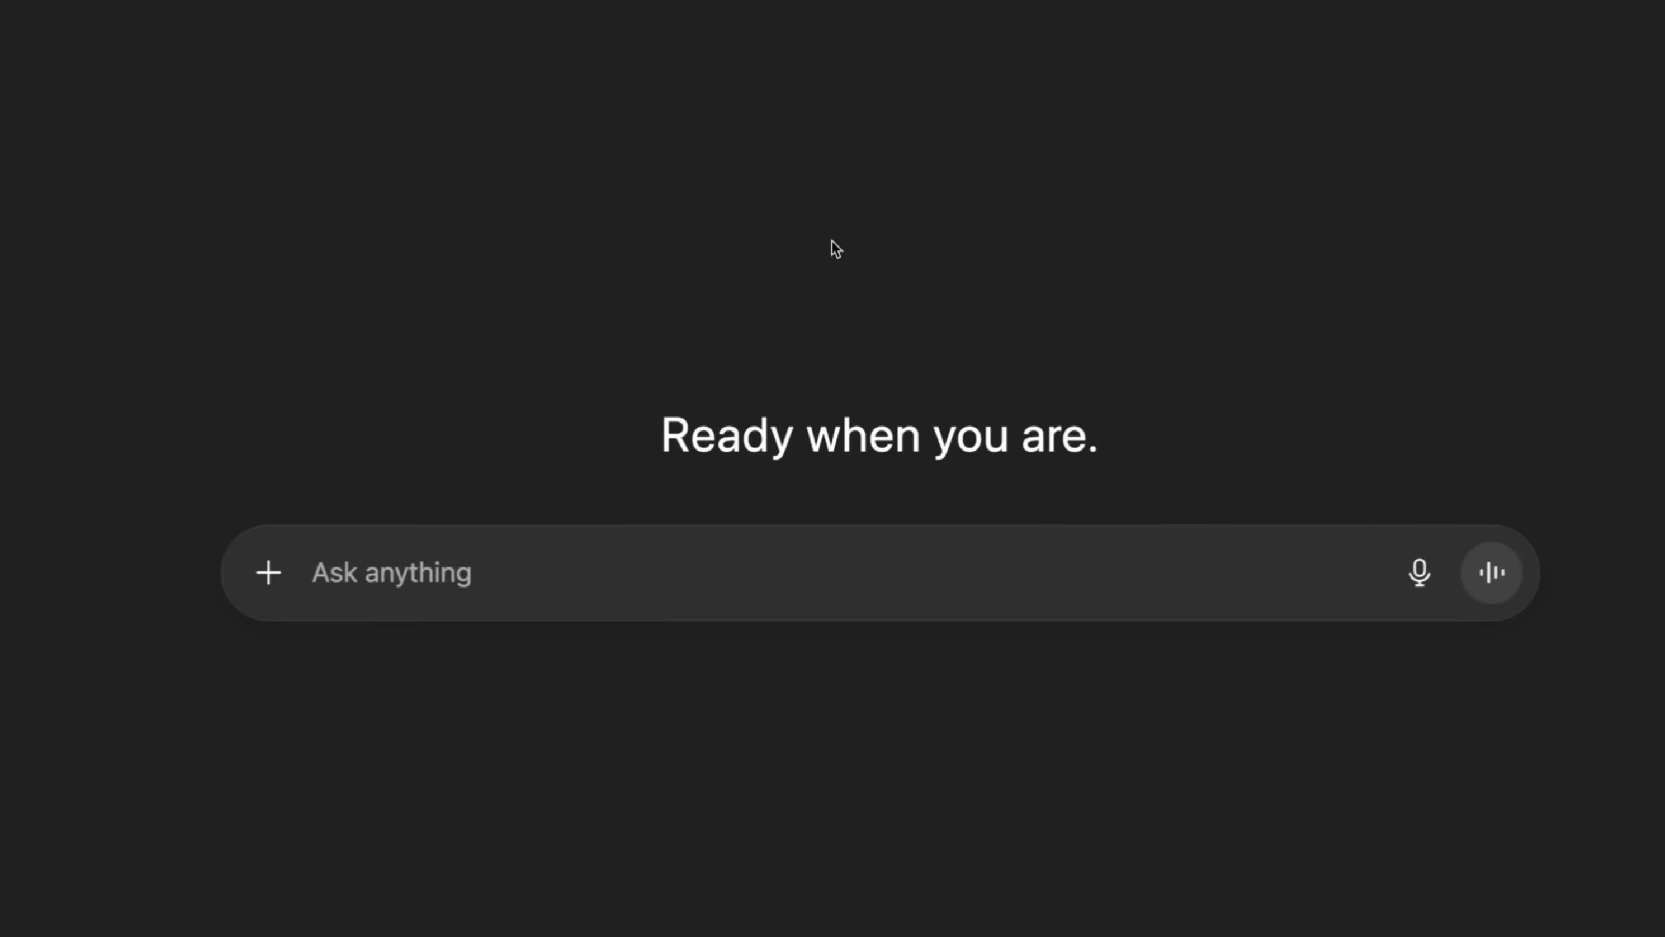
- In a new ChatGPT chat, request a new prompt with the character running away from the prison guards, and paste the copied prompt below
type("Below is my prompt ca")
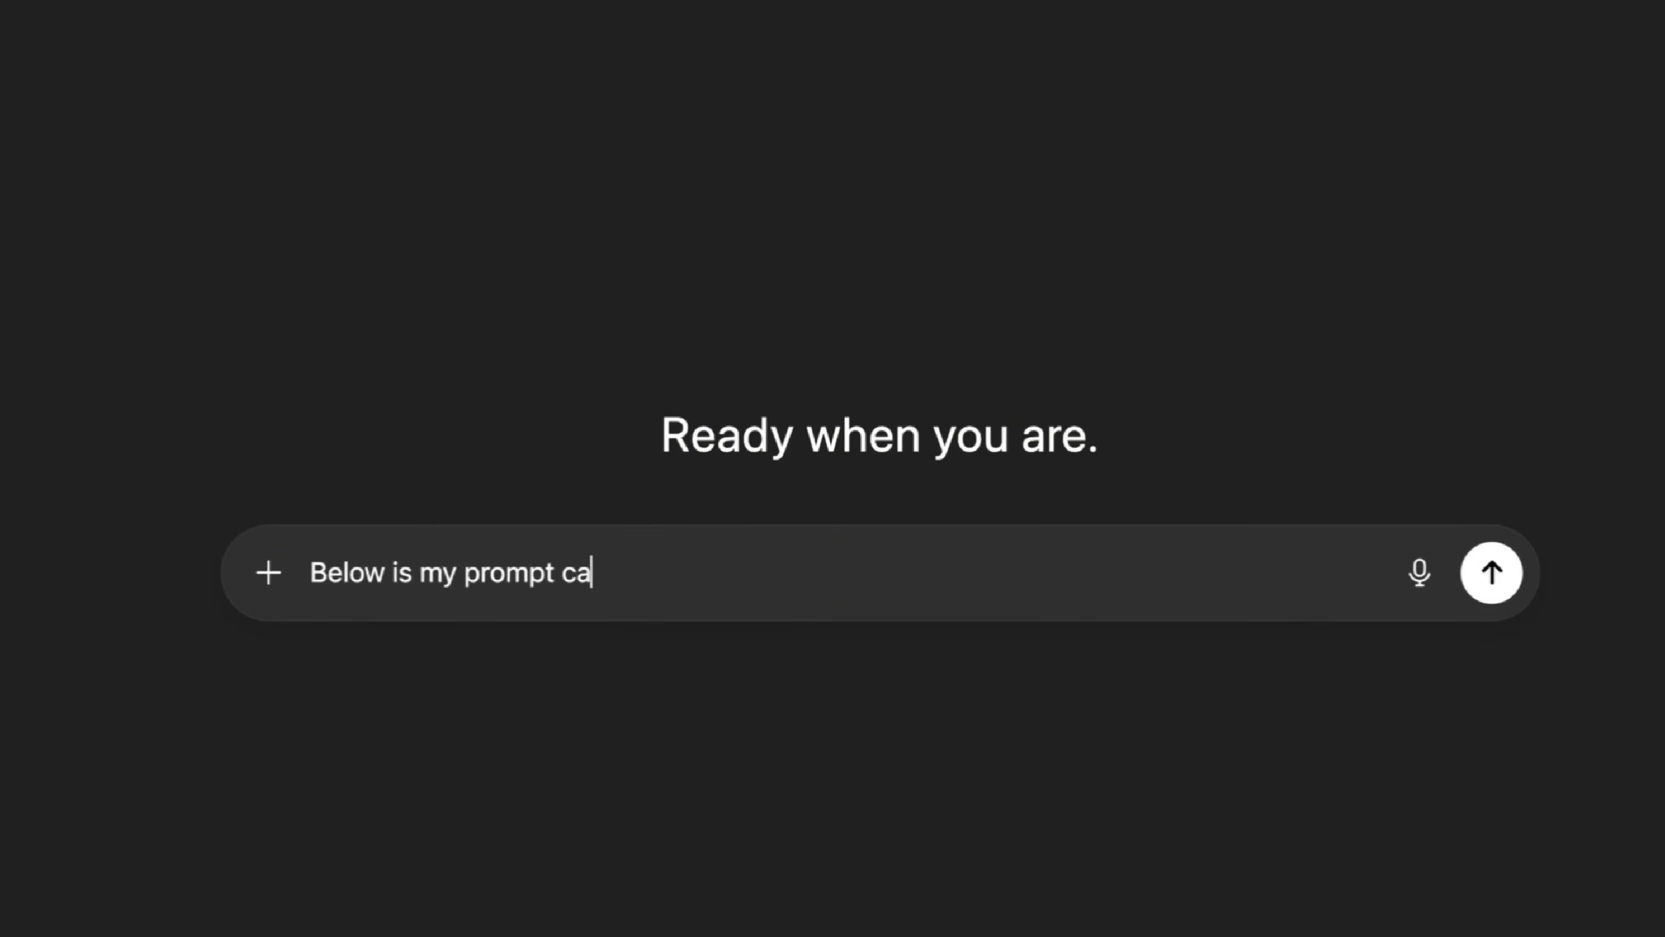
type("n you write a new ")
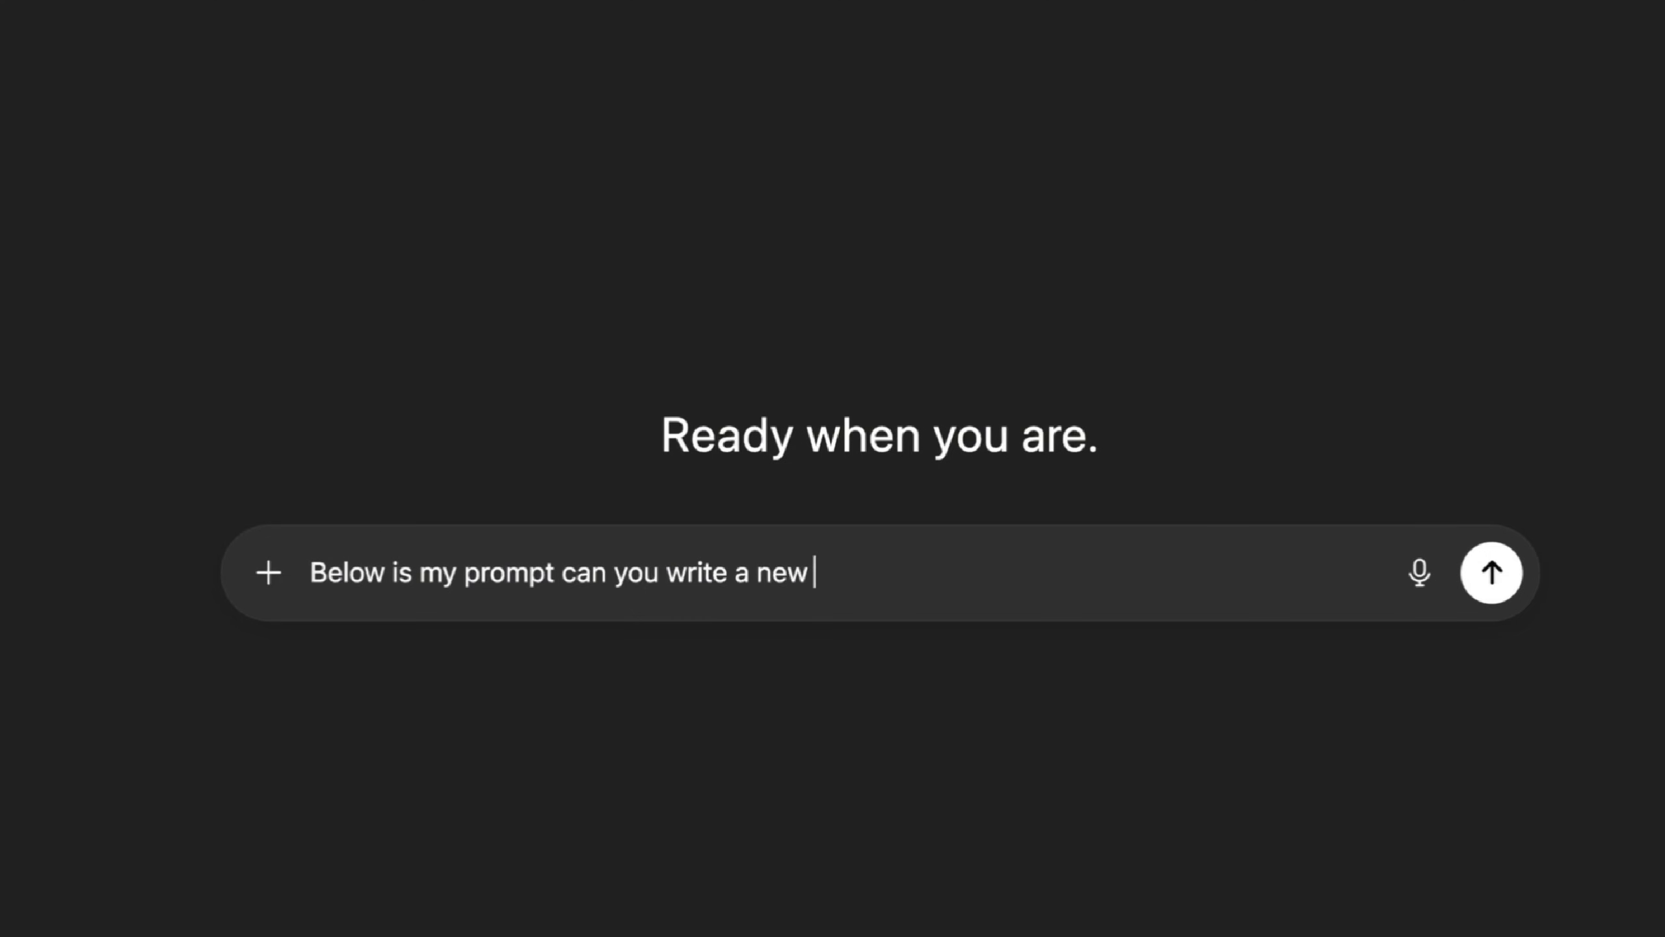
type("prompt based on tha")
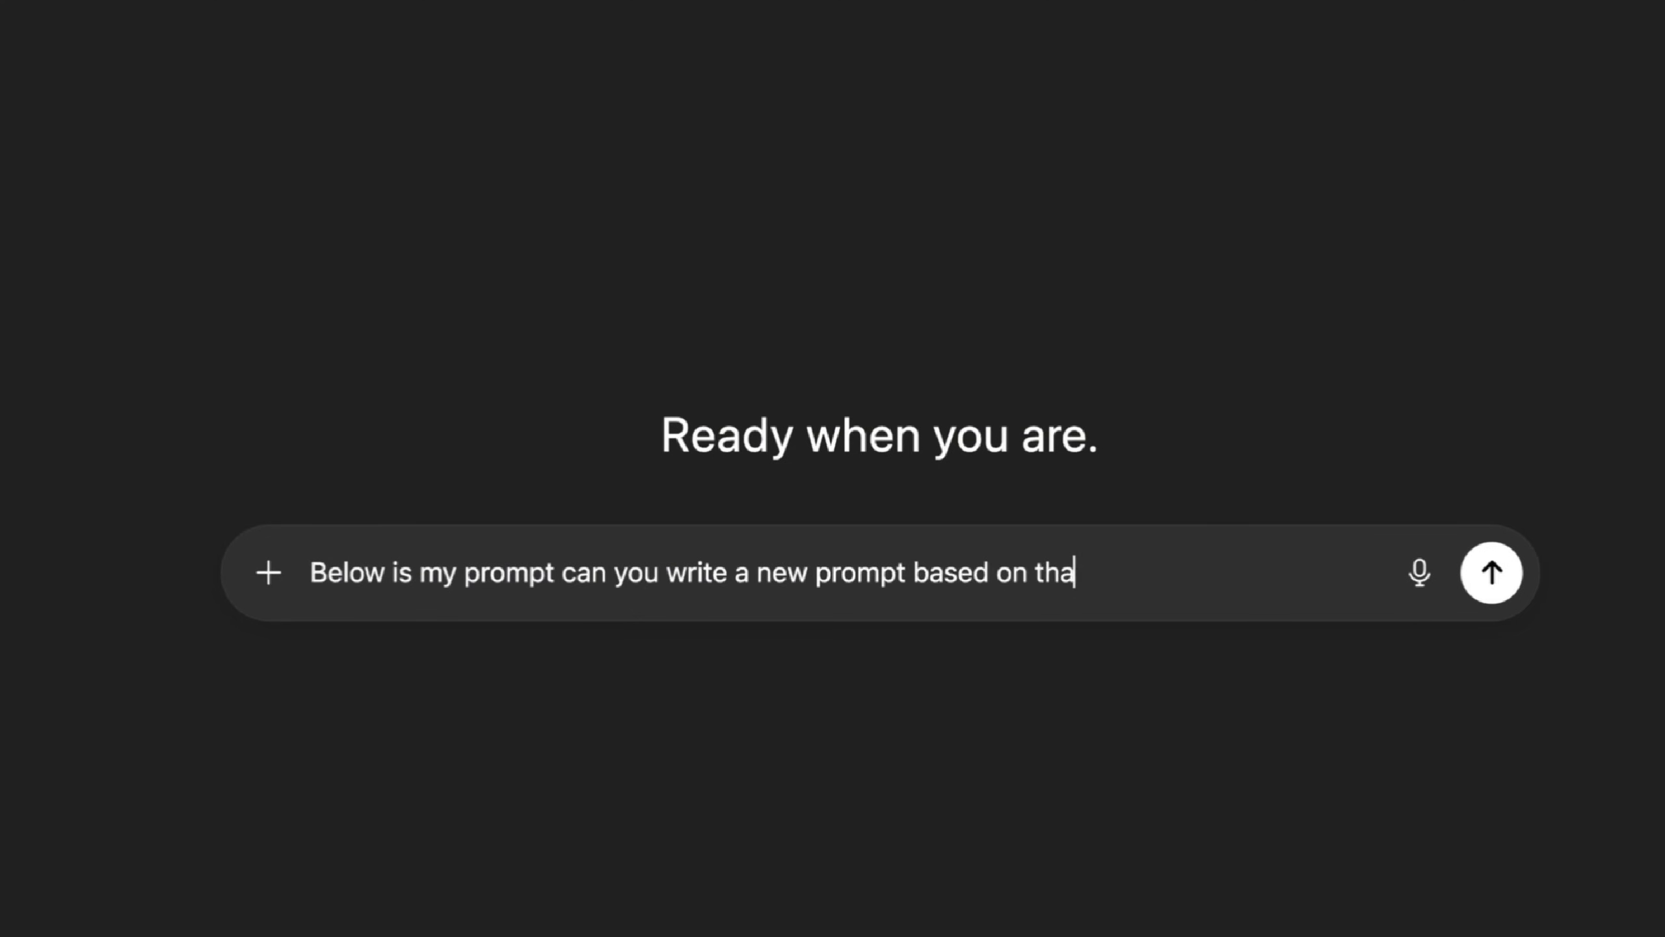
type("t. Right now the")
key("BackSpace")
type("w the char")
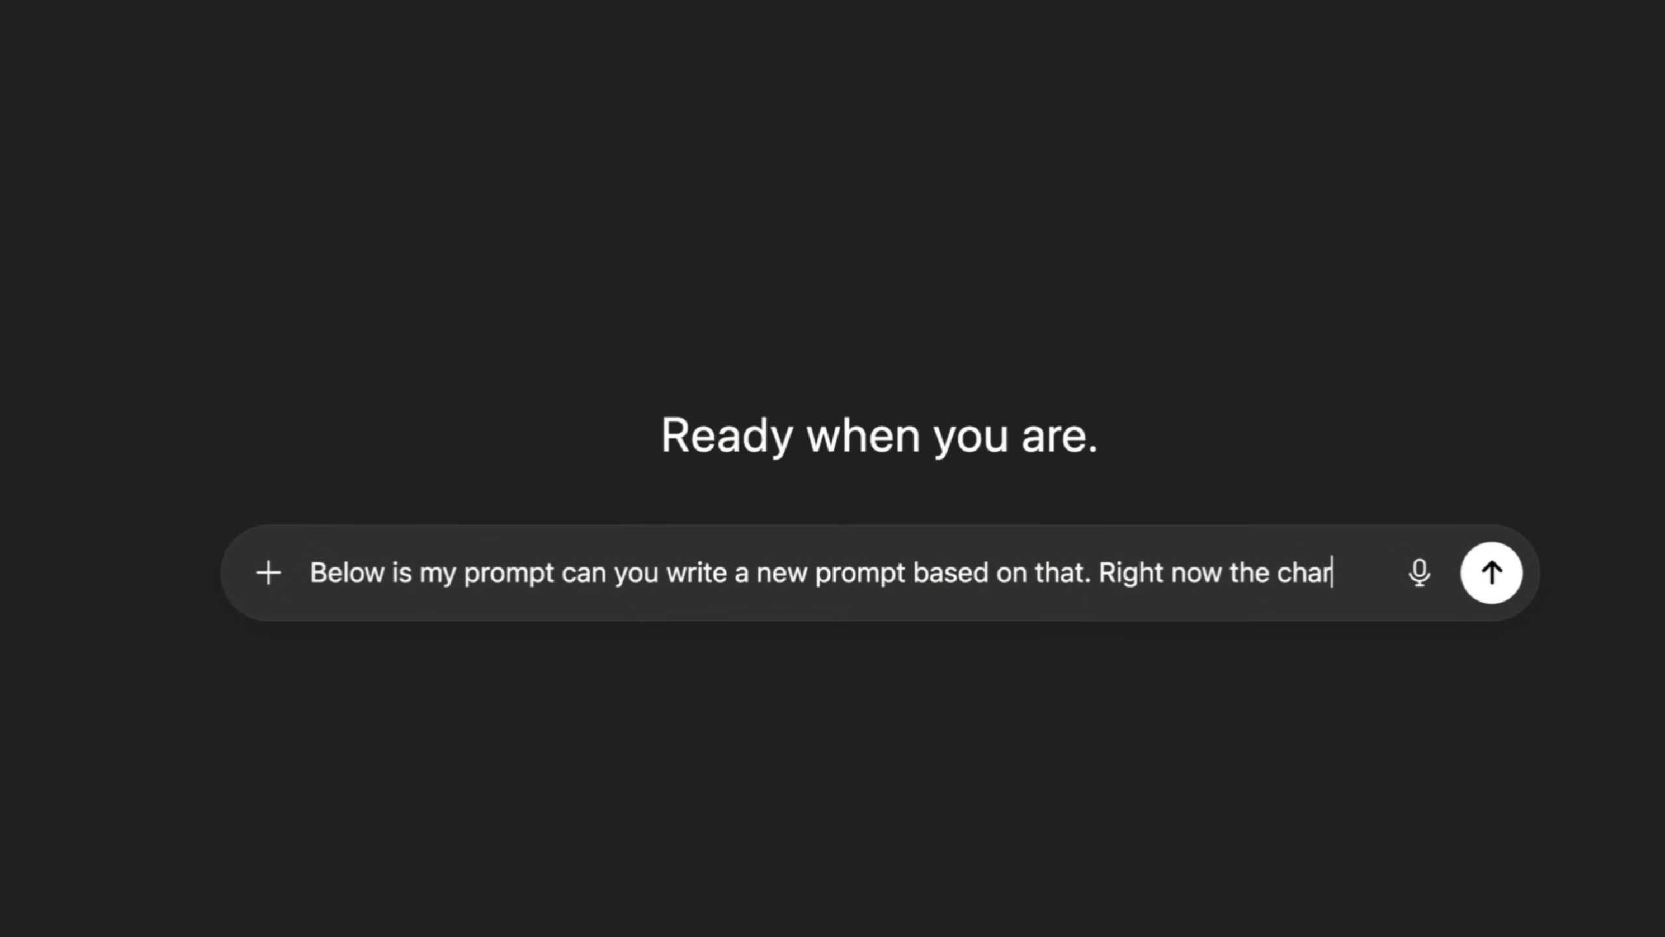
type("acter should be ")
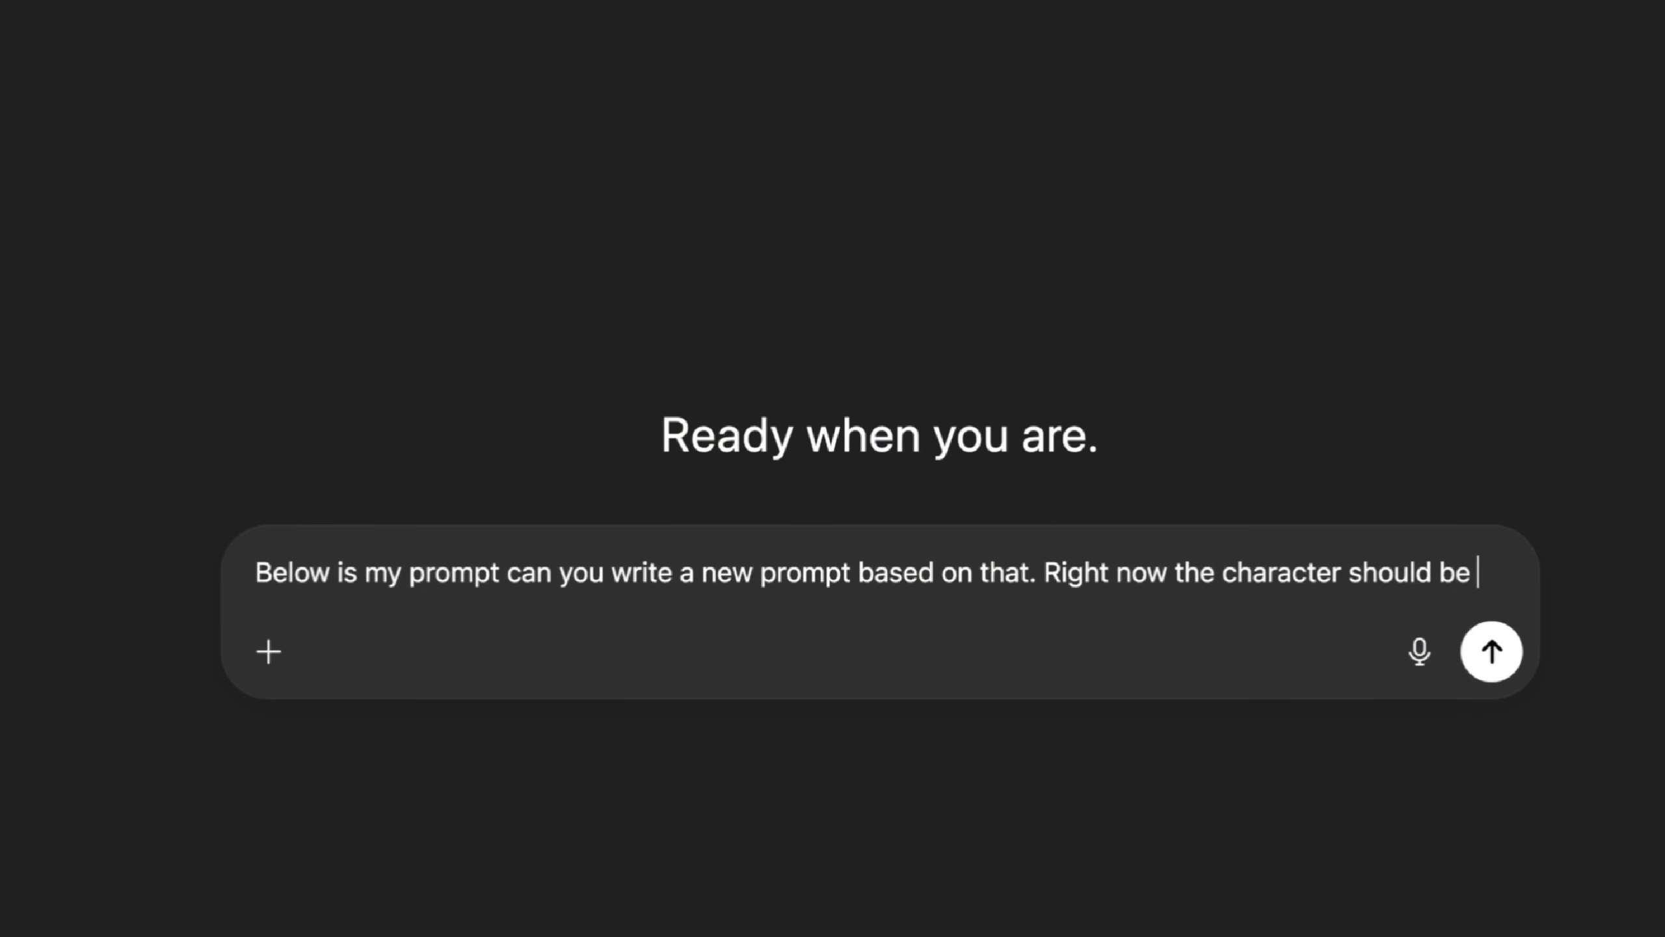
type("running away from the p")
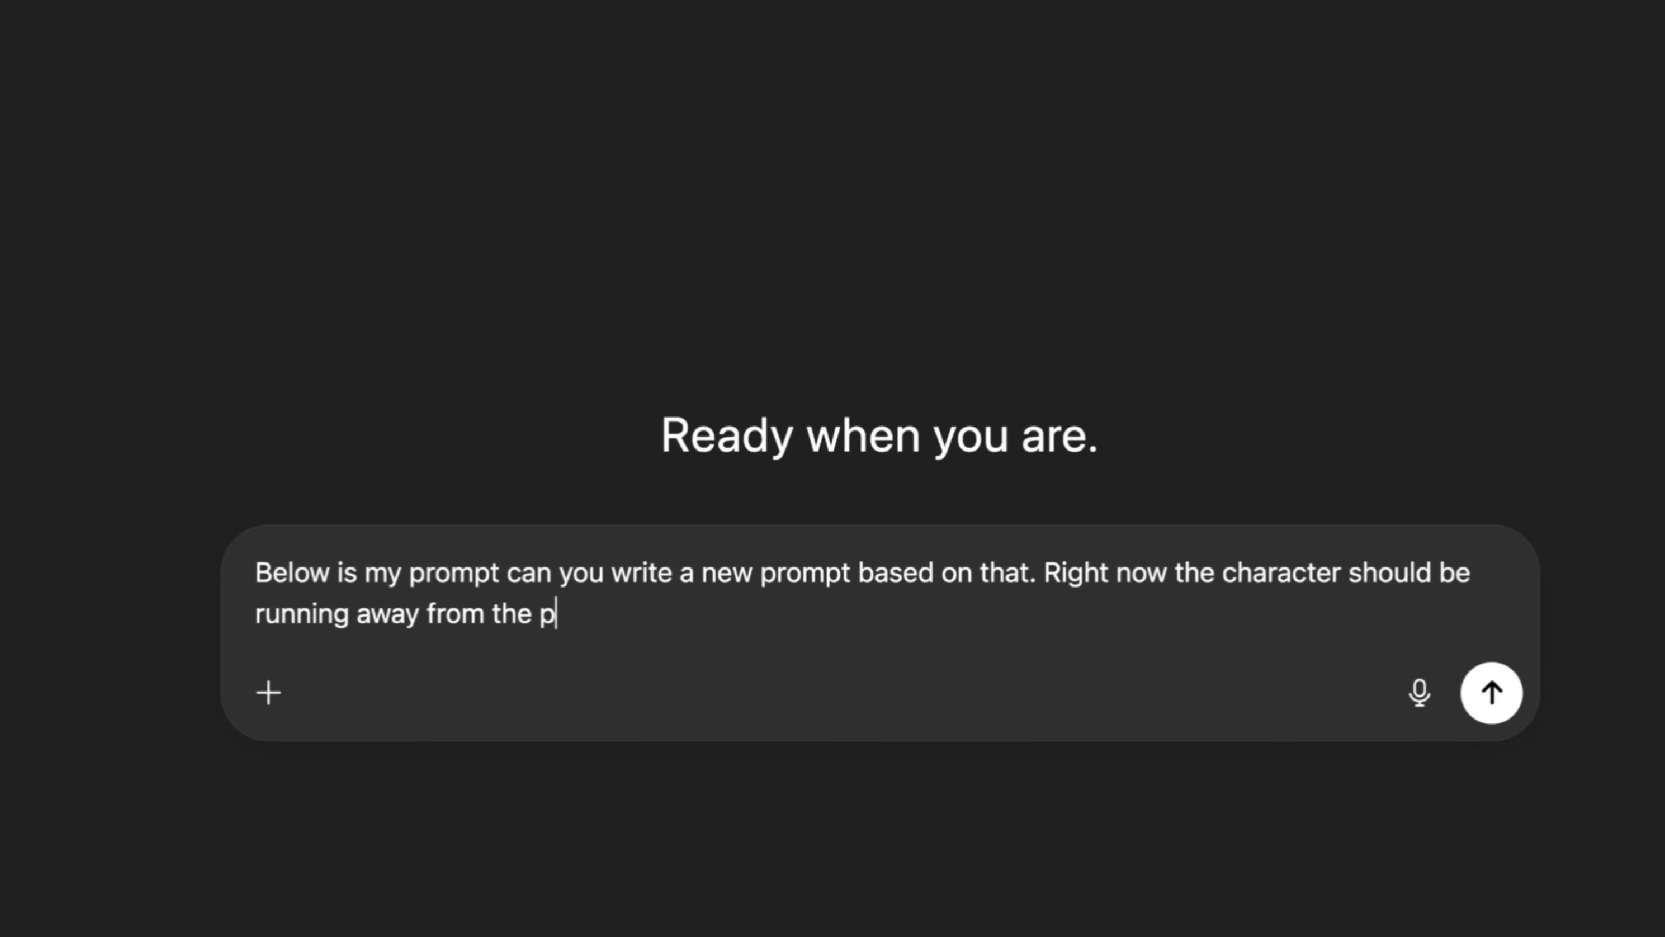
type("rison guards:")
key("shift+Return")
key("shift+Return")
key("ctrl+v")
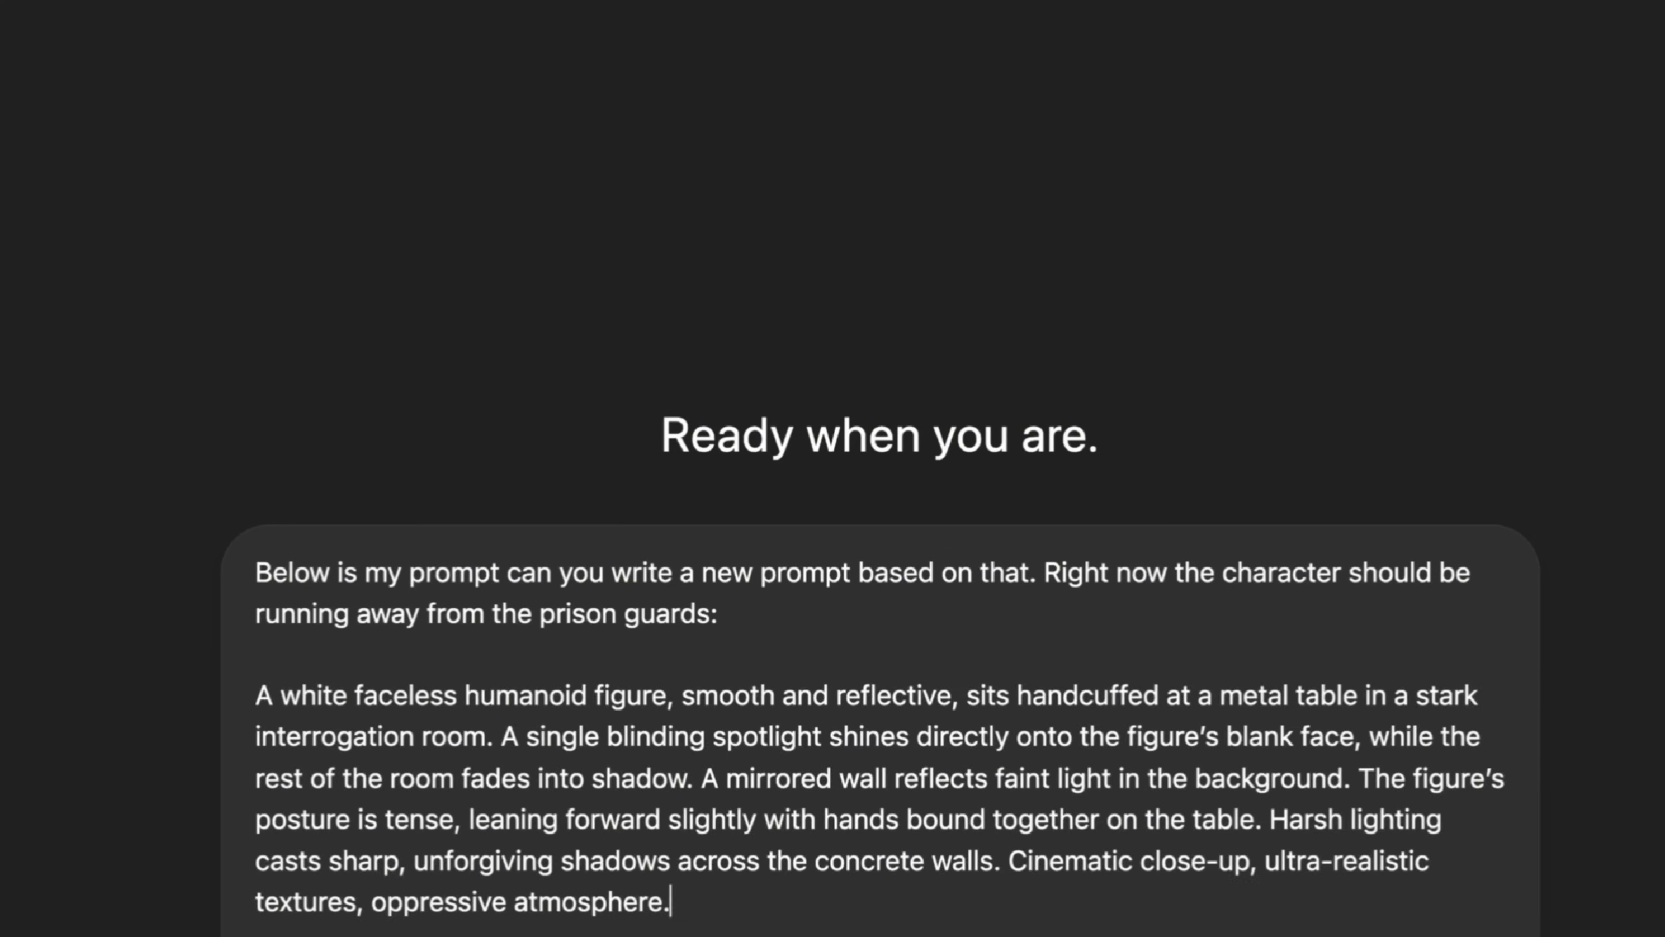
- Add "Make sure to keep the same style and details:" to the end of the instruction and send the message
left_click(742, 614)
key("BackSpace")
type(". Make sure to keep the ")
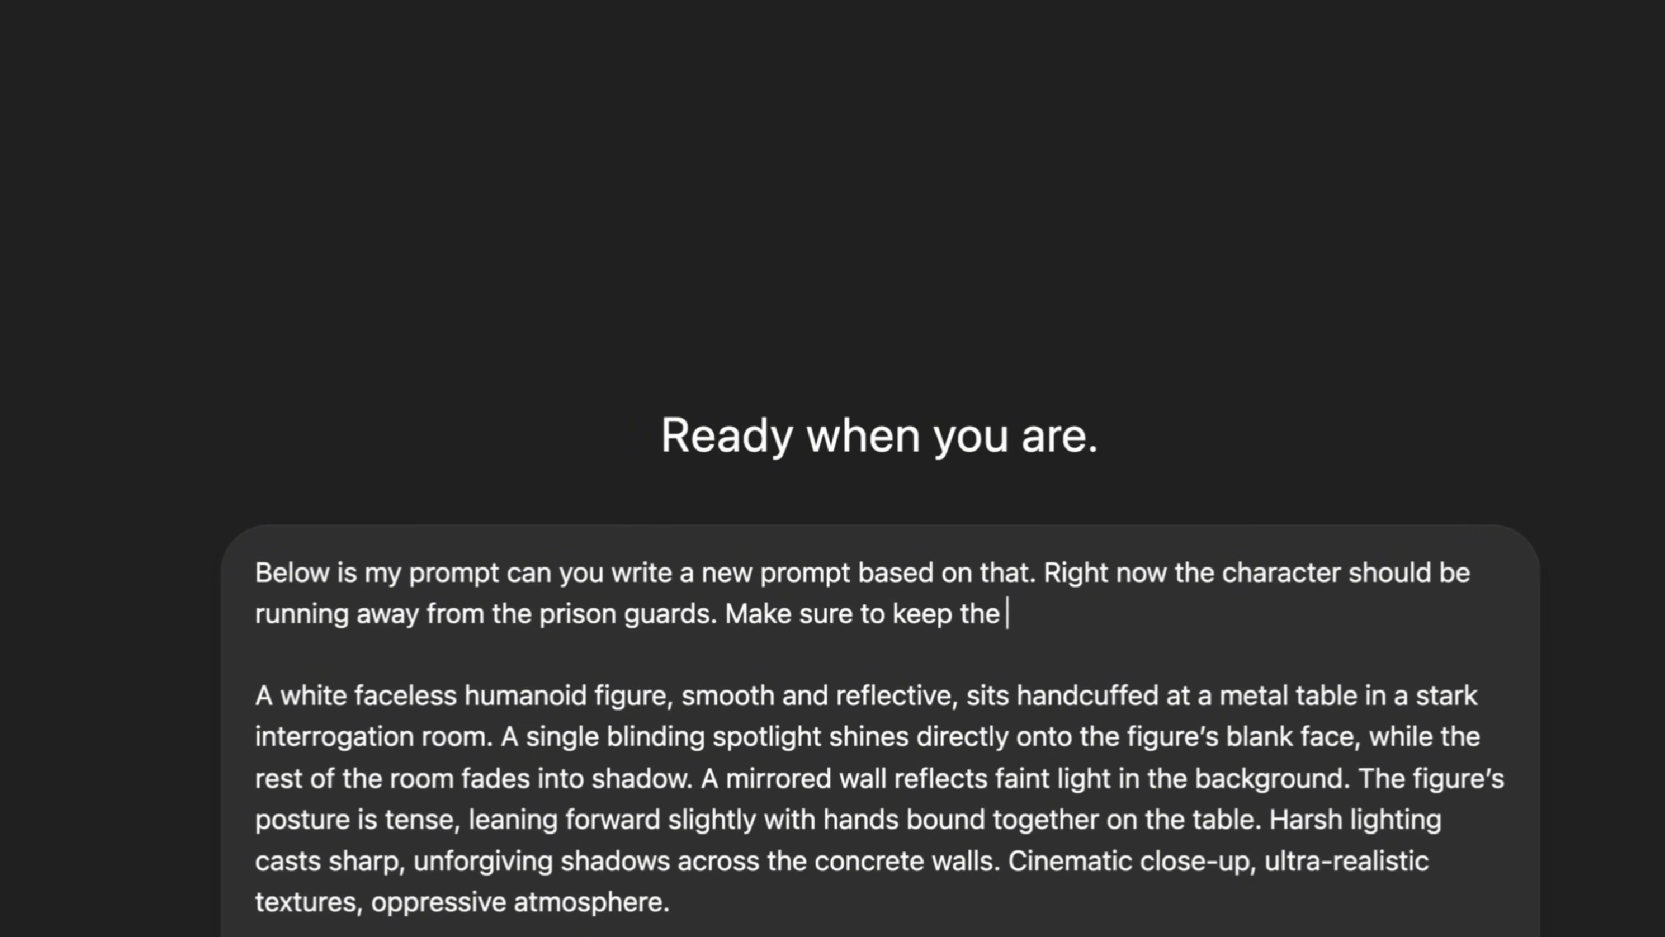
type("same style and de")
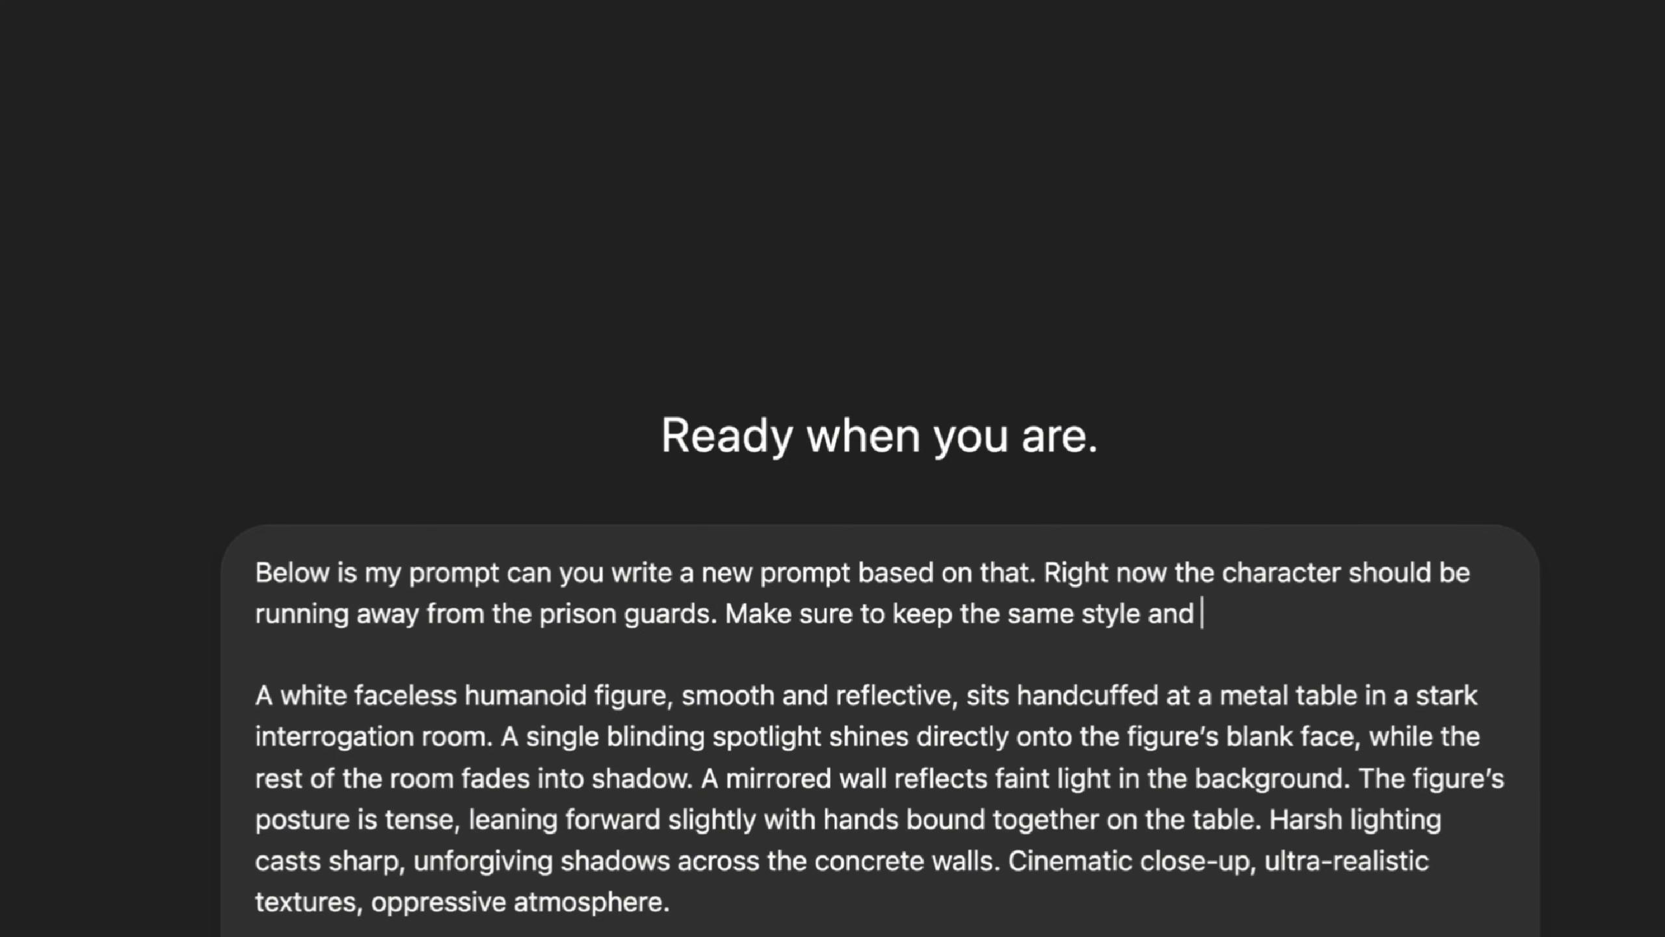
type("tails:")
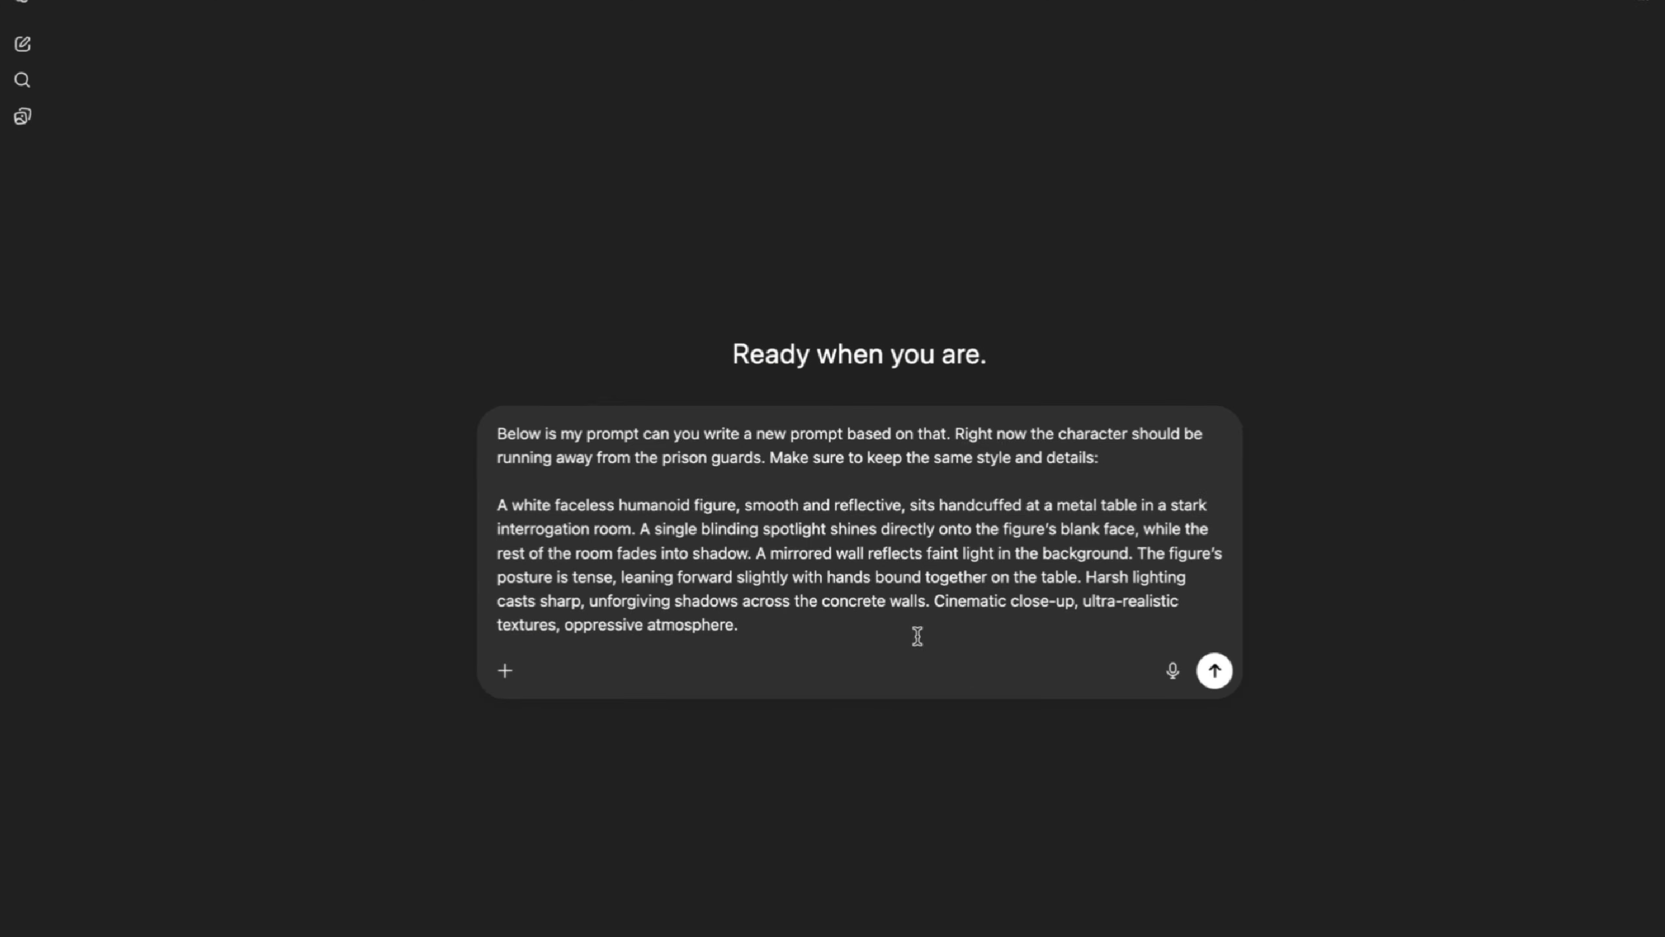
key("Return")
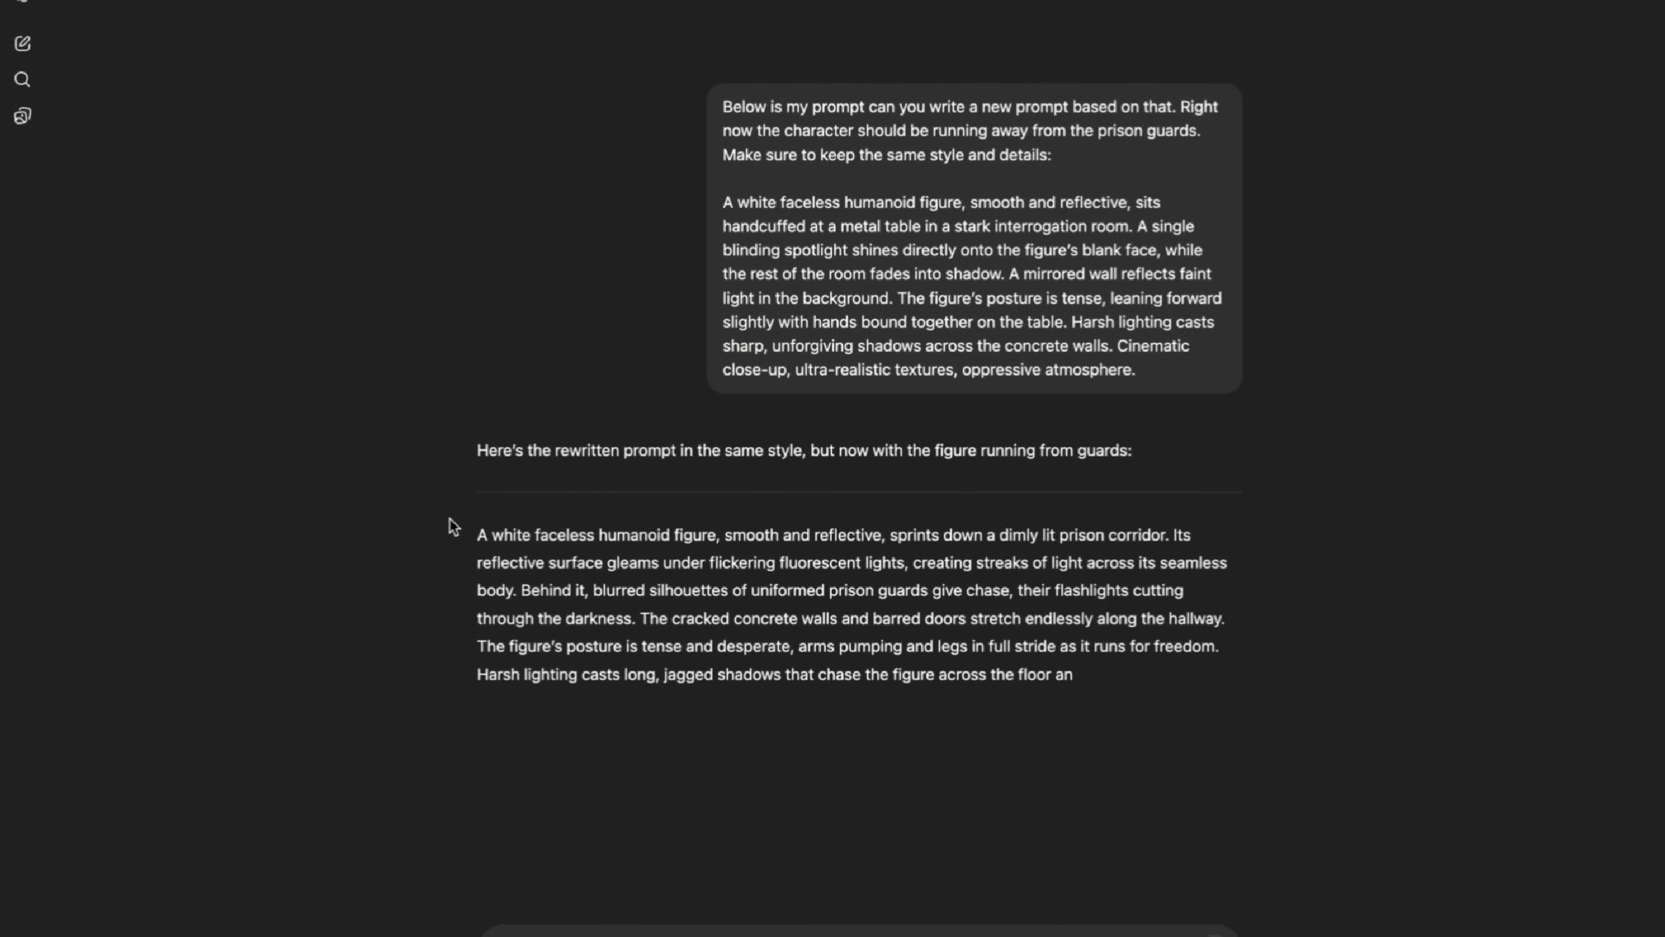
- Copy the rewritten prison corridor chase prompt and paste it into a new image generation in Abacus.AI
left_click_drag(974, 688, 458, 526)
mouse_move(459, 4)
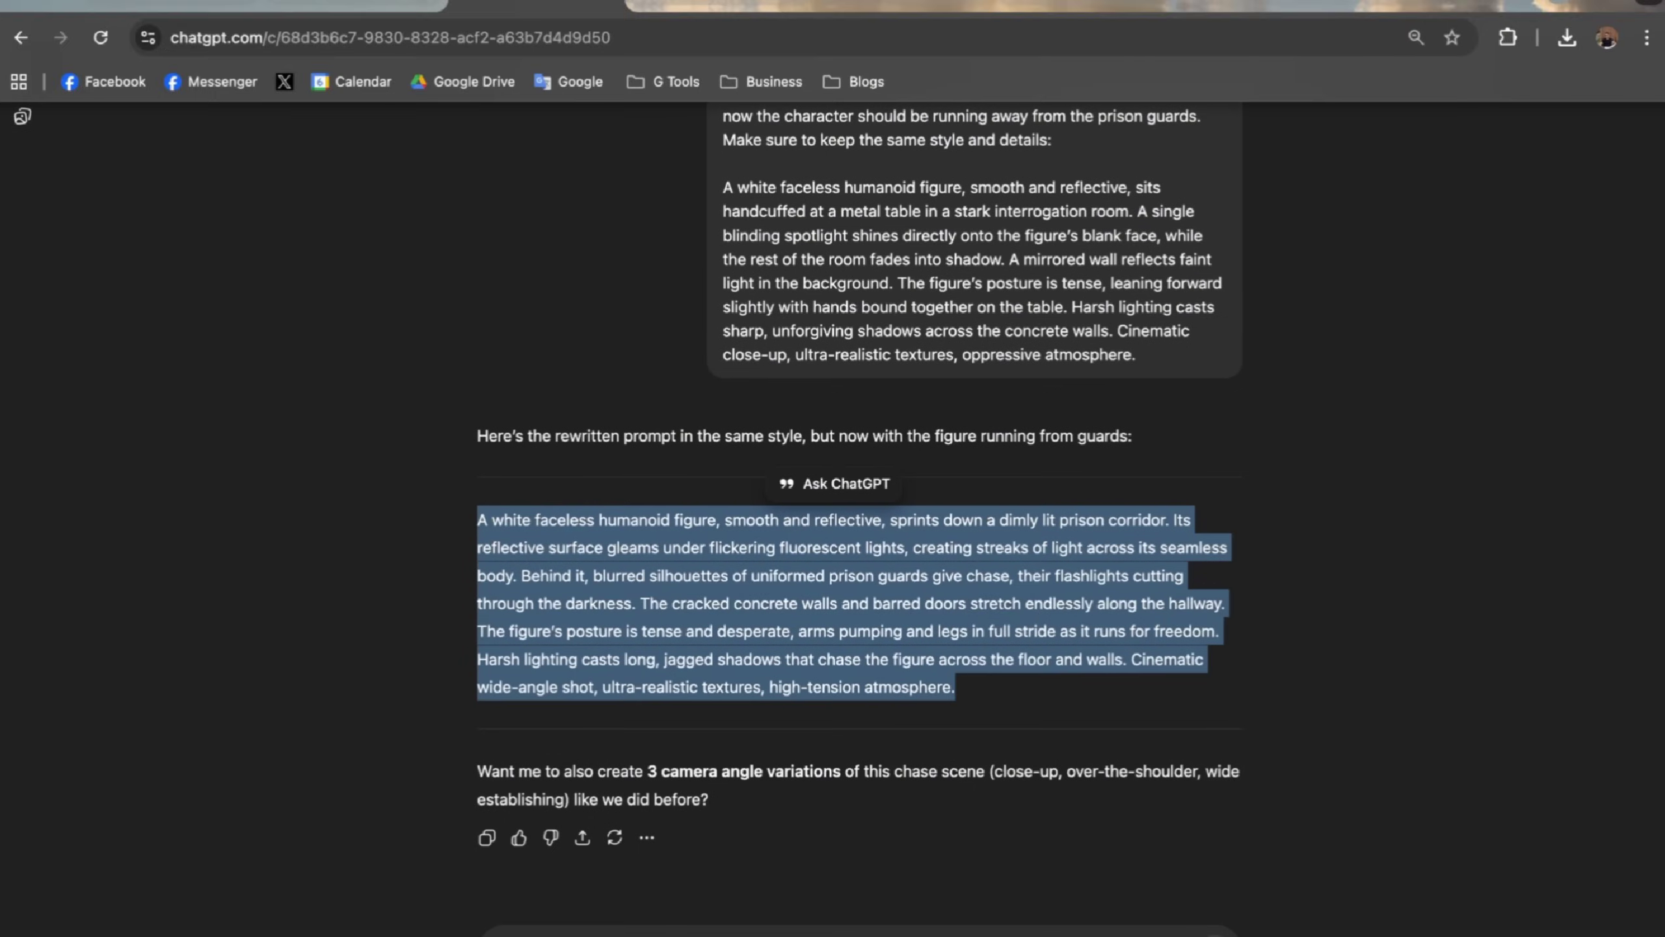
left_click(722, 6)
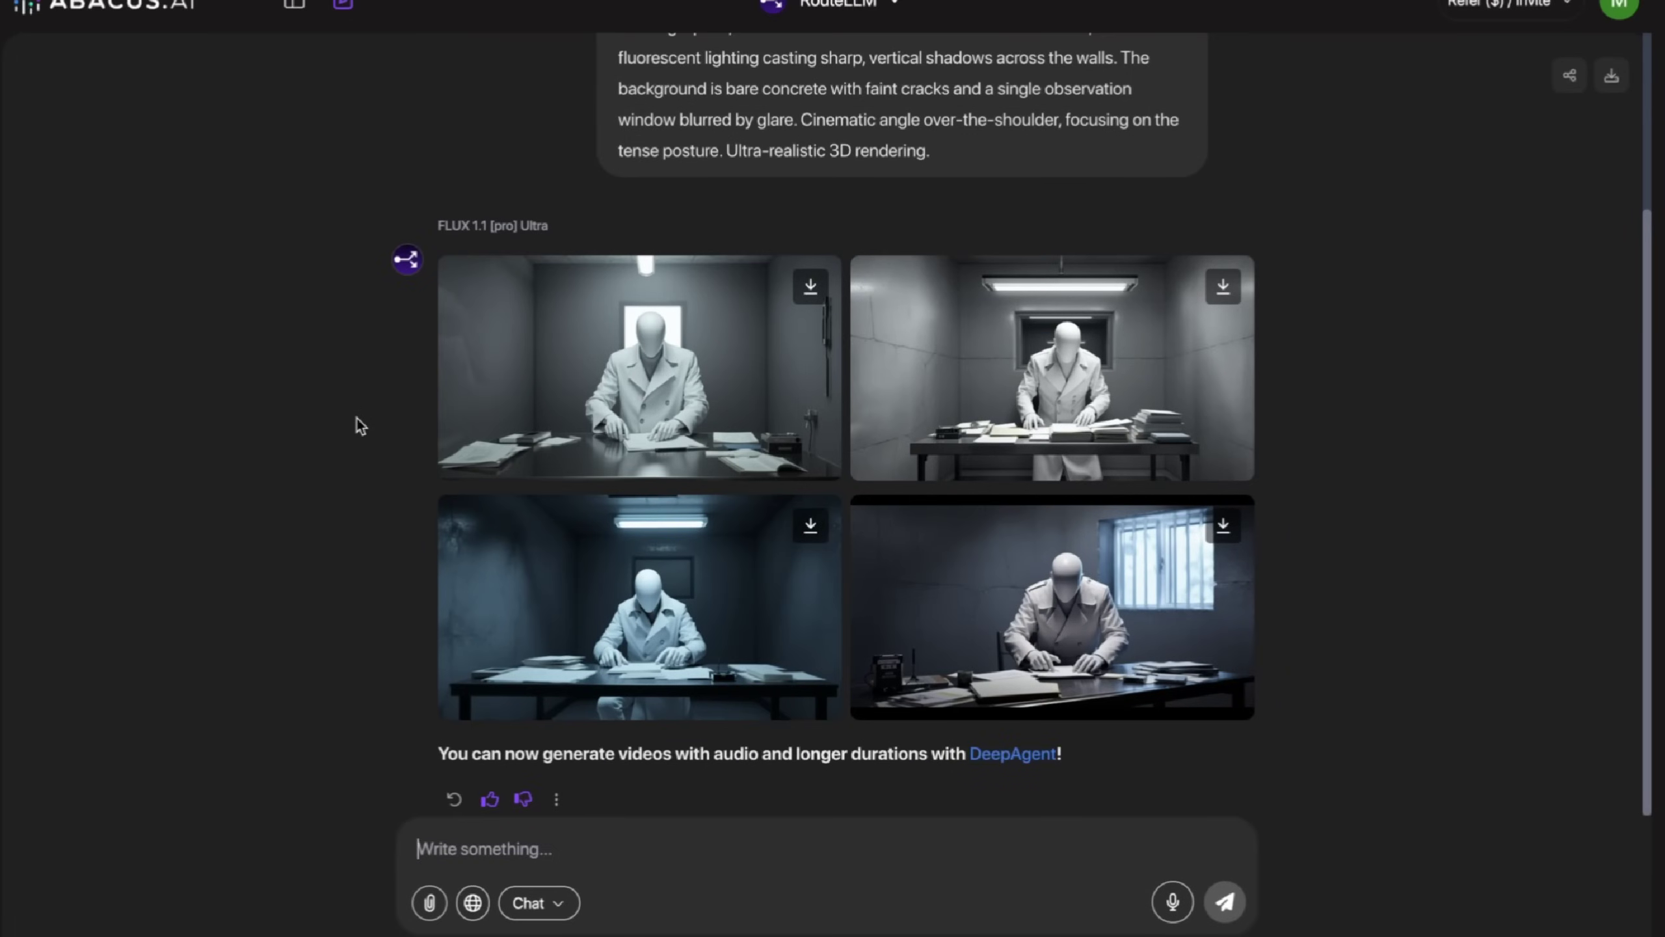
left_click(557, 904)
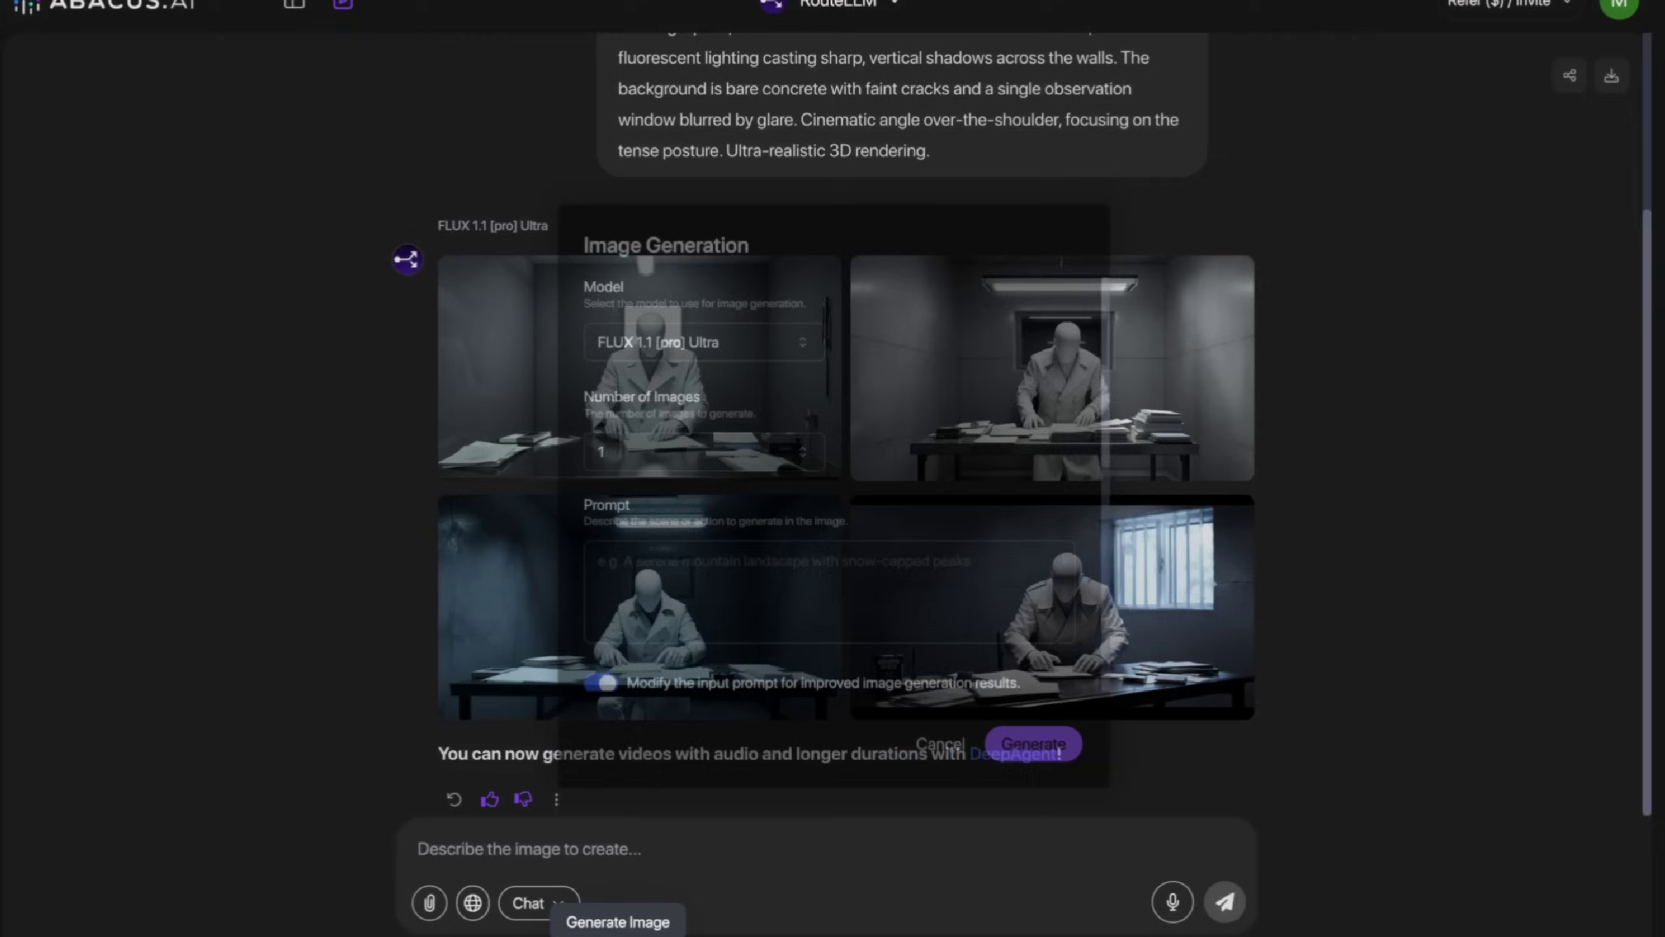
key("ctrl+v")
- Set the number of images to 4, turn off modification of the input prompt, and generate the images
left_click(633, 440)
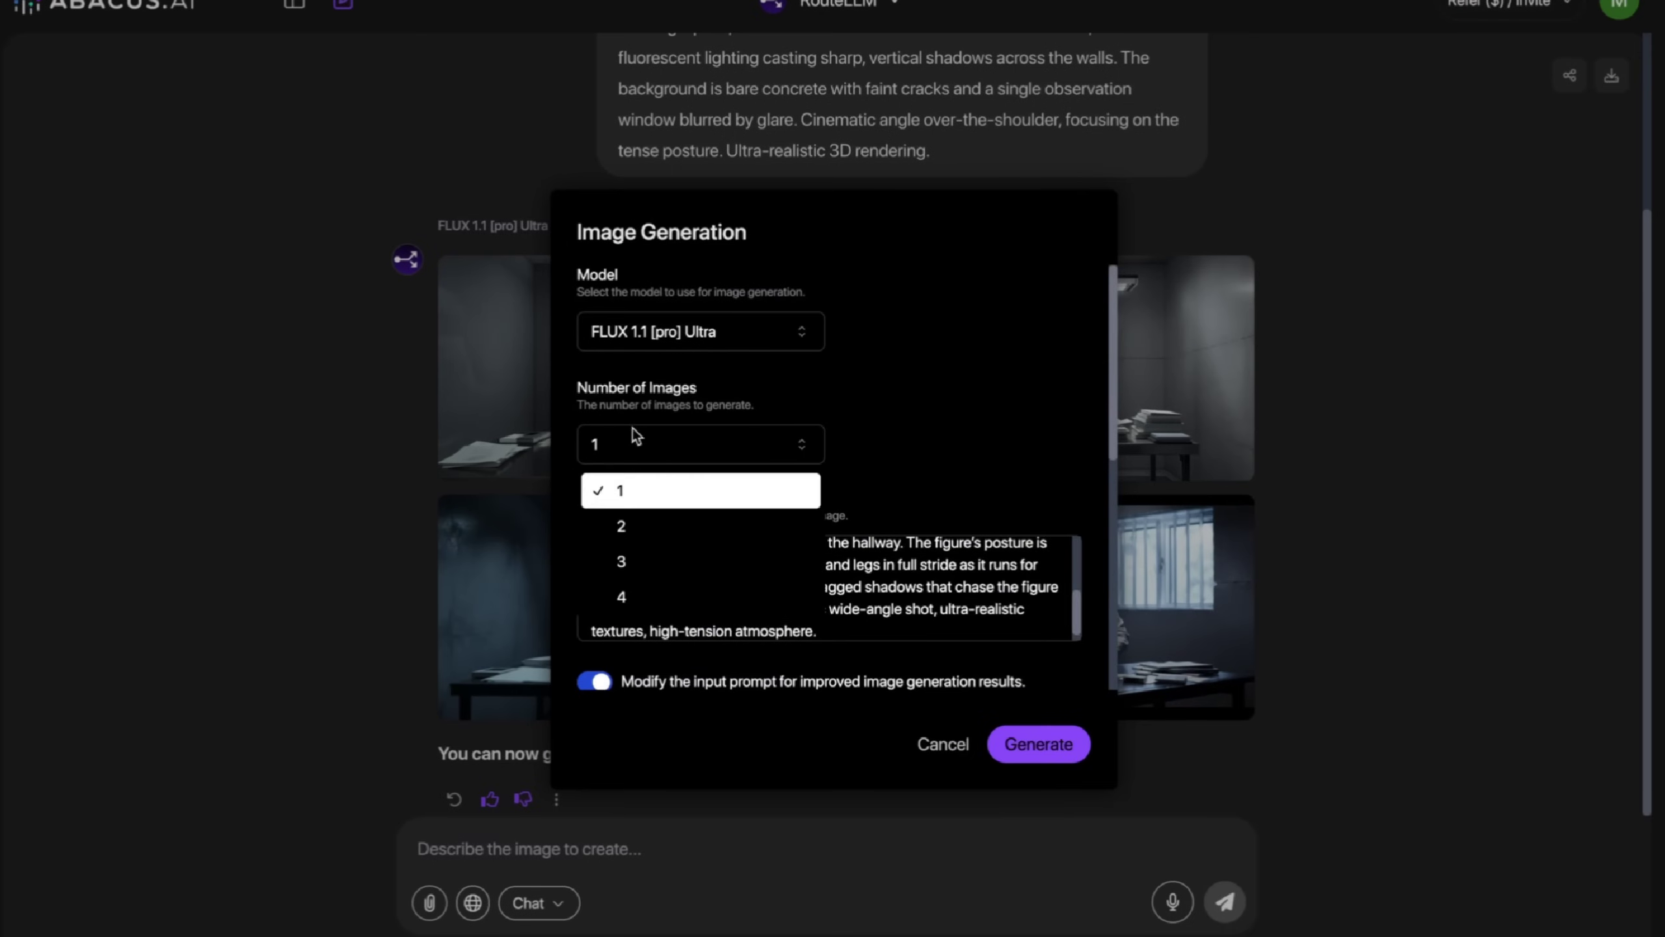
left_click(630, 586)
left_click(593, 680)
scroll(925, 391, "down", 5)
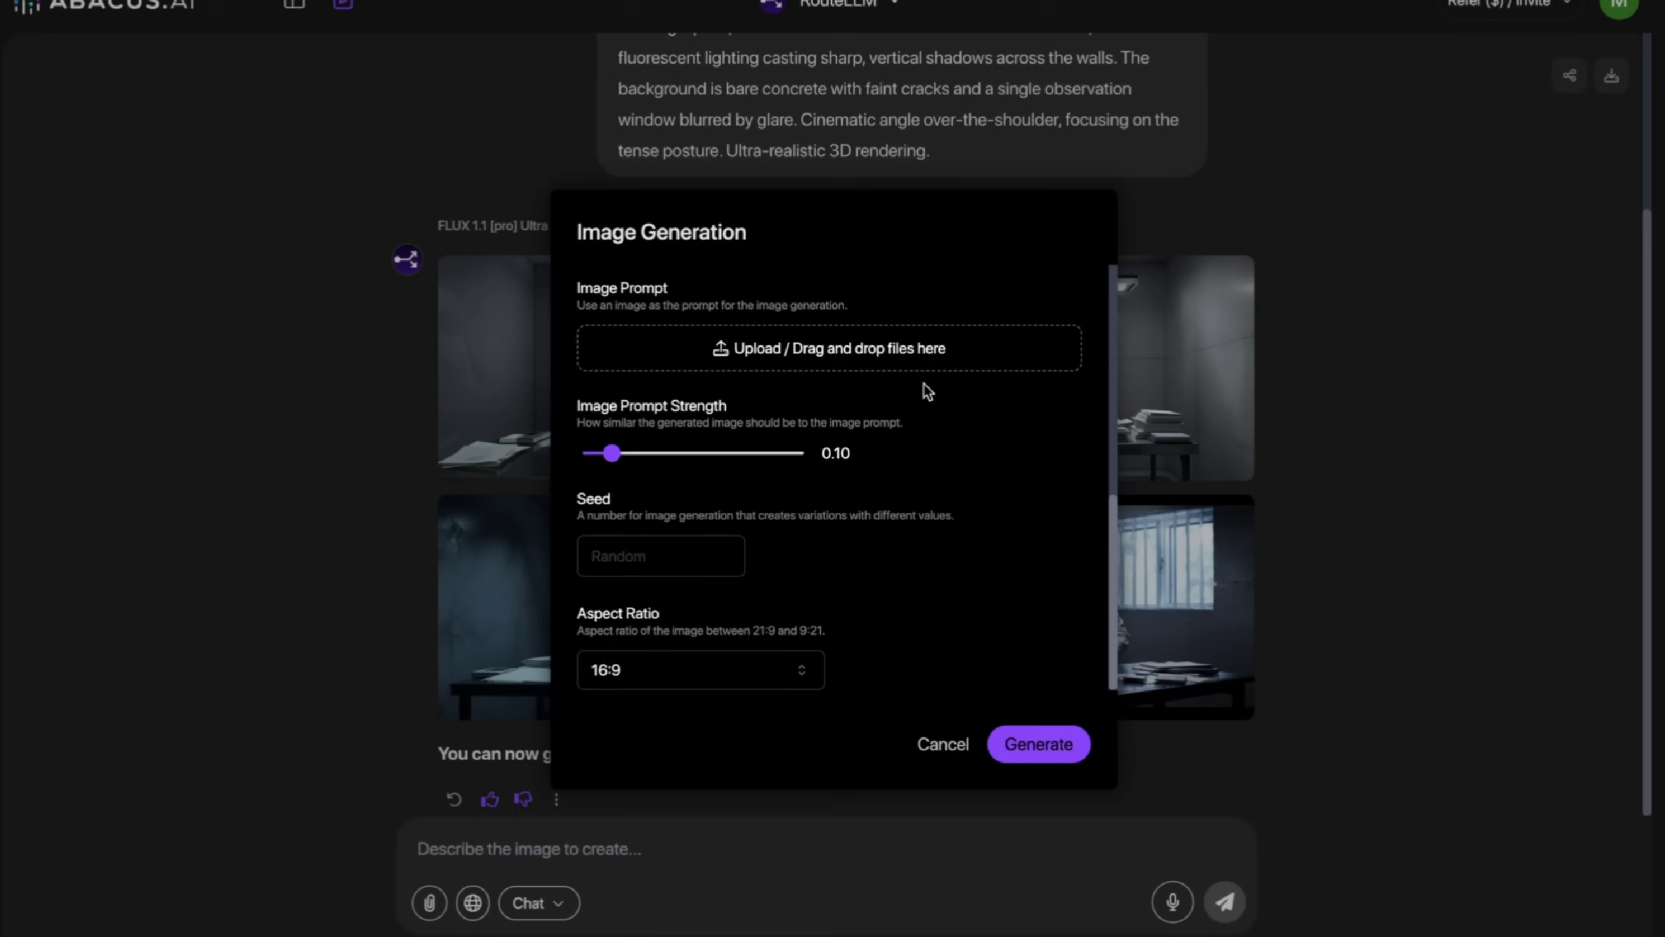
scroll(926, 391, "up", 5)
left_click(1026, 743)
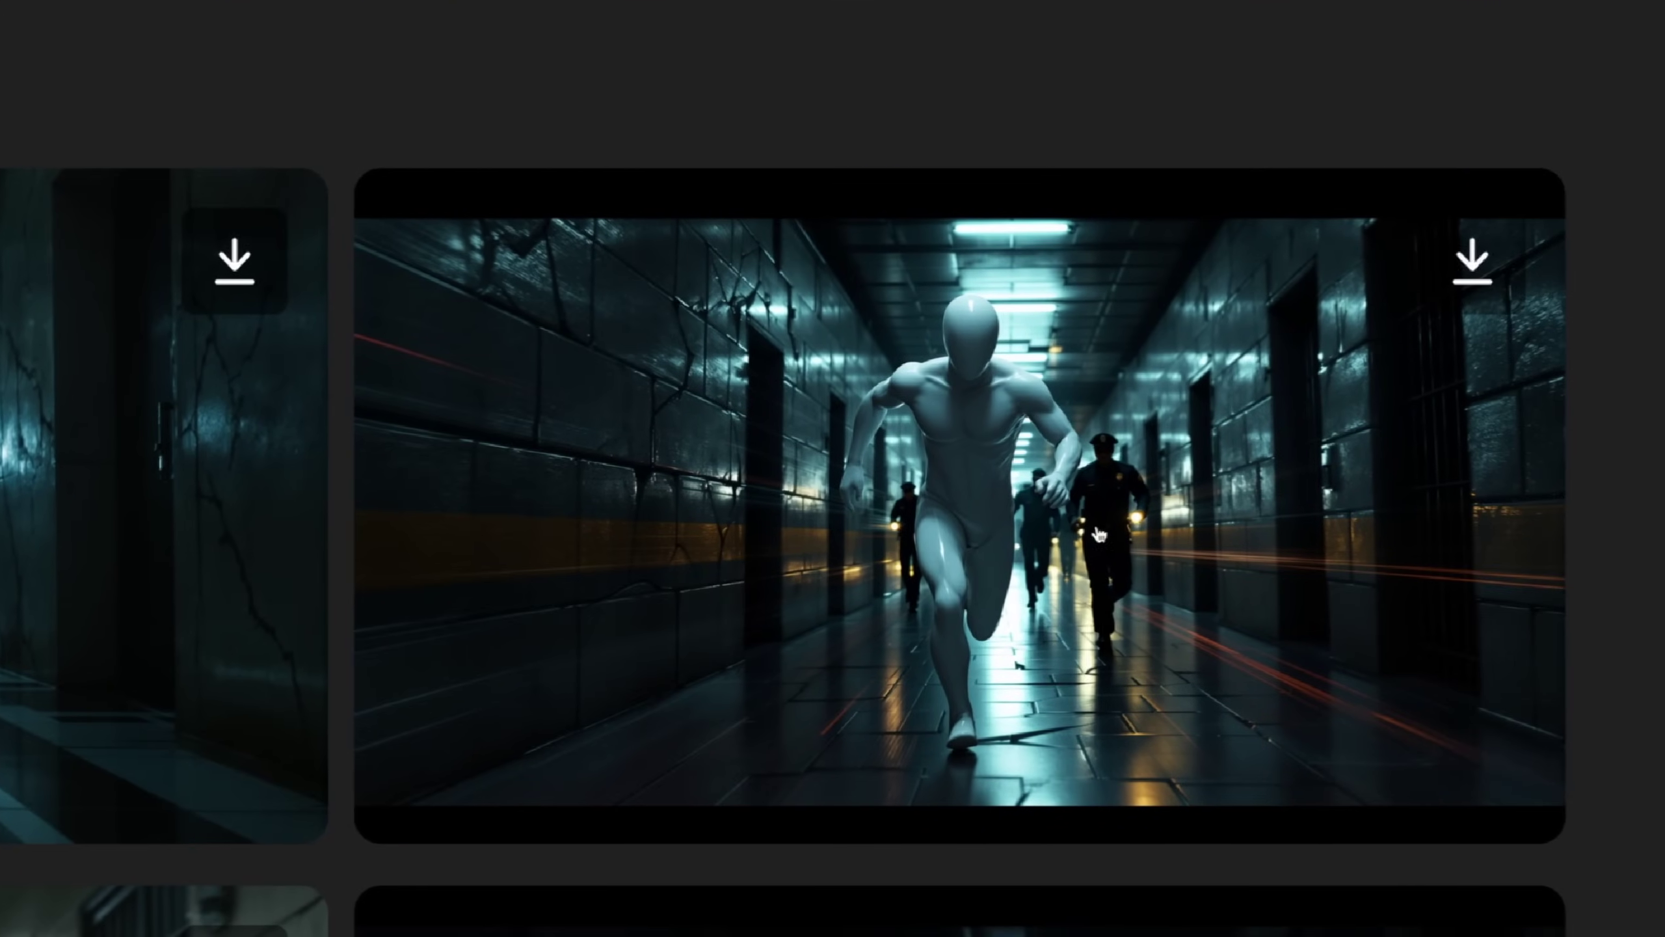
- Review the four generated prison corridor chase images and compare them with the prompt above them
scroll(1103, 537, "down", 5)
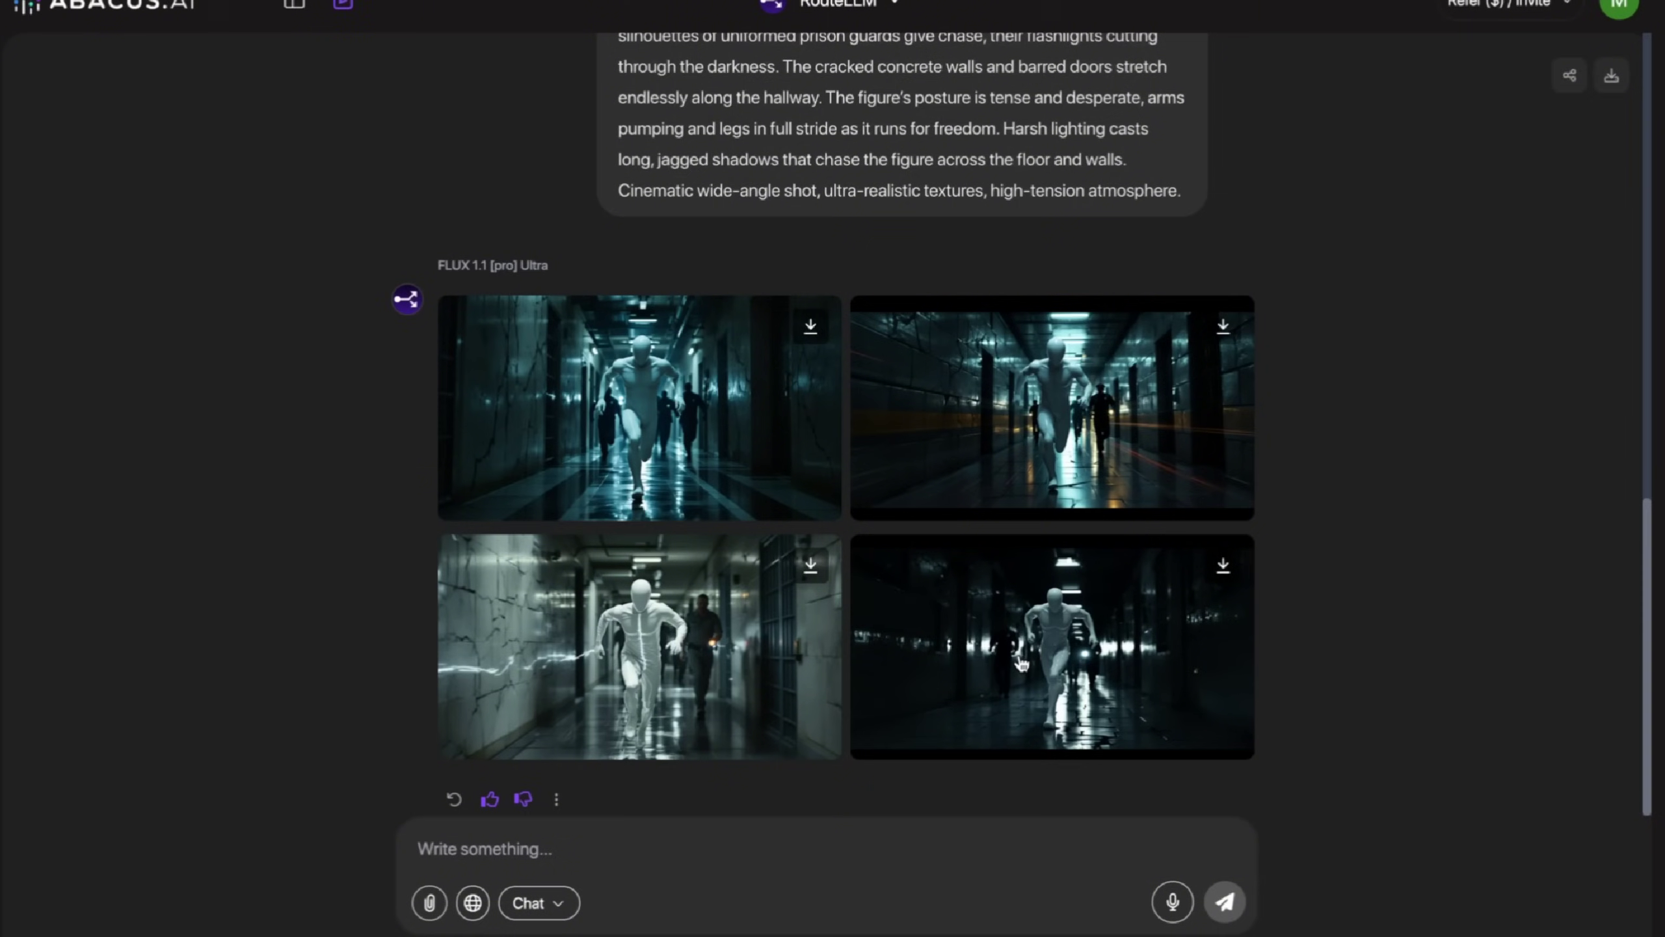
scroll(456, 439, "up", 10)
scroll(350, 369, "down", 7)
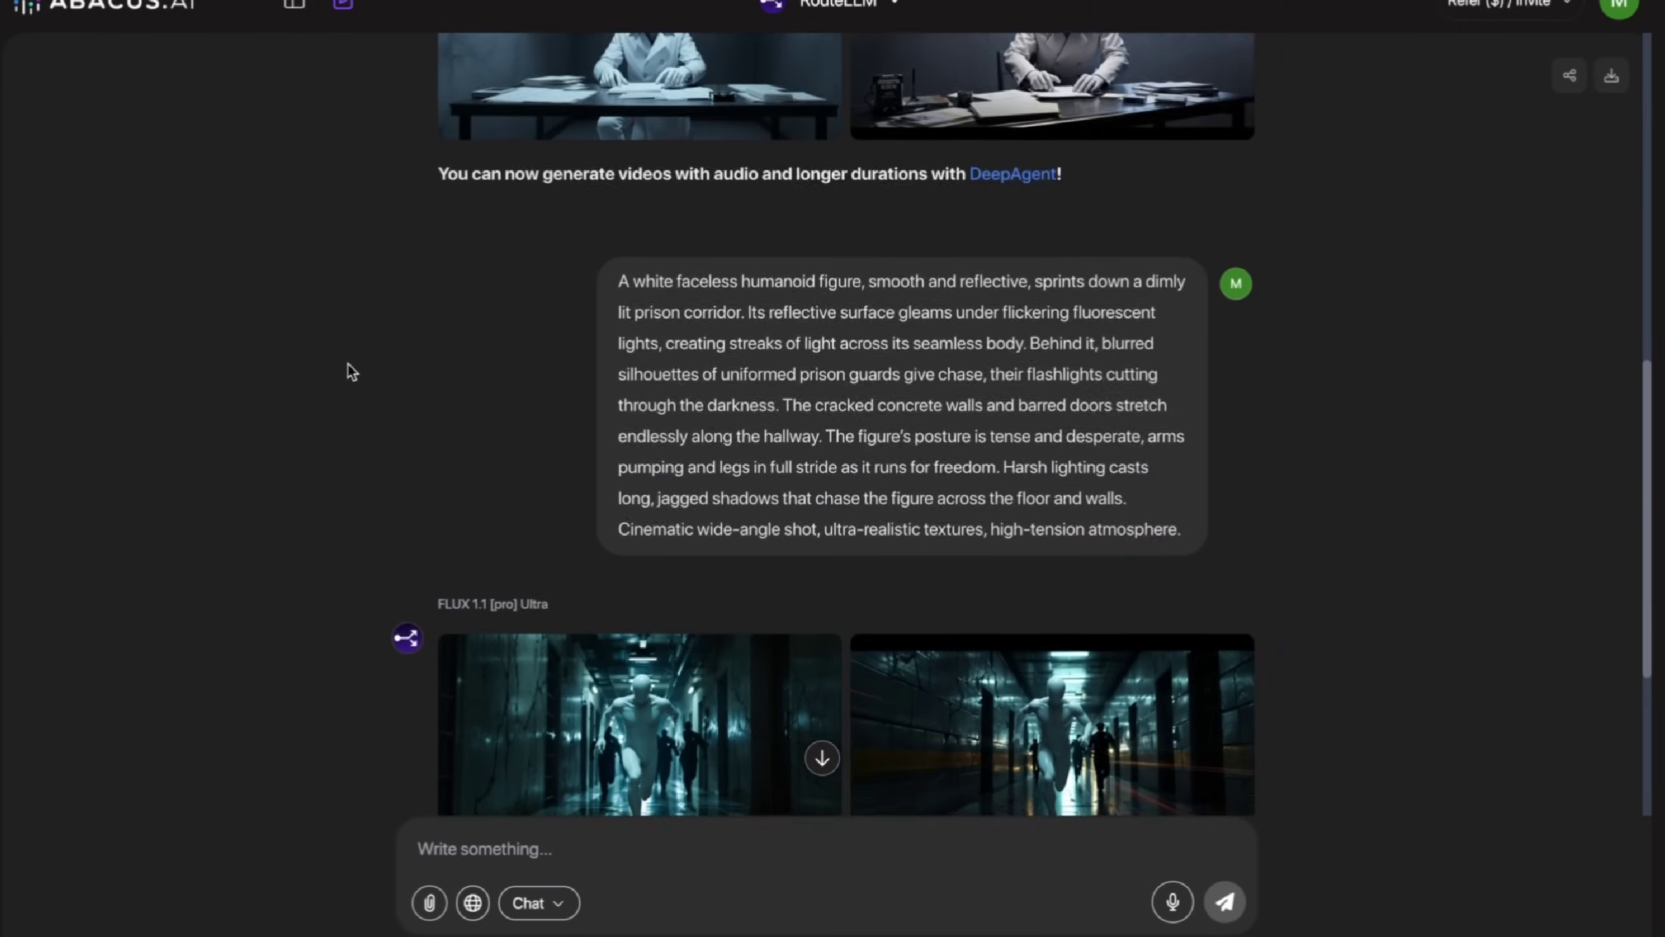
scroll(348, 365, "down", 5)
- Examine the handcuffed figure interrogation room prompt and the four images generated from it
scroll(348, 365, "up", 15)
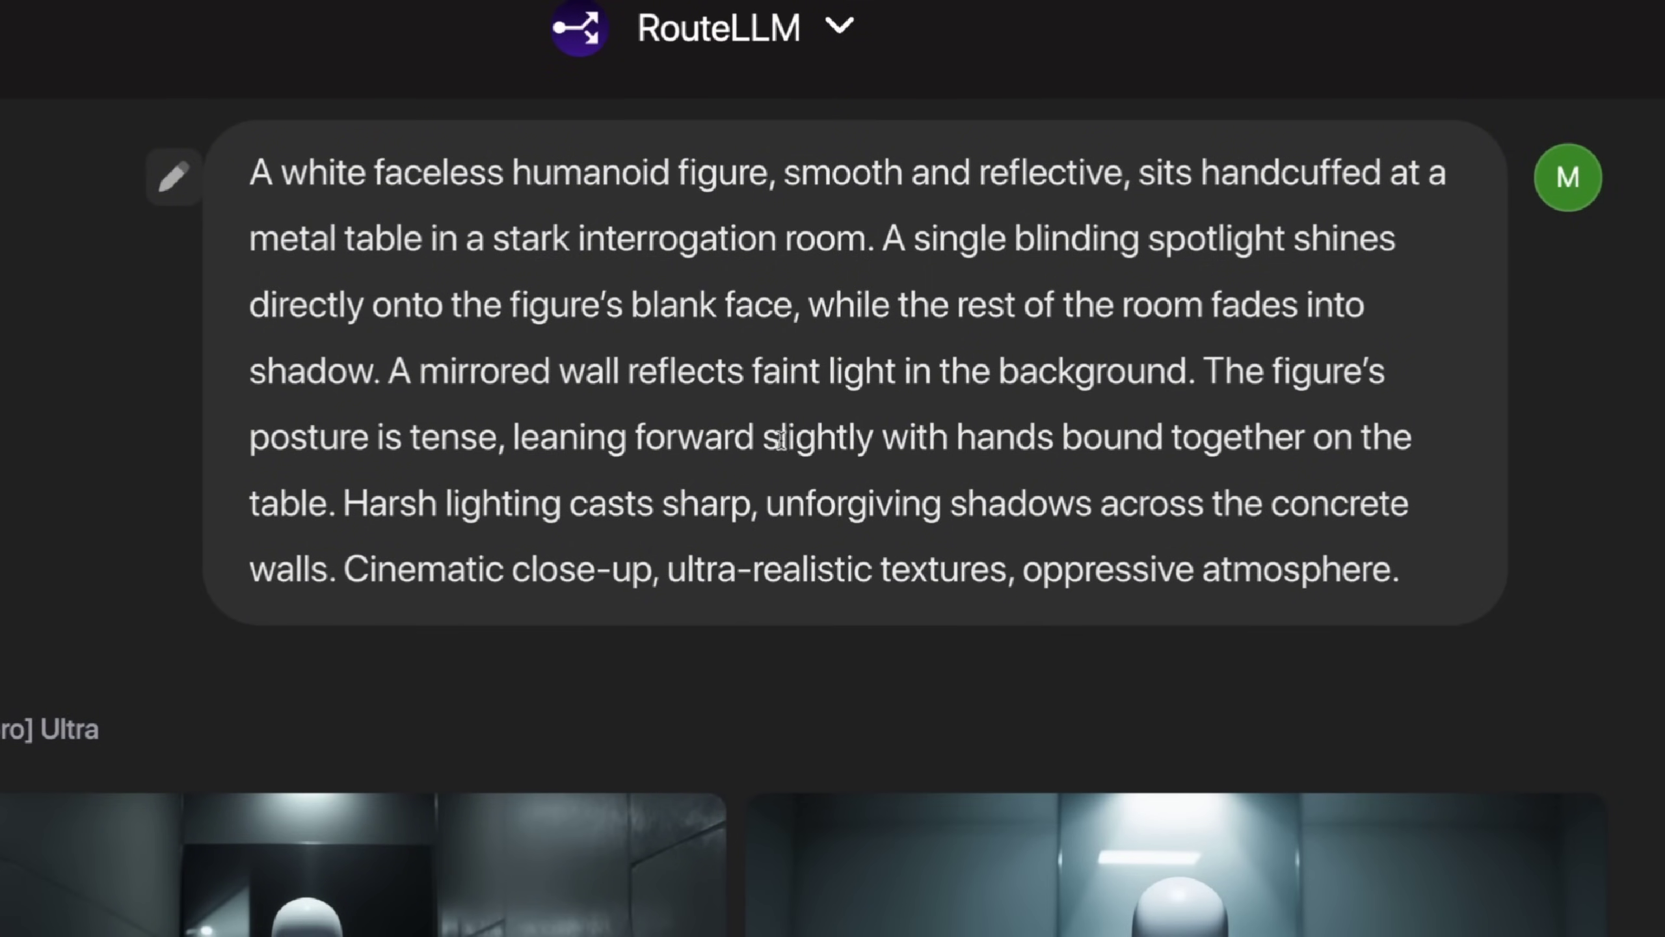
scroll(793, 446, "down", 5)
scroll(792, 446, "up", 5)
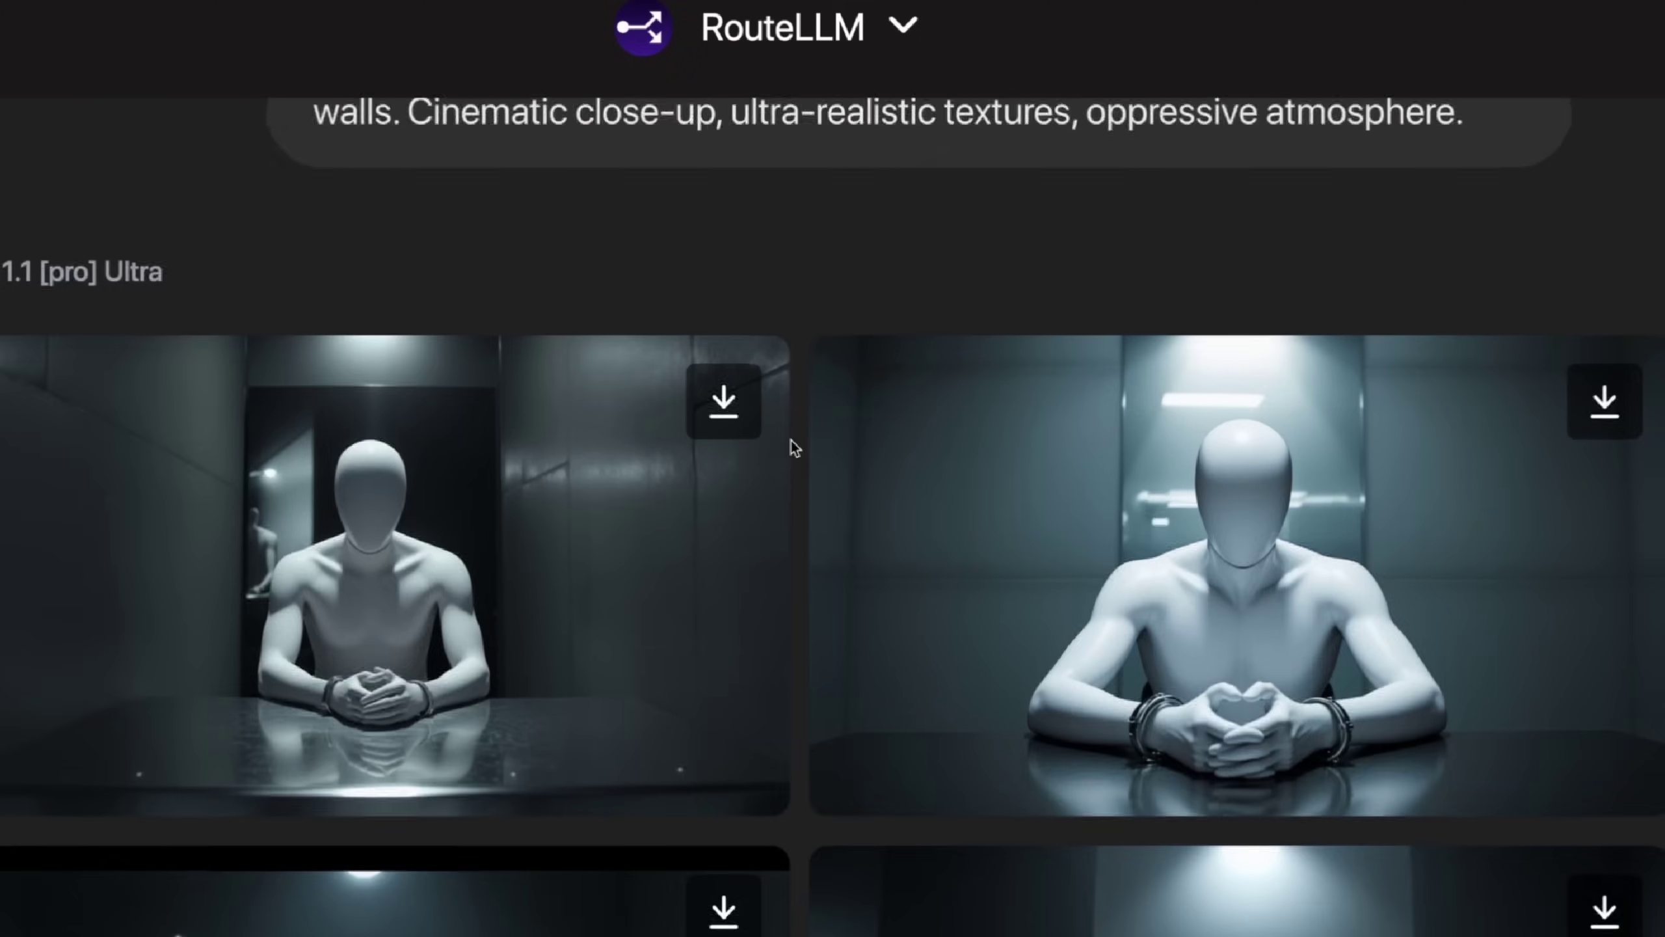
scroll(712, 438, "down", 5)
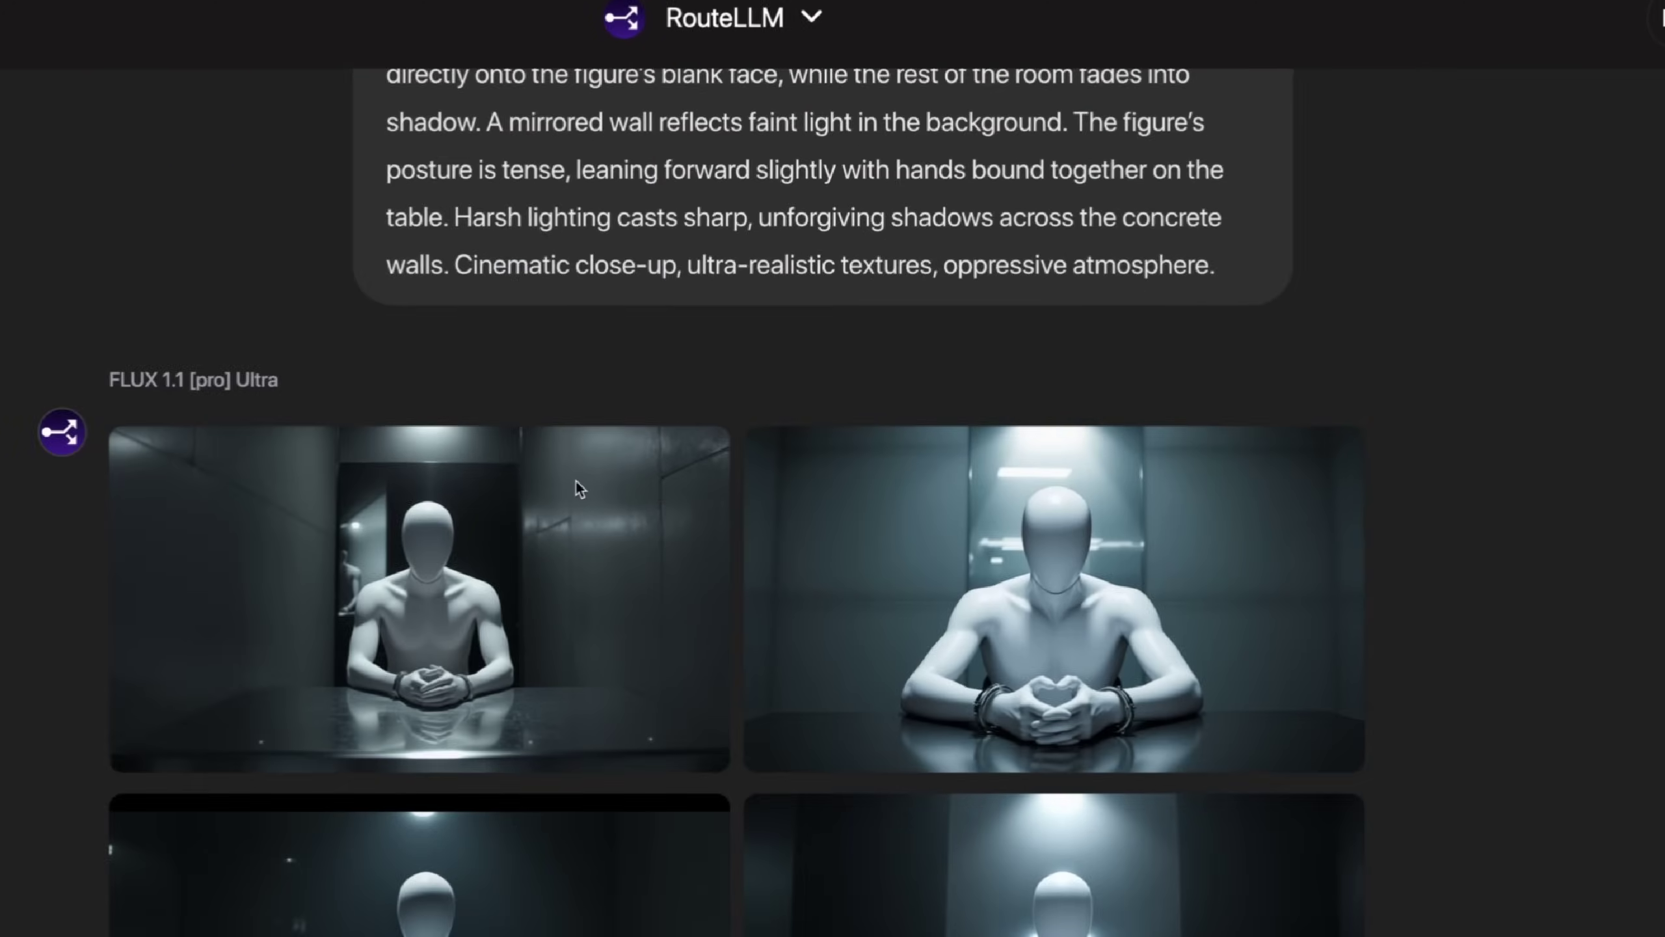
scroll(209, 367, "up", 5)
scroll(211, 355, "down", 5)
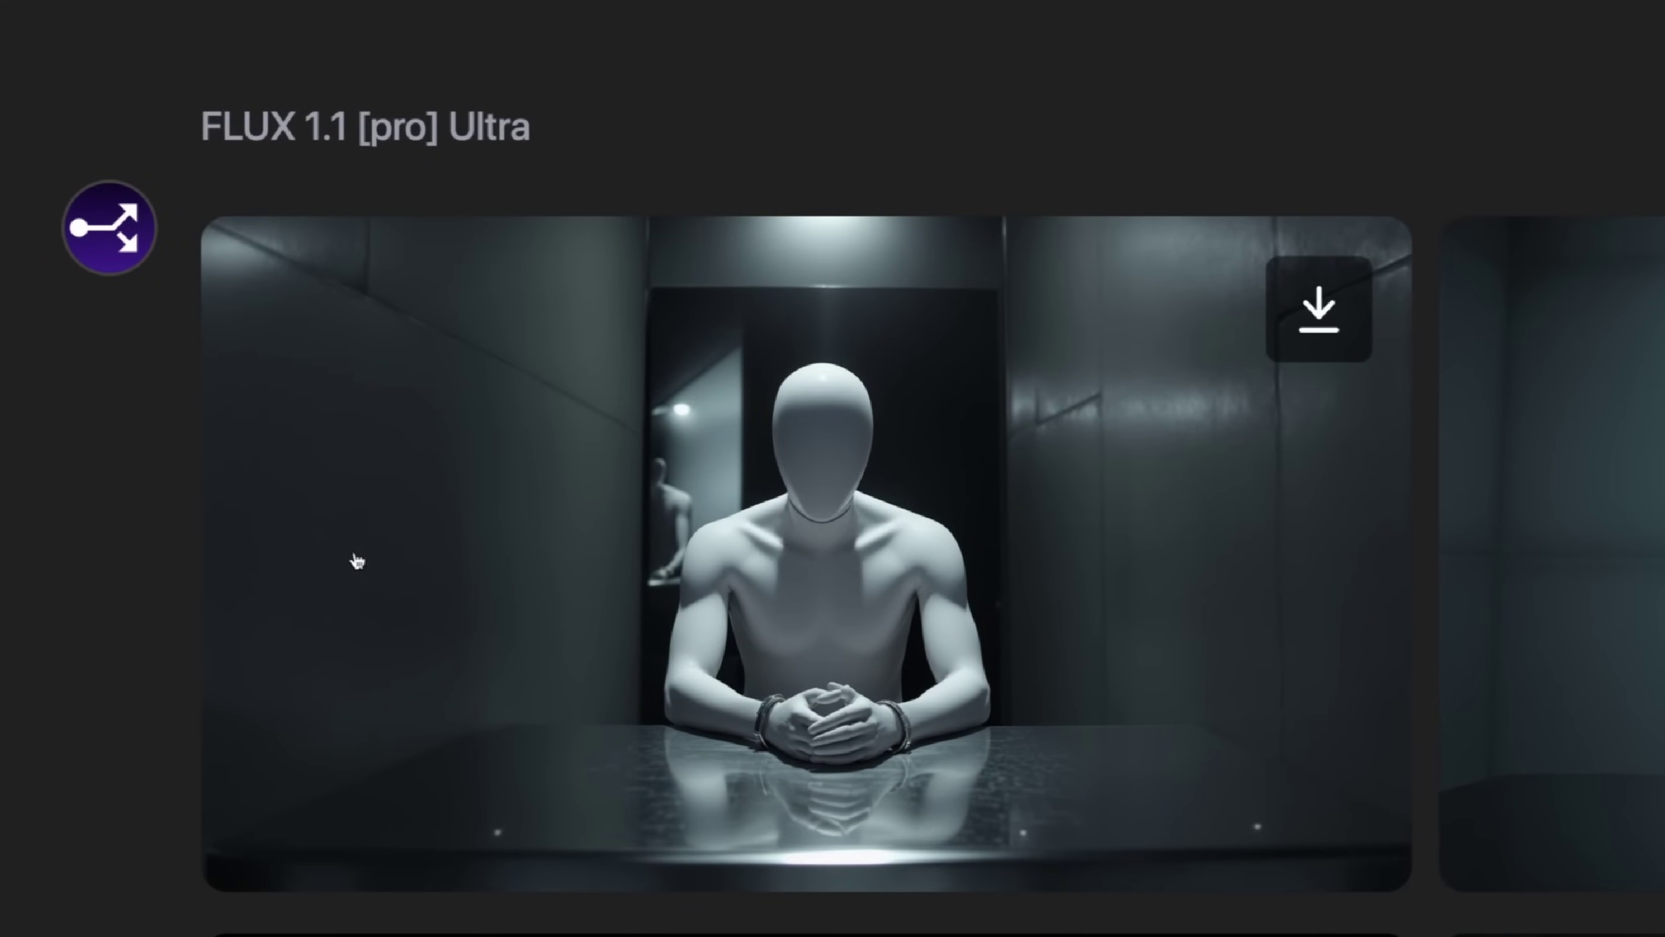
scroll(429, 550, "down", 1)
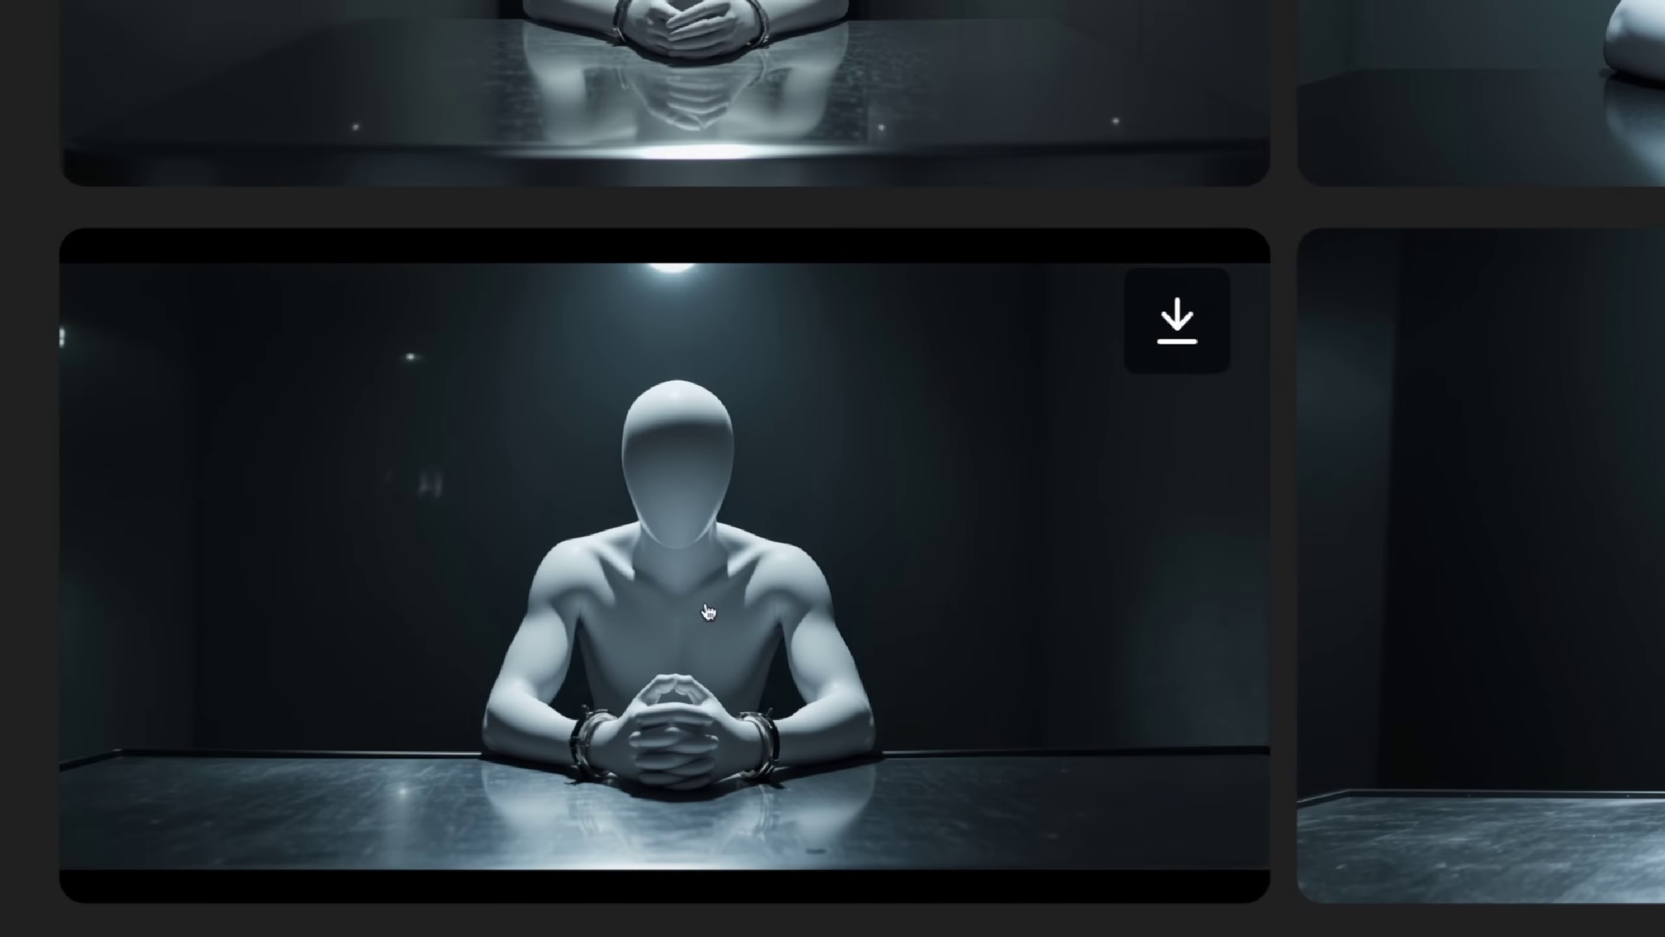
scroll(1134, 476, "up", 2)
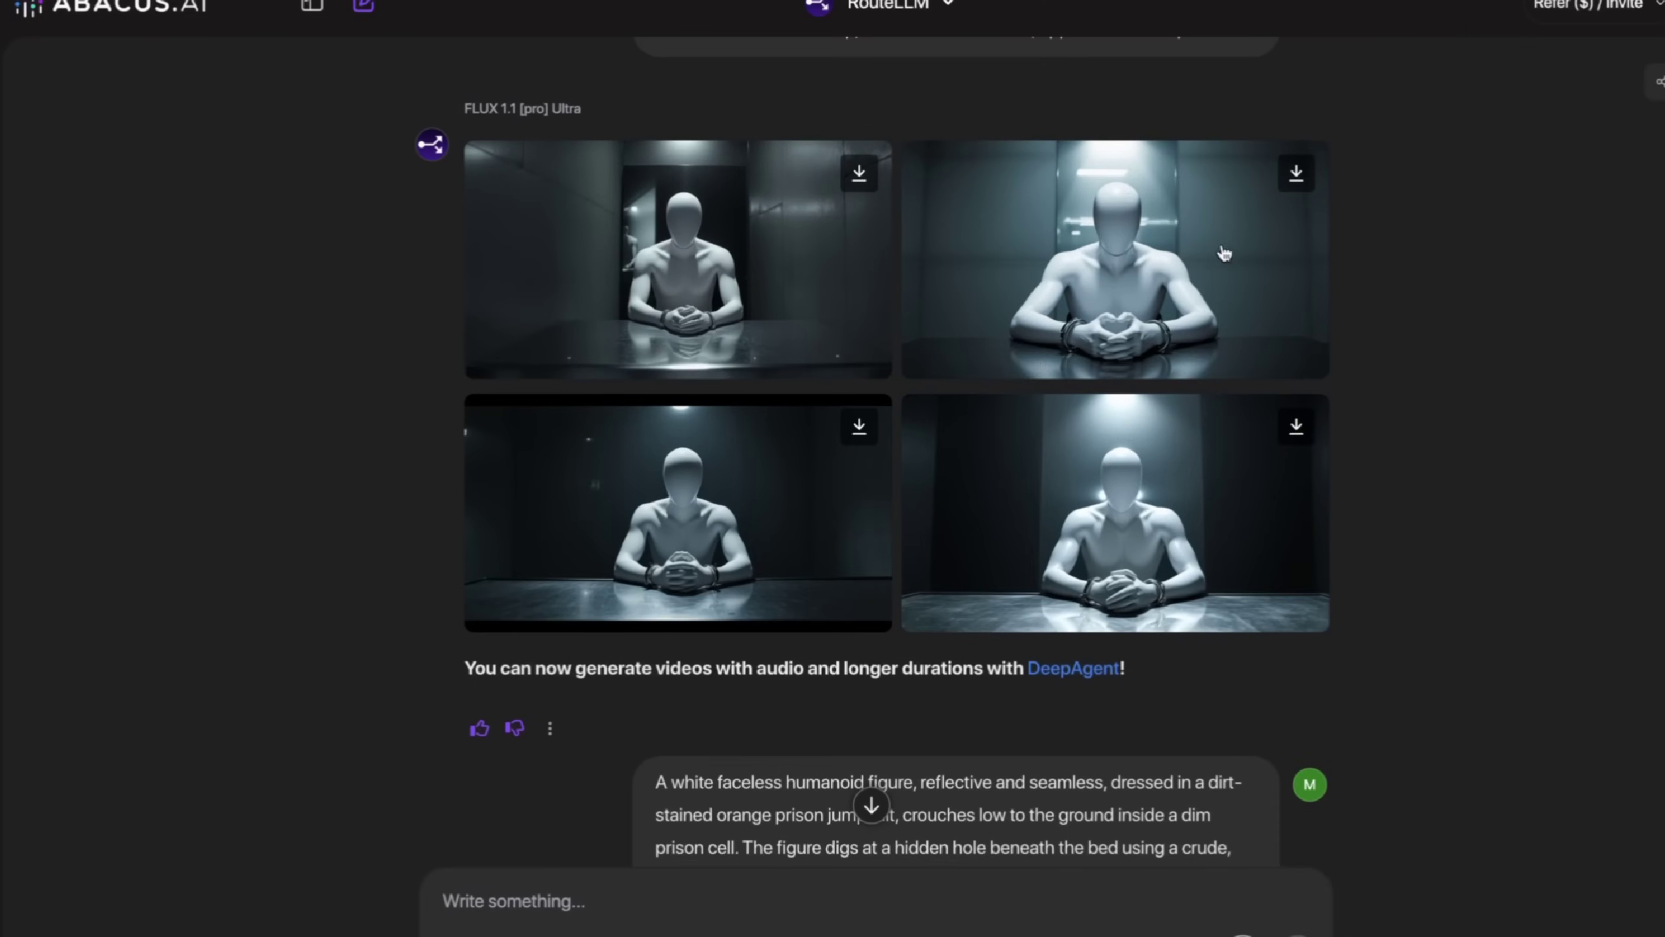
- Examine the tunnel digging and hidden knife search prompts together with the images generated from each
scroll(878, 648, "down", 5)
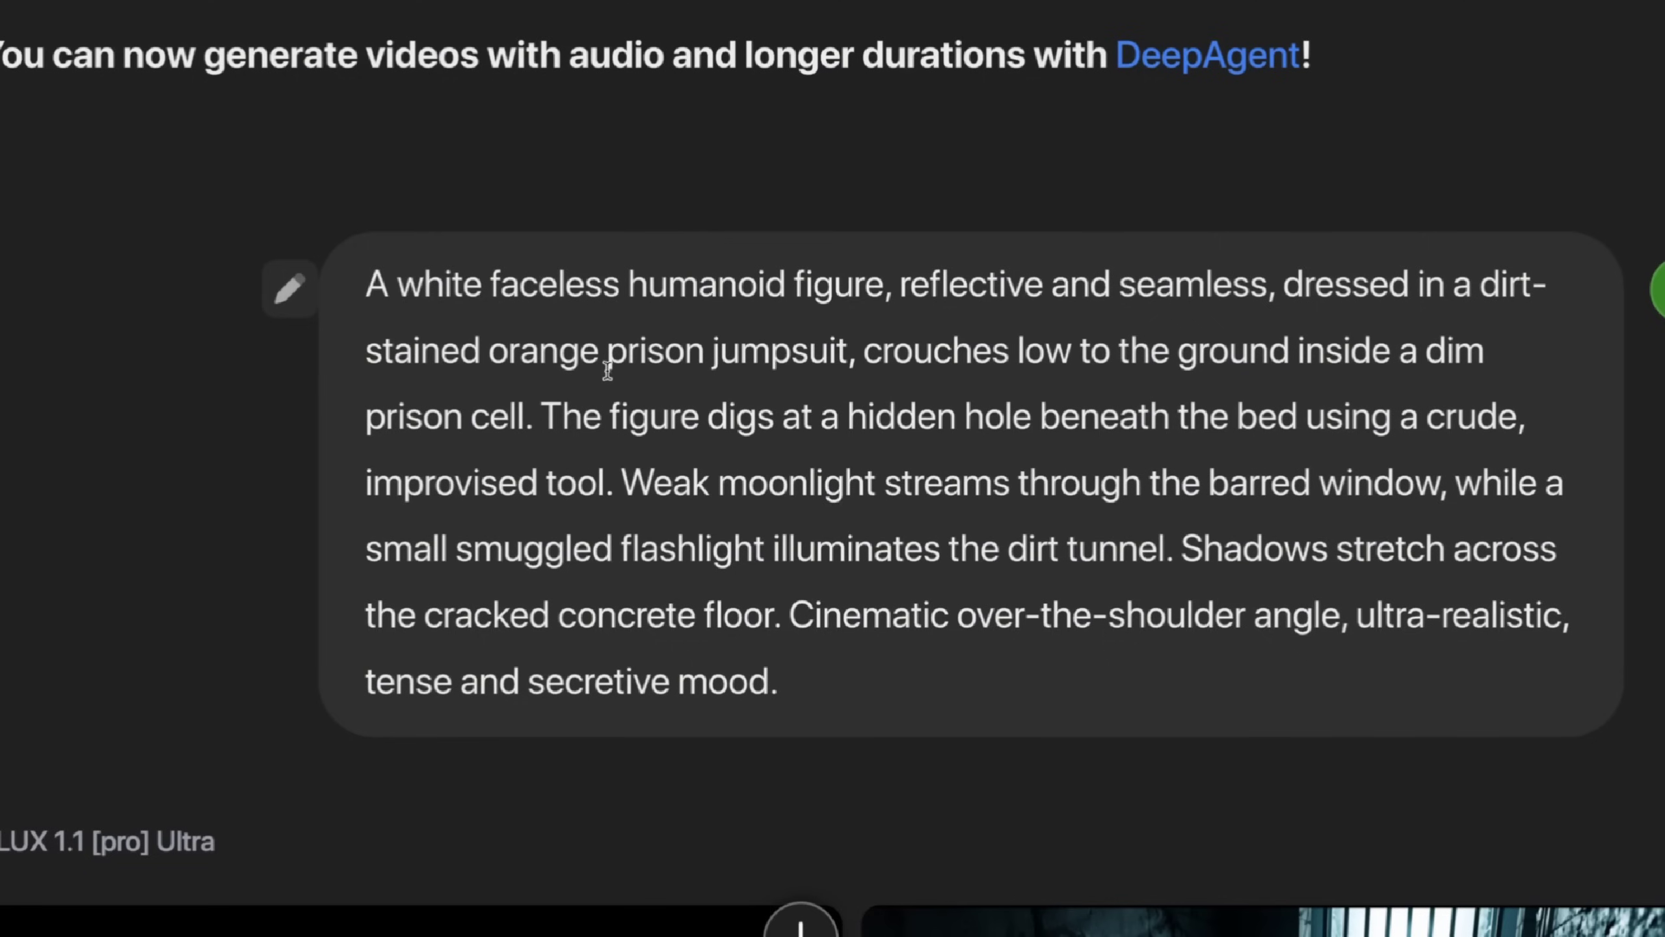
scroll(538, 448, "down", 10)
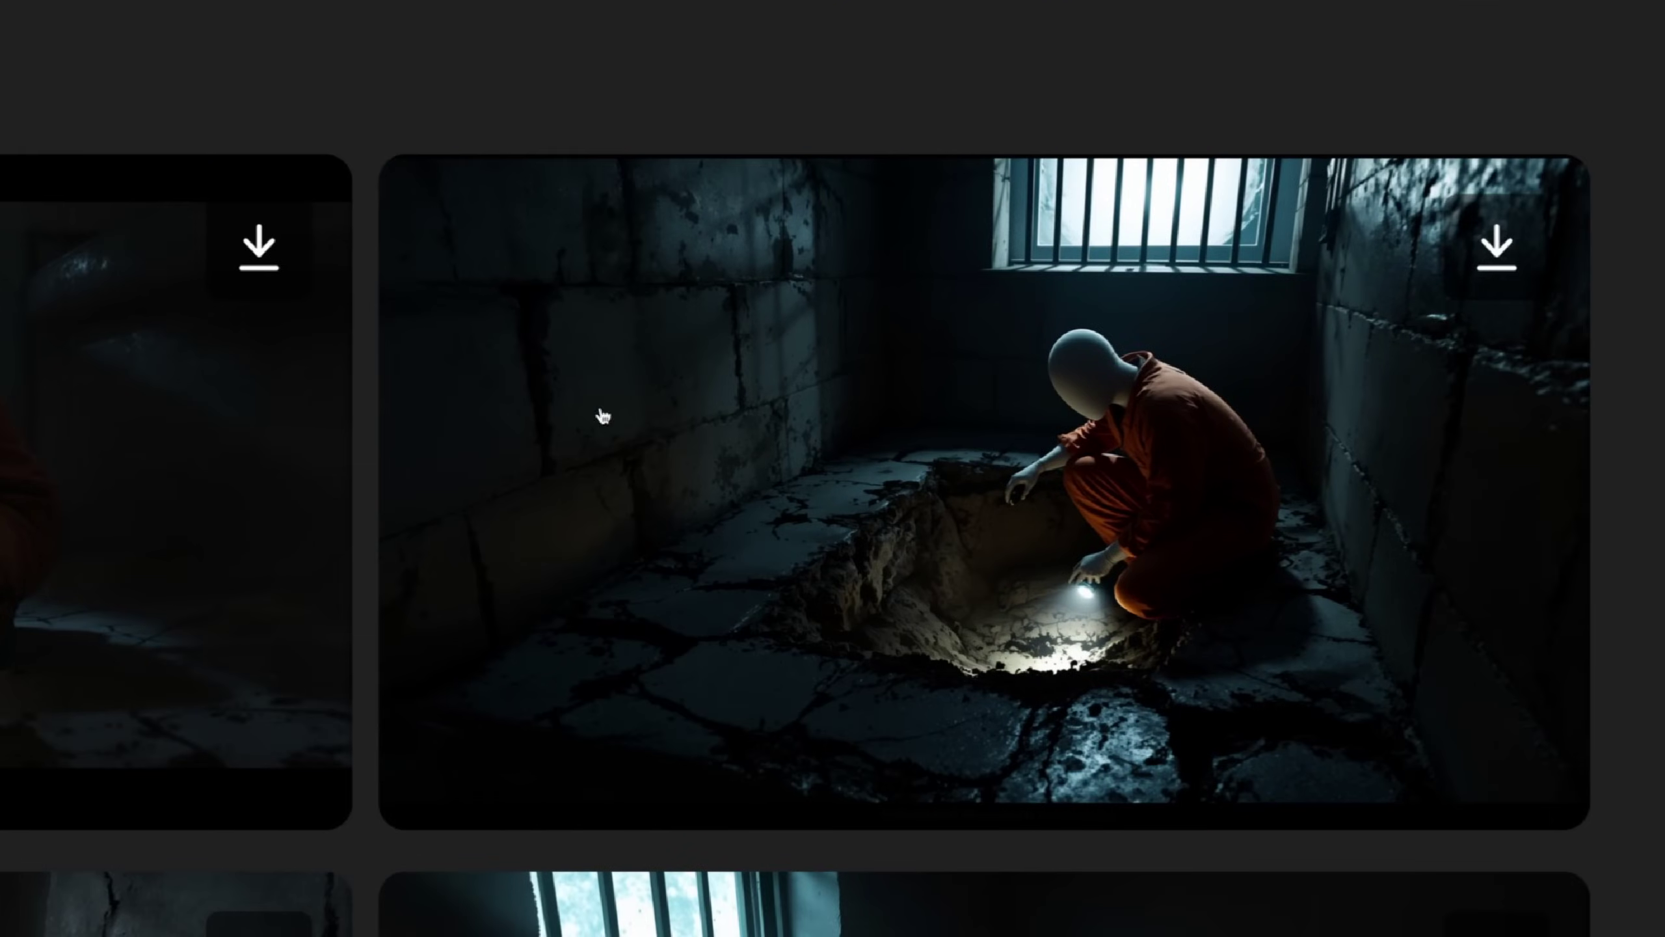
scroll(679, 412, "down", 2)
scroll(679, 412, "down", 5)
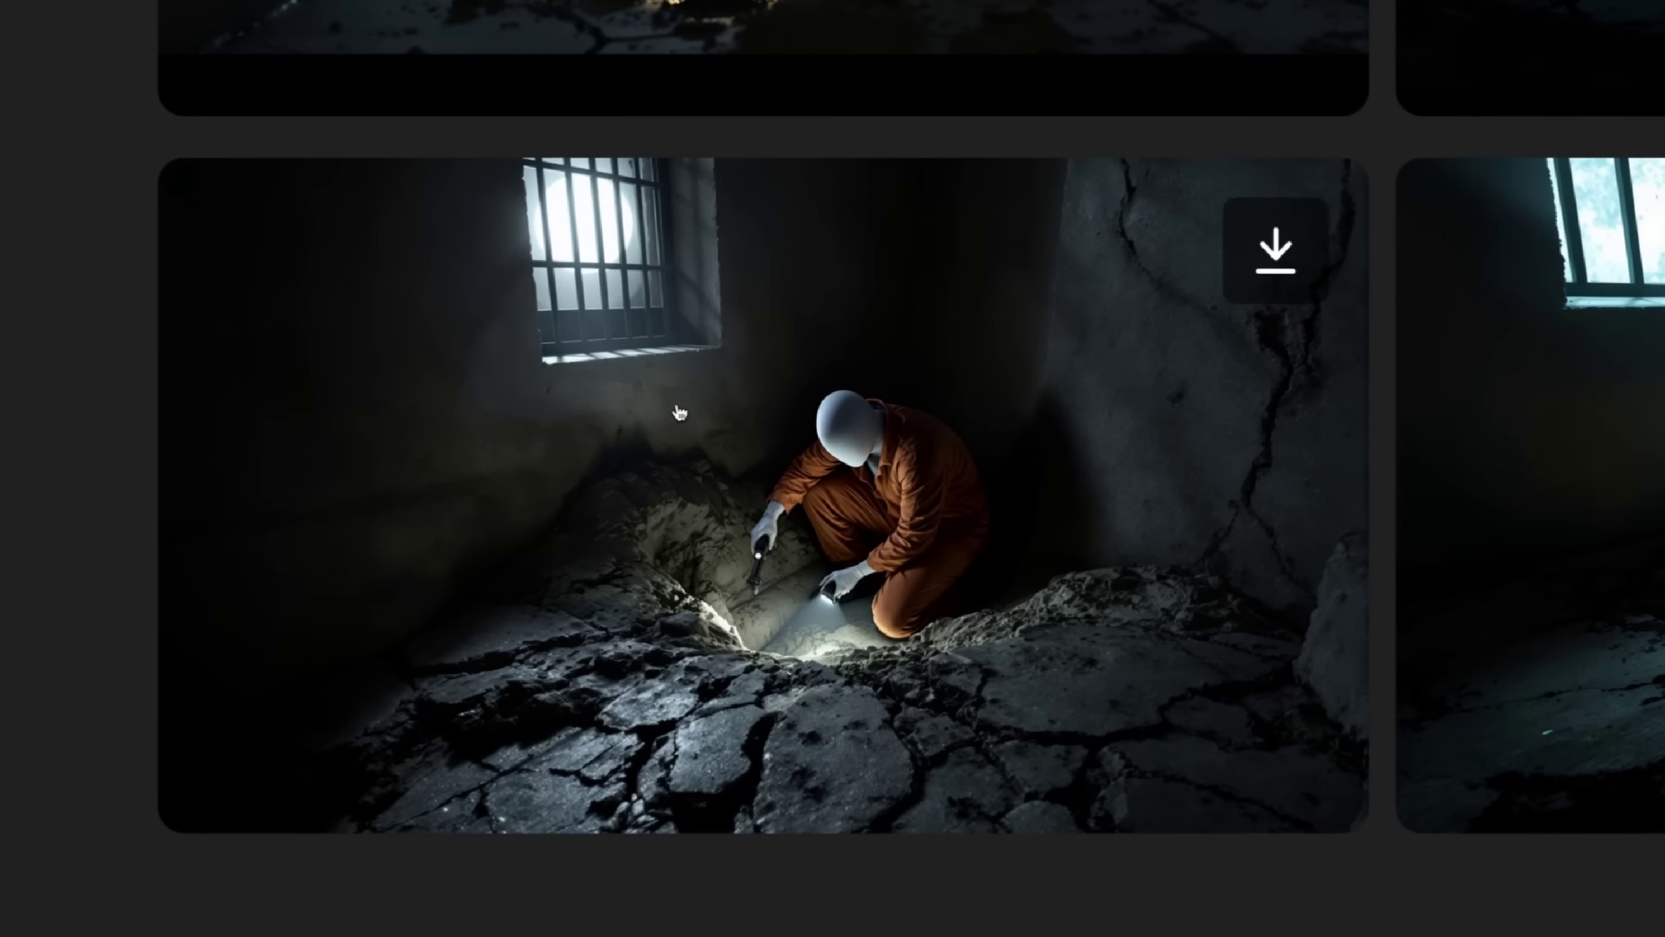
scroll(759, 639, "right", 5)
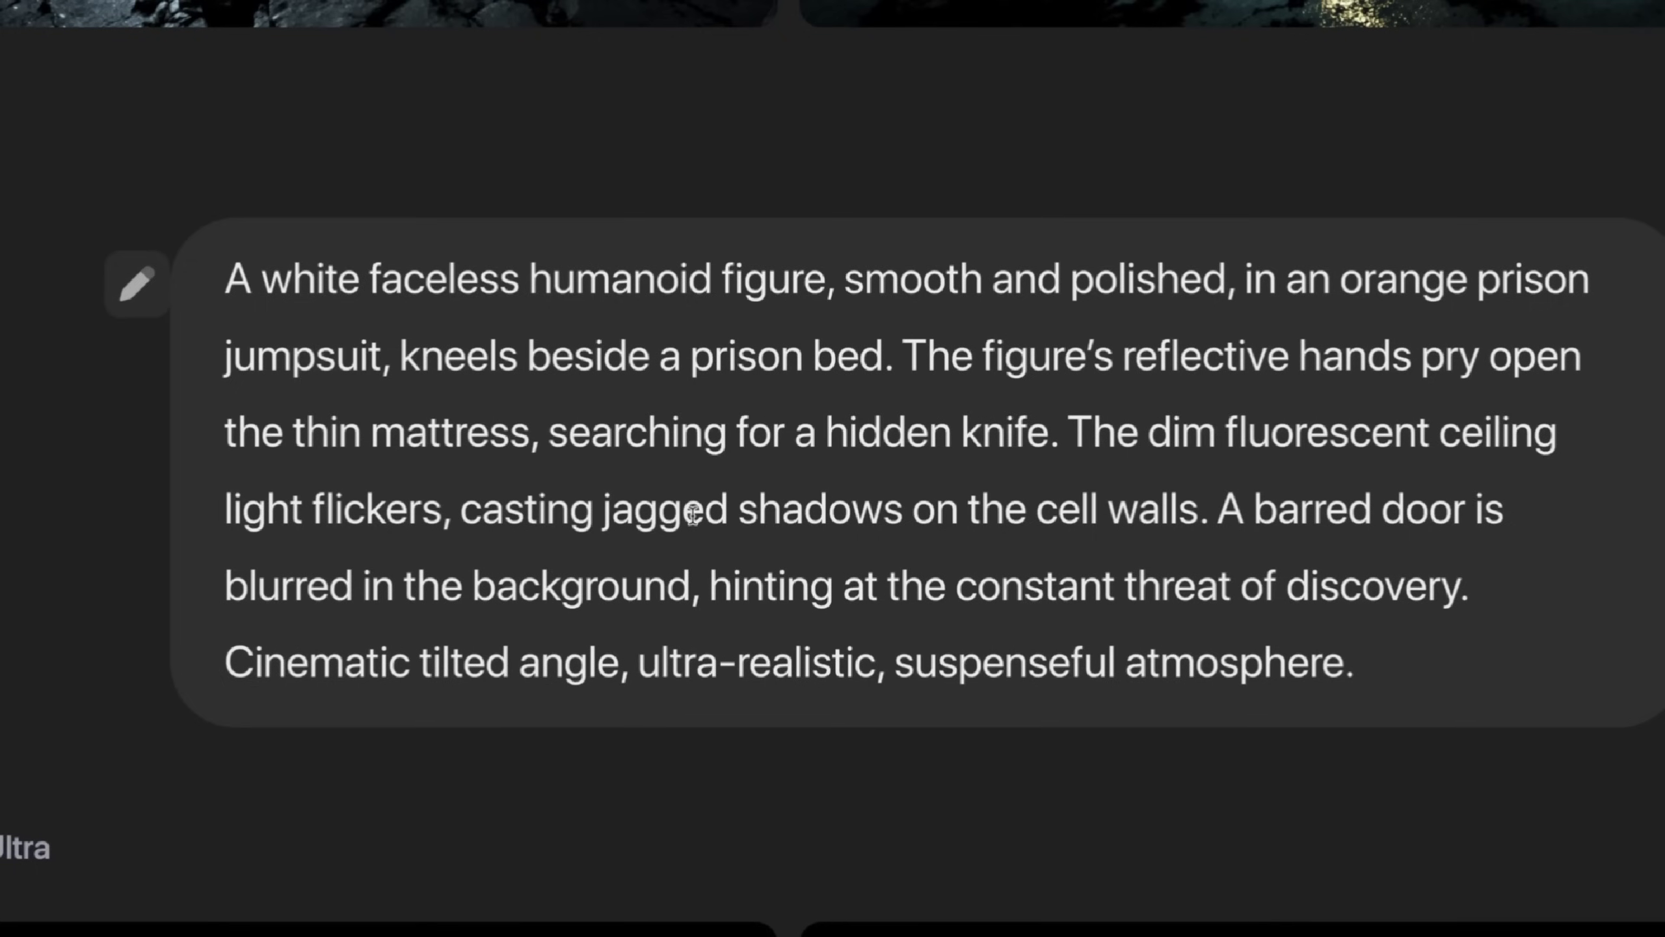
scroll(692, 514, "down", 5)
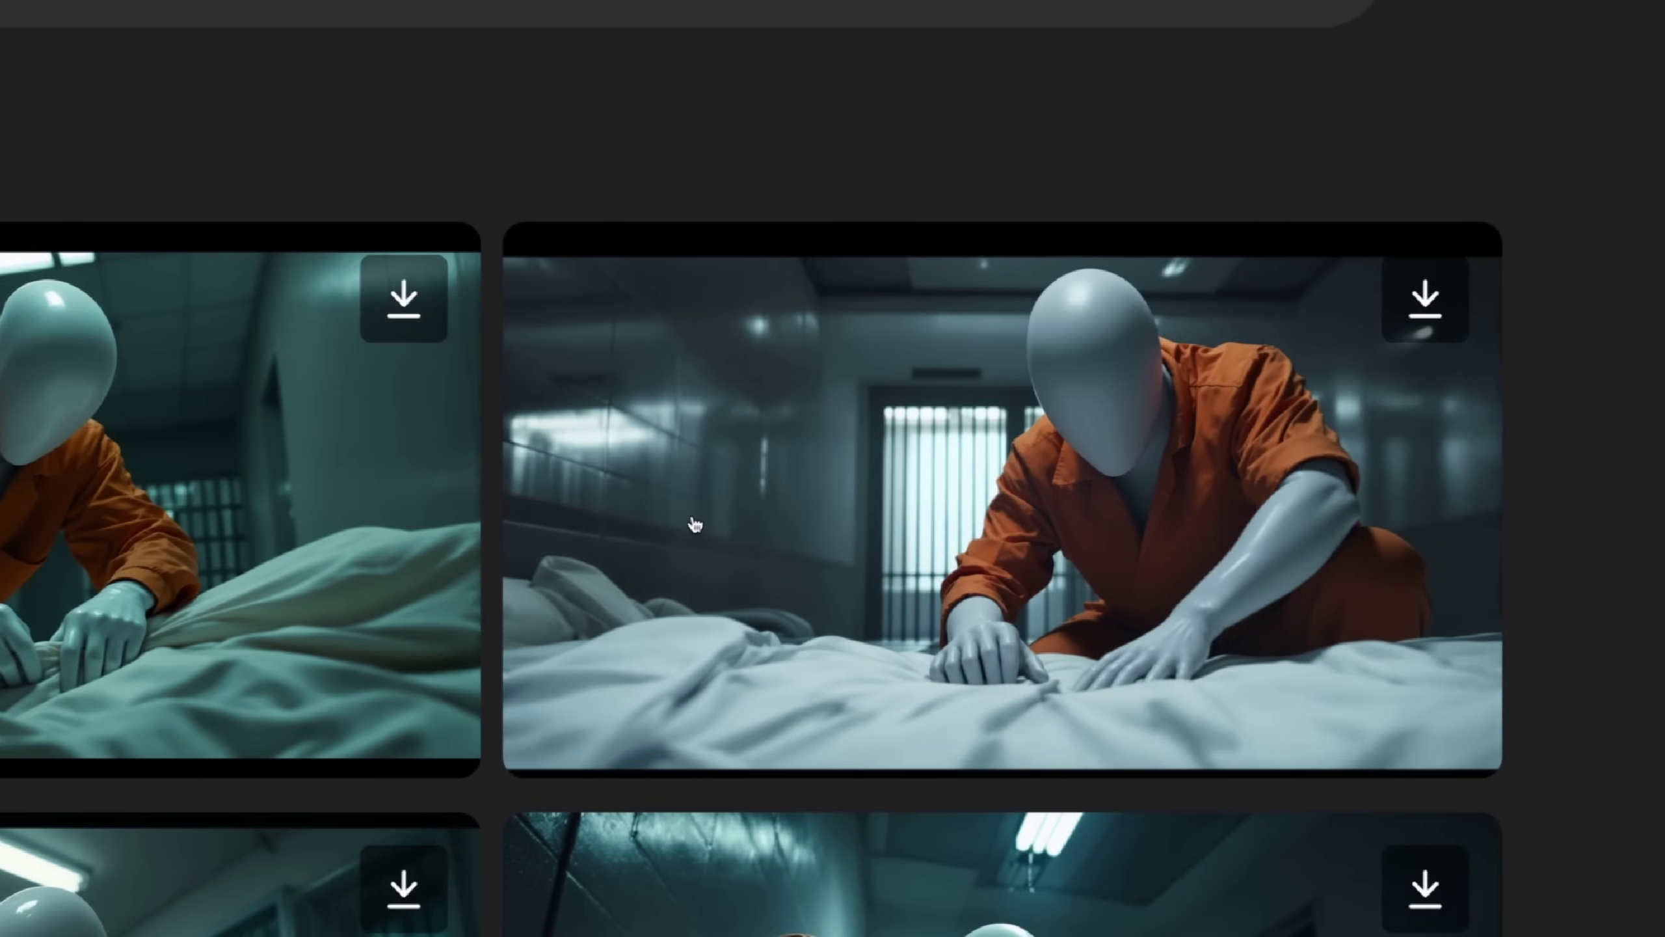
- Examine the mattress search images, and compare the striped uniform and orange jumpsuit prison yard prompts with their generated images
scroll(694, 525, "down", 5)
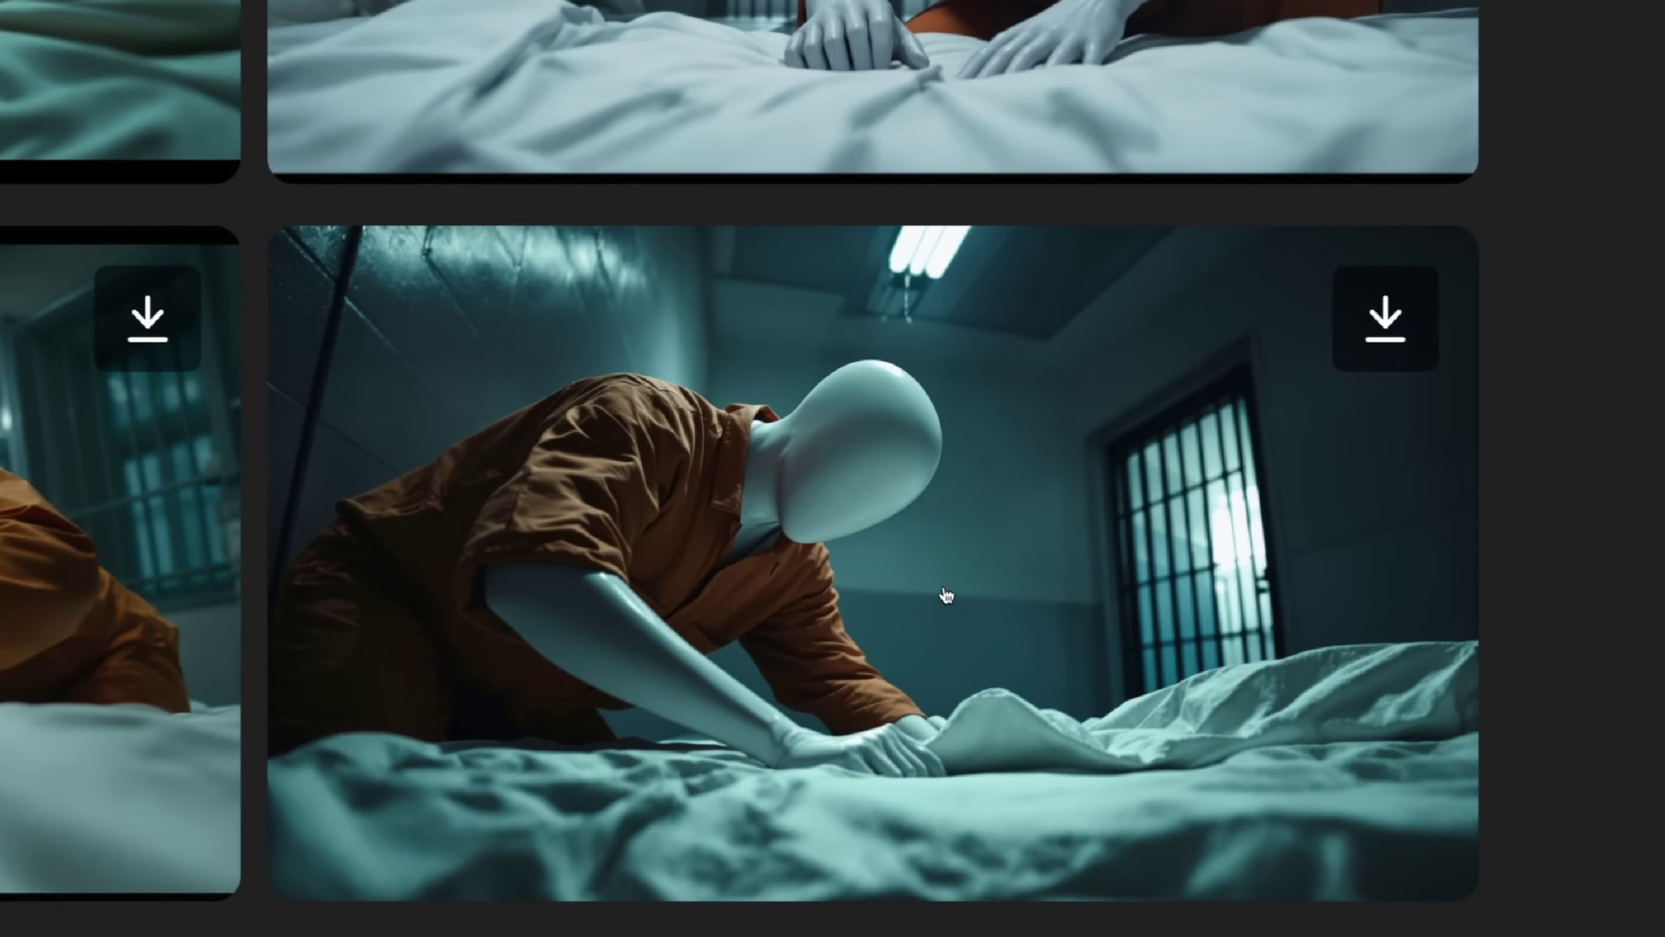
scroll(867, 473, "up", 5)
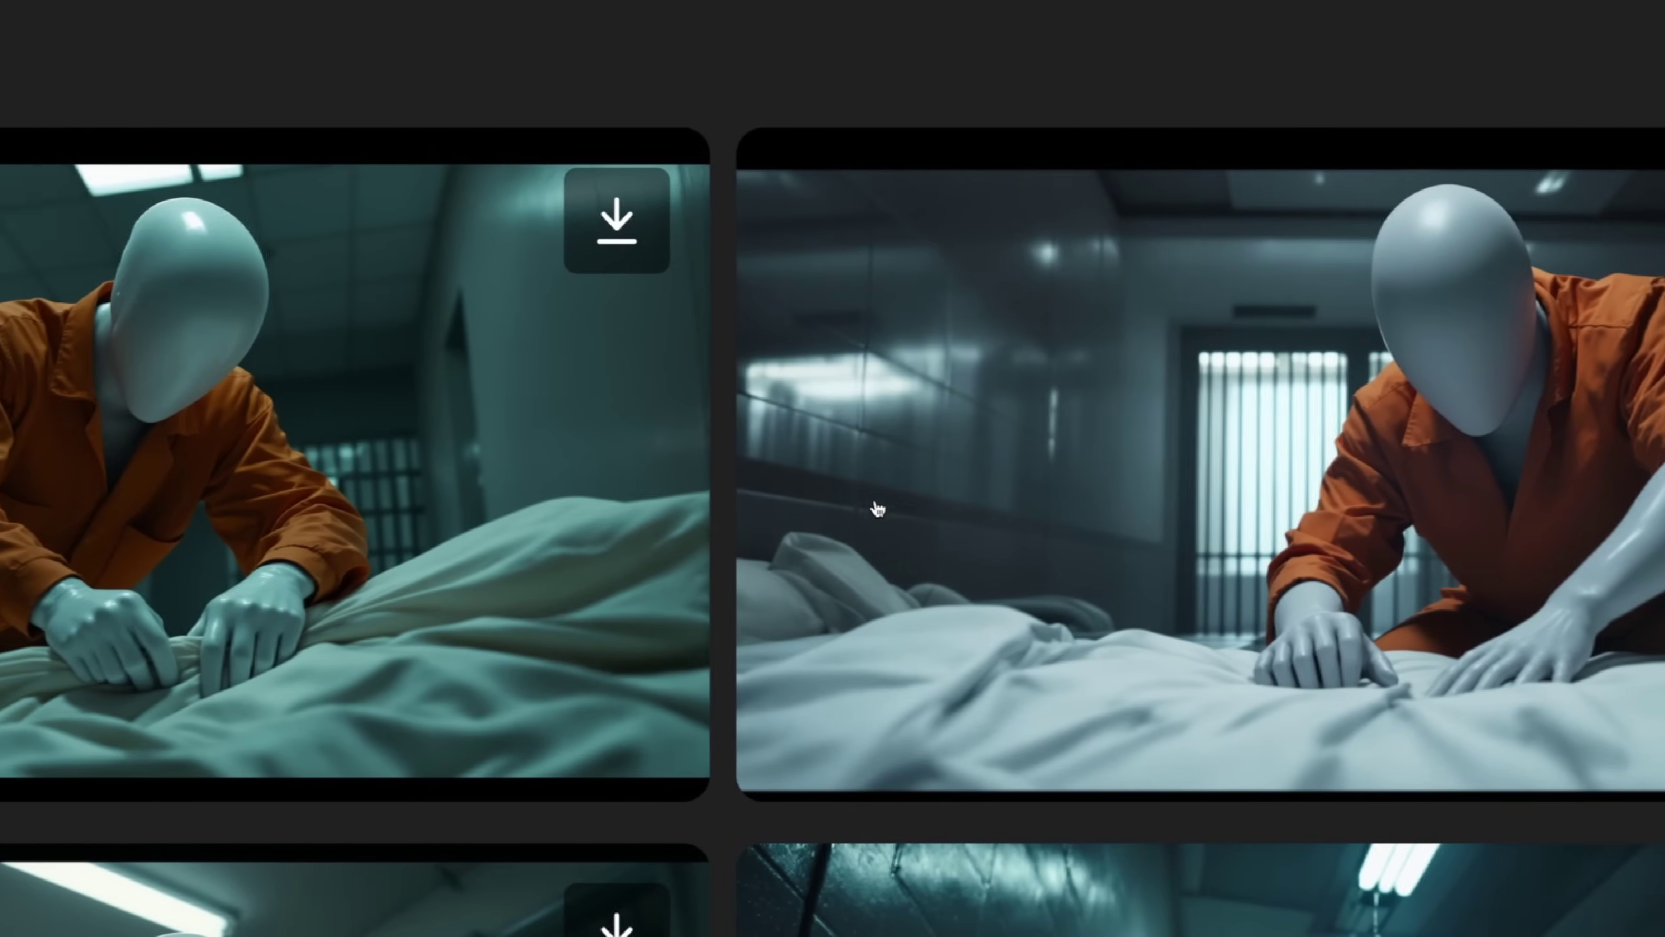
scroll(878, 509, "down", 8)
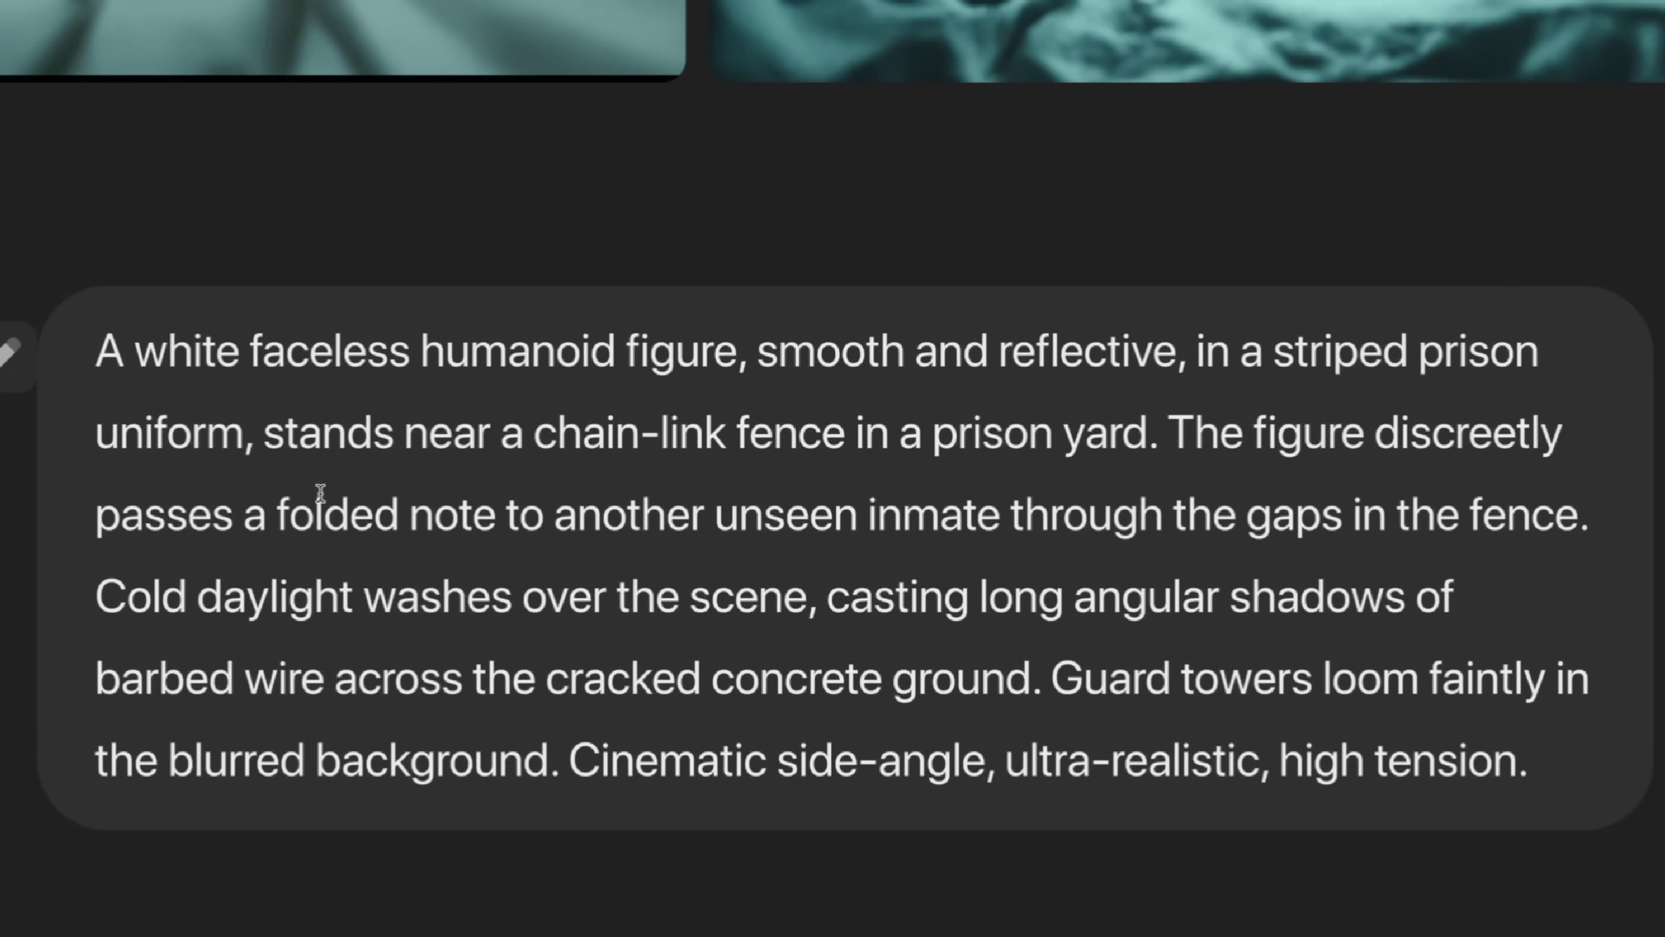
scroll(320, 492, "down", 10)
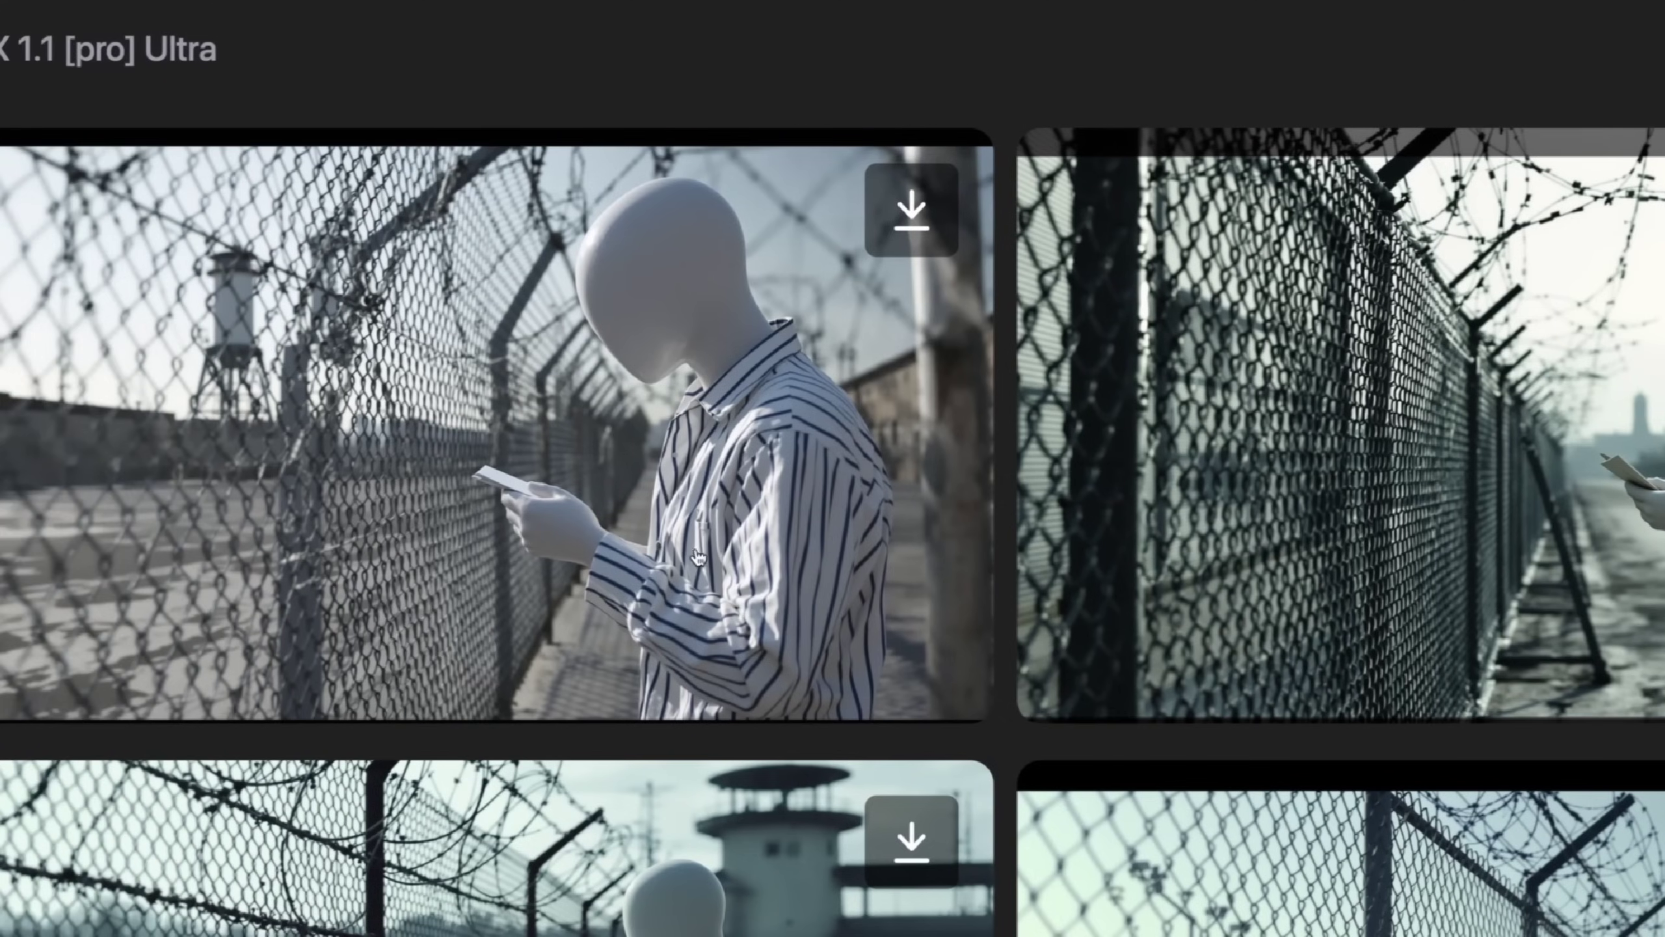
scroll(693, 557, "down", 5)
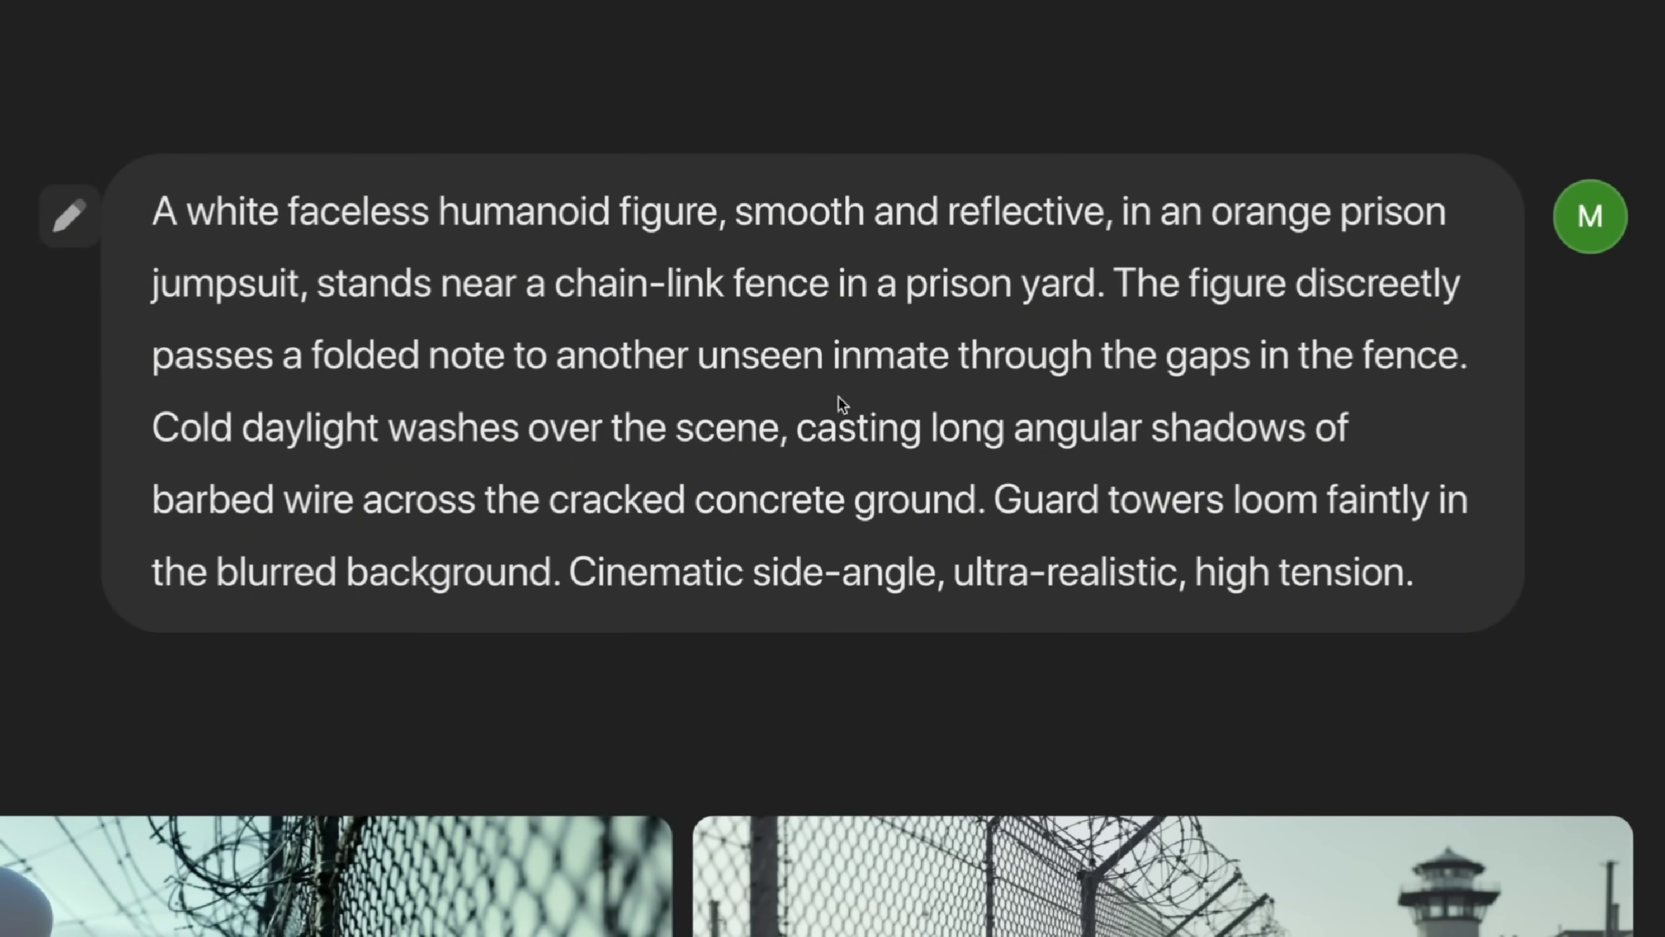
scroll(837, 403, "down", 5)
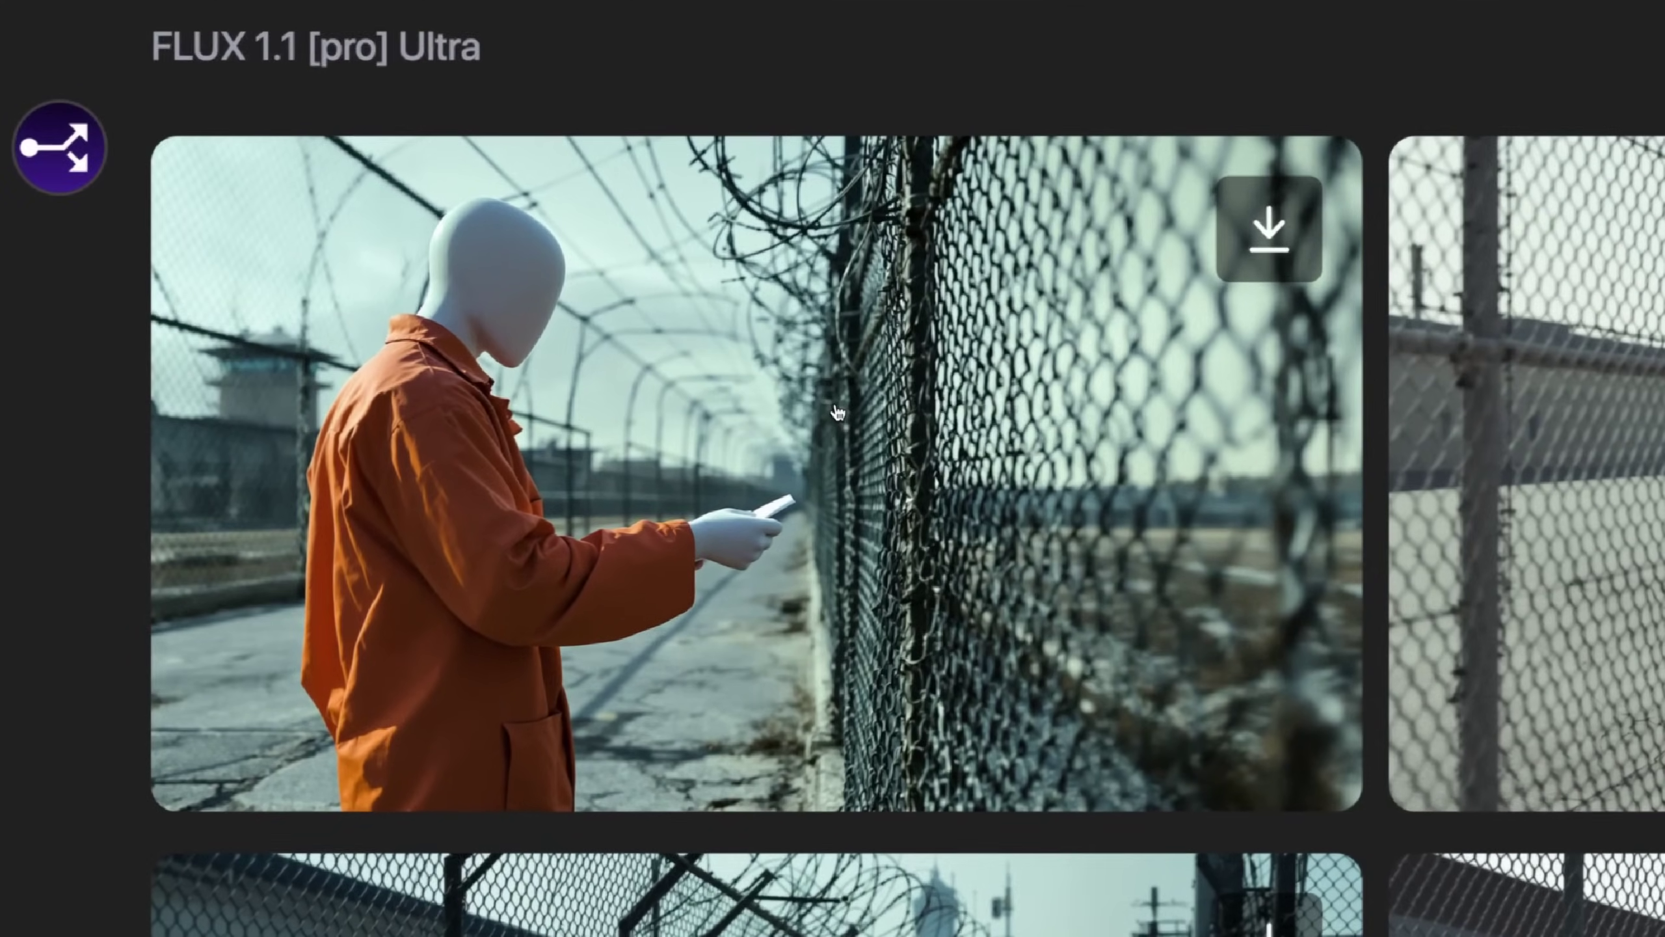
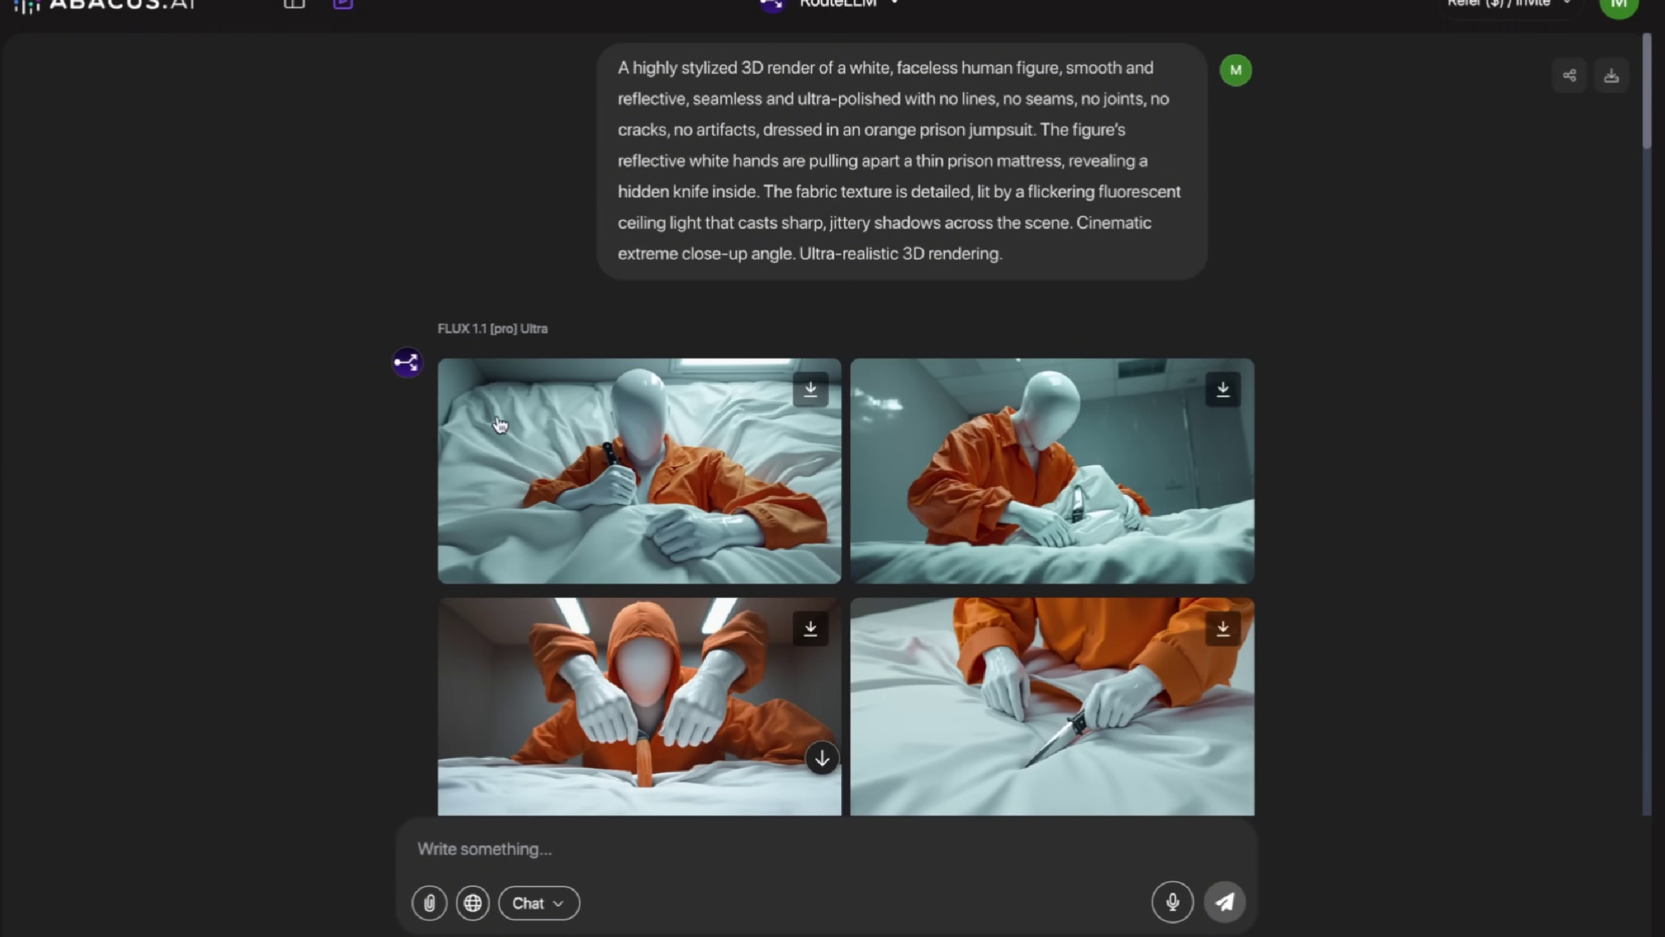
- Examine the highly stylized 3D render prompts for the hidden knife scene in close-up, wide-angle and over-the-shoulder versions with their images
scroll(499, 460, "down", 10)
scroll(500, 461, "down", 3)
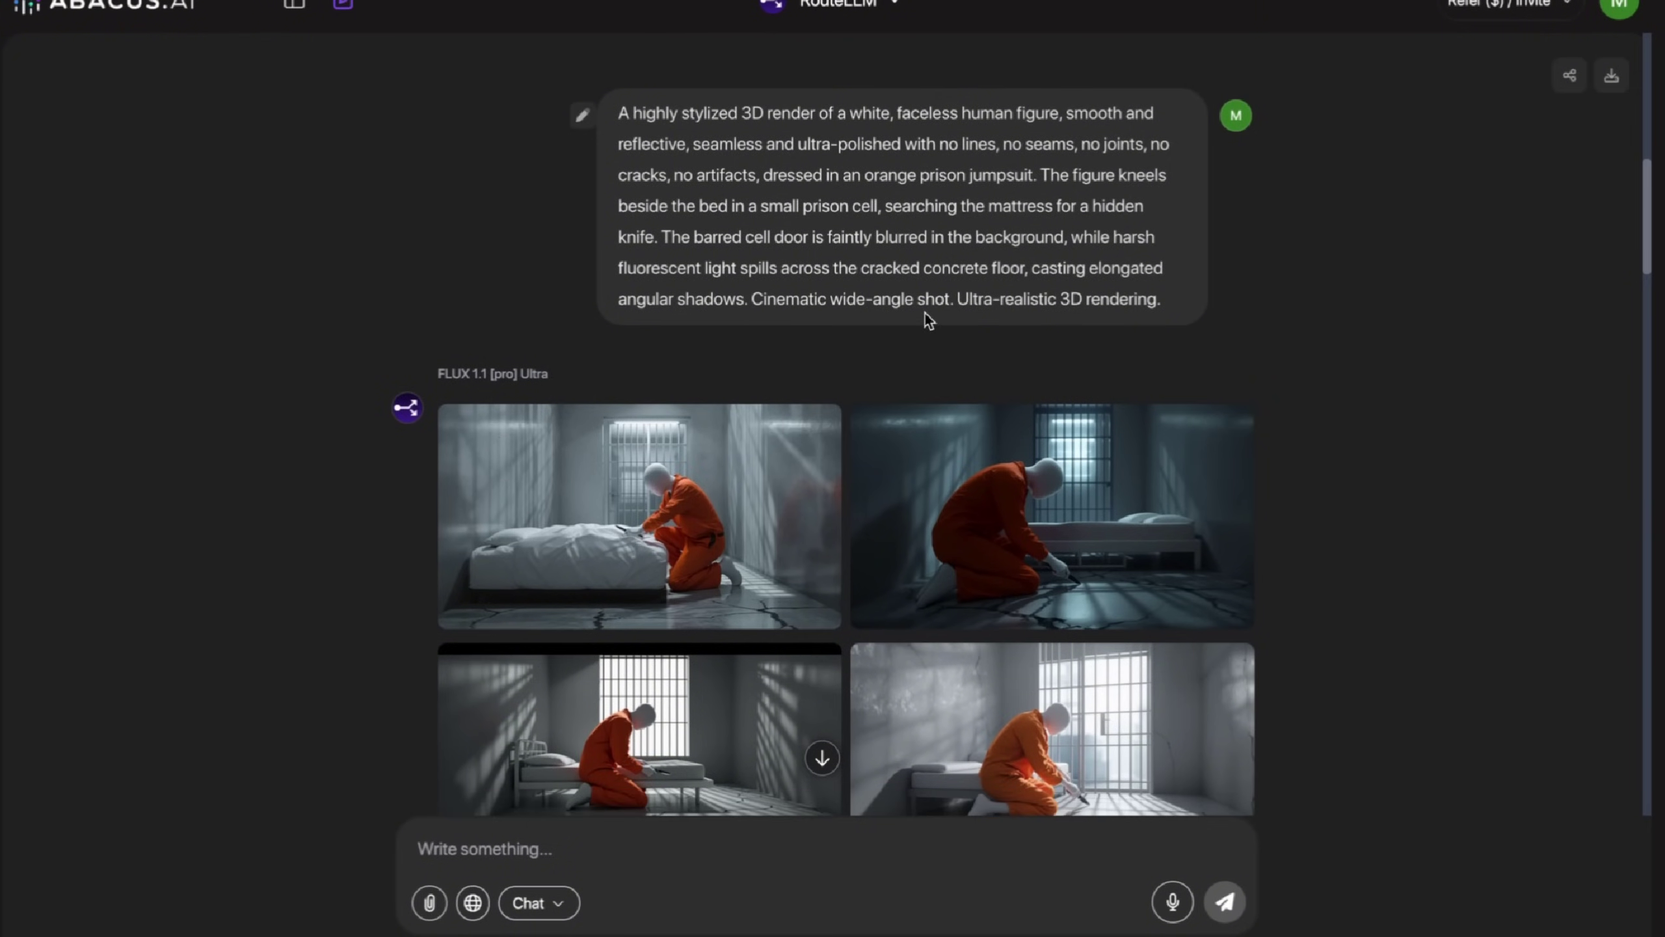
scroll(739, 368, "down", 12)
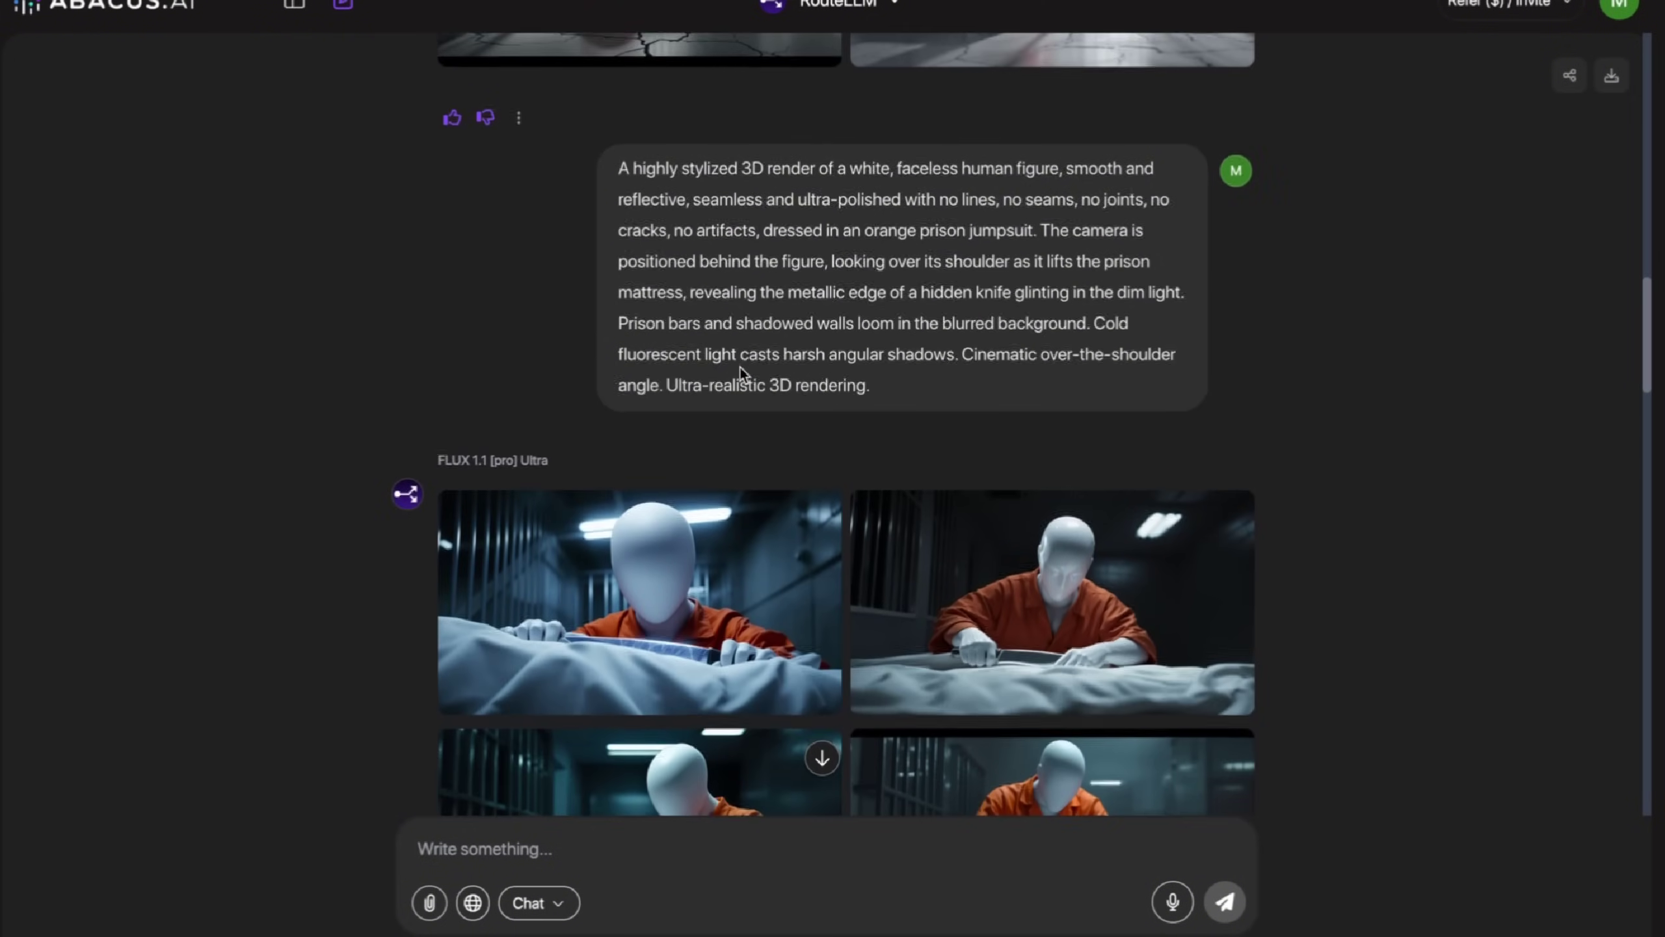
scroll(739, 367, "down", 2)
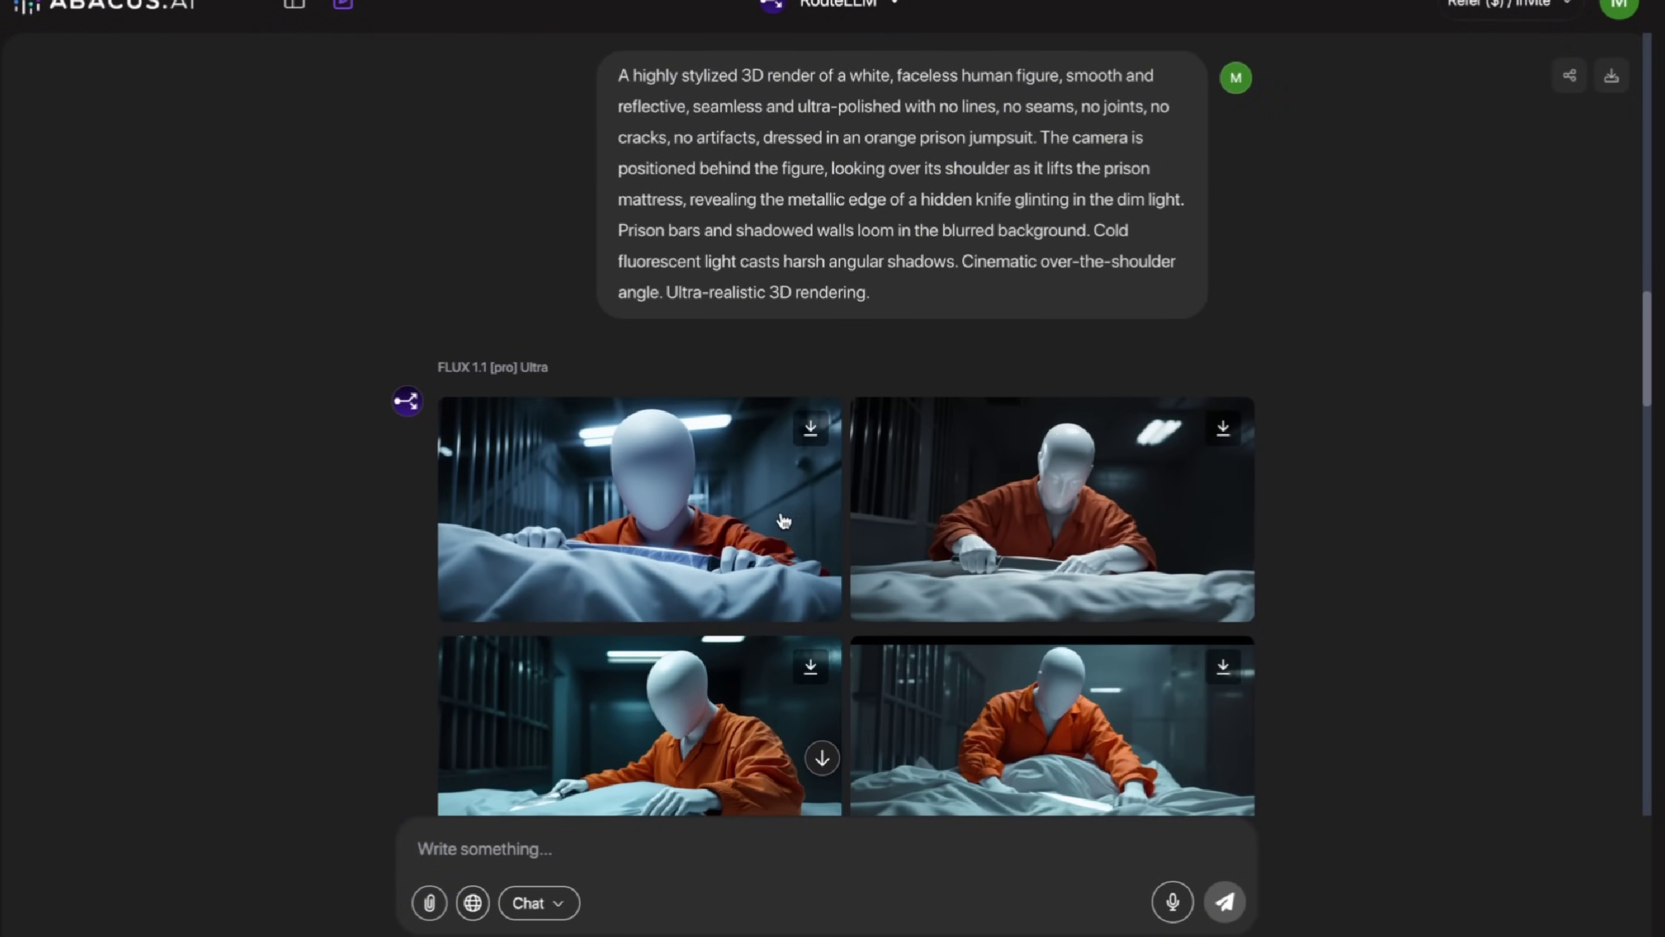
scroll(780, 406, "down", 2)
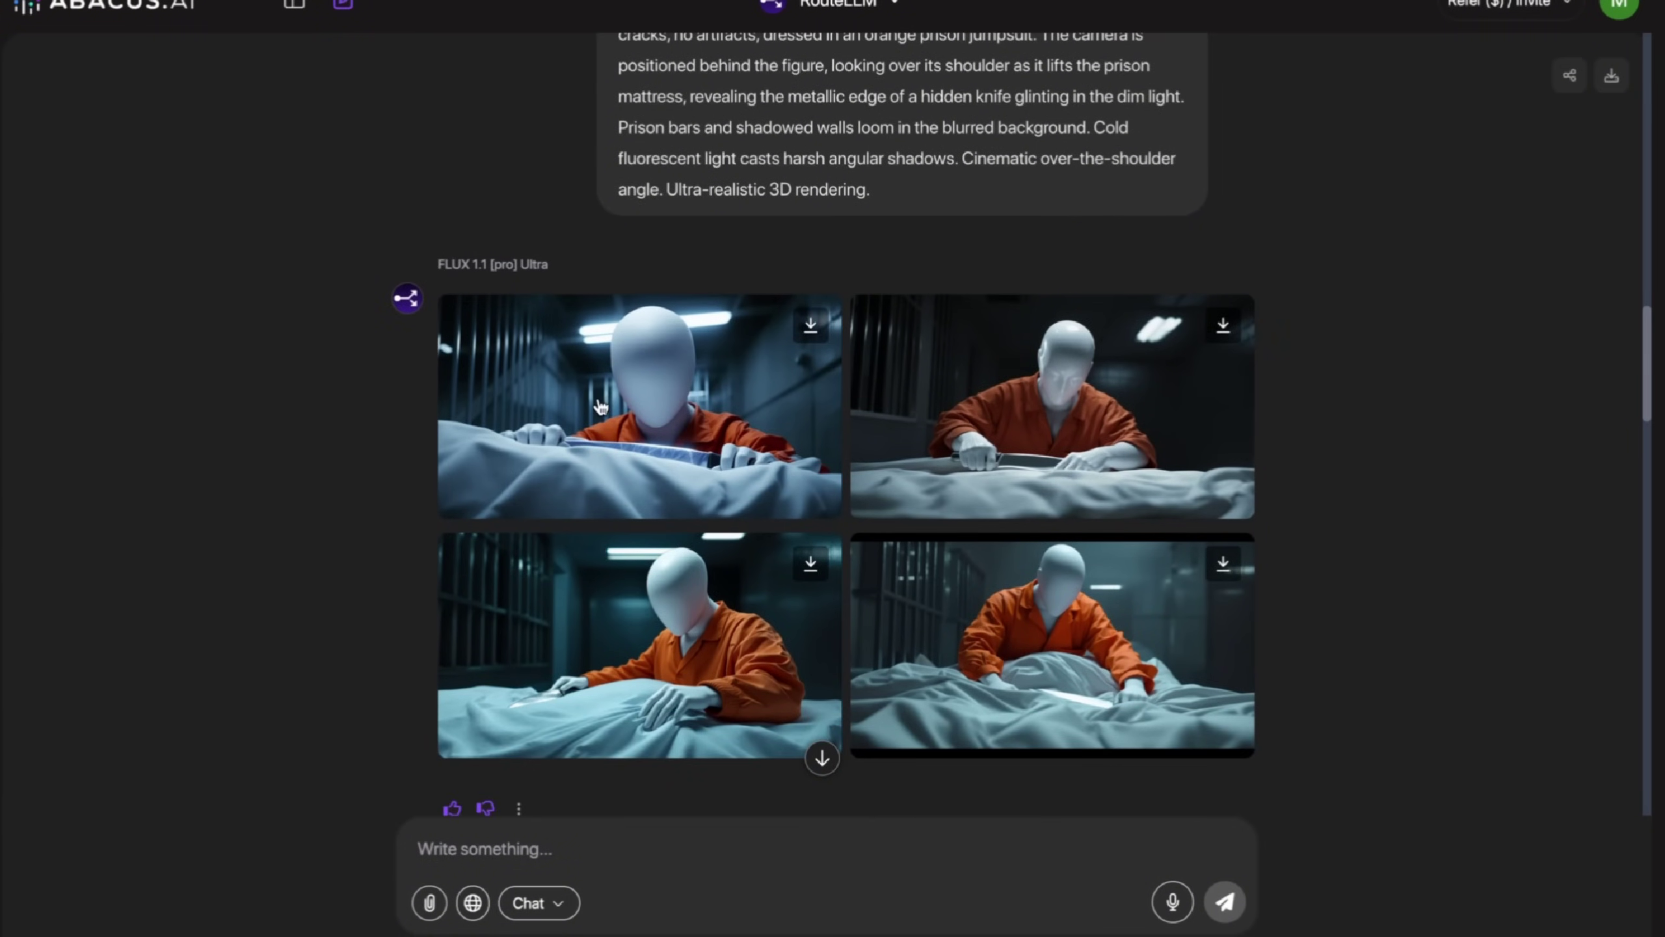
scroll(601, 407, "up", 1)
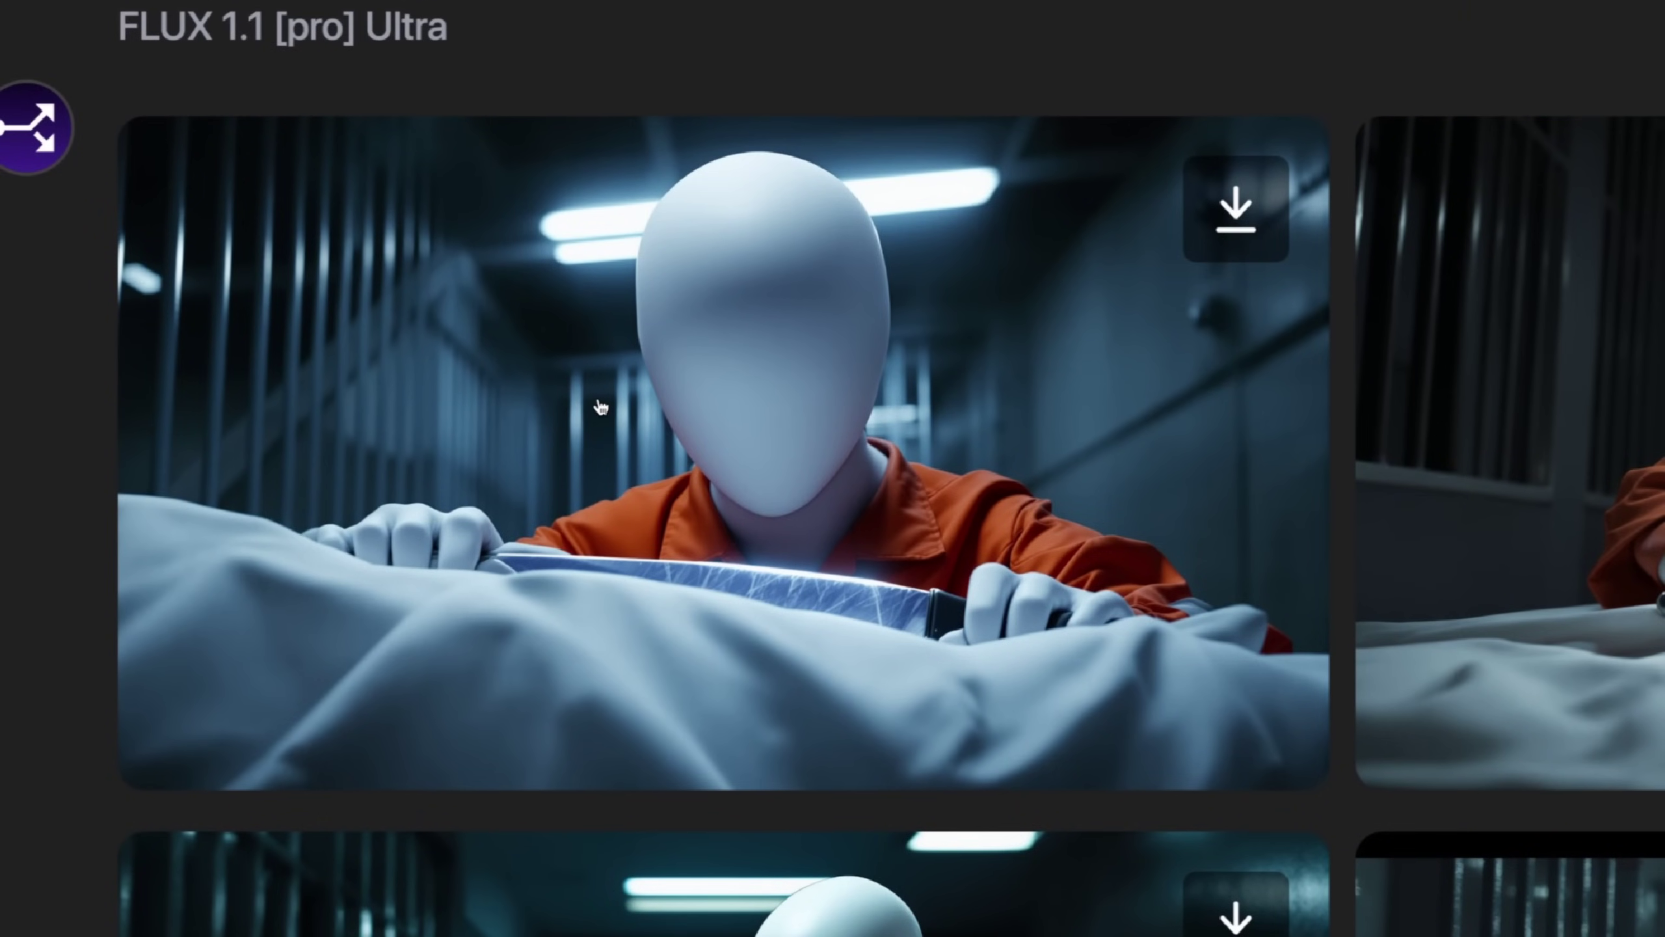
scroll(762, 415, "down", 1)
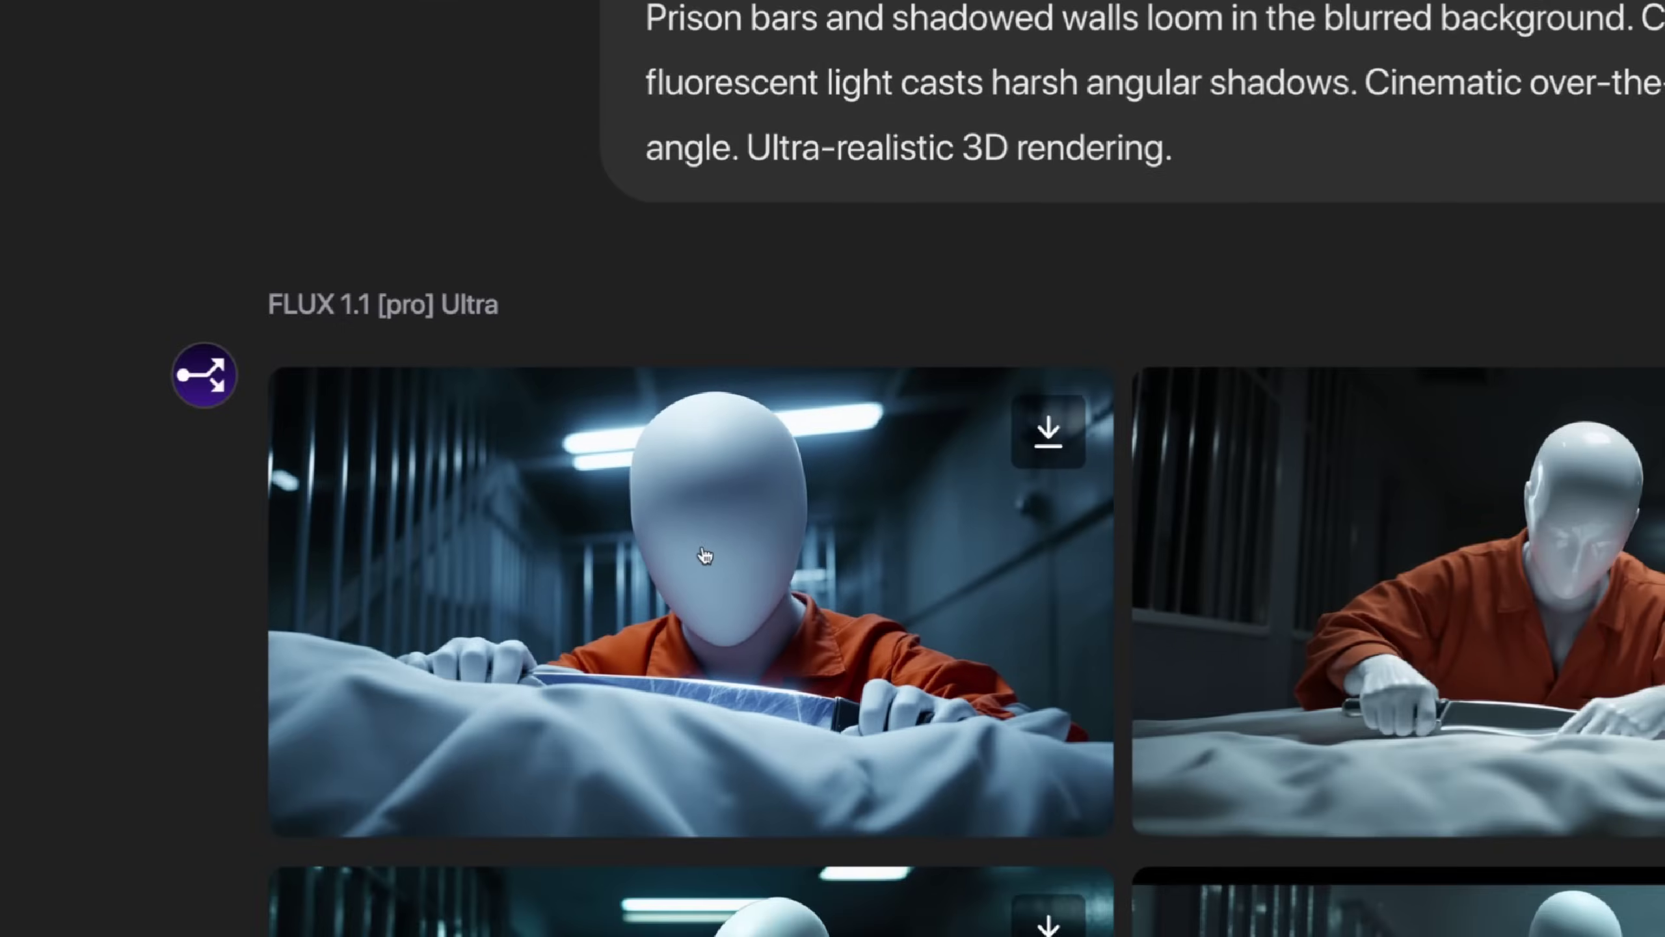
scroll(705, 558, "down", 1)
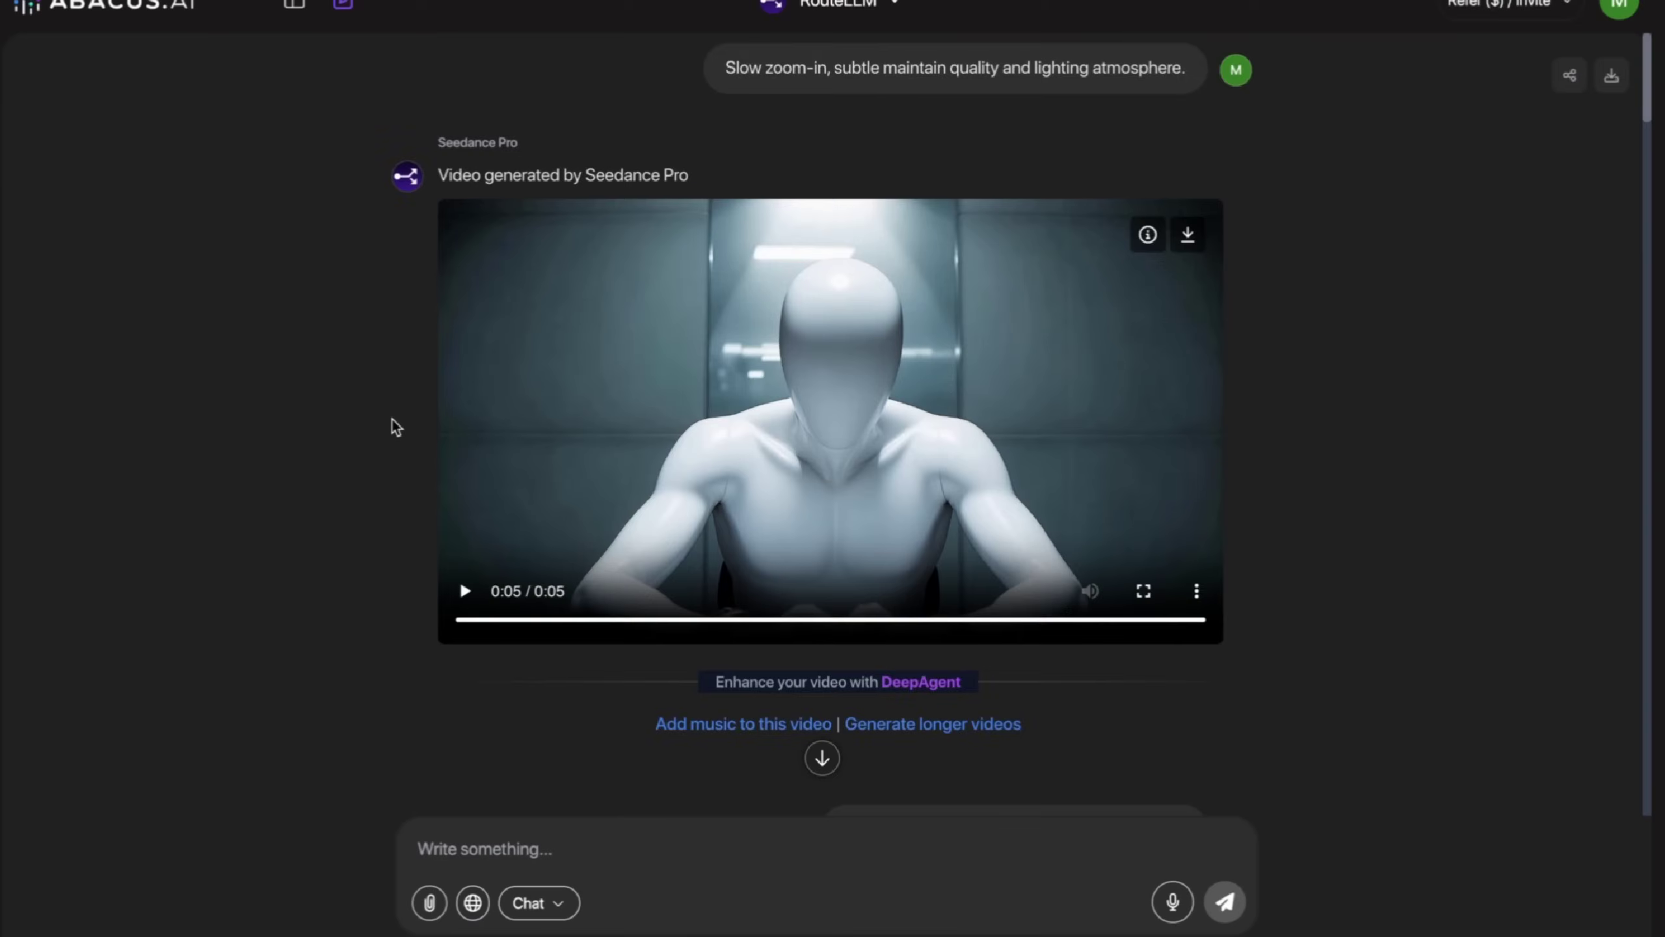
- Open the Video-Gen settings, review the available models, start frame, and prompt options, and close them without generating
scroll(392, 422, "up", 10)
scroll(393, 422, "down", 10)
left_click(1061, 739)
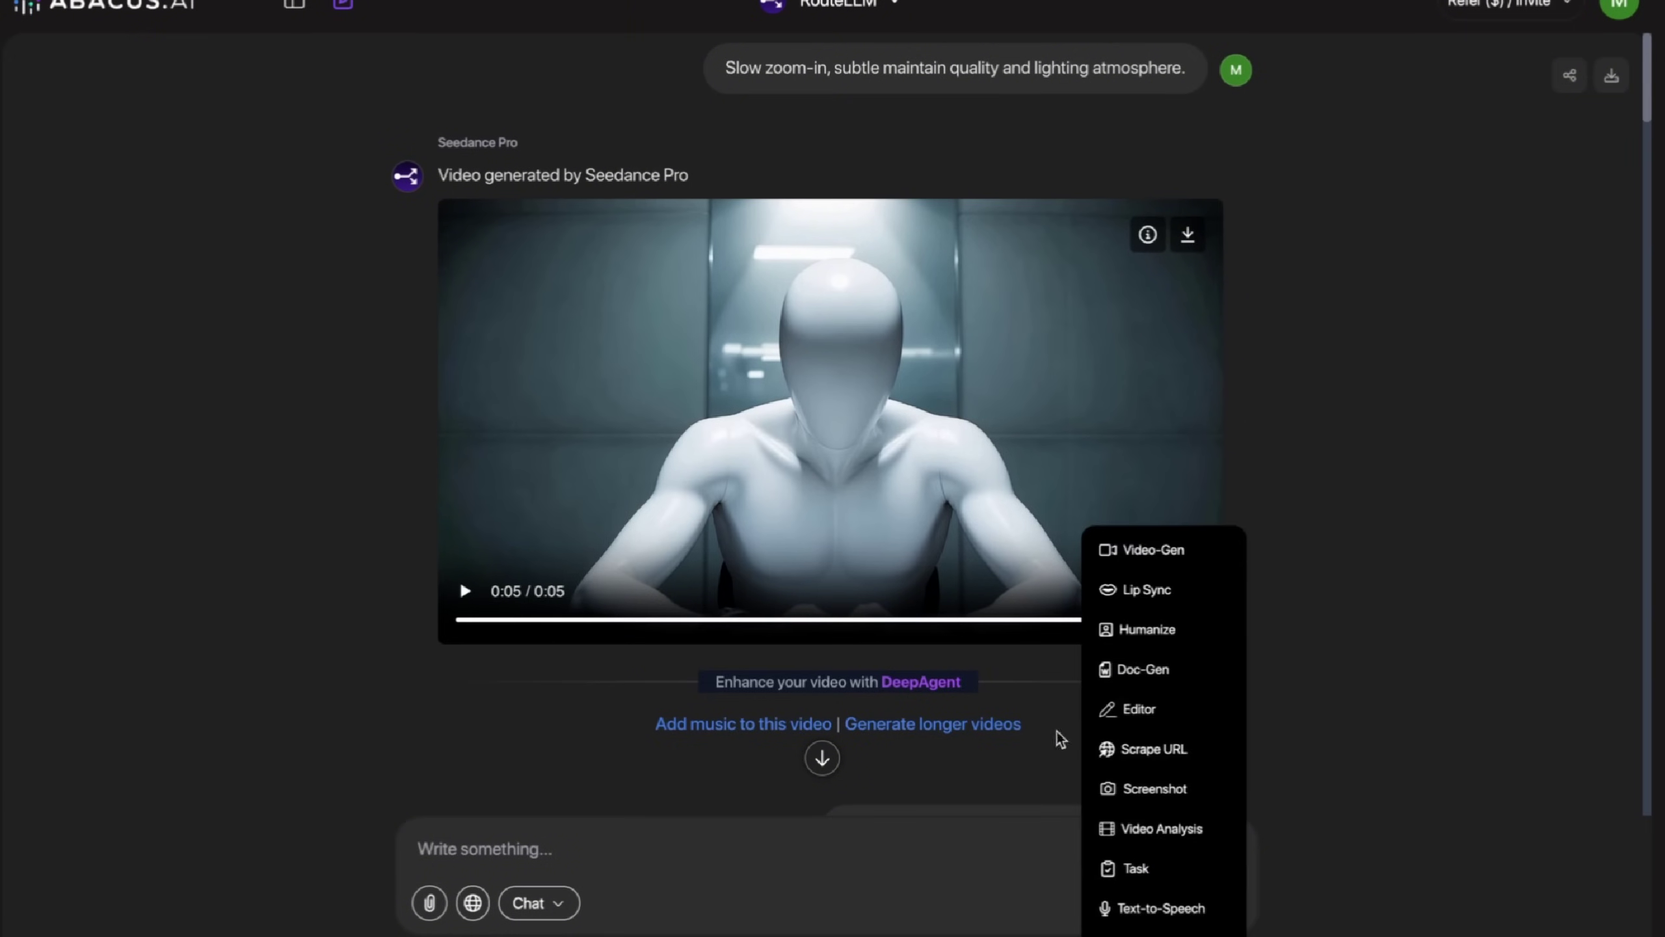
left_click(1139, 551)
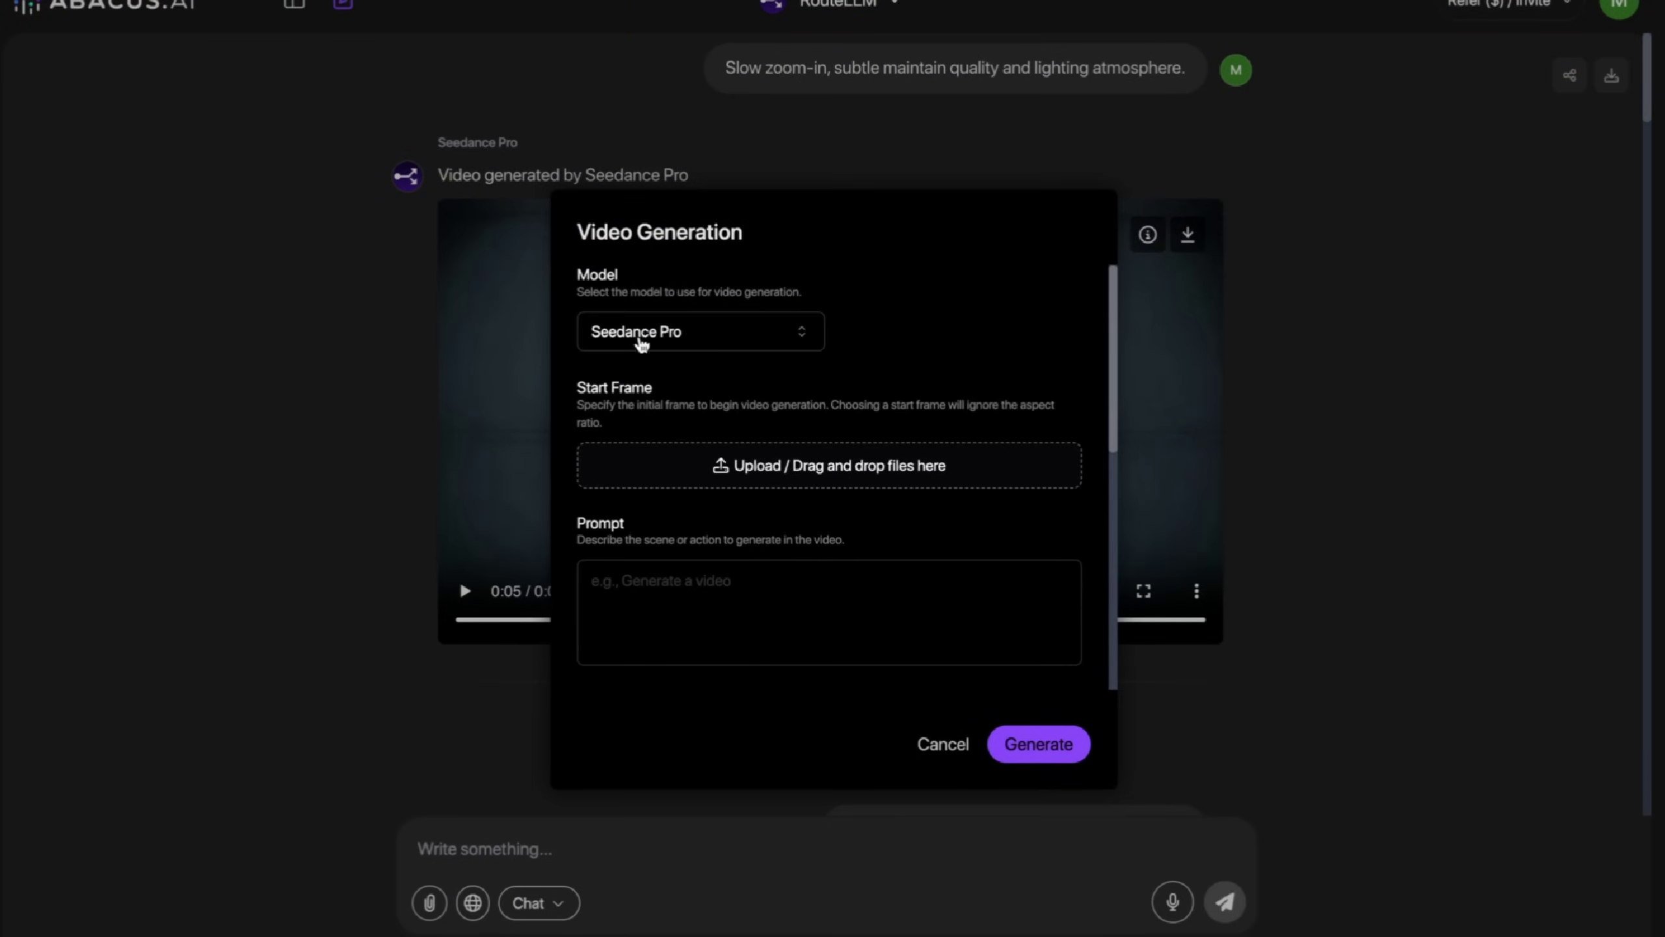
left_click(637, 337)
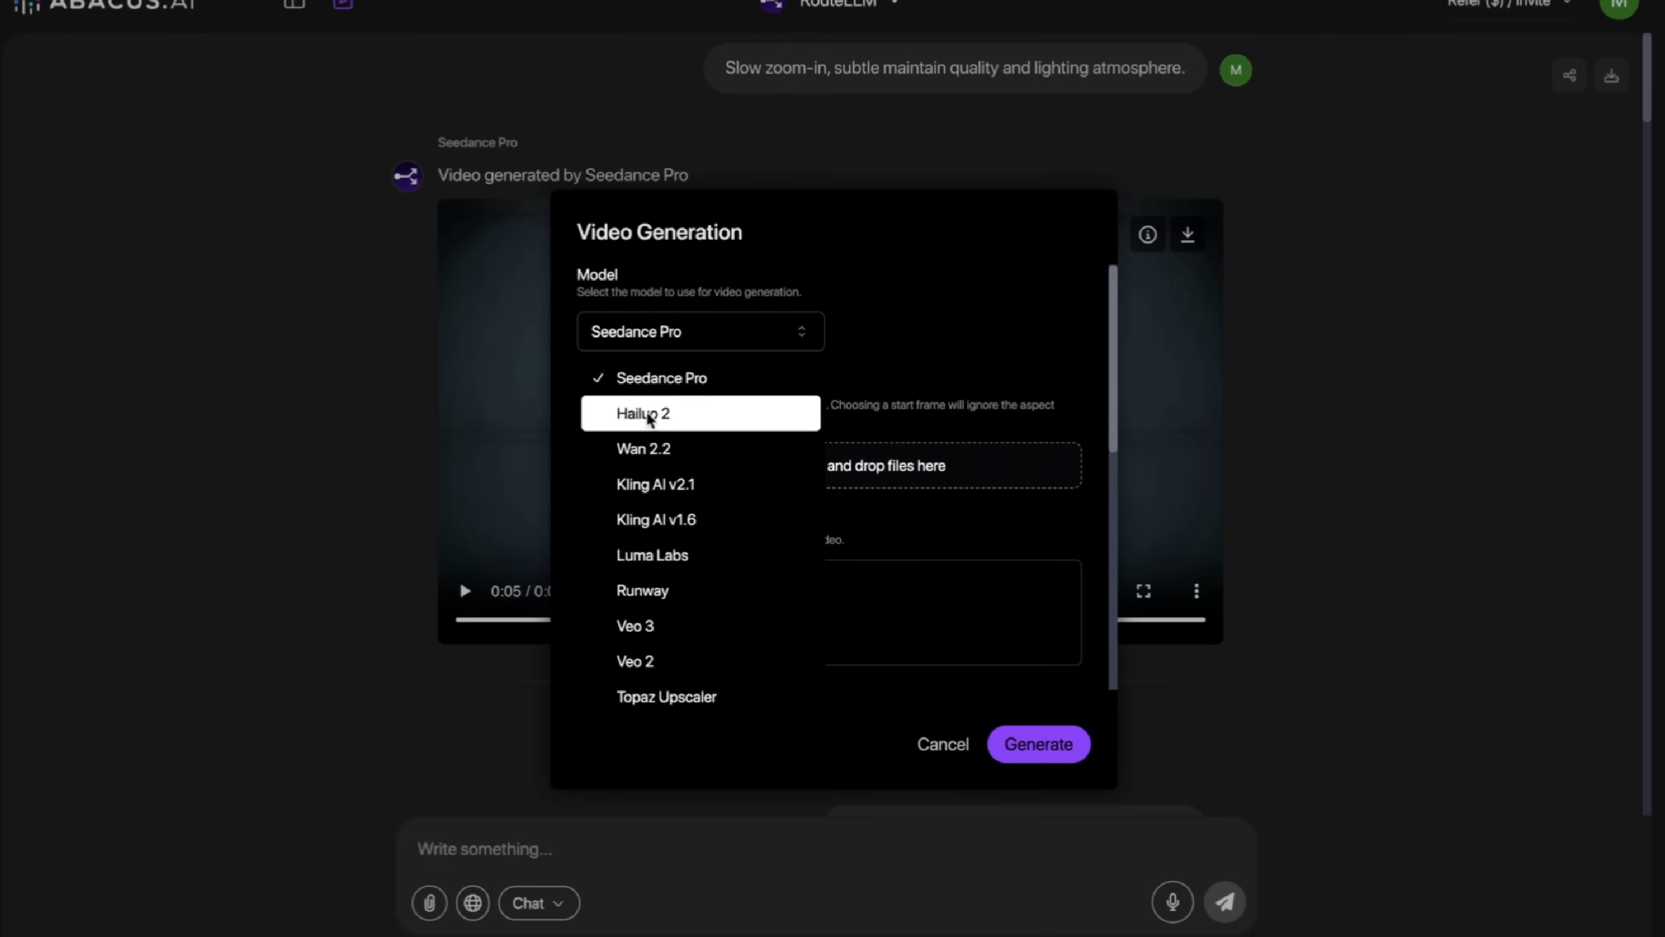
left_click(876, 451)
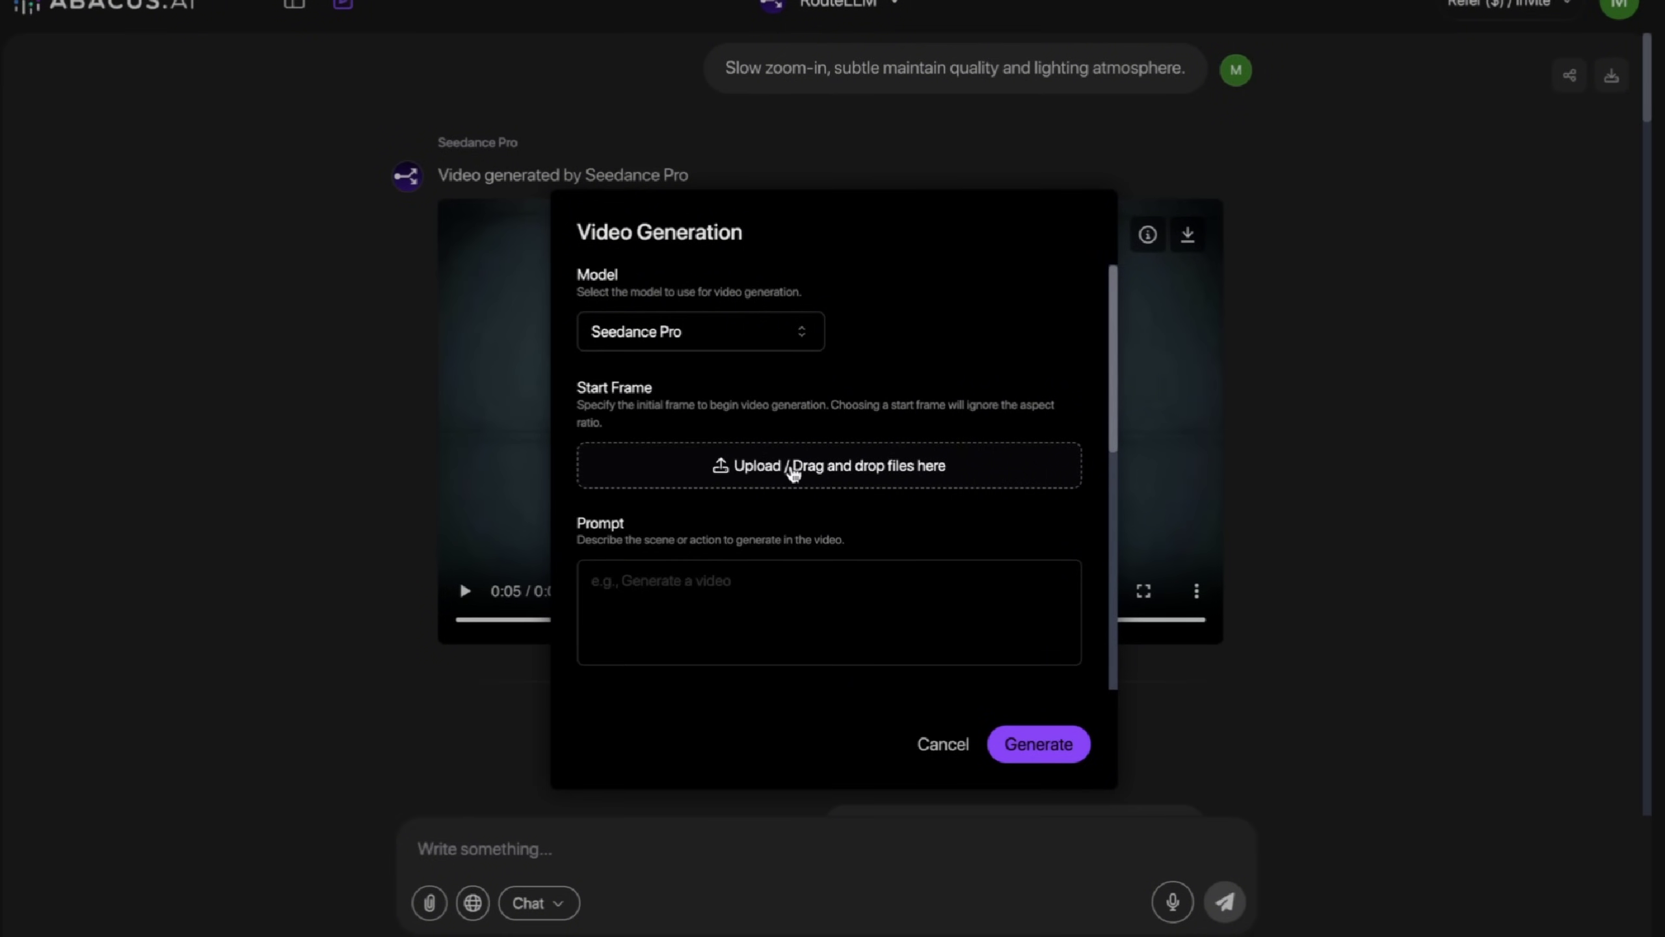
scroll(728, 537, "down", 2)
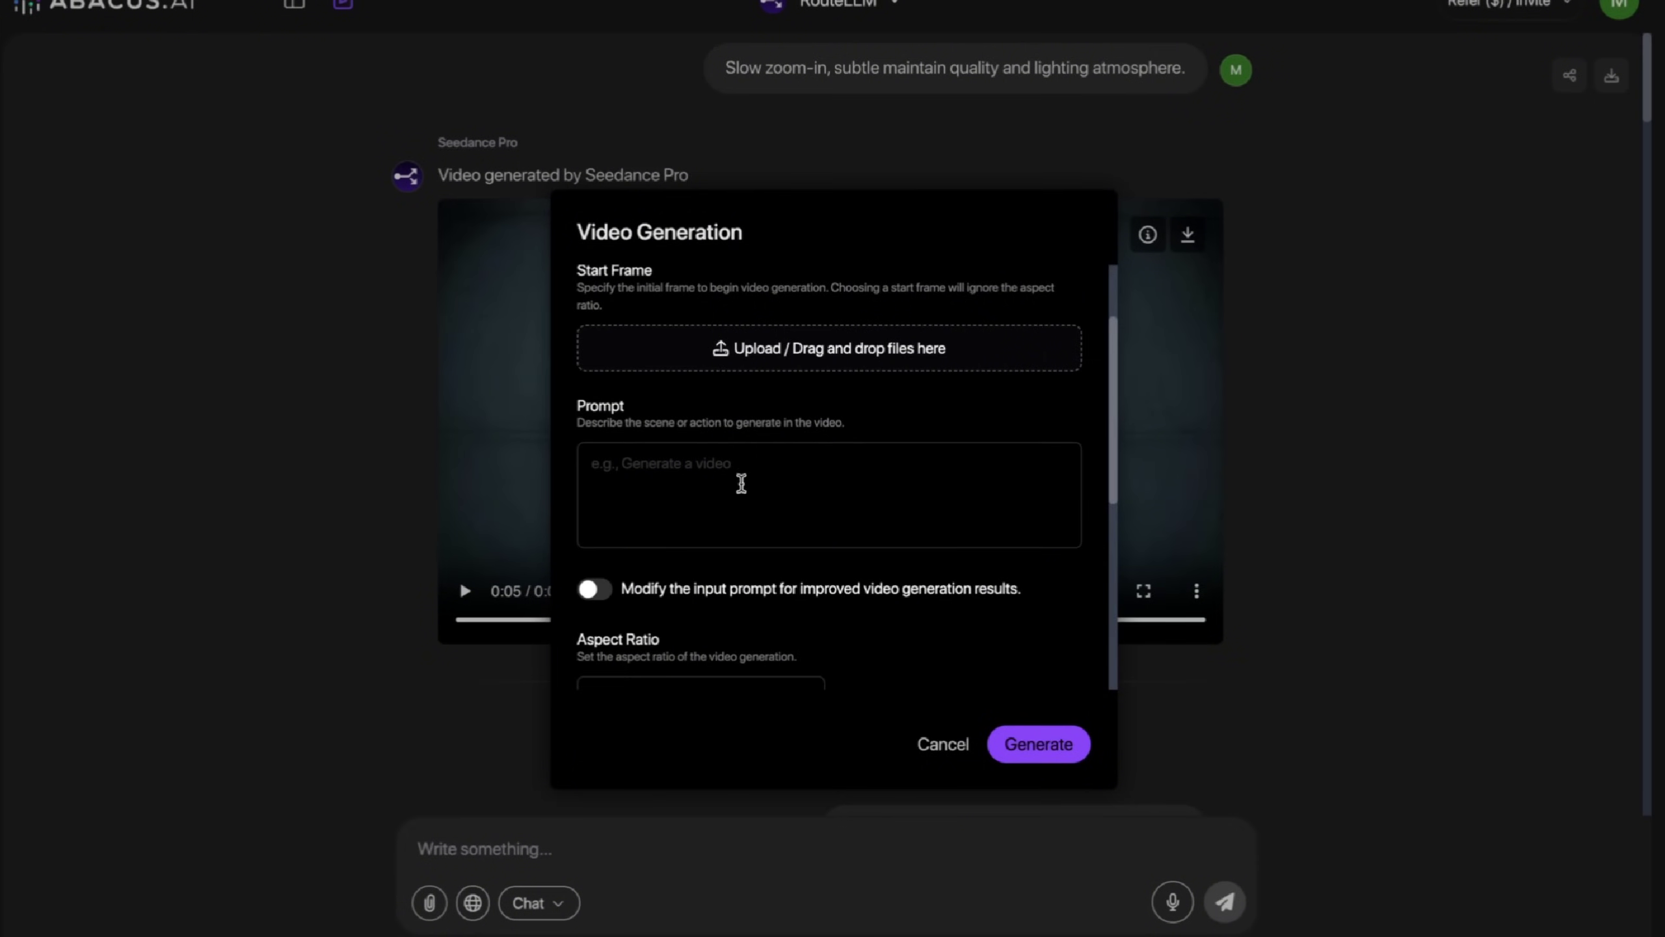
left_click(948, 748)
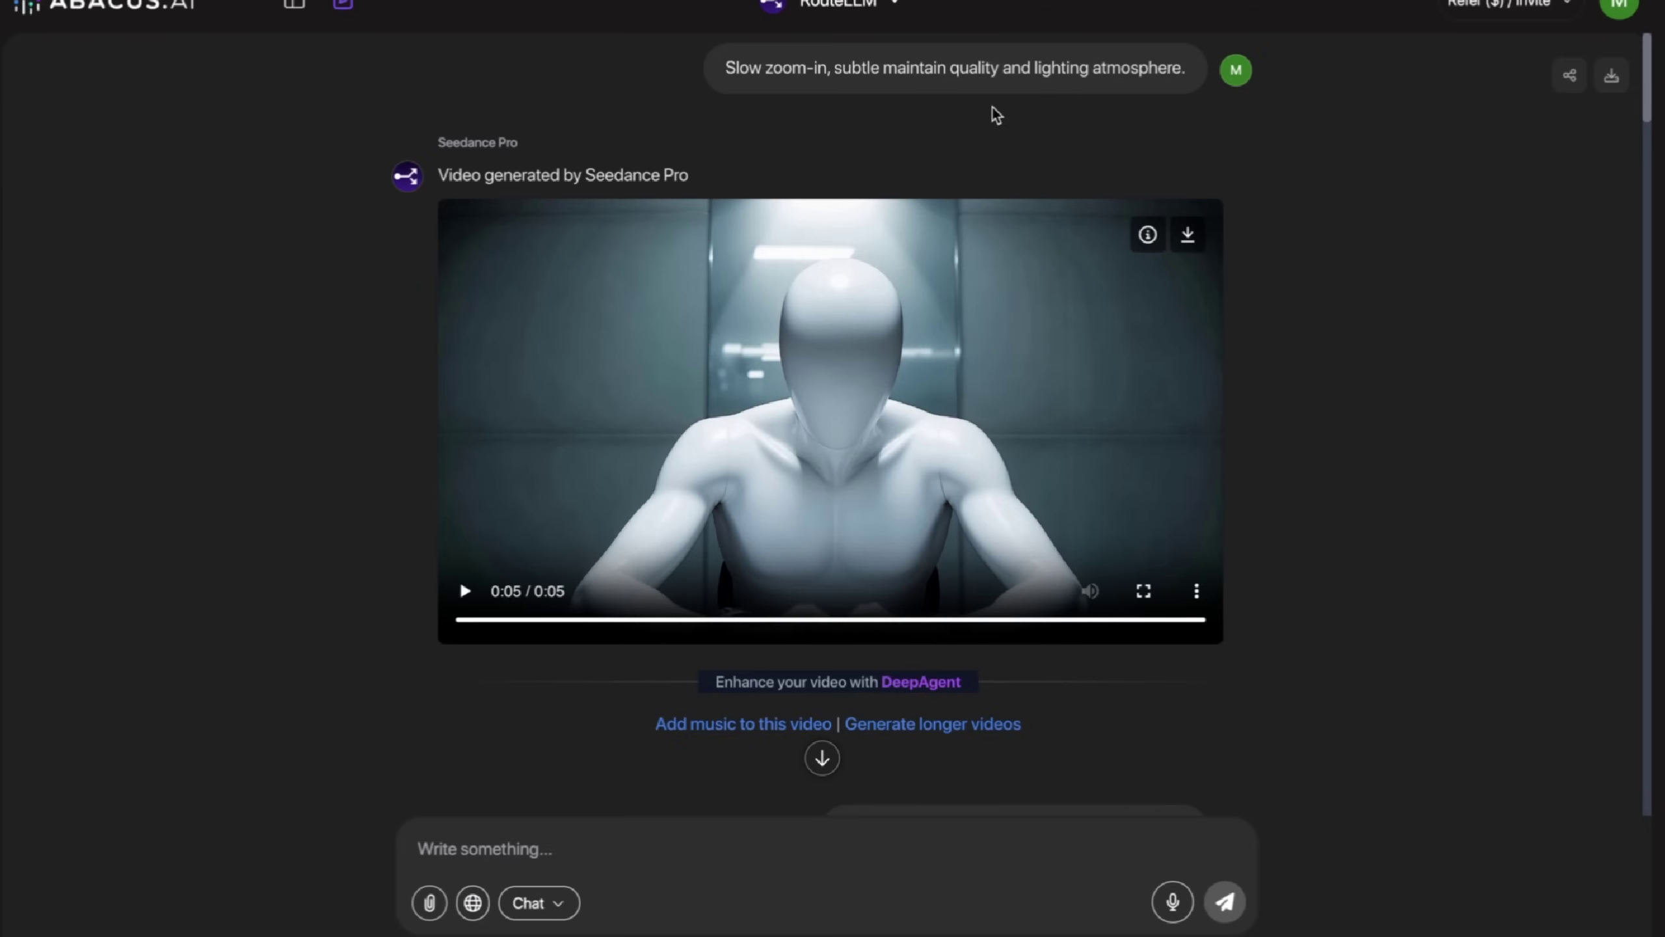
- Switch to OpenArt and set up Image to Video with the Seedance 1.0 model, 1080p resolution and Pro quality mode
mouse_move(879, 2)
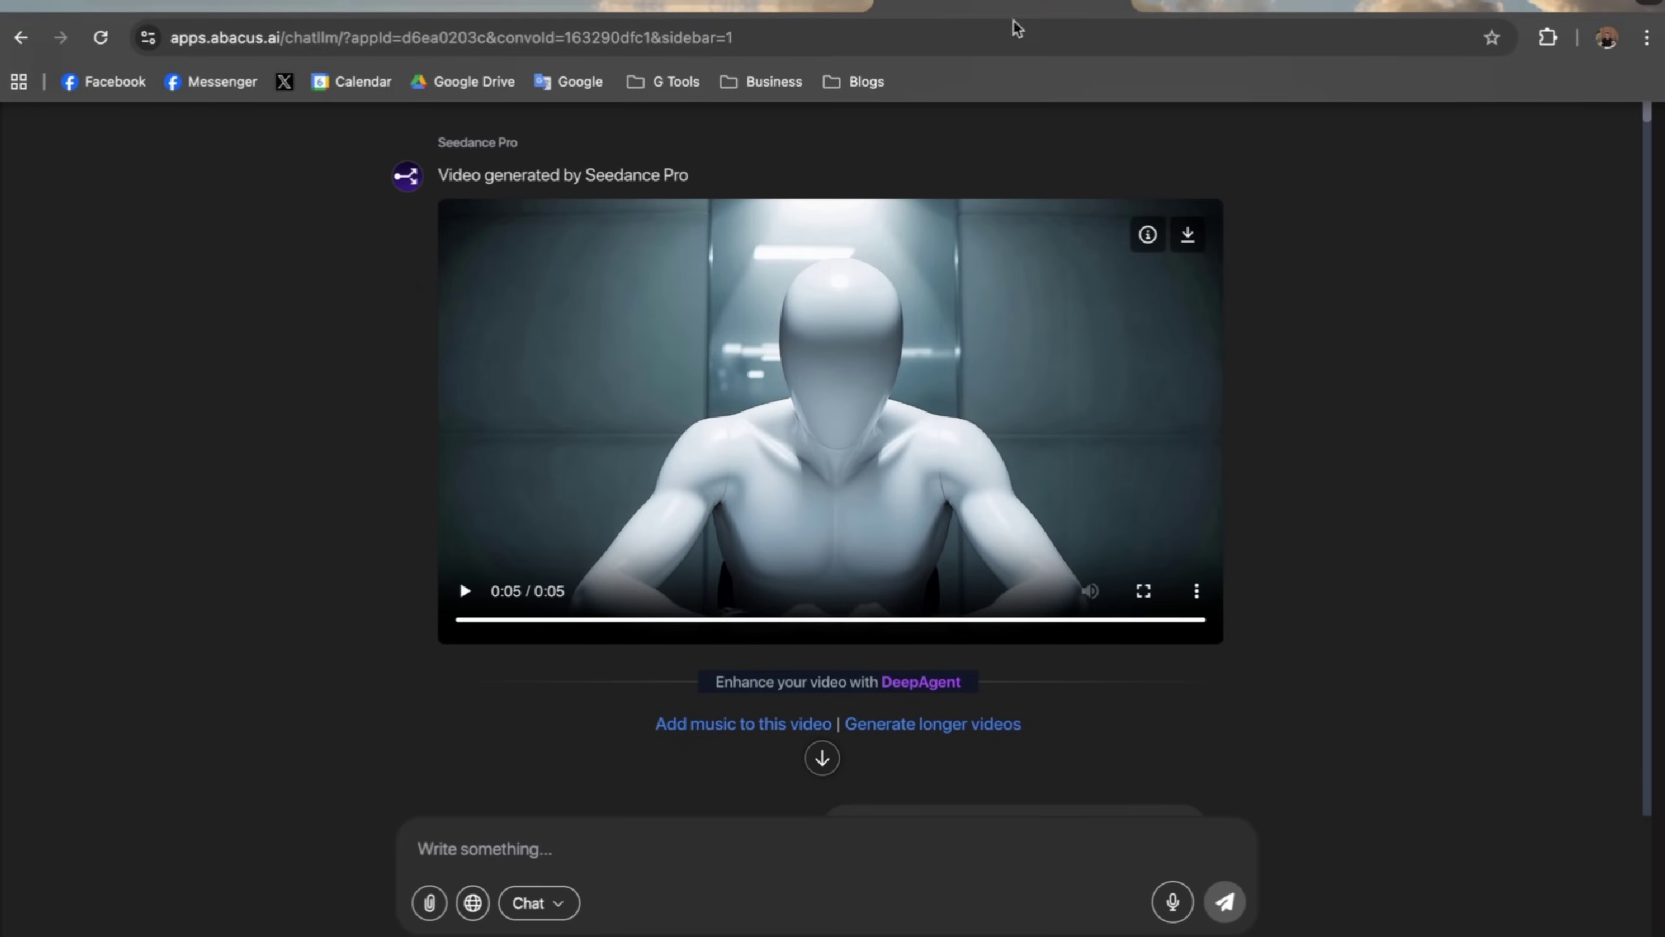
left_click(1155, 3)
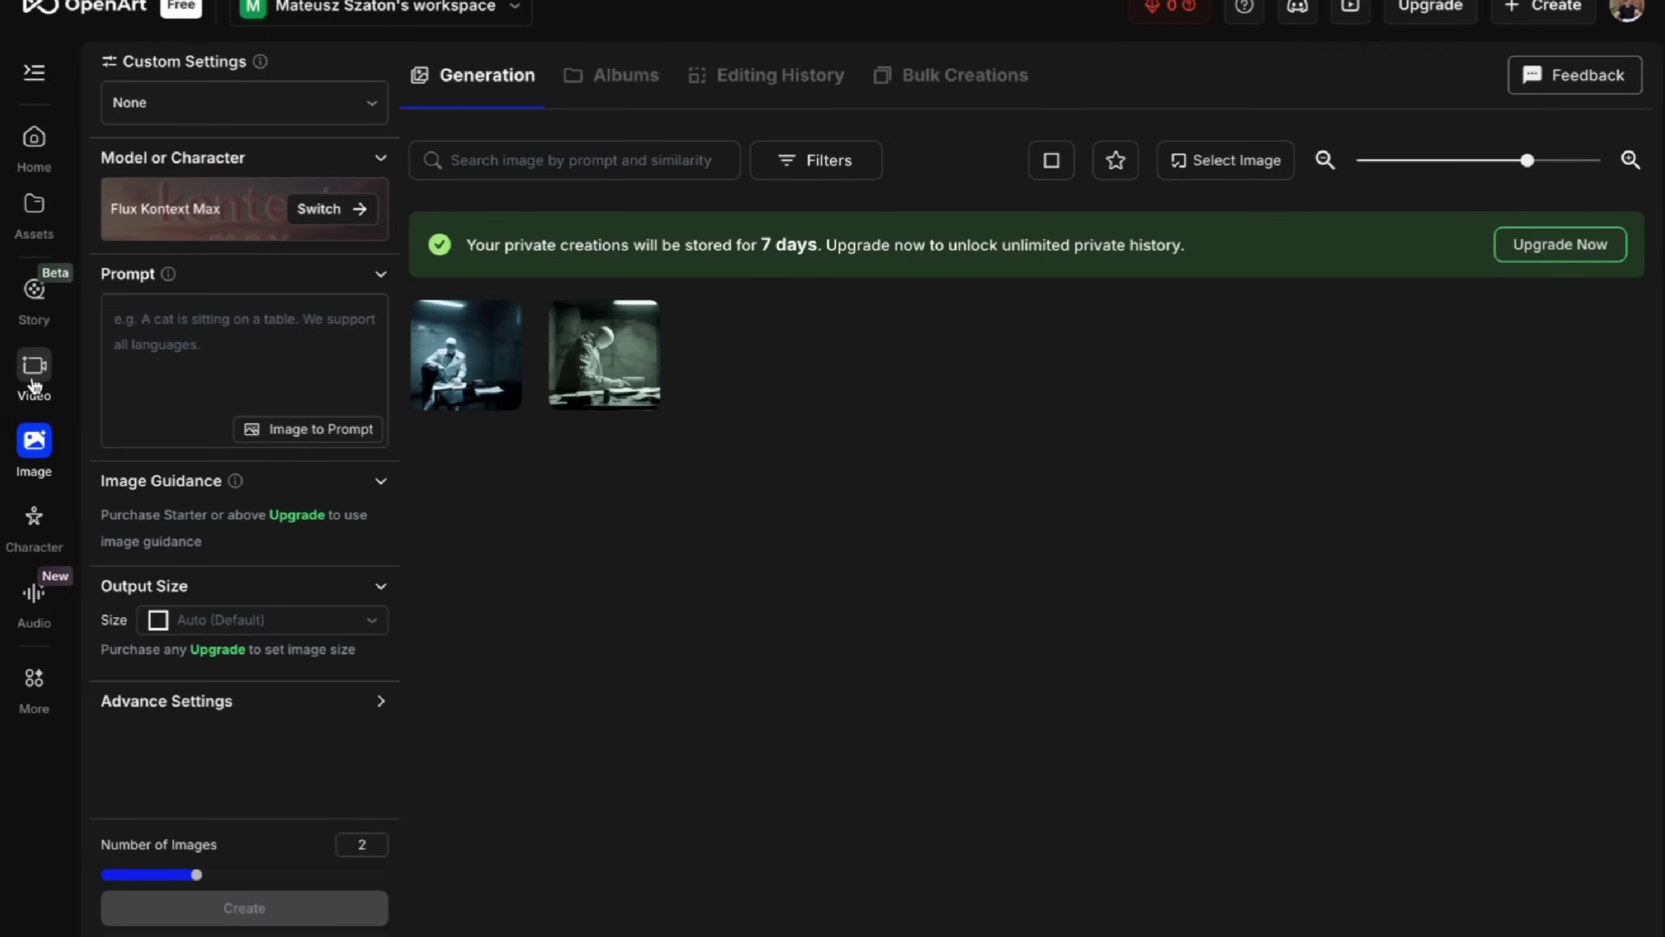
left_click(34, 374)
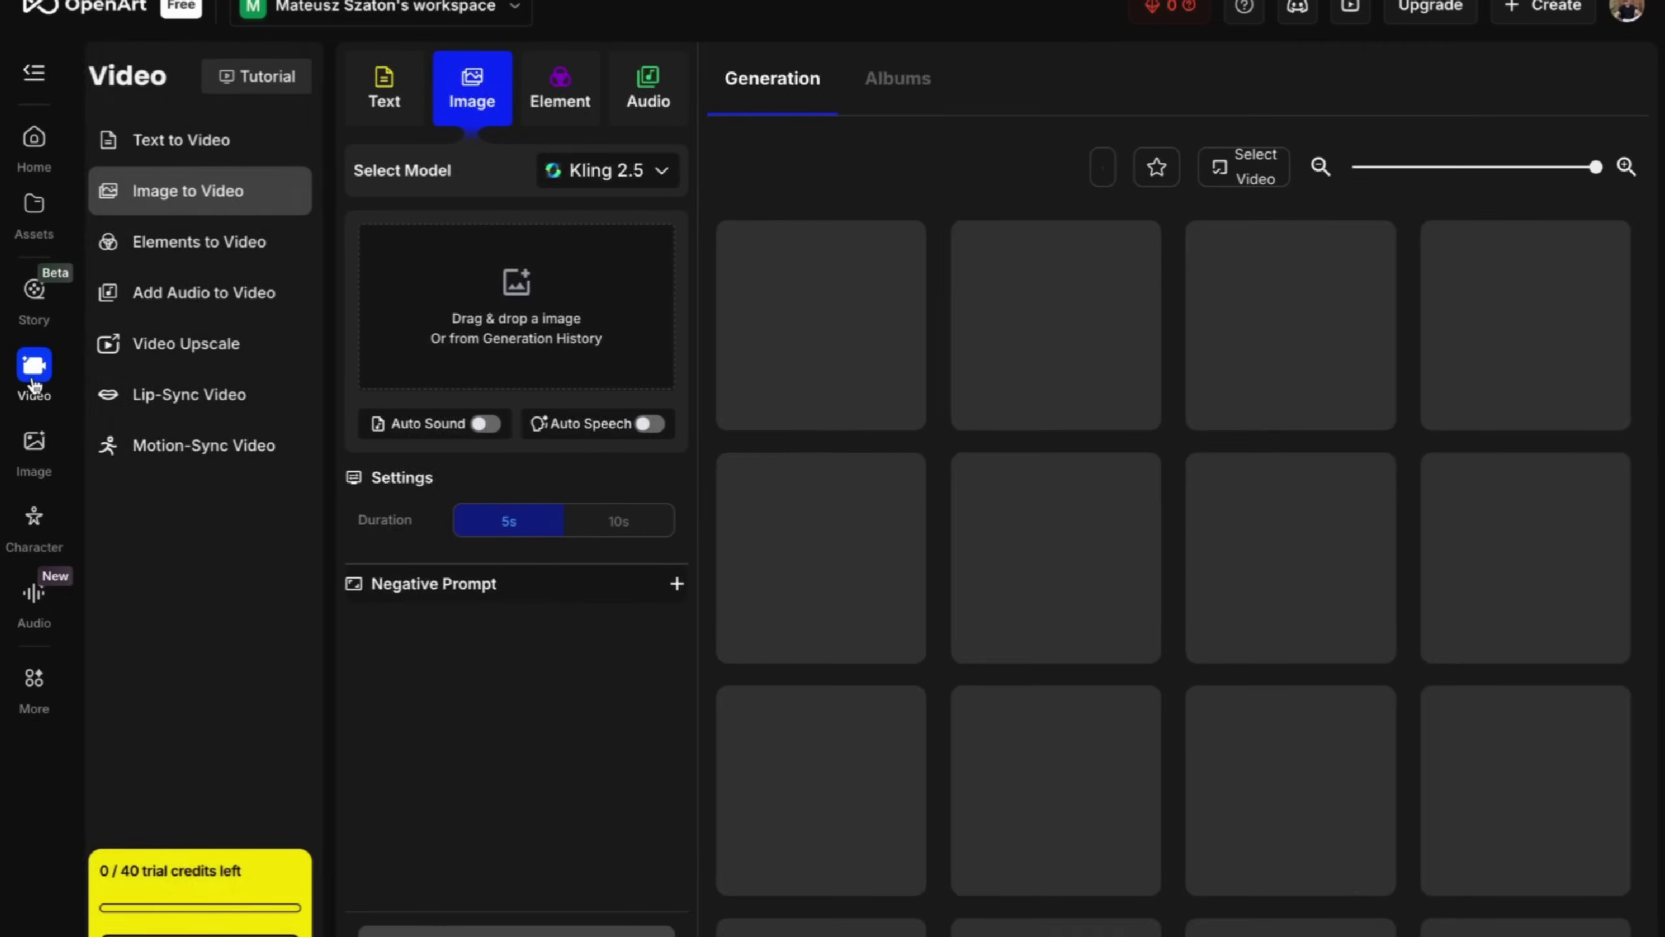
left_click(610, 184)
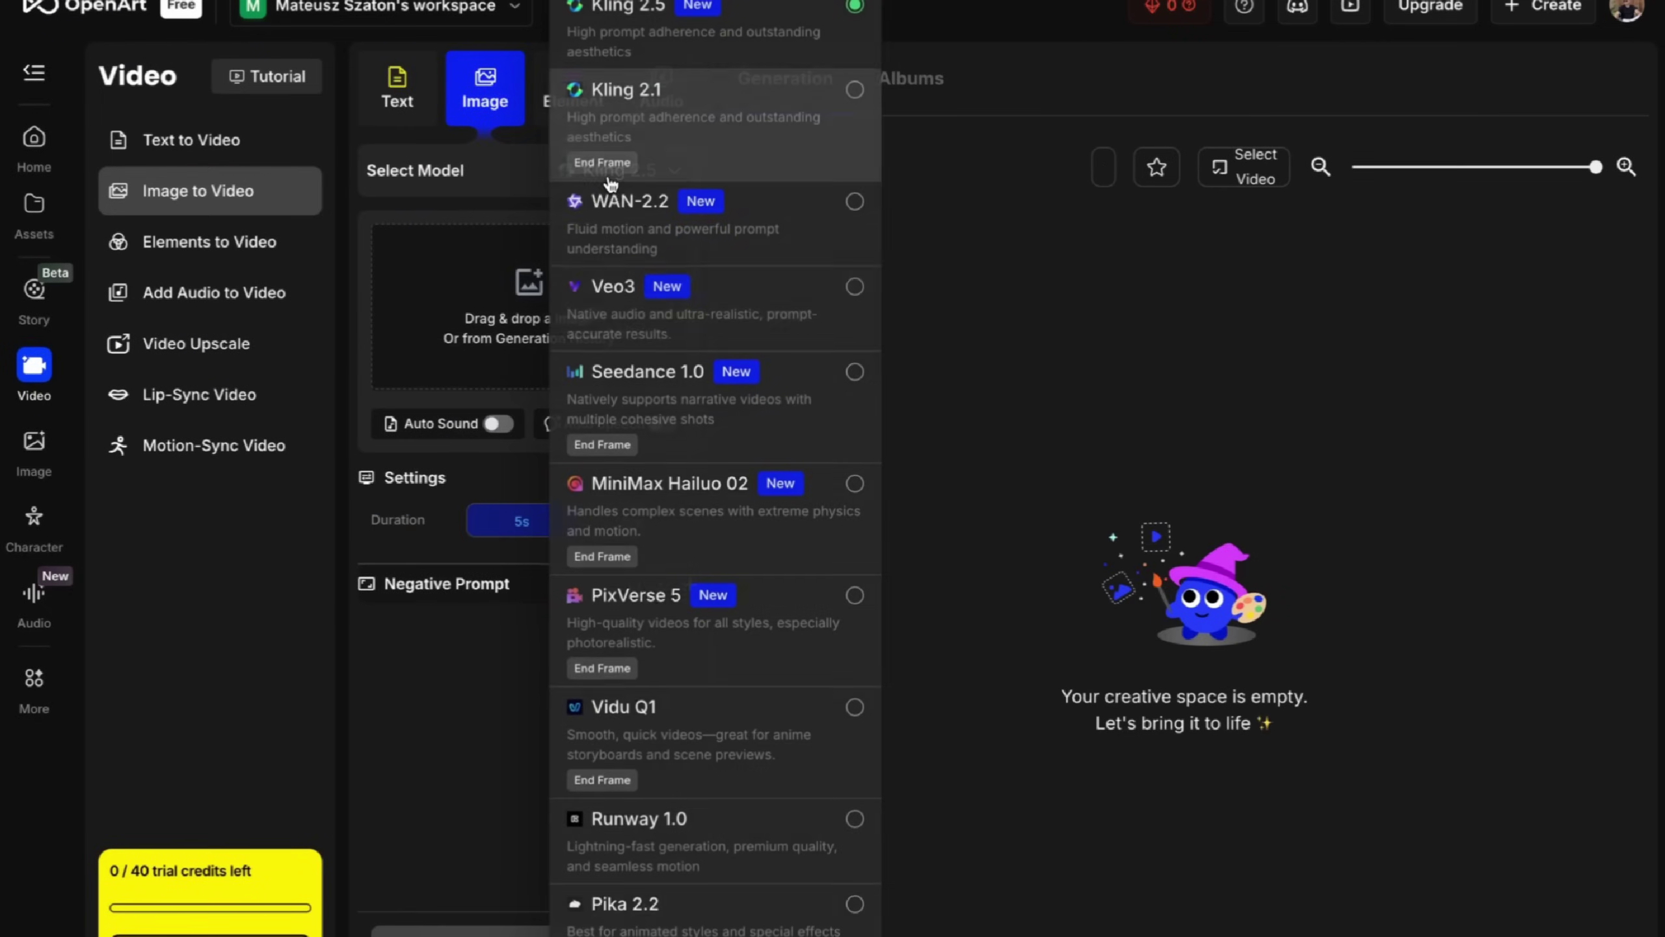
left_click(663, 401)
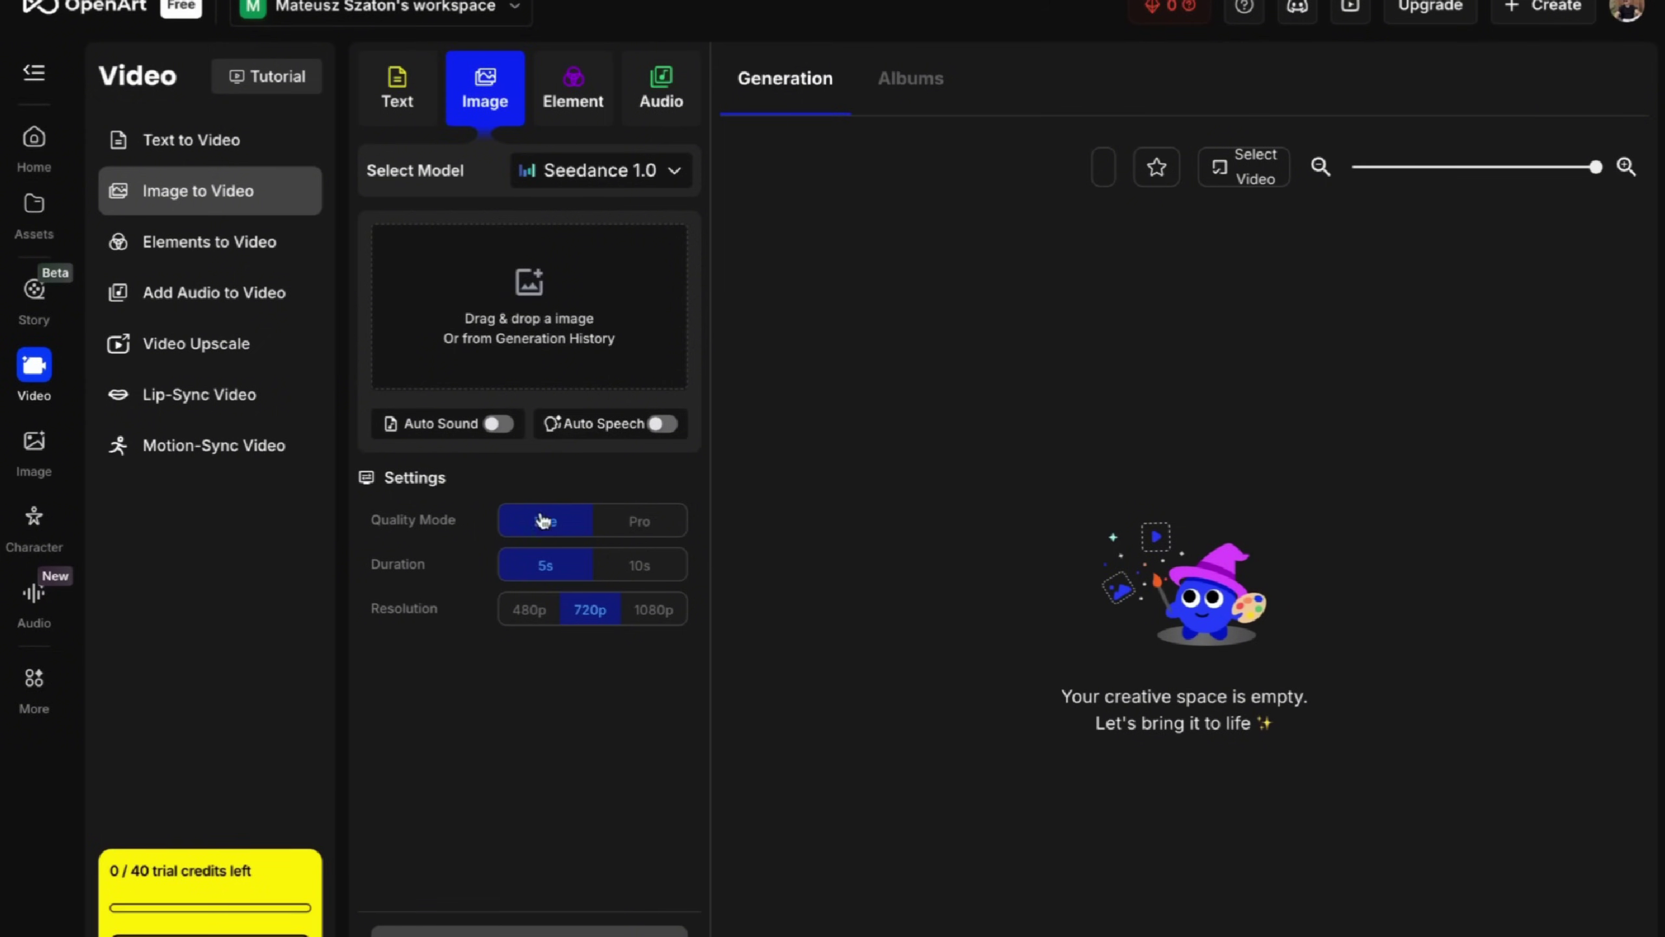
left_click(651, 620)
left_click(636, 533)
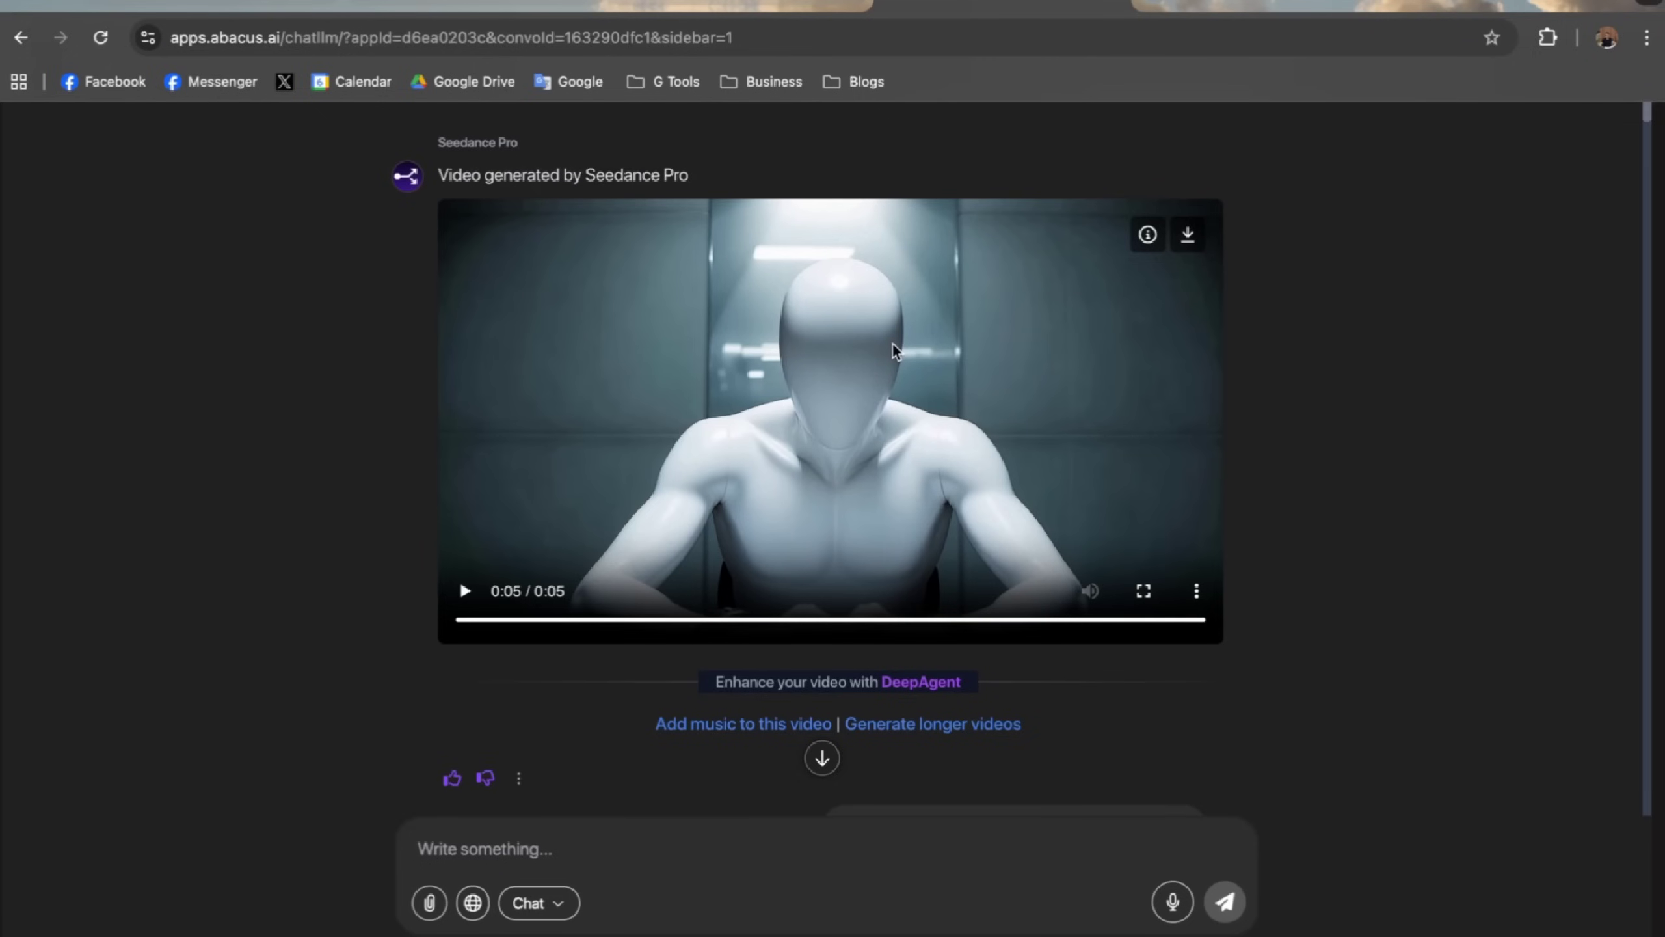
- Return to the Abacus.AI chat in full screen and play the two slow zoom-in videos, comparing each with its prompt
key("ctrl+super+f")
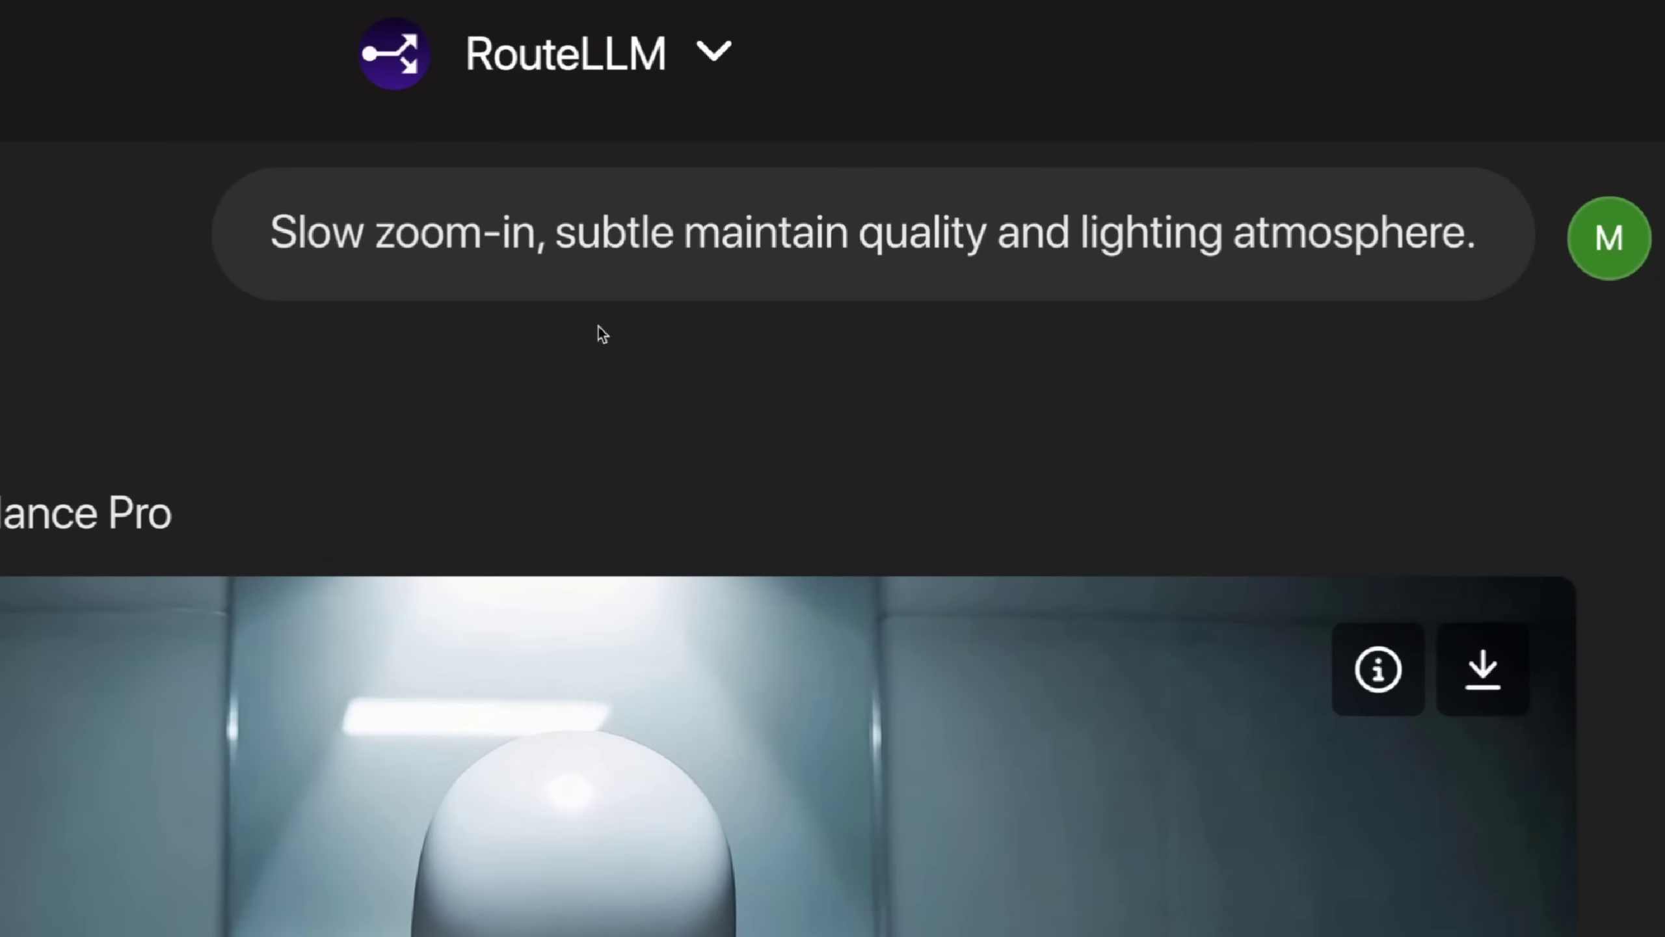
scroll(310, 307, "down", 3)
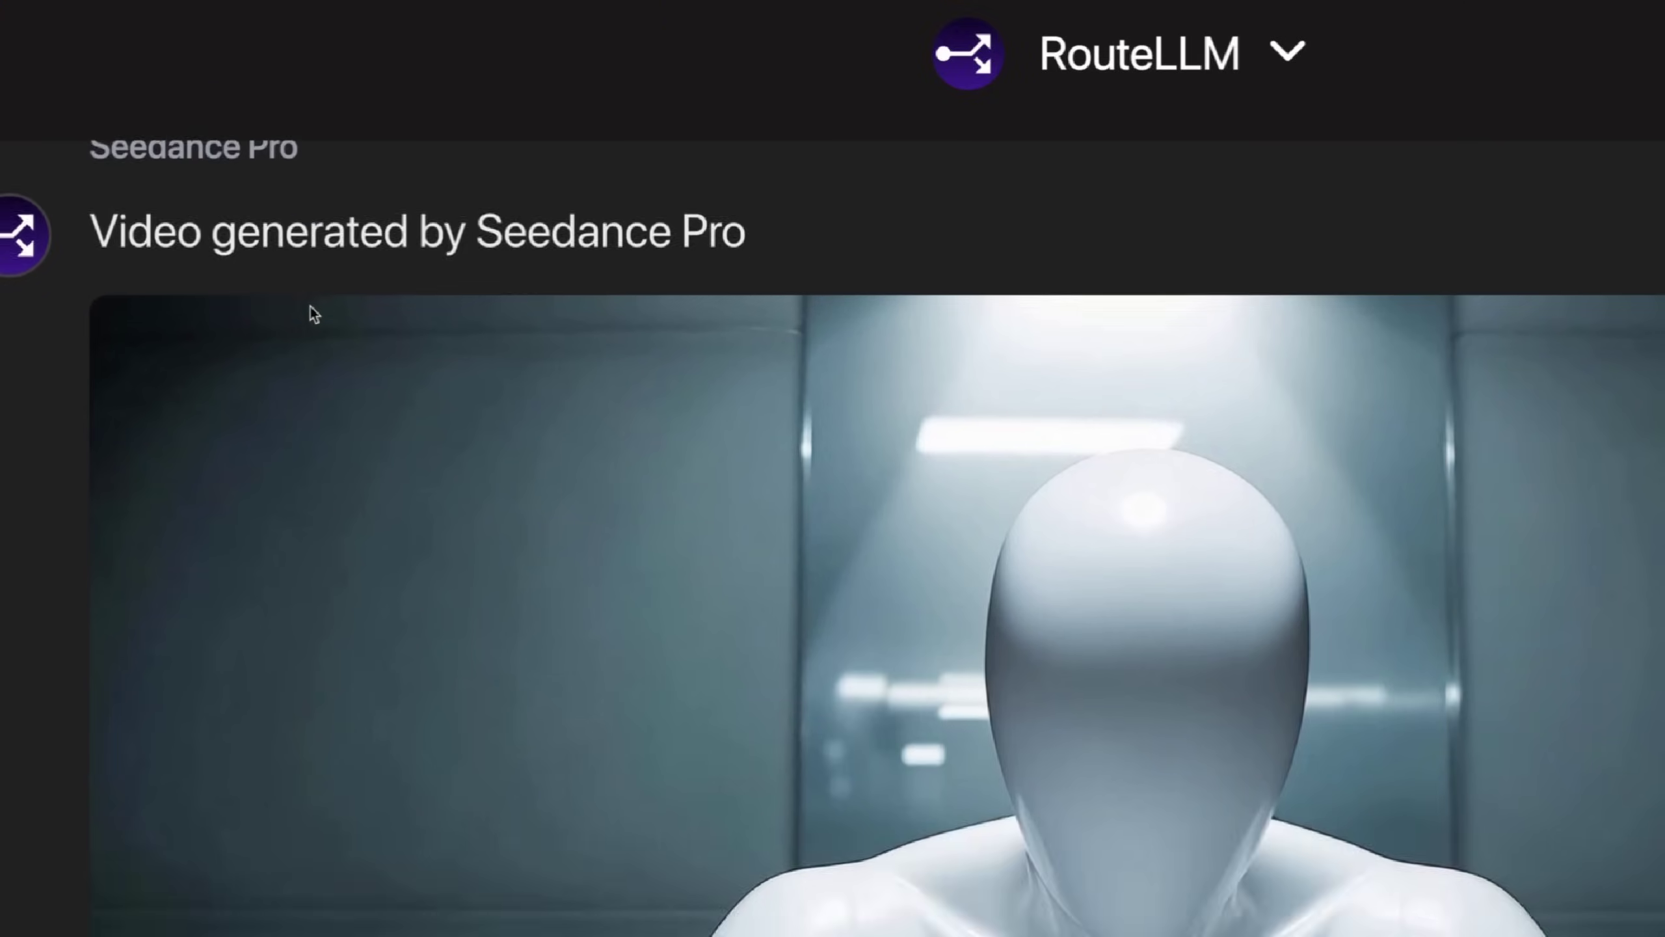
left_click(229, 693)
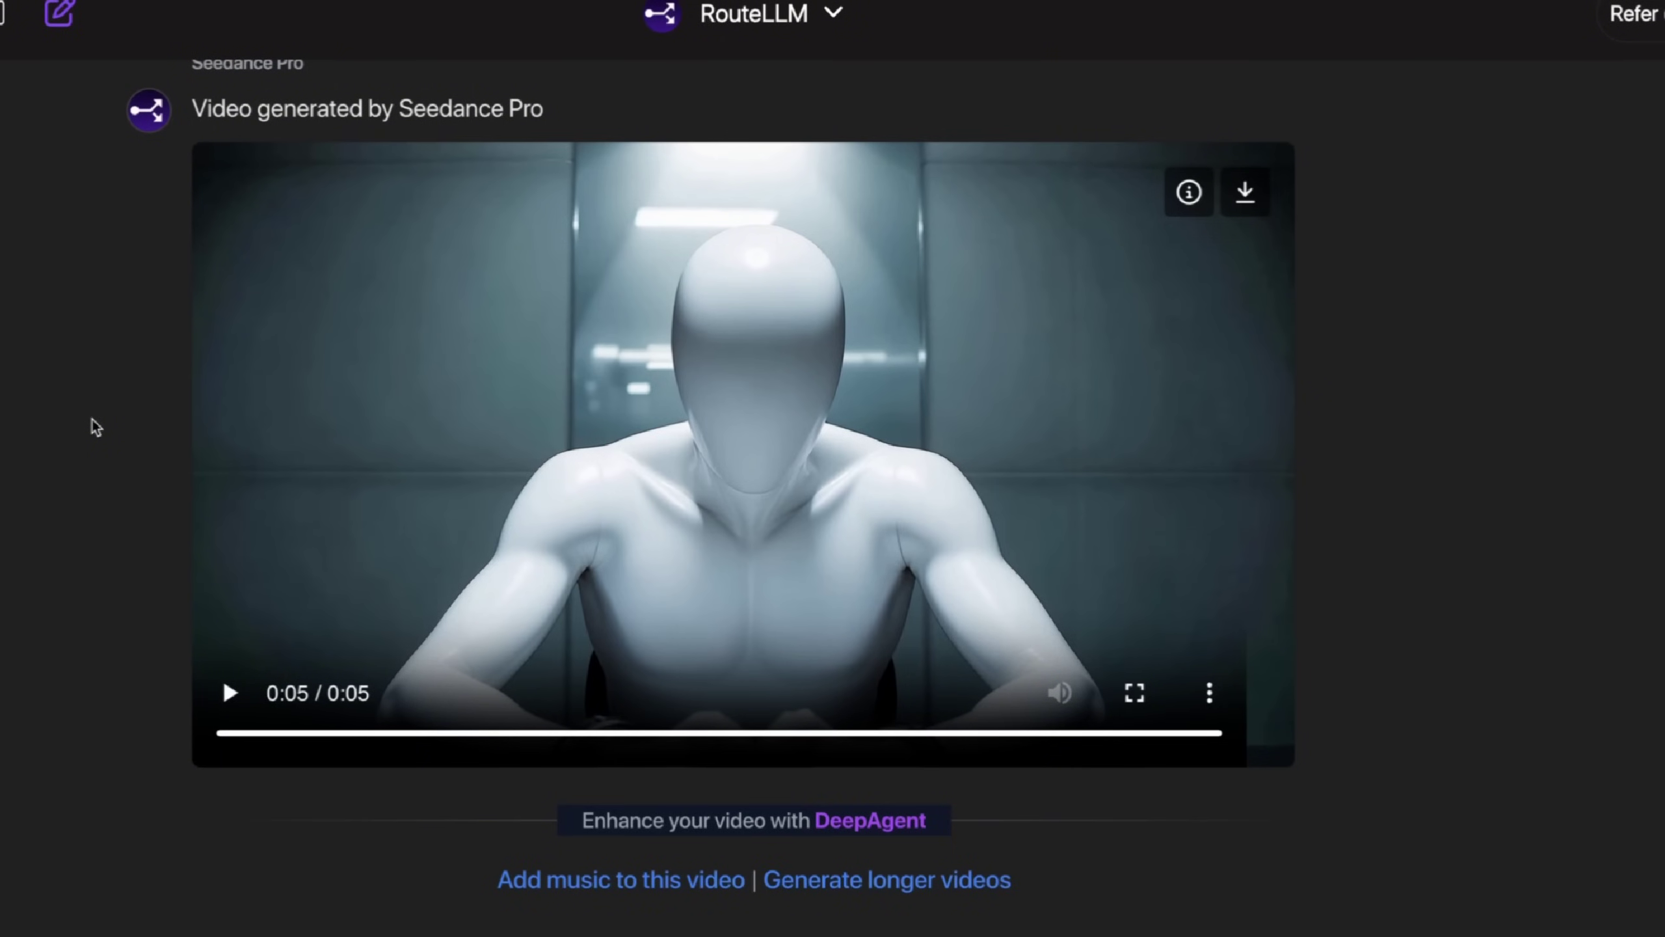
scroll(91, 418, "down", 10)
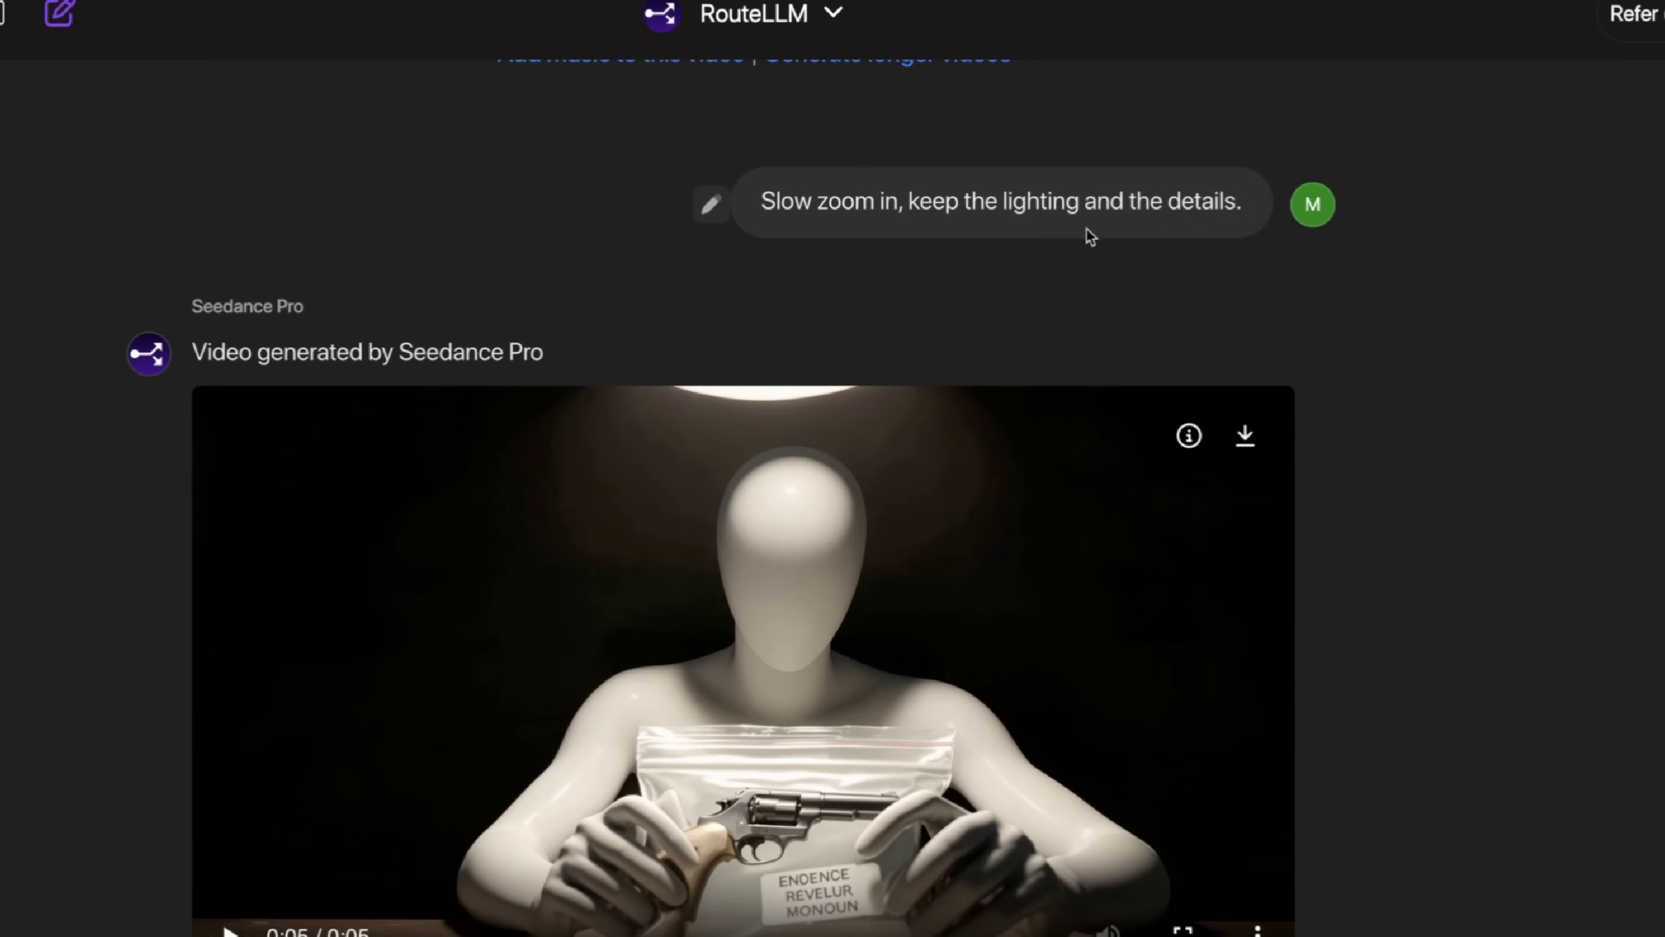
scroll(211, 755, "down", 2)
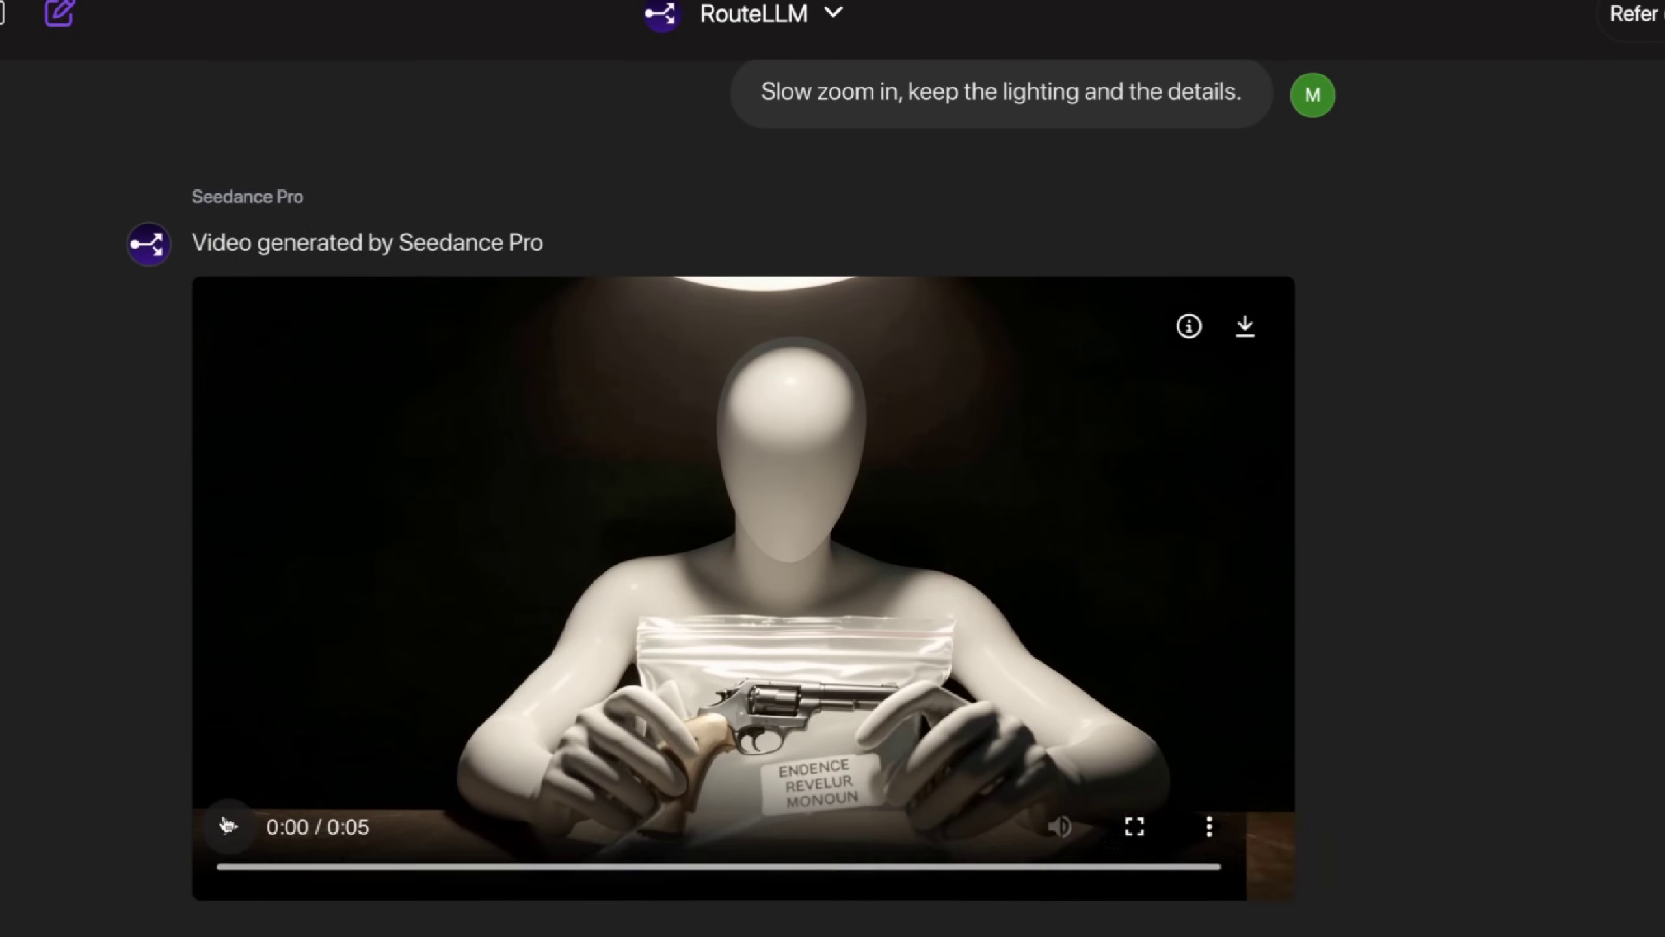
left_click(210, 755)
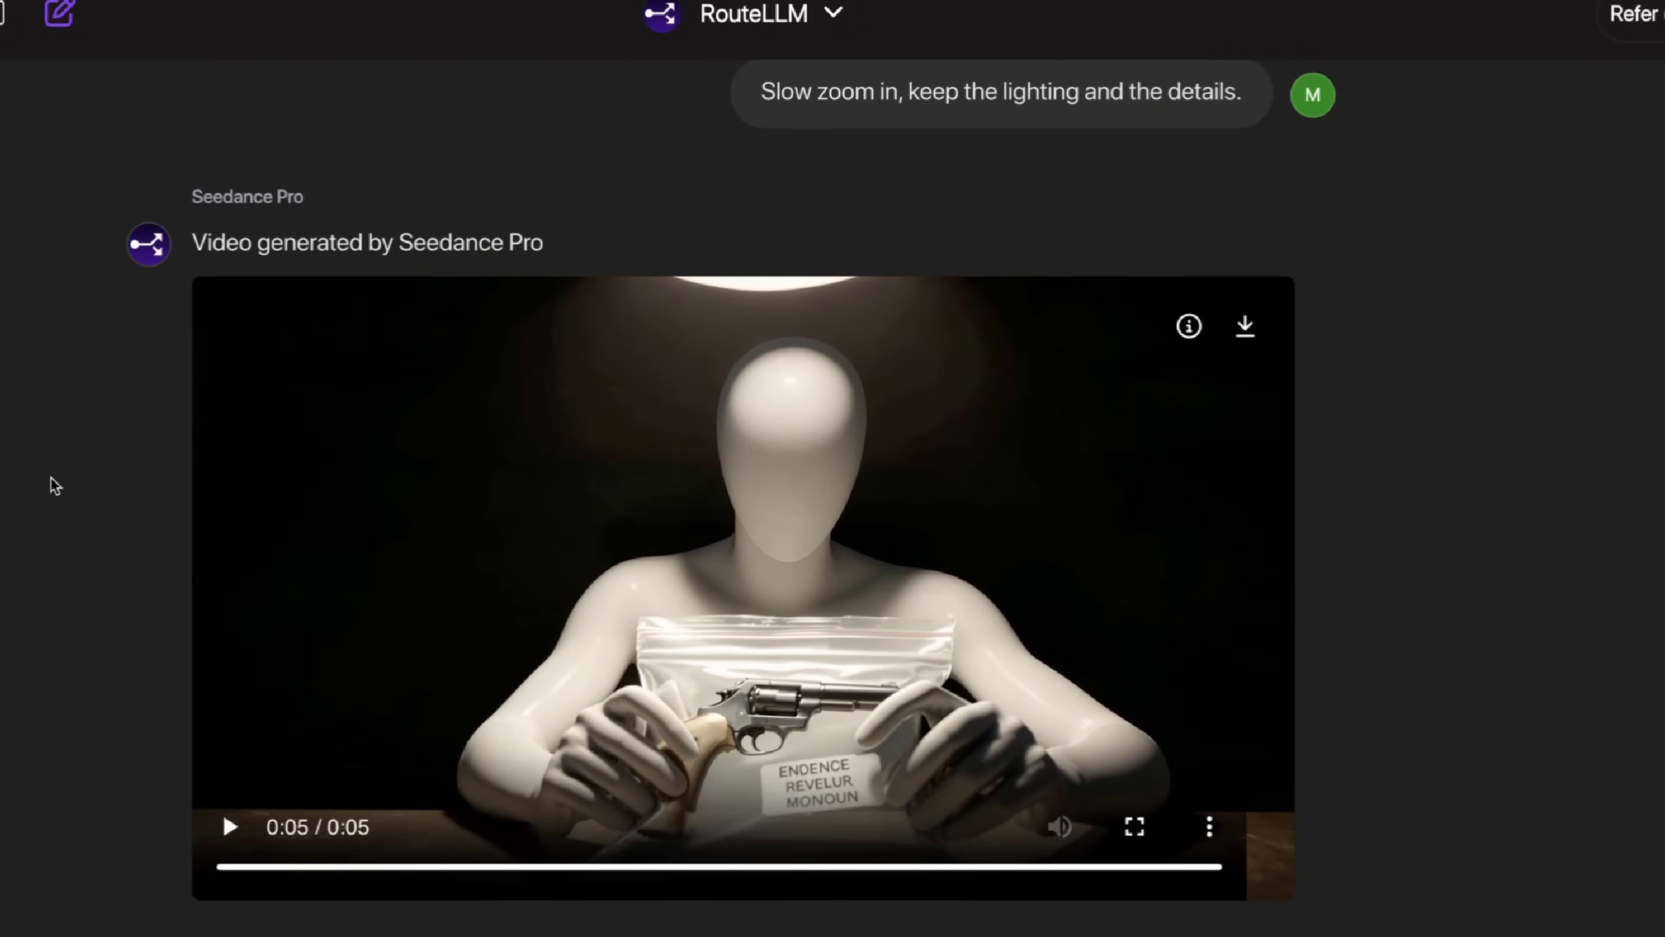
- Play the prison cell video generated from the prompt "The character is digging in the ground"
scroll(52, 479, "down", 7)
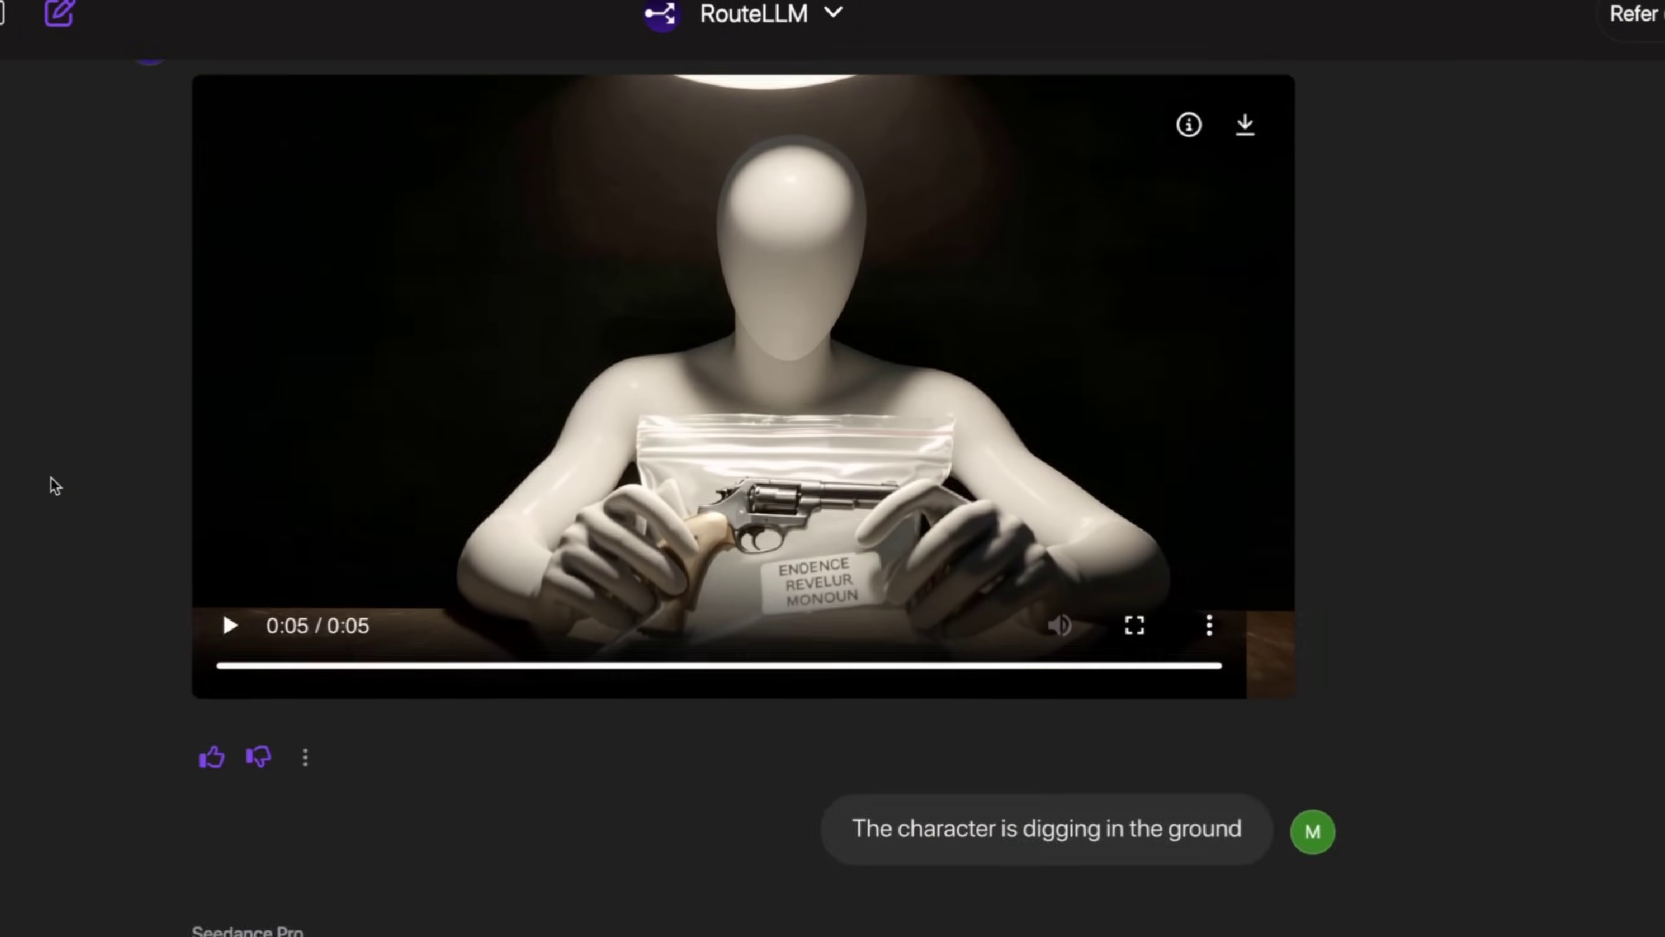
scroll(51, 478, "down", 5)
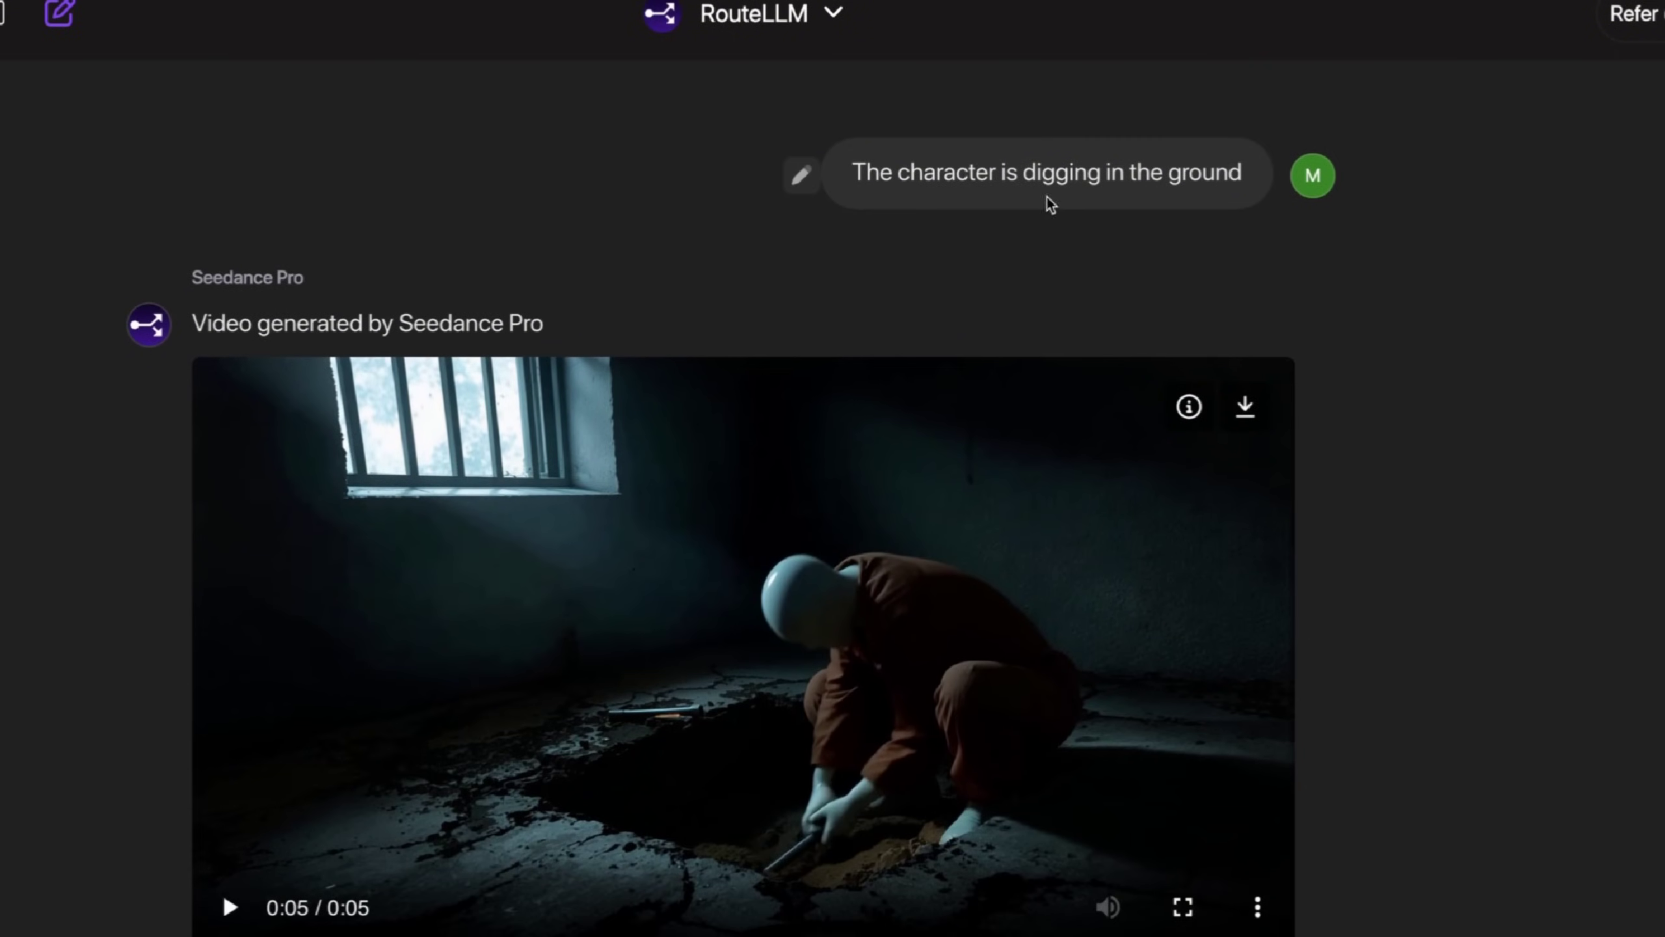
left_click(229, 911)
scroll(253, 791, "down", 2)
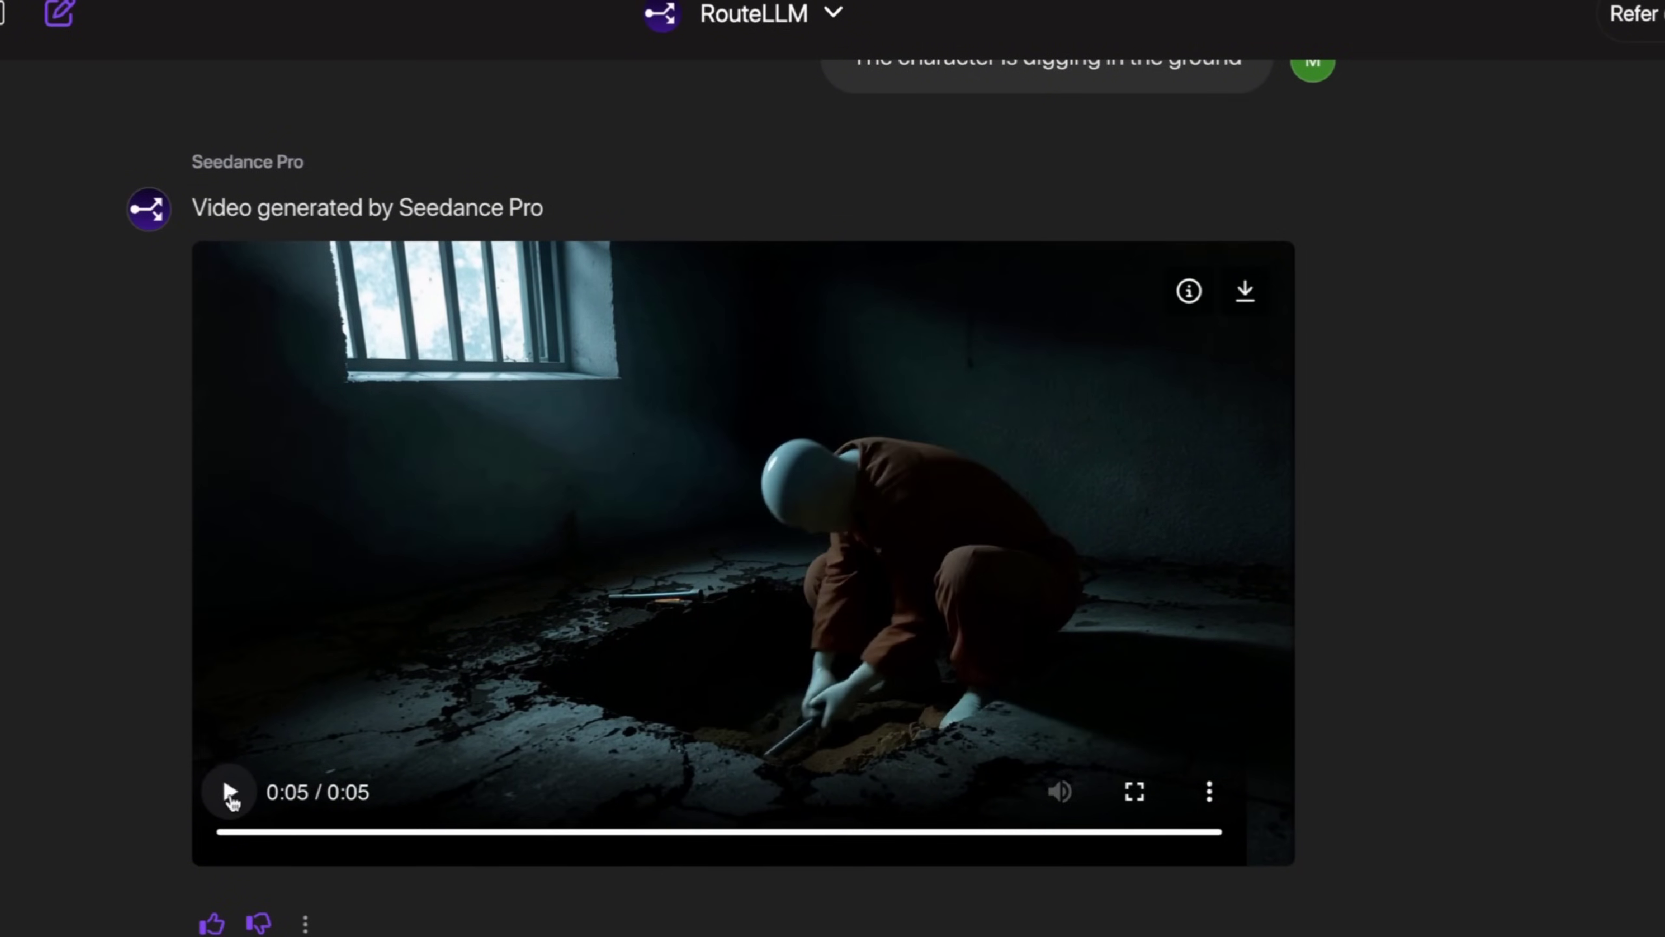
- Replay the digging video, and play the video generated from "a character is writing in the notebook" twice
left_click(229, 792)
scroll(164, 567, "down", 10)
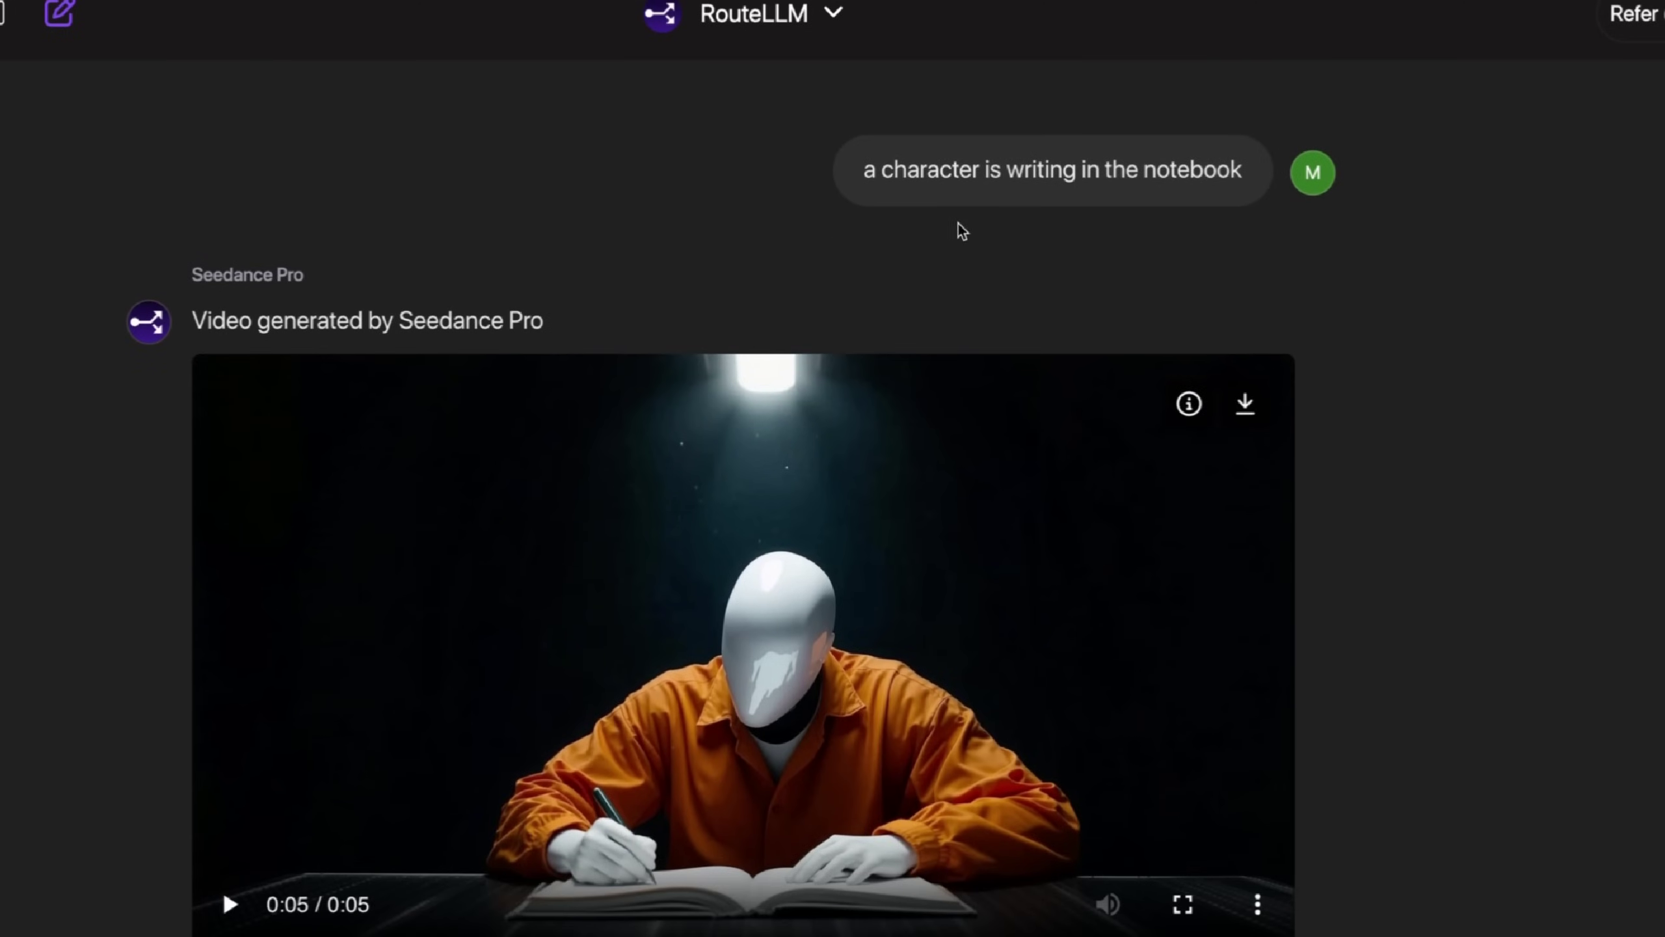
scroll(1026, 253, "down", 1)
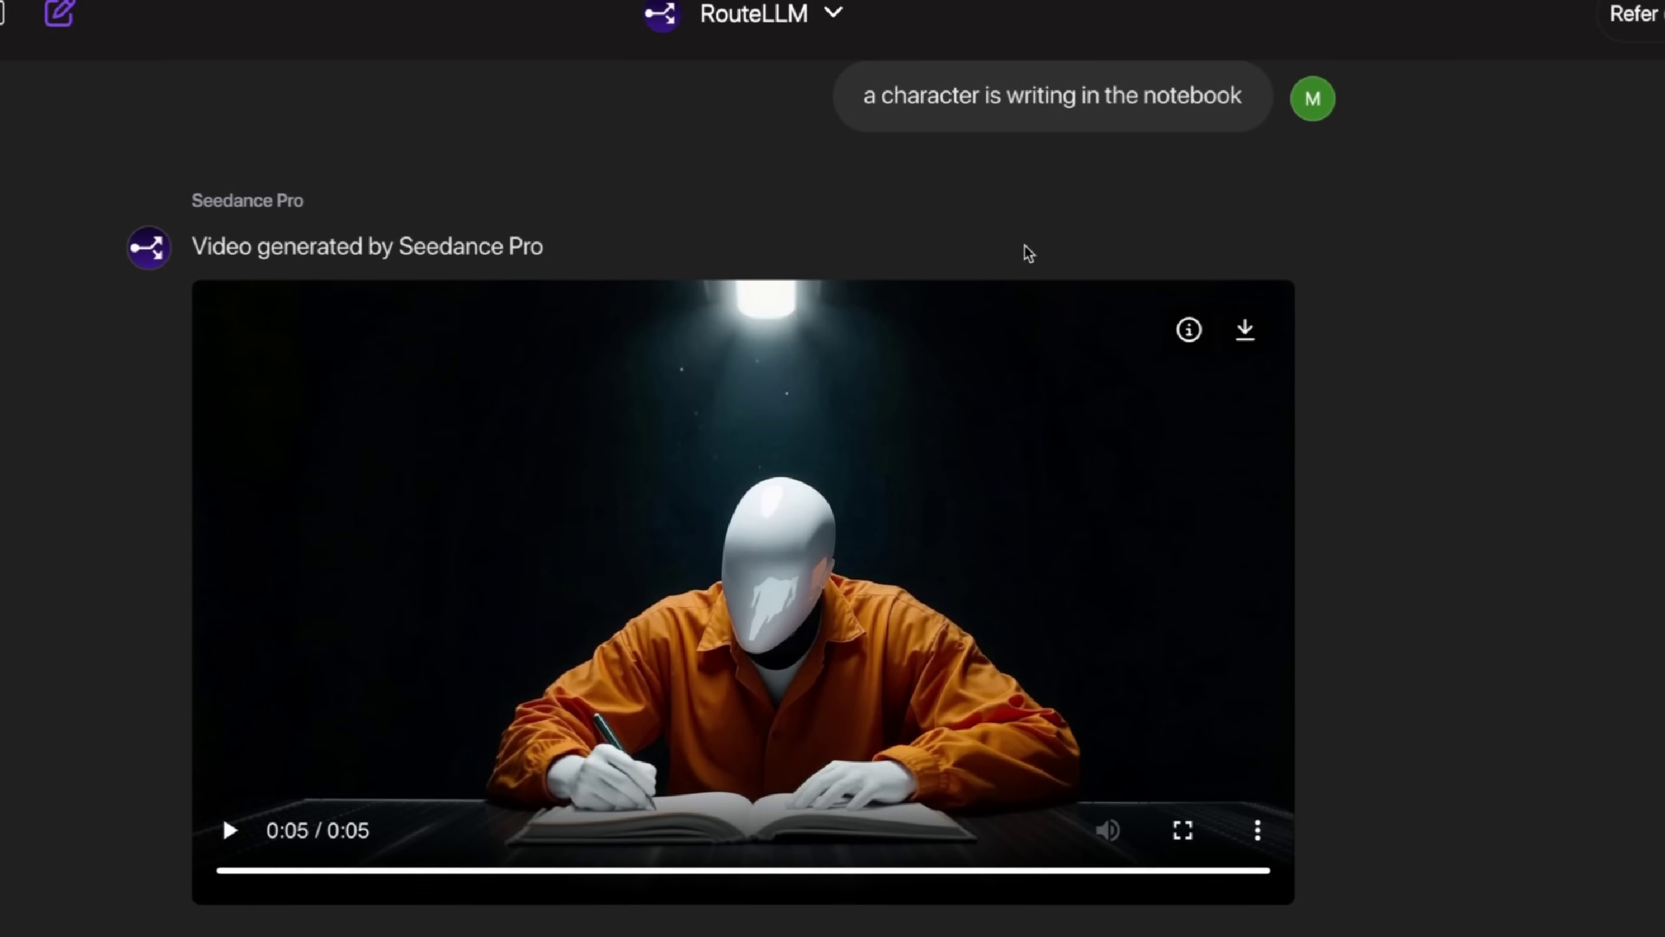
left_click(230, 832)
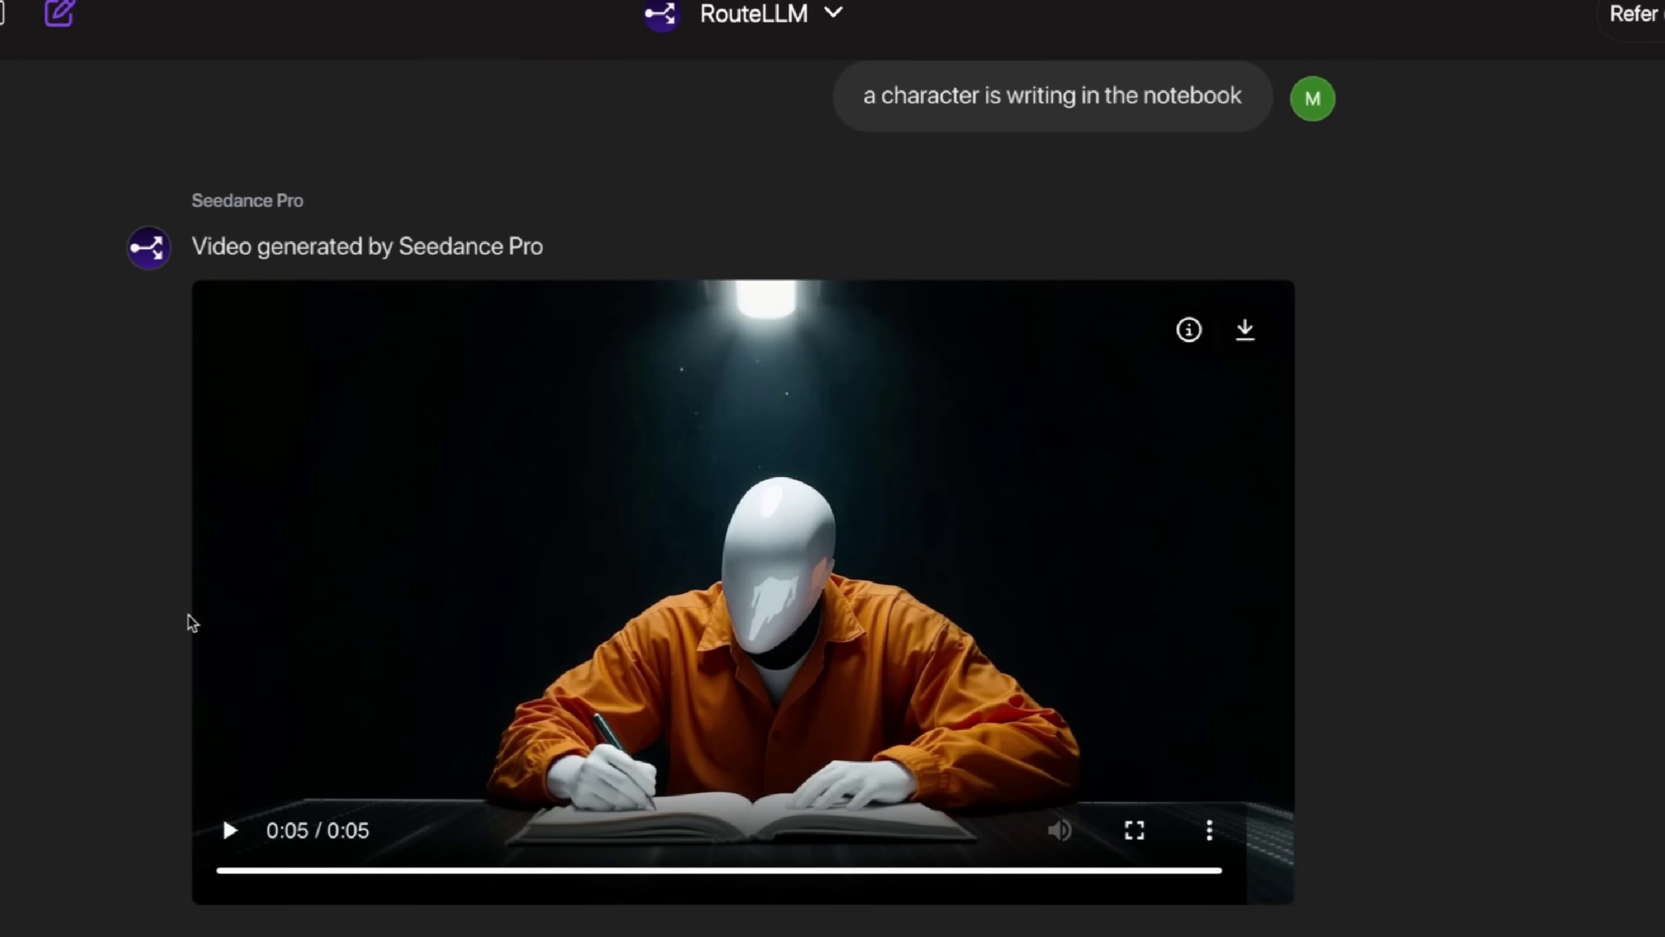
left_click(228, 830)
scroll(124, 562, "down", 3)
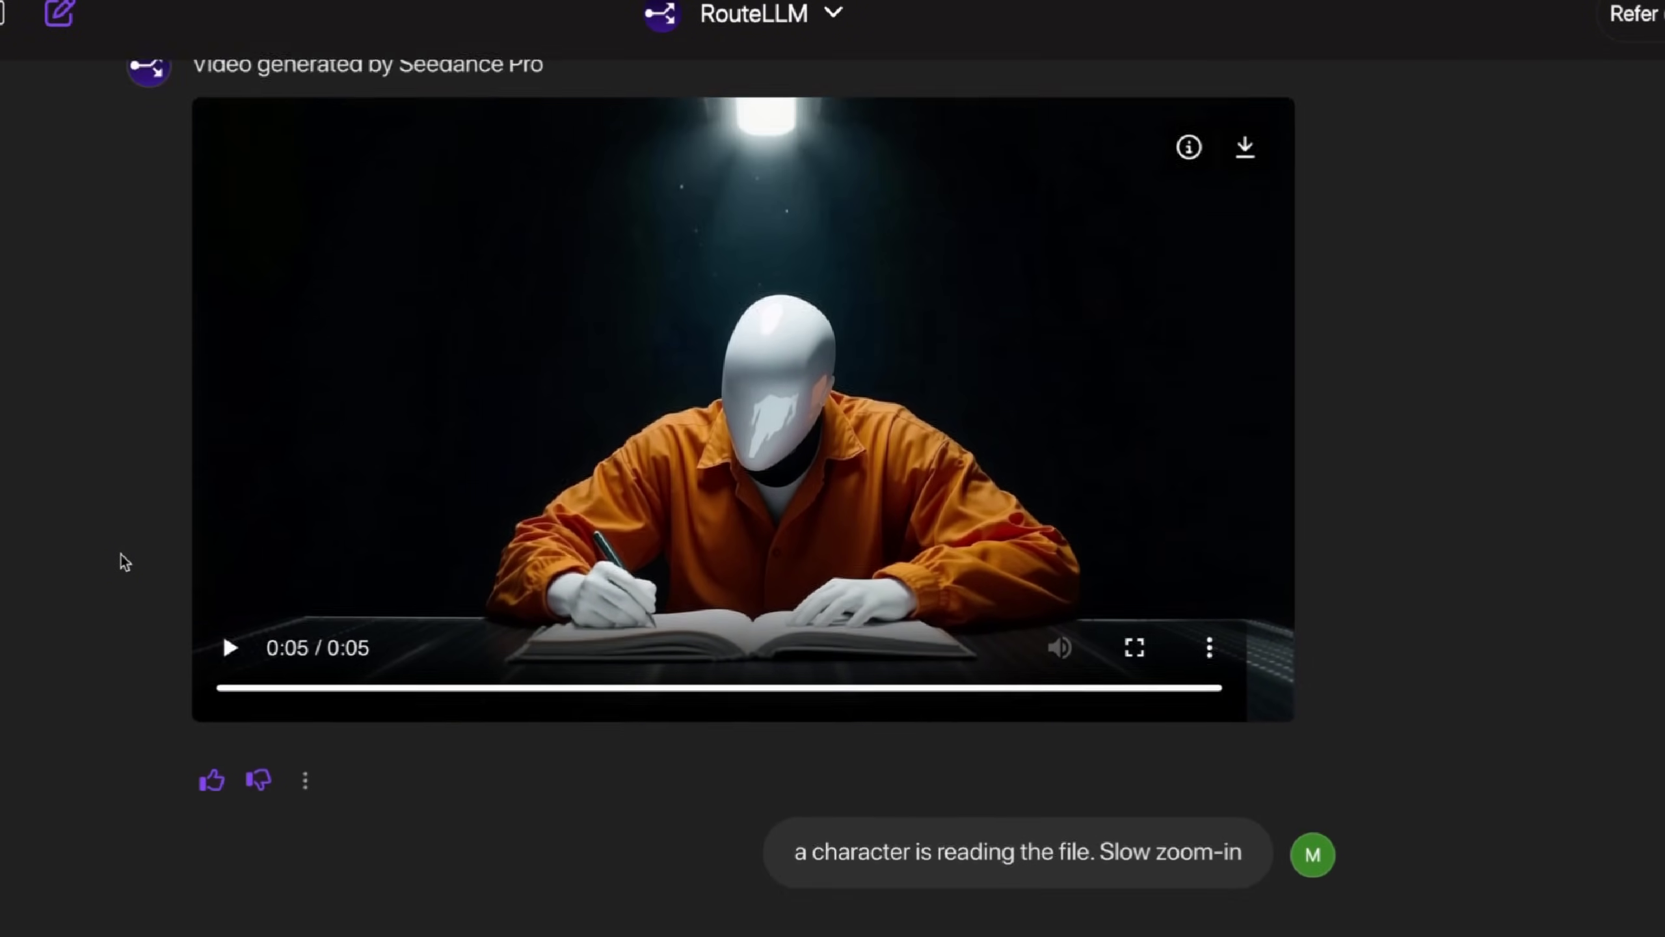
- Play and replay the video generated from the prompt "a character is reading the file. Slow zoom-in"
scroll(124, 562, "down", 10)
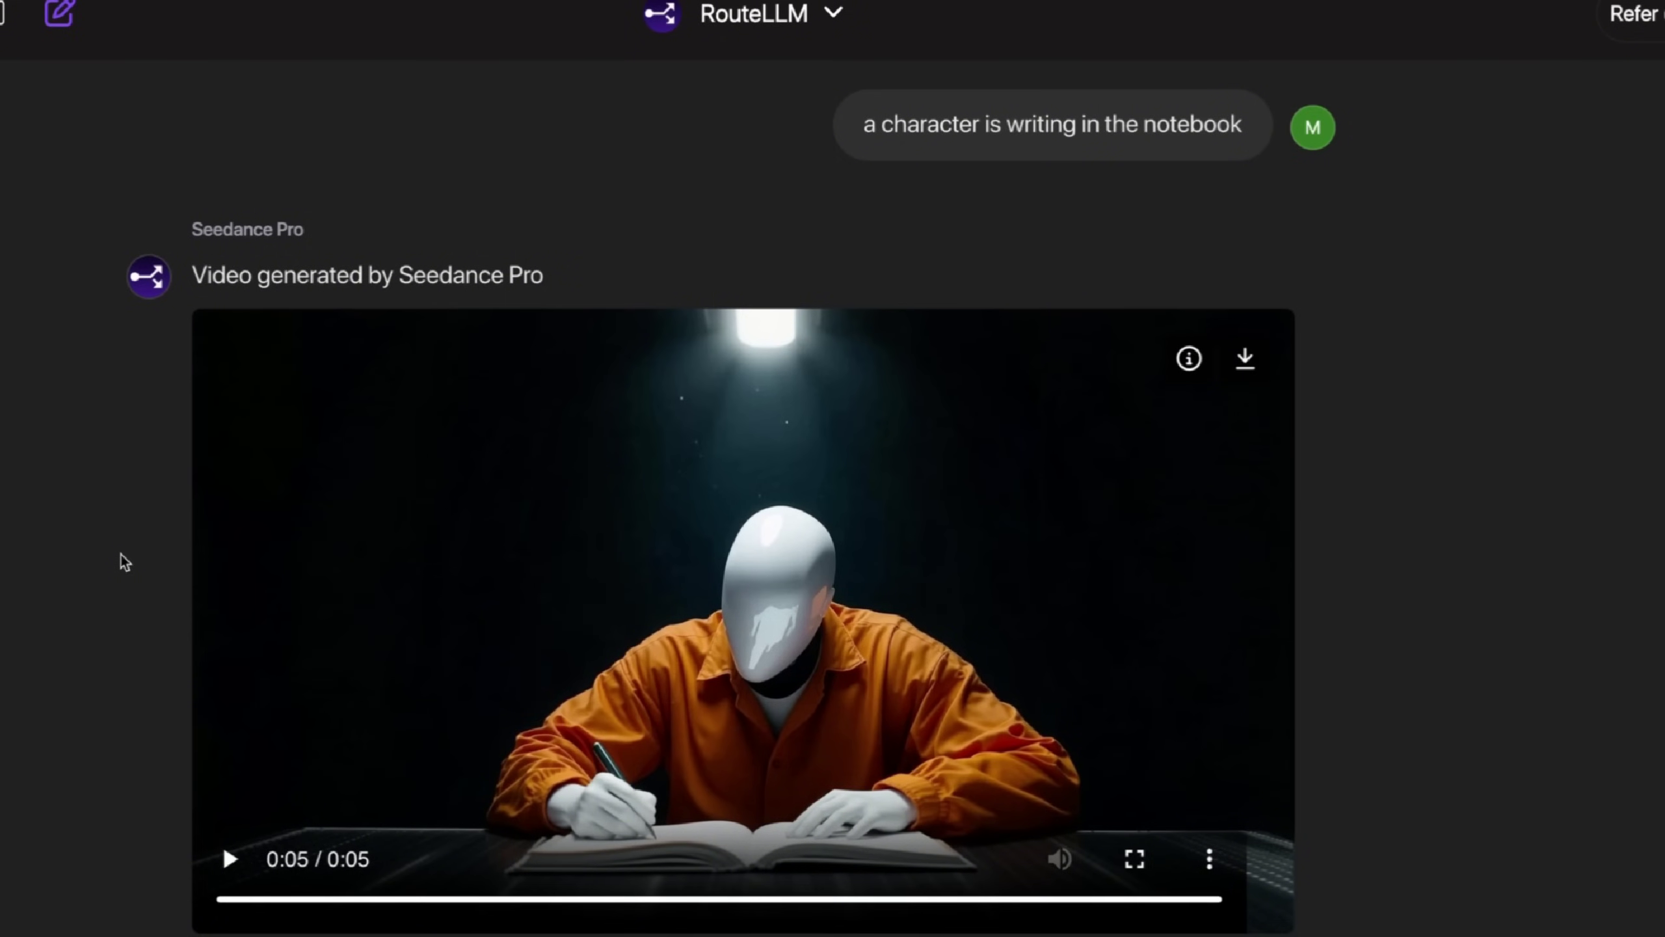
scroll(124, 562, "down", 10)
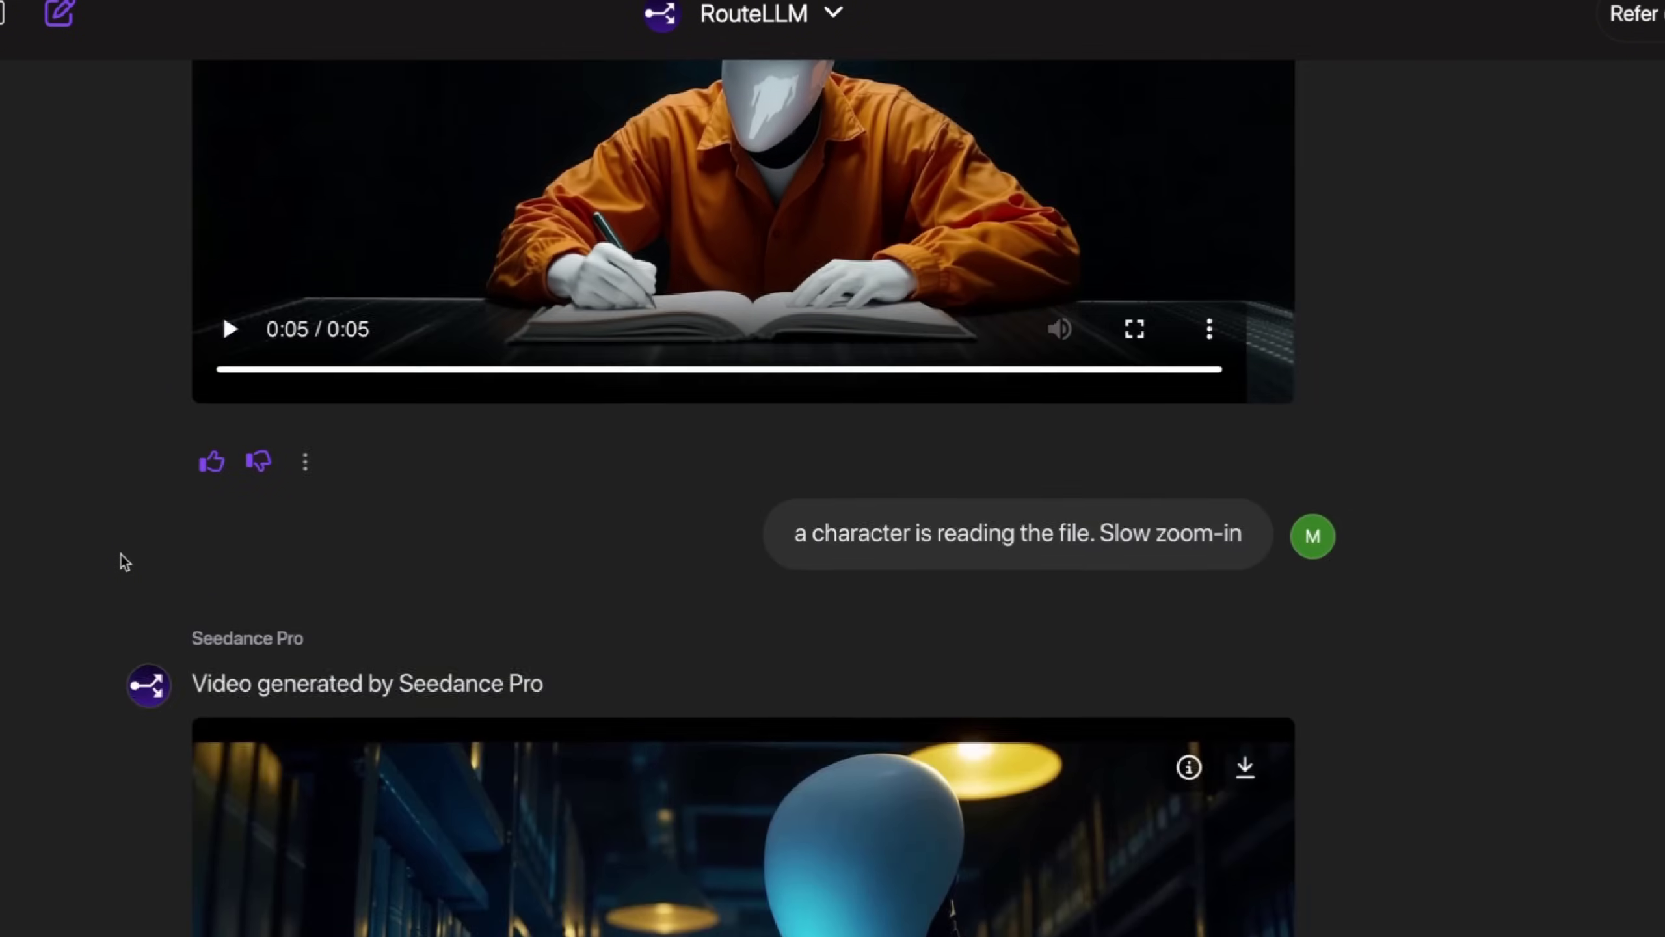
scroll(121, 554, "down", 2)
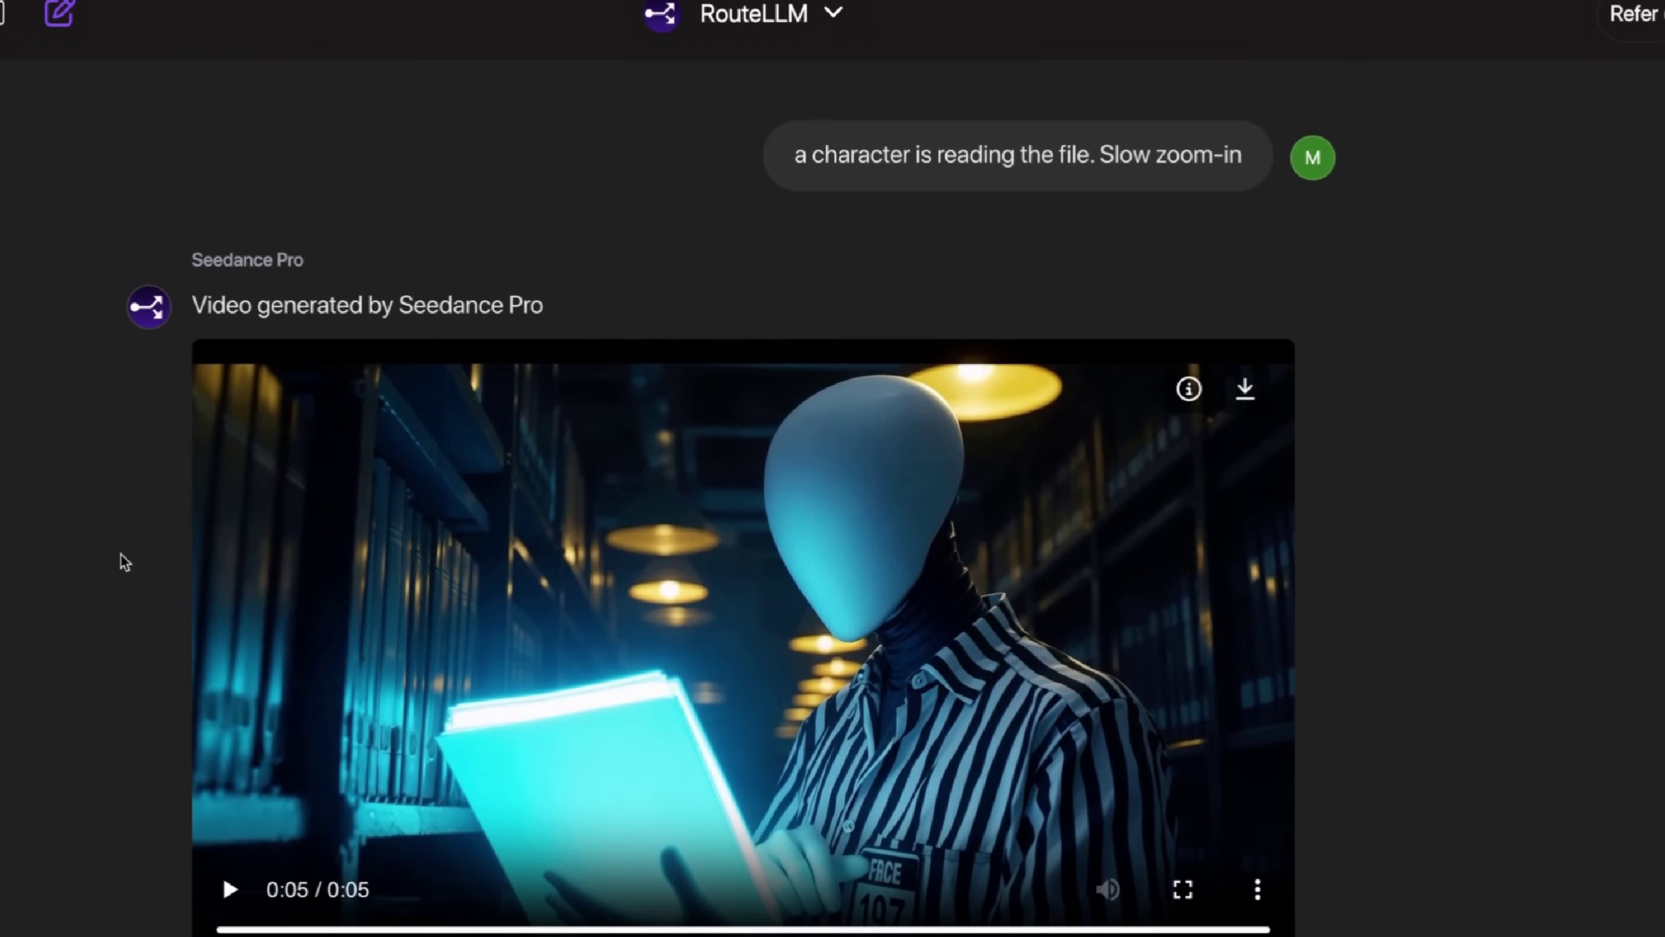
scroll(124, 562, "down", 1)
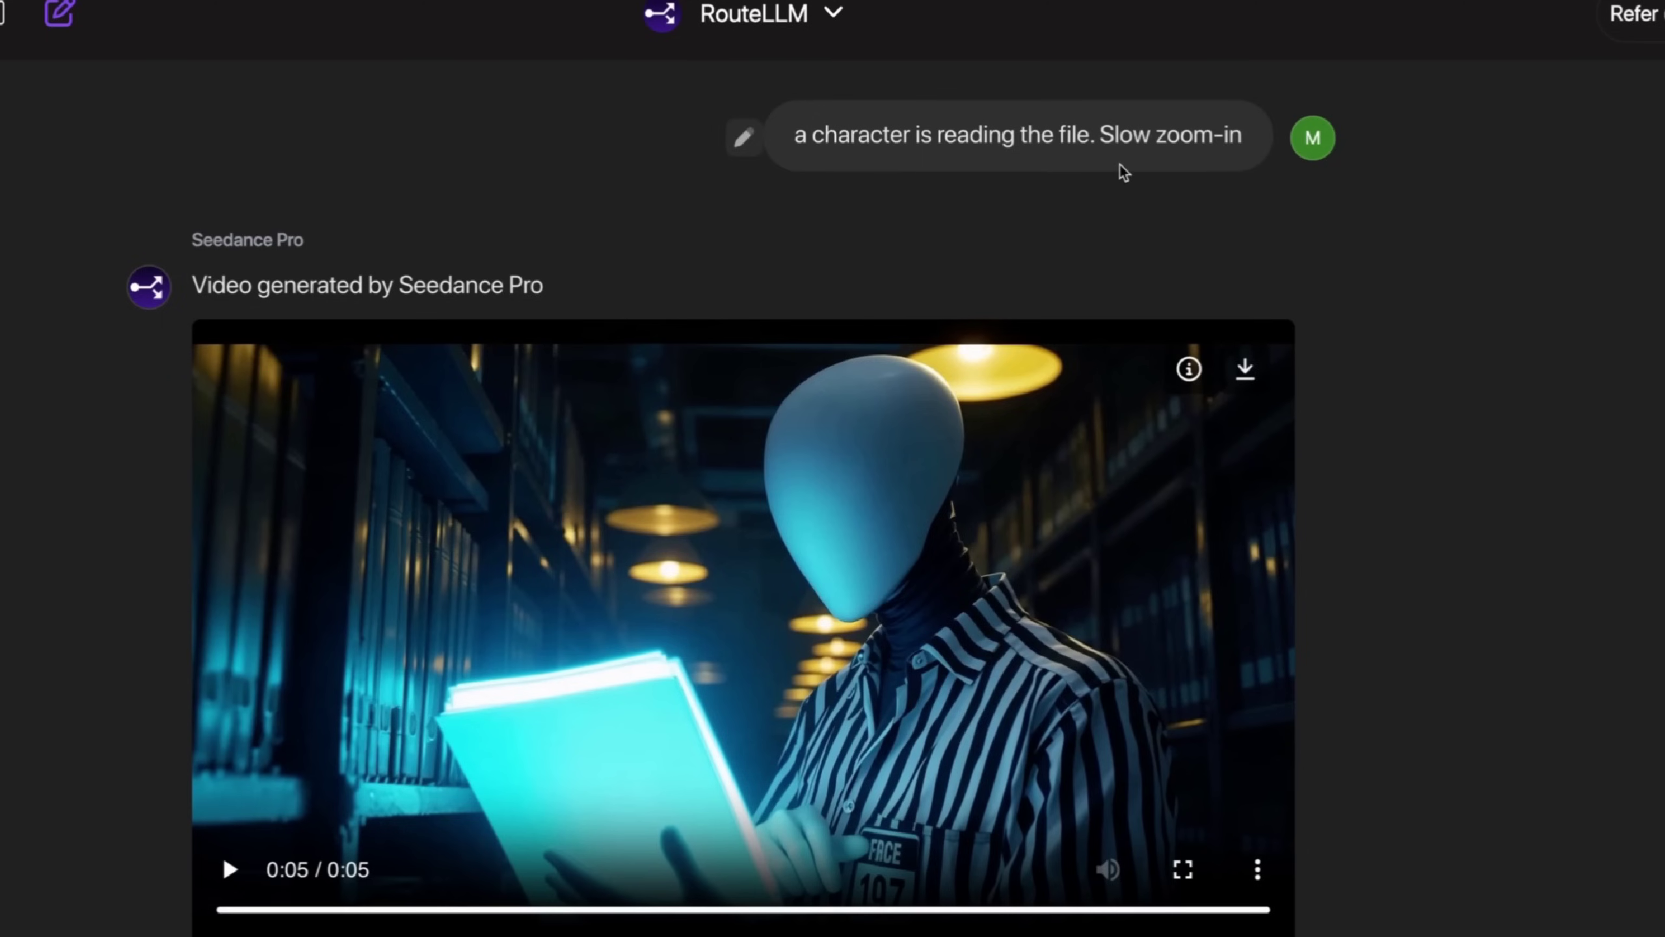
scroll(911, 185, "down", 1)
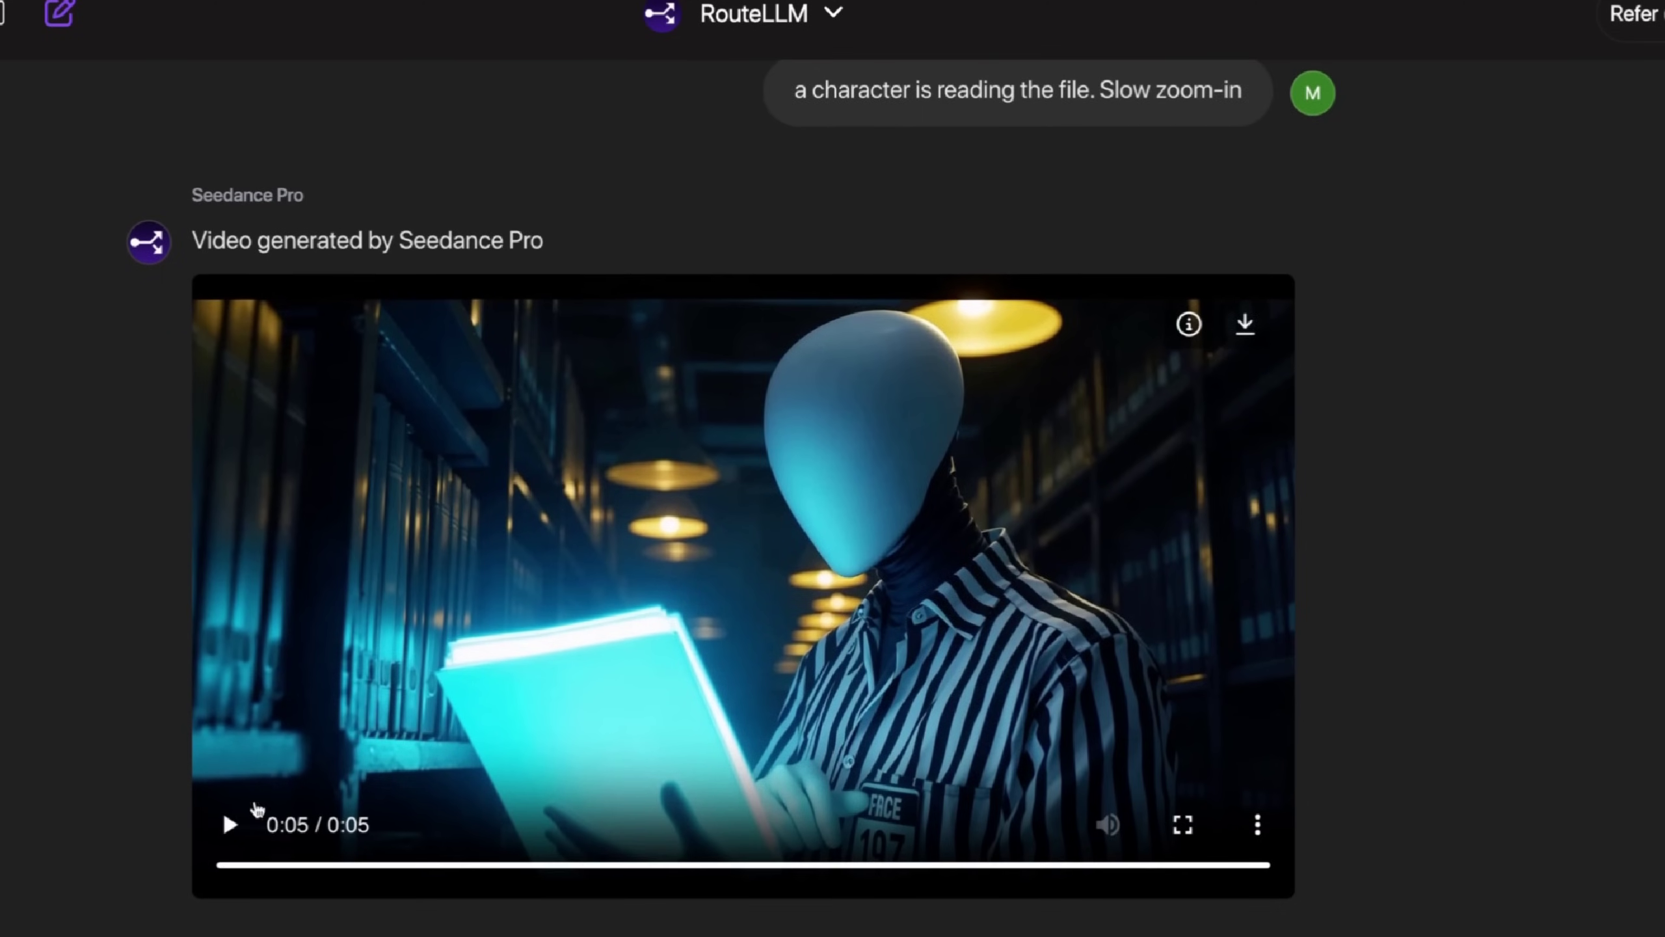
left_click(231, 825)
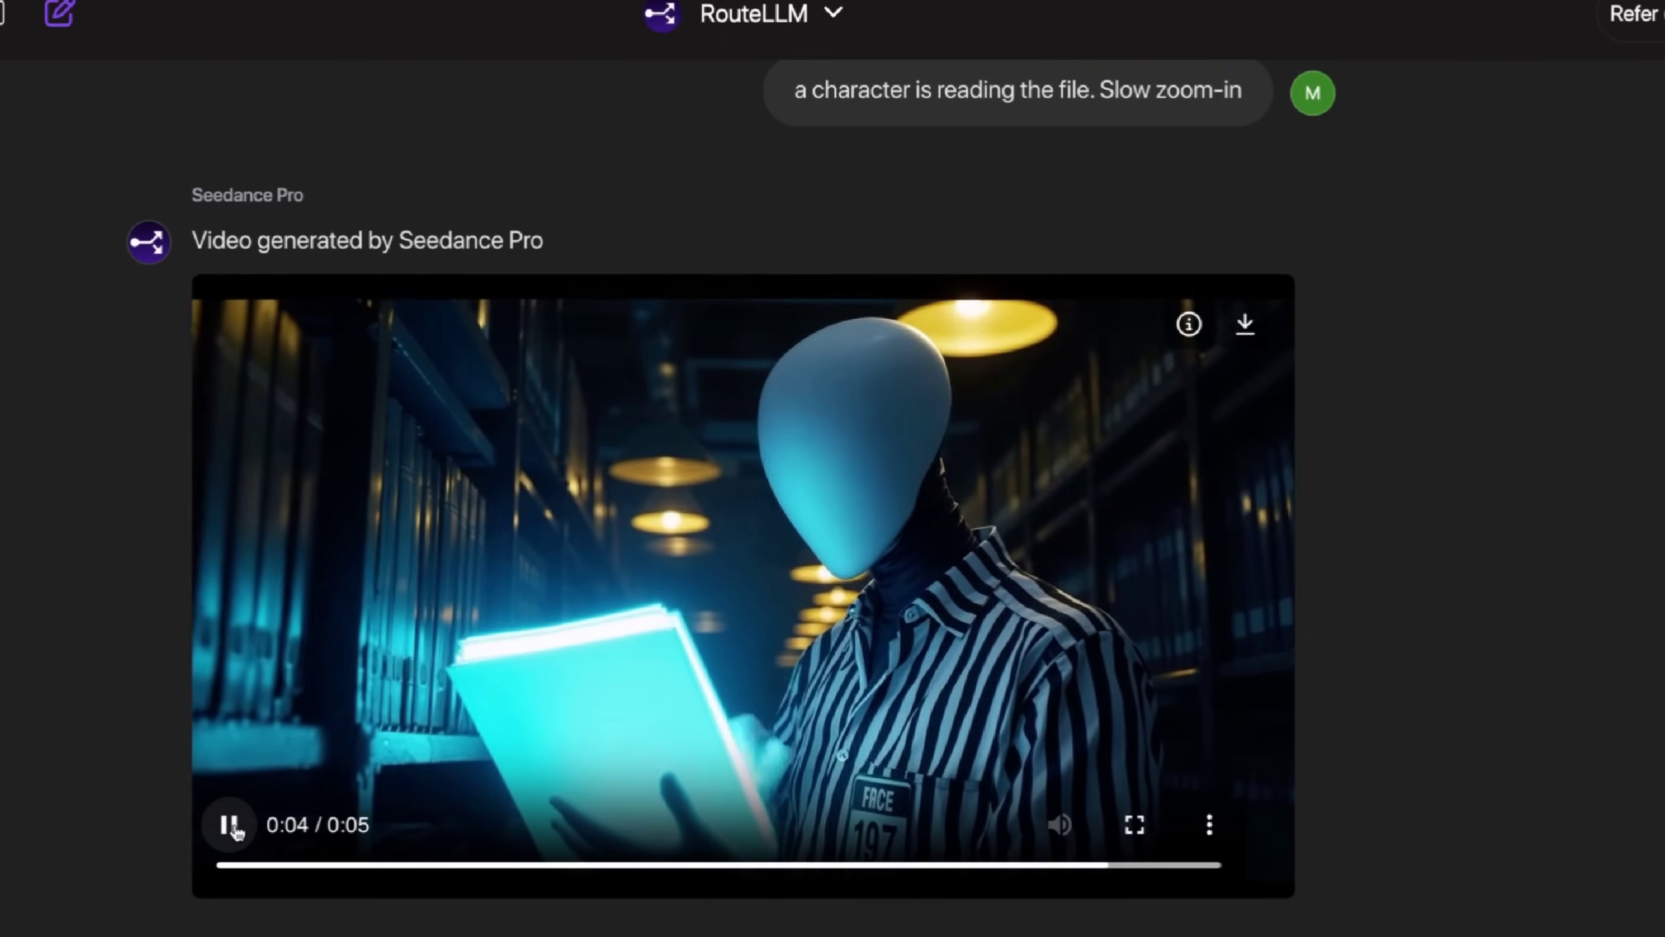
left_click(231, 825)
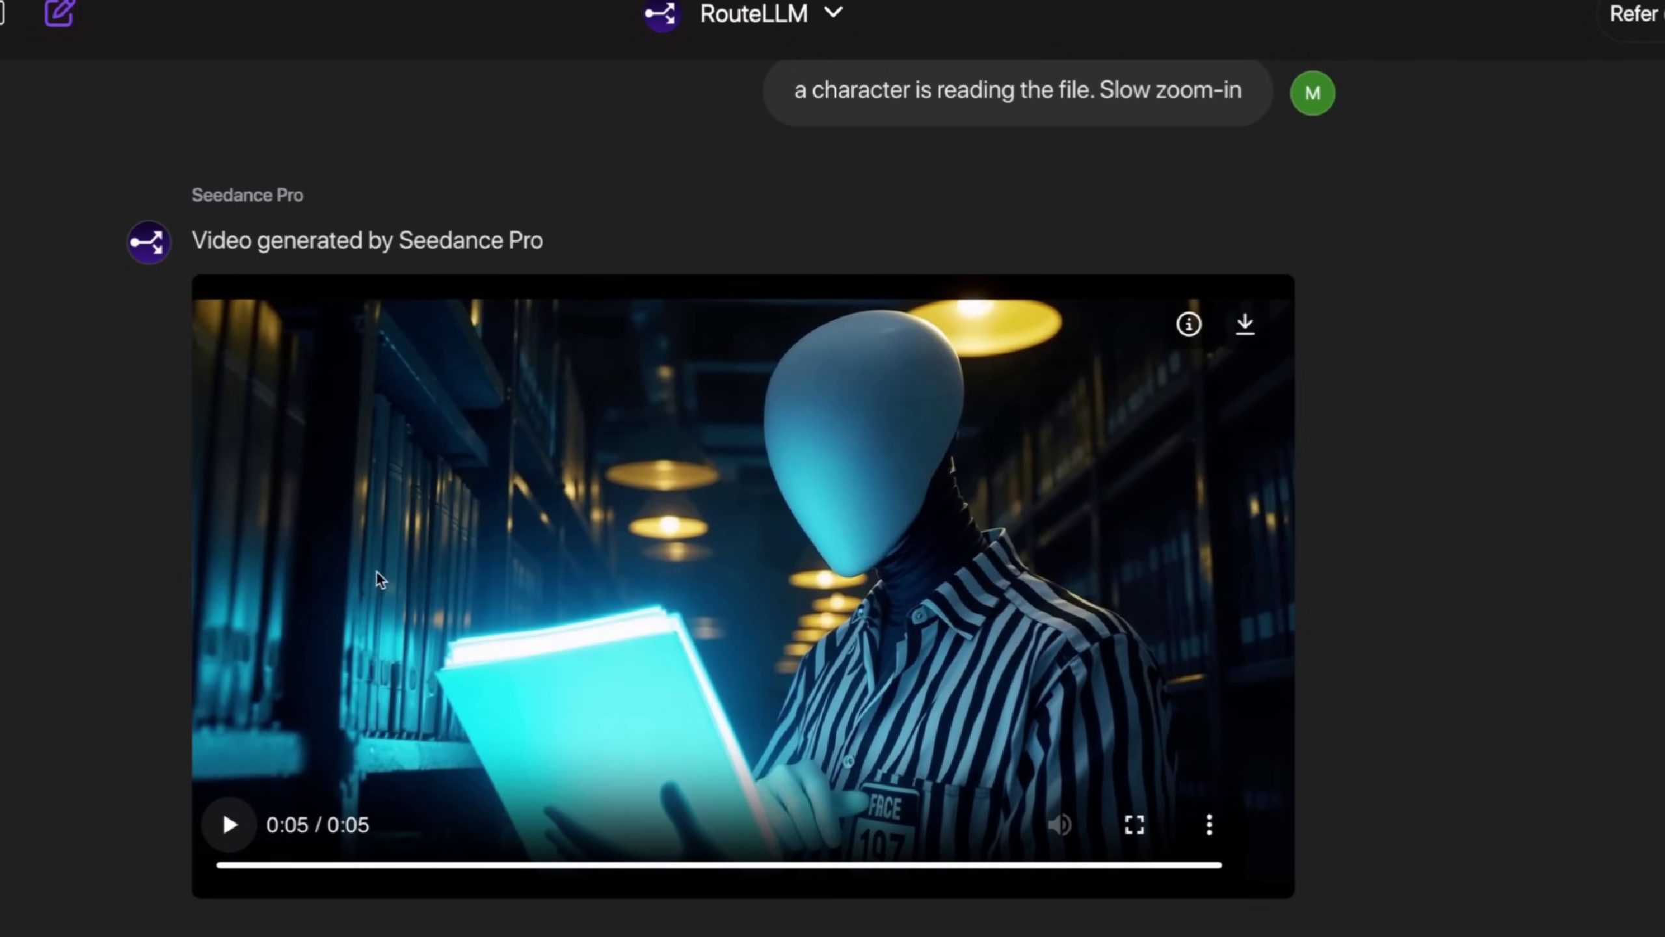
- Play the "Slow zoom-in" video of the seated prisoner and the bedside one prompted "Slow zoom-in, keep the movement steady"
scroll(101, 492, "down", 8)
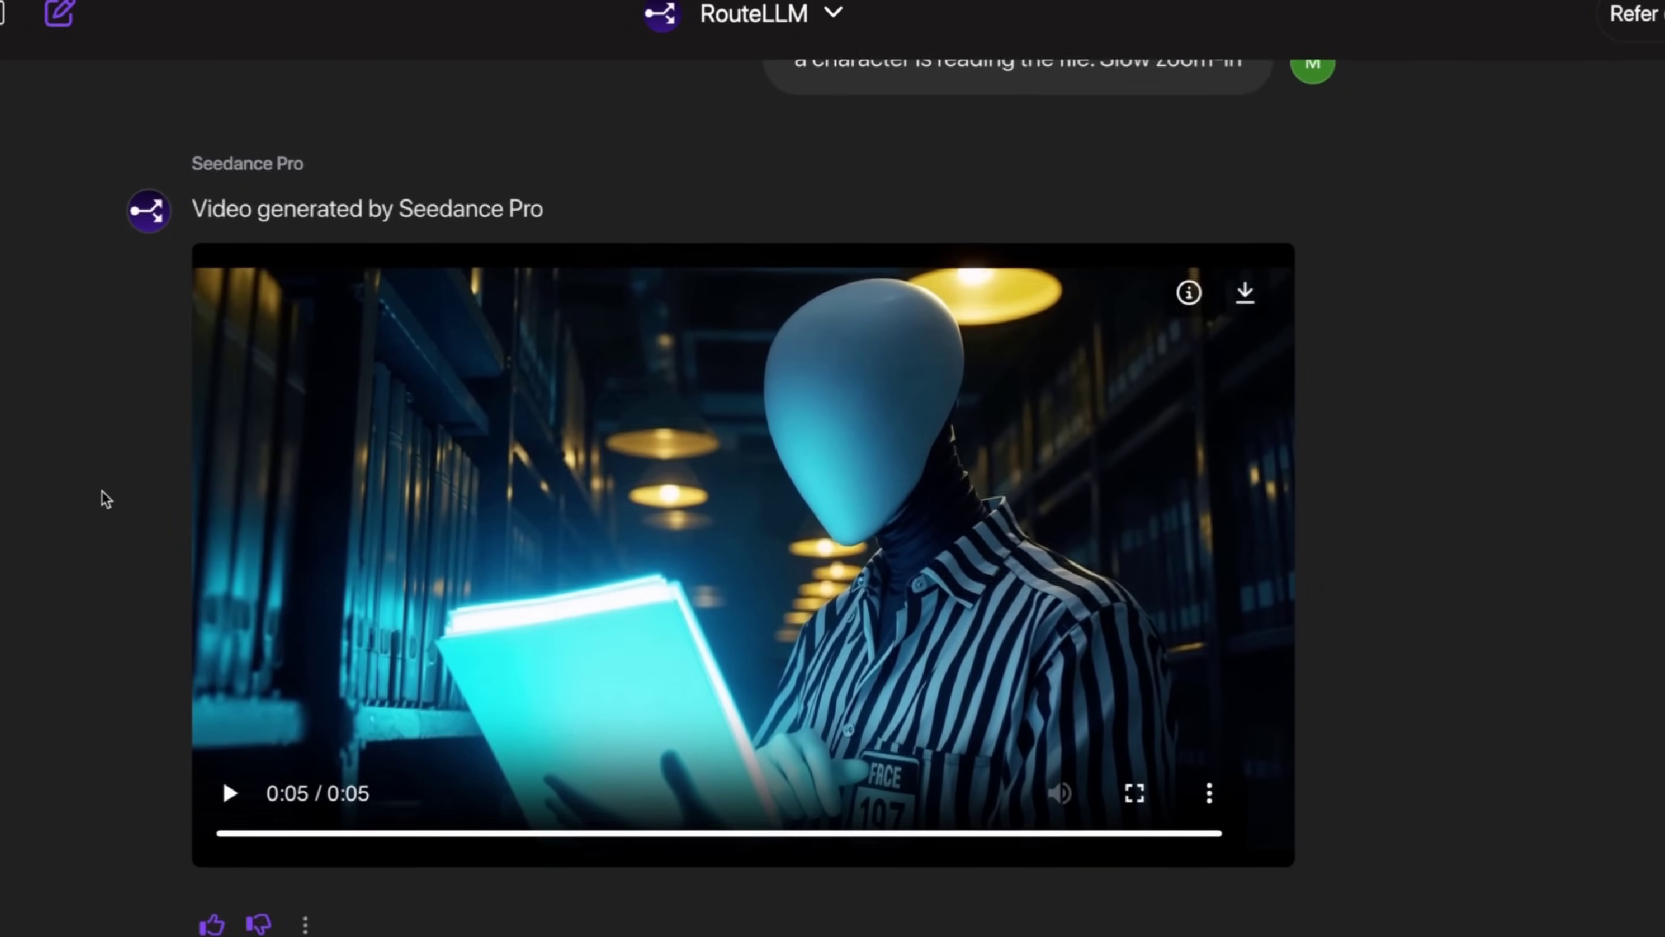
scroll(101, 498, "down", 6)
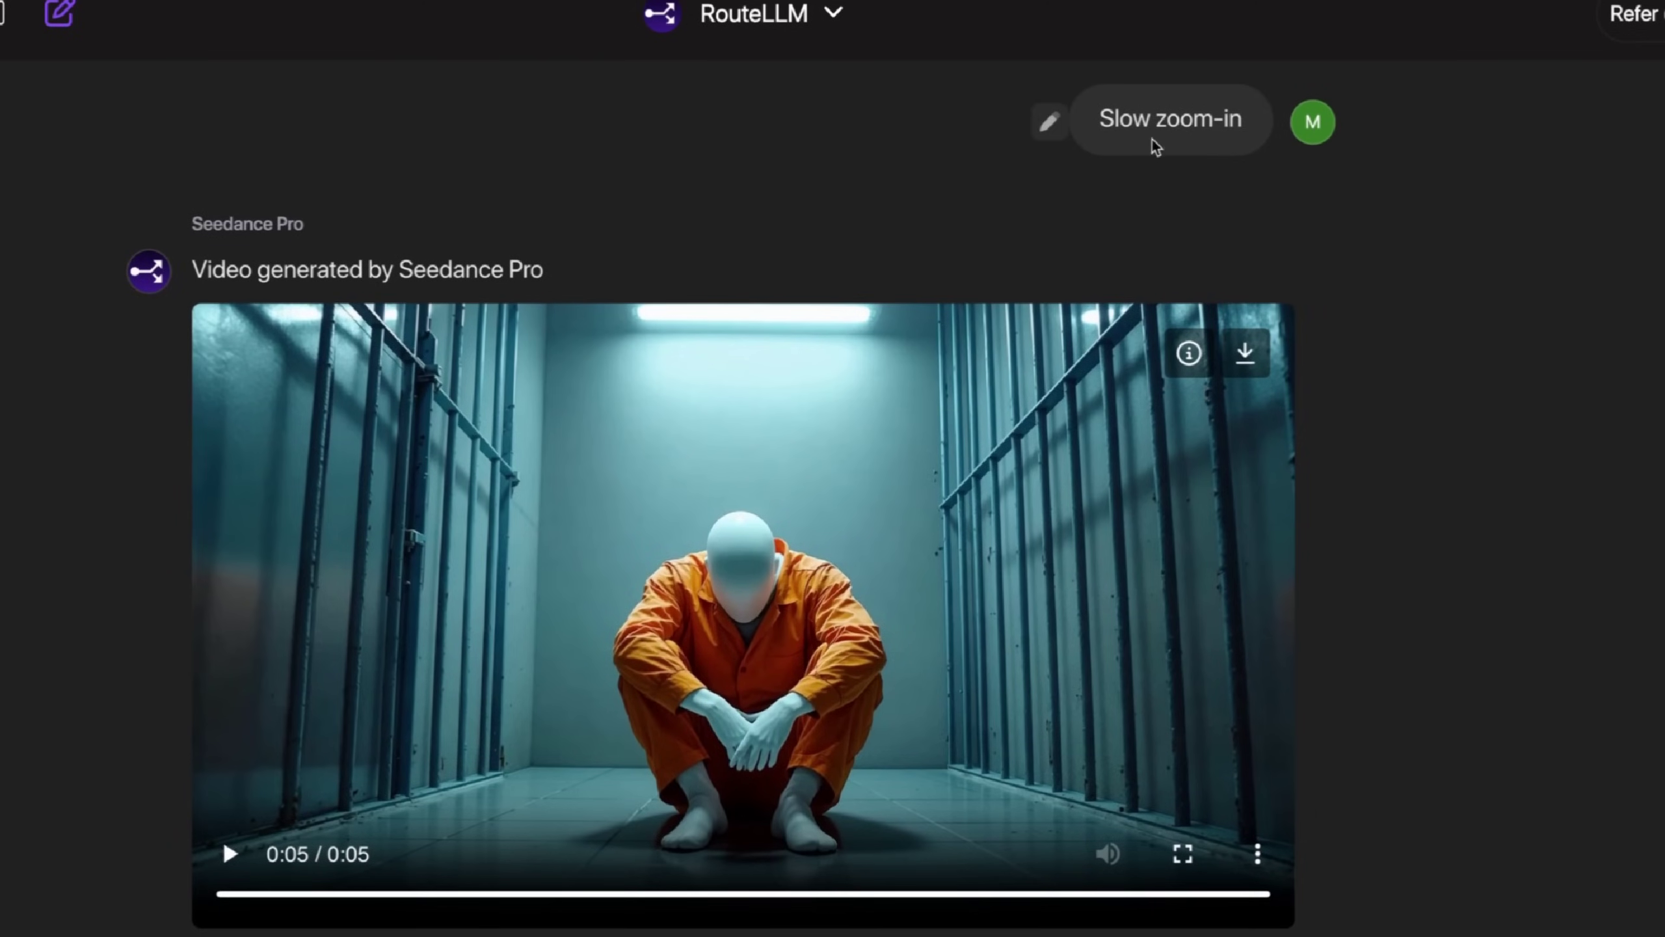
left_click(228, 854)
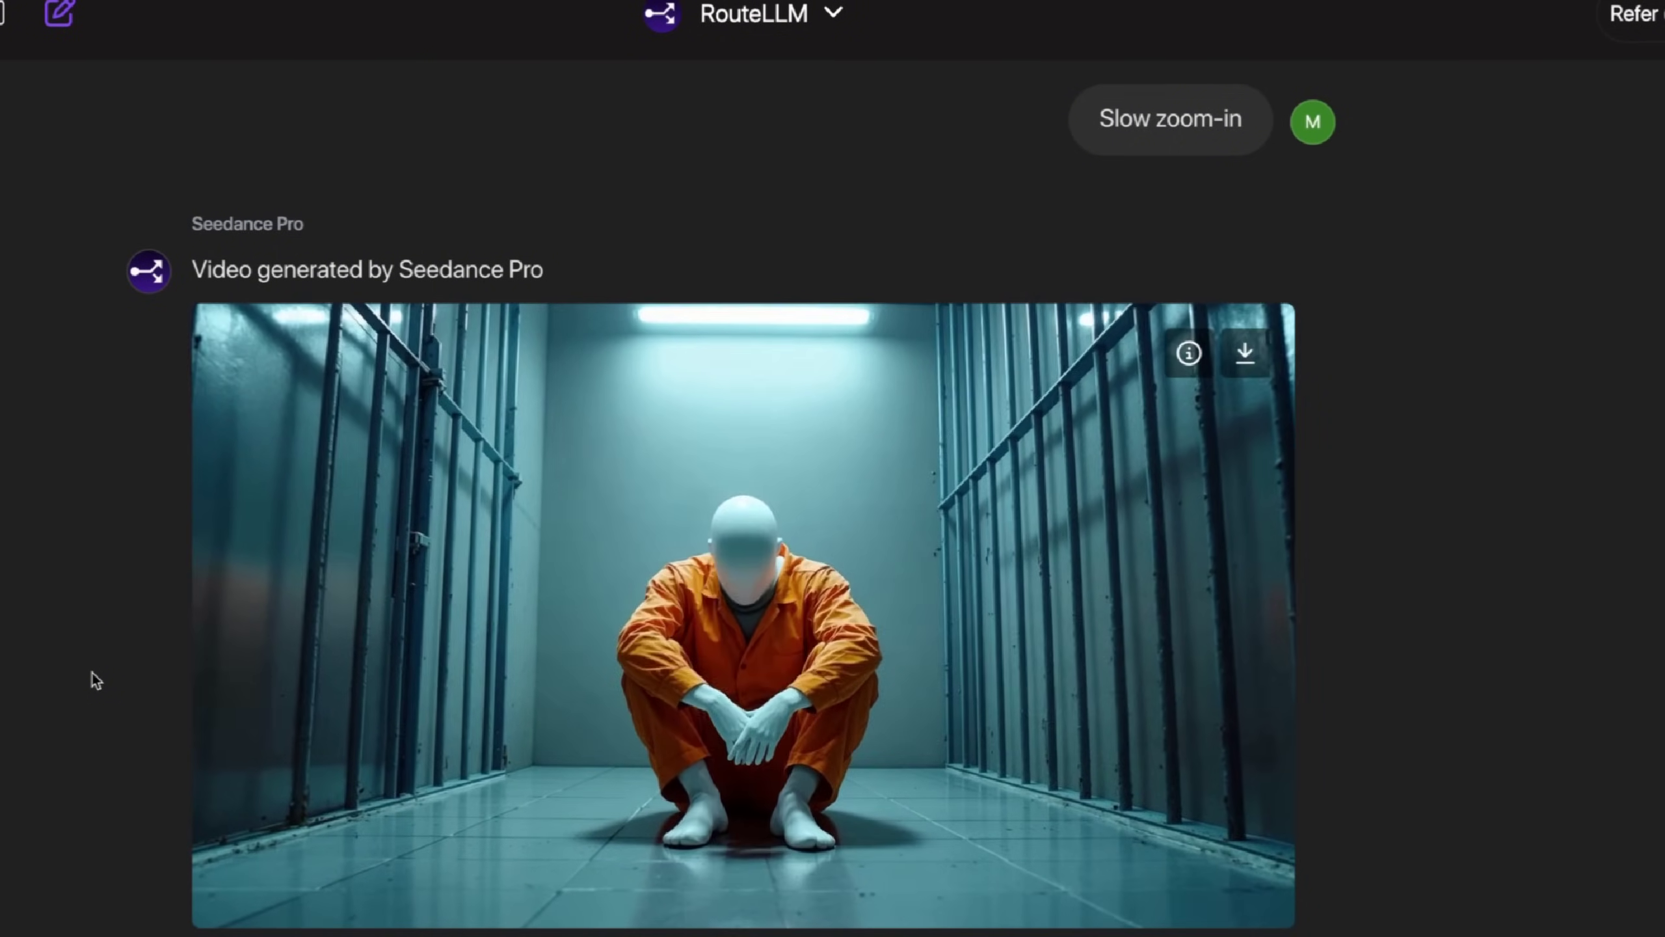
key("space")
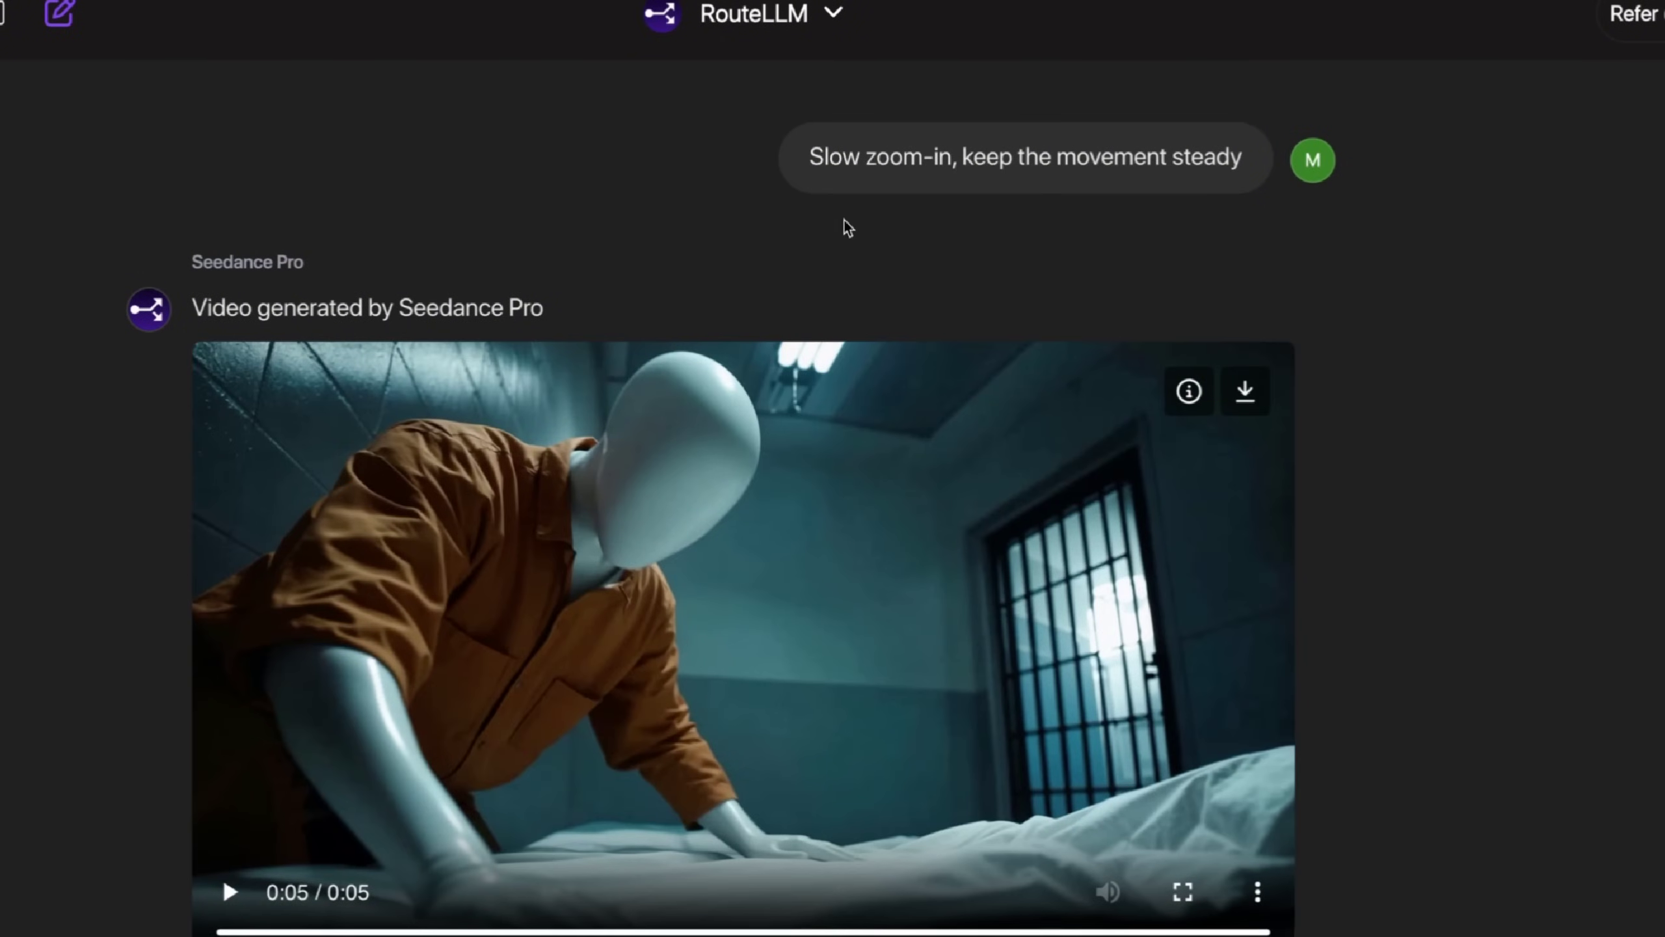
left_click(275, 831)
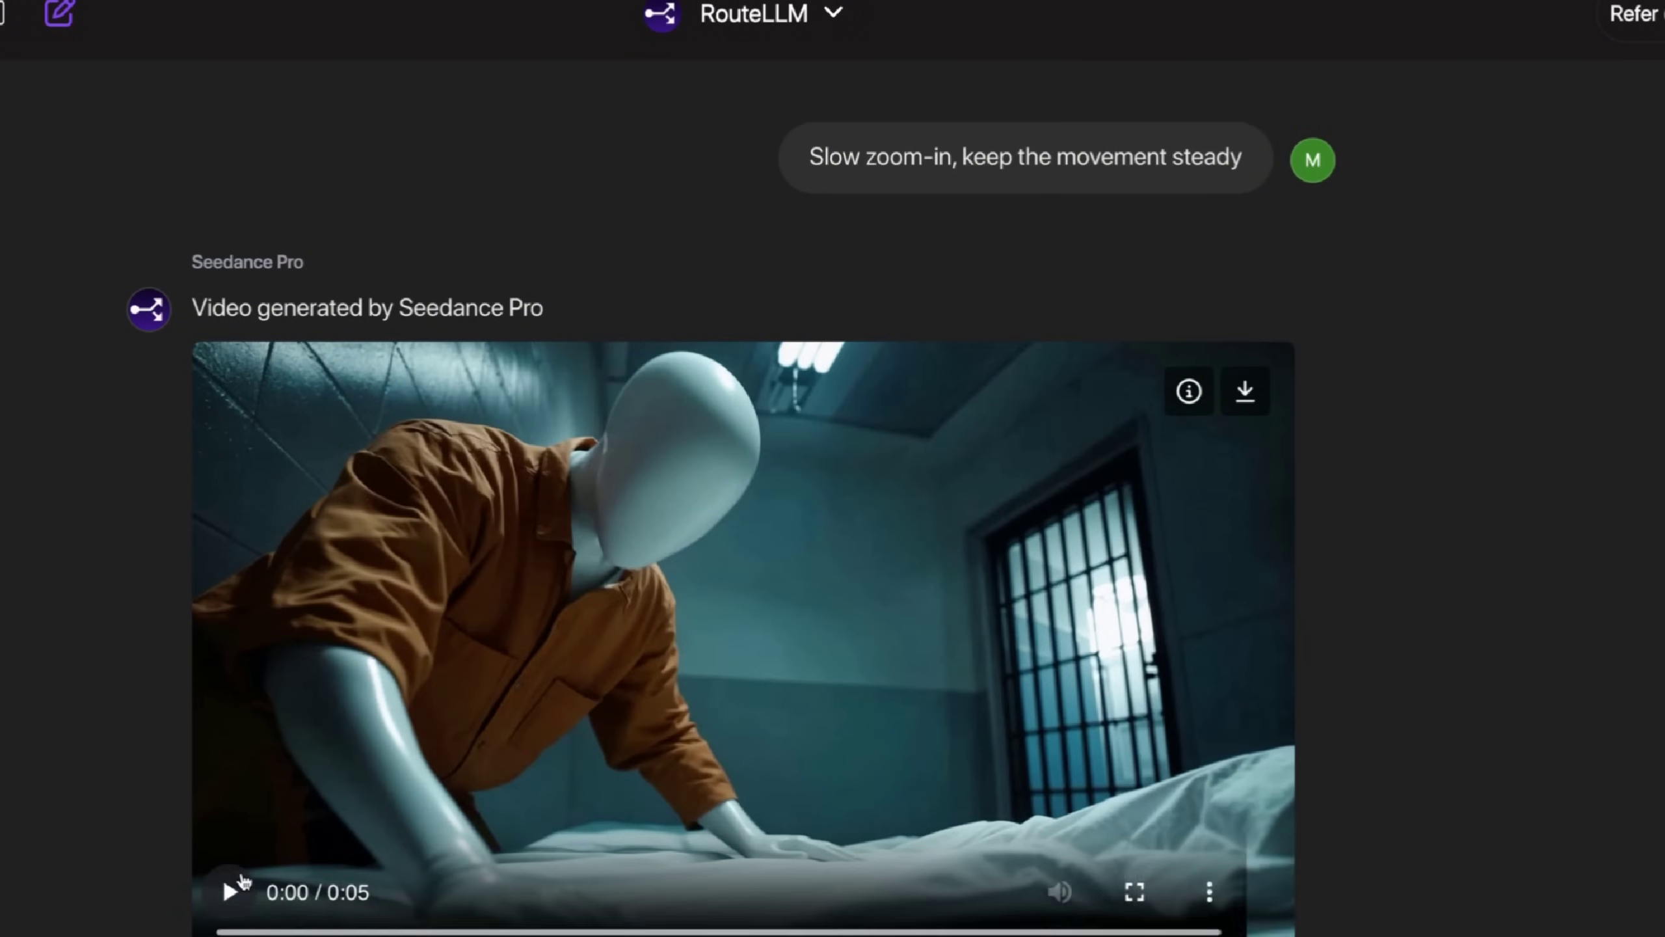
scroll(125, 635, "down", 1)
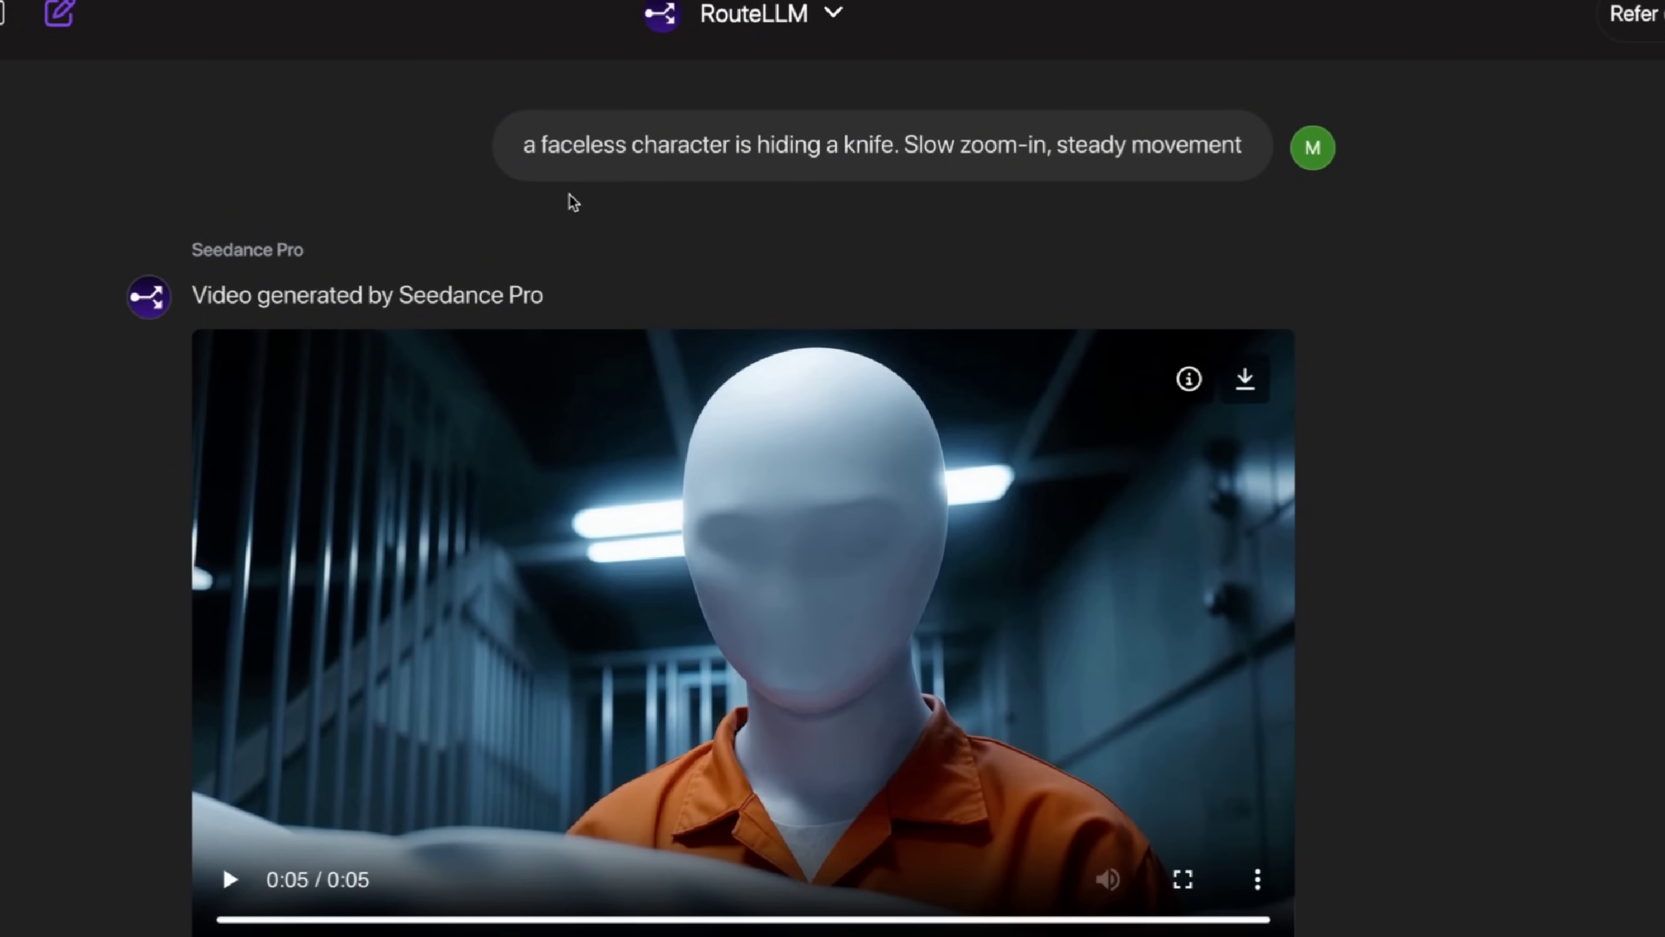
- Compare the two knife-hiding results and play the video prompted "Slow zoom-in. The character is hiding the knife"
scroll(574, 202, "up", 2)
scroll(574, 203, "down", 15)
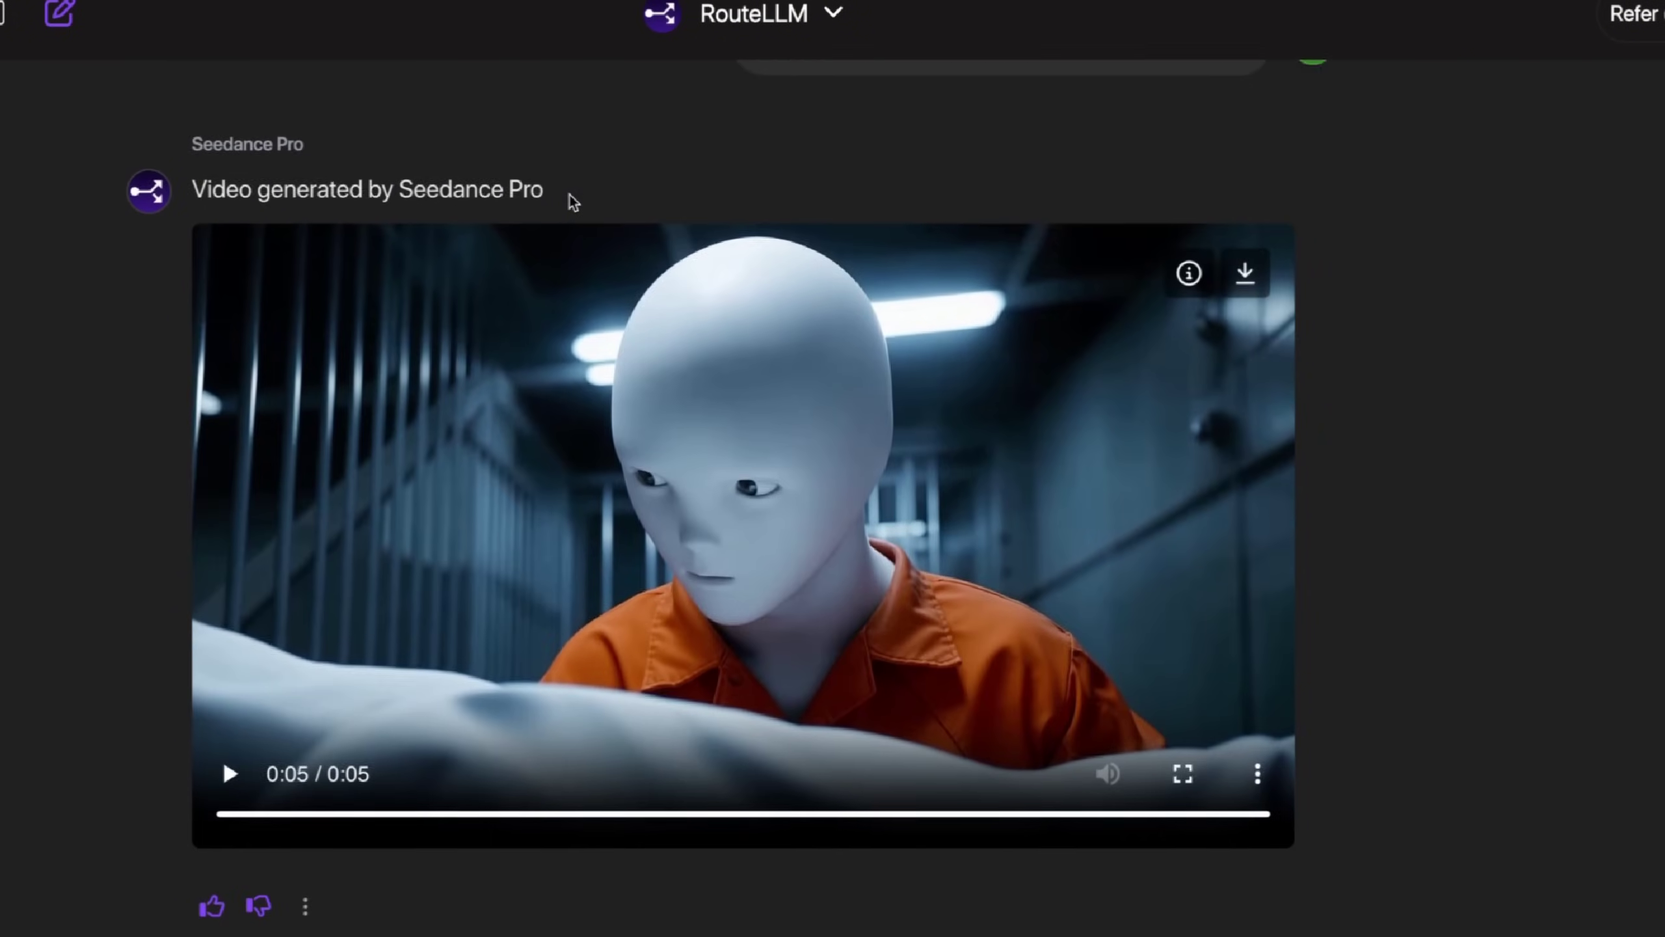
scroll(574, 202, "up", 2)
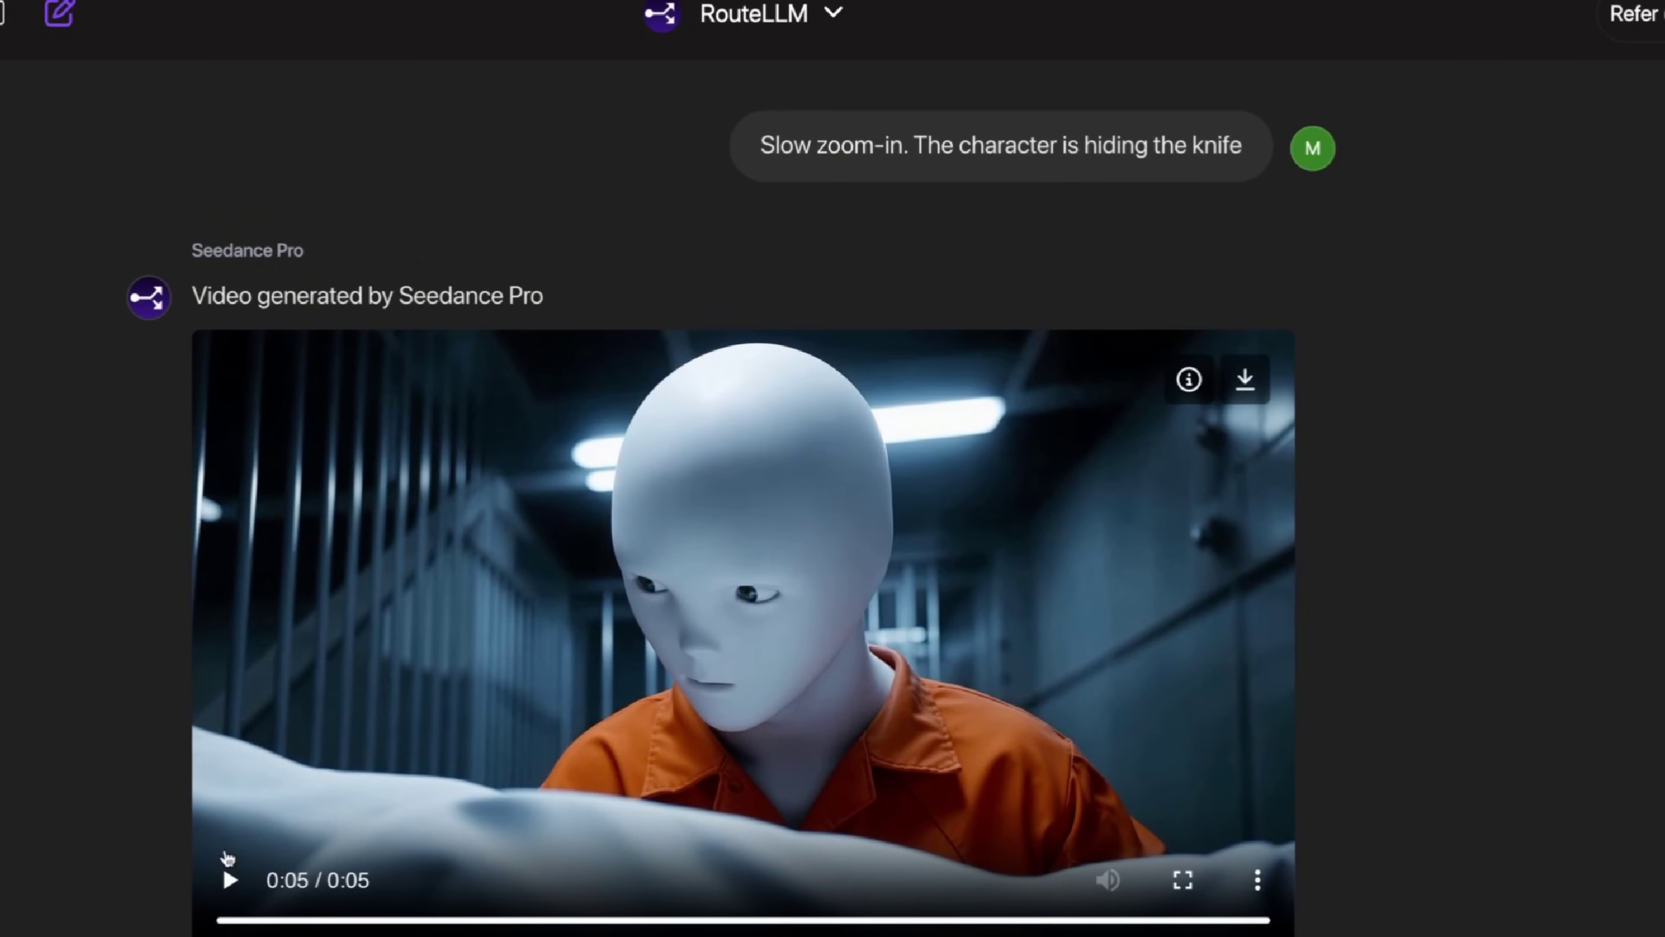
left_click(229, 846)
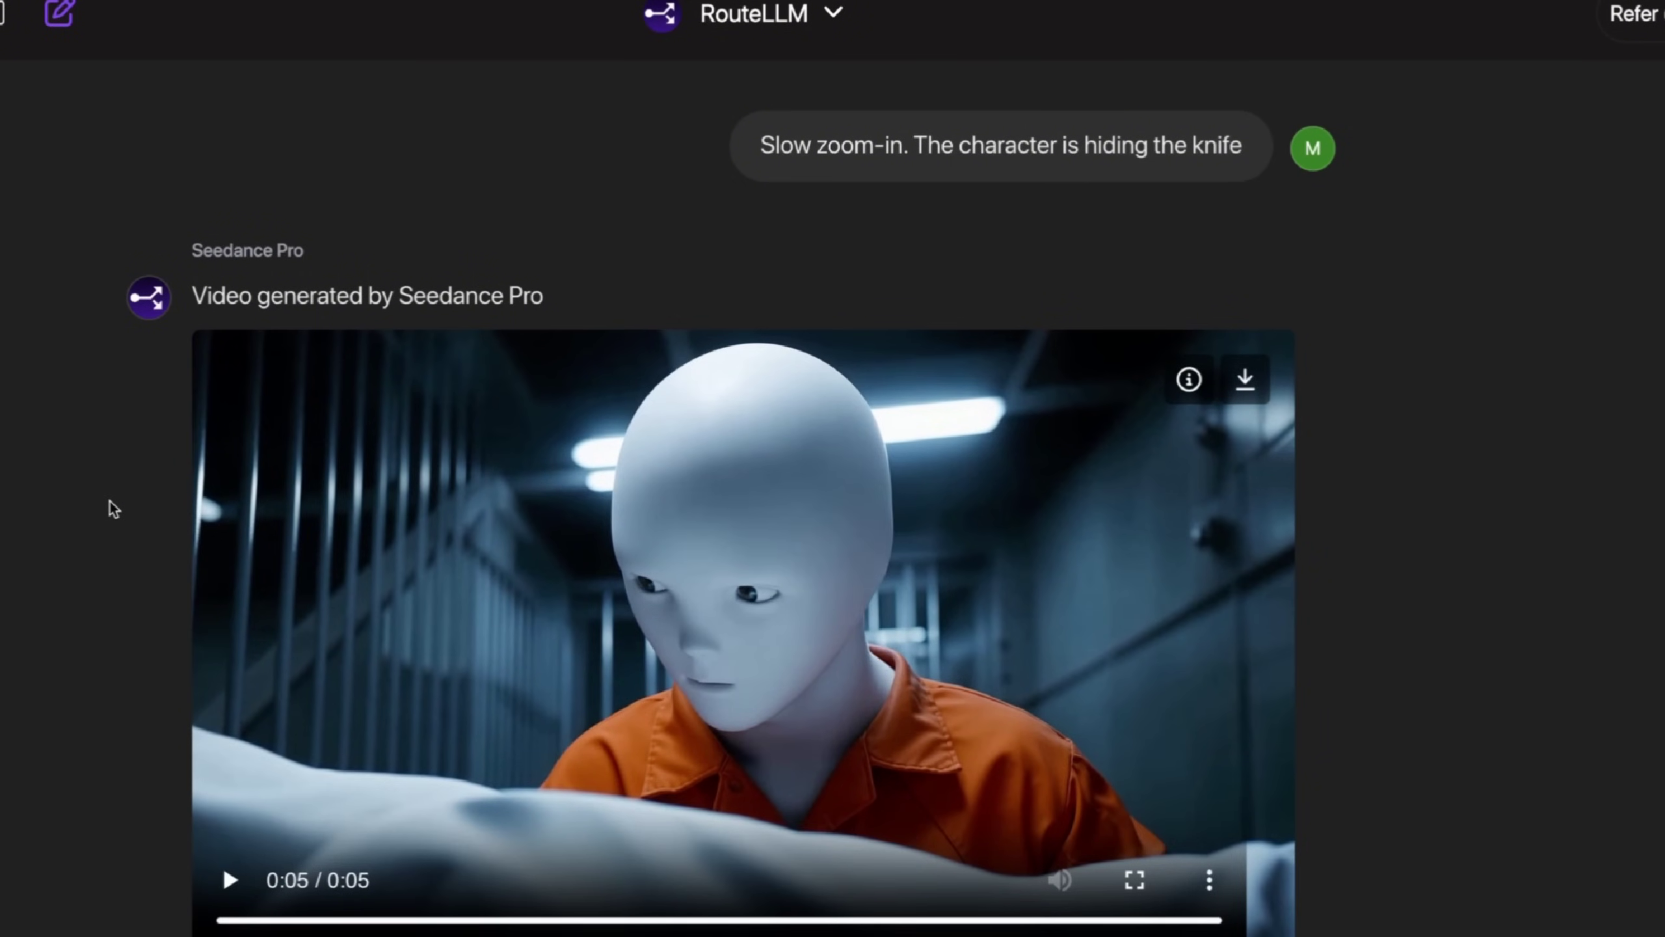
- Play the video prompted "a faceless character is hiding a knife. Slow zoom-in, steady movement" and replay it
scroll(113, 509, "down", 10)
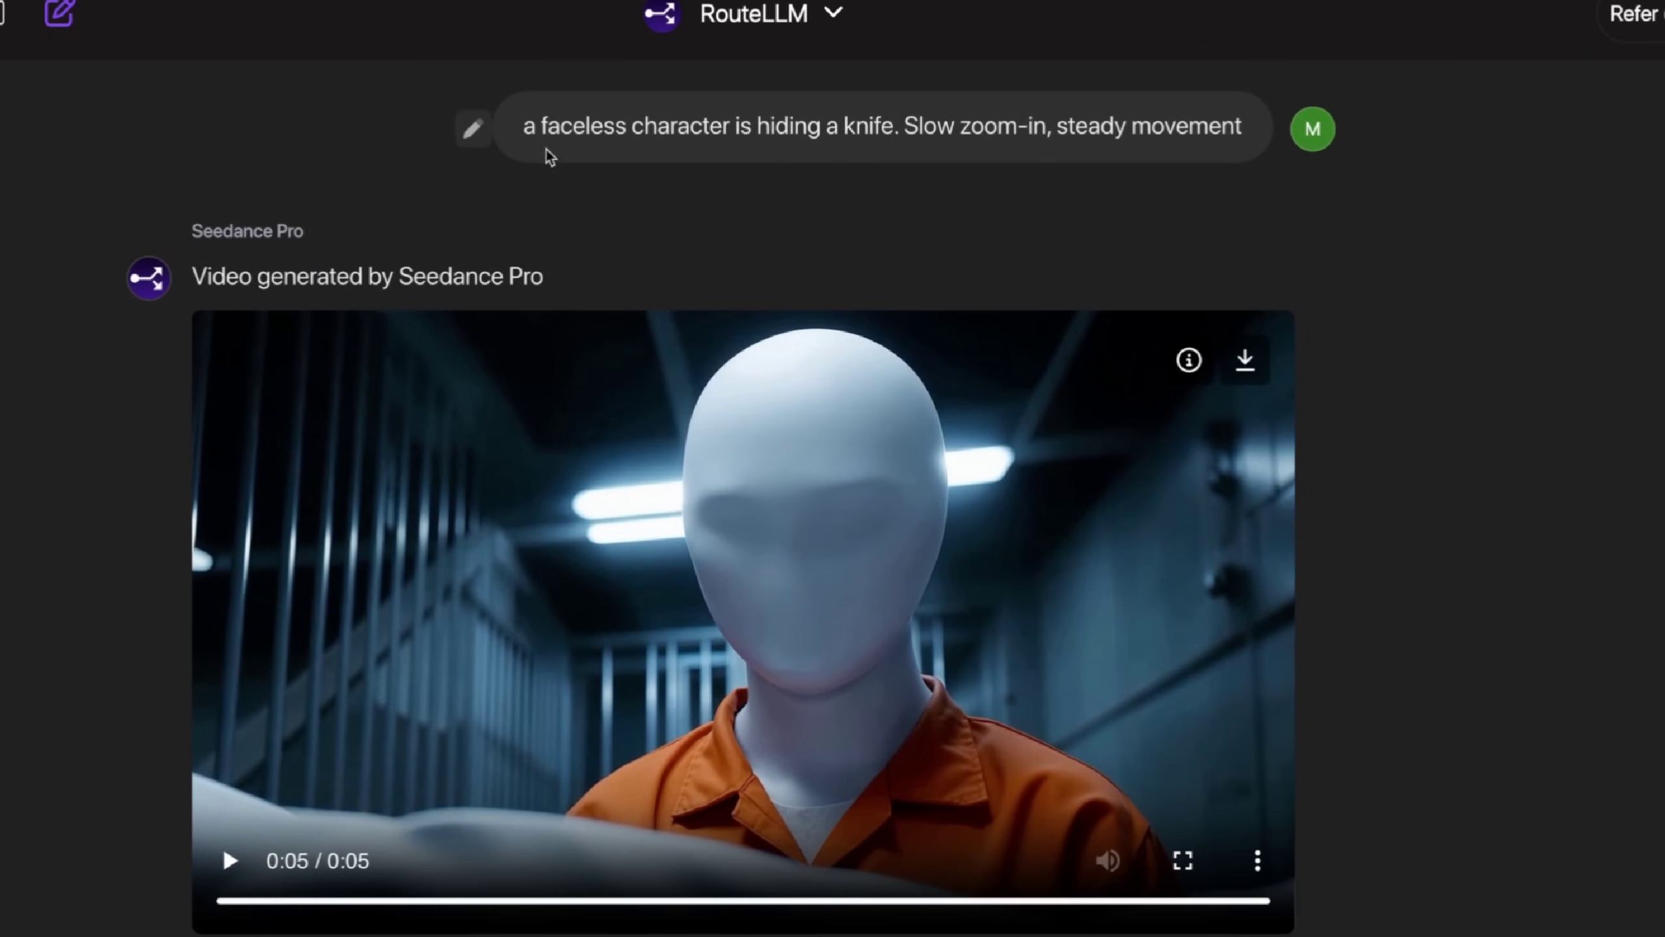
left_click(212, 867)
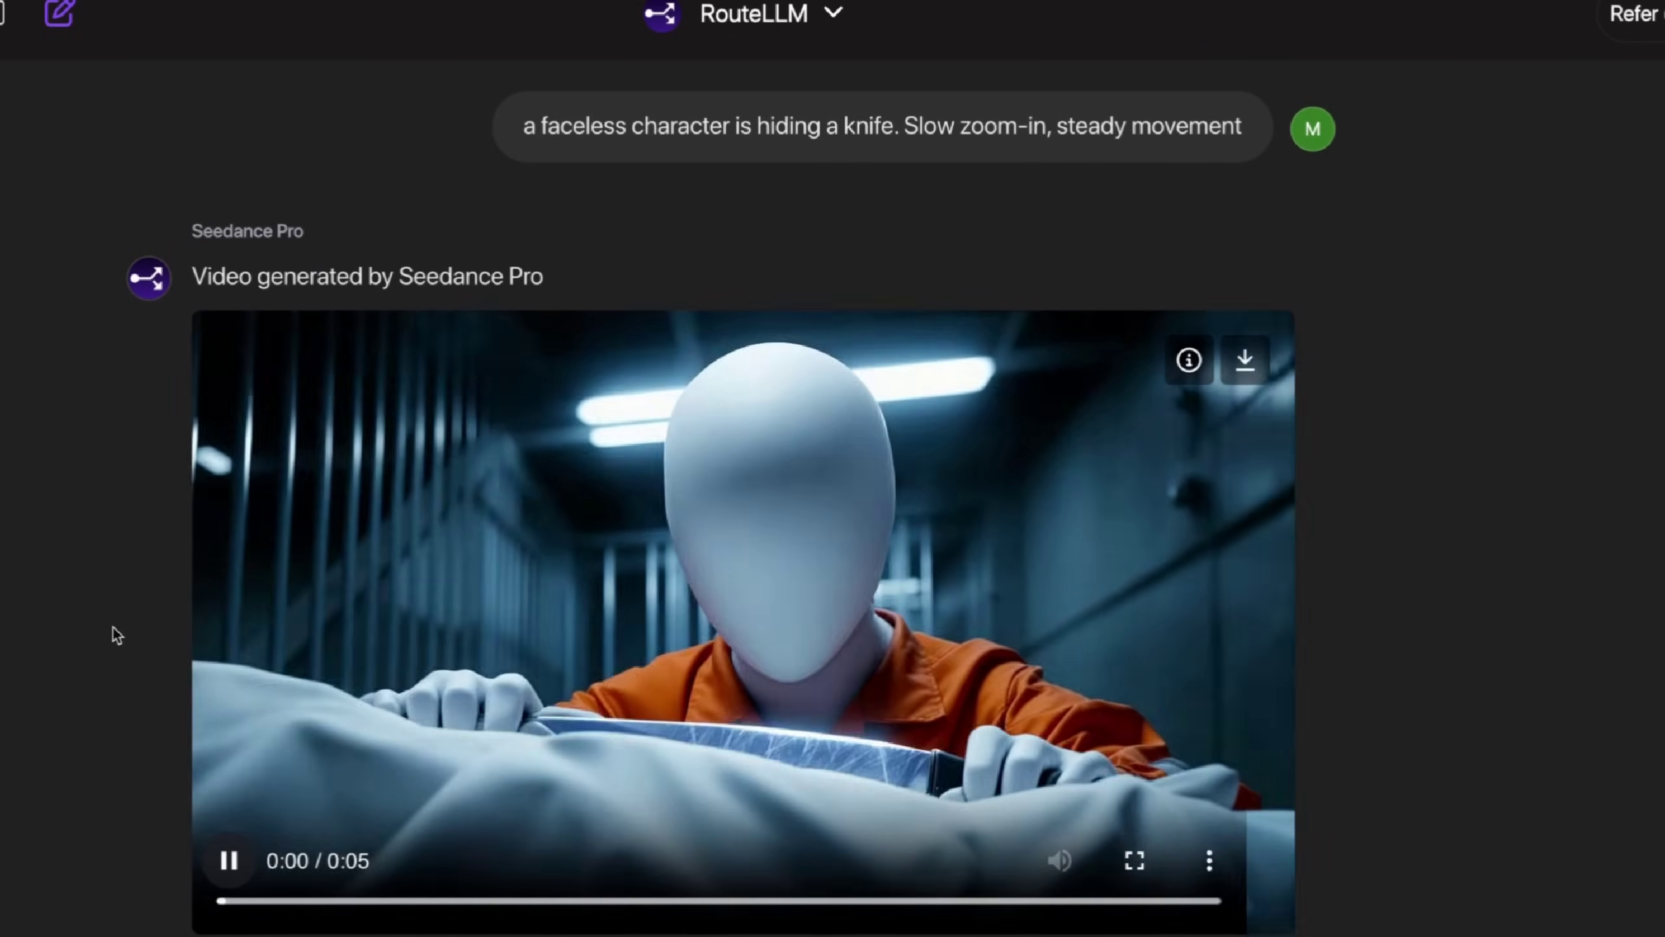
scroll(108, 583, "down", 1)
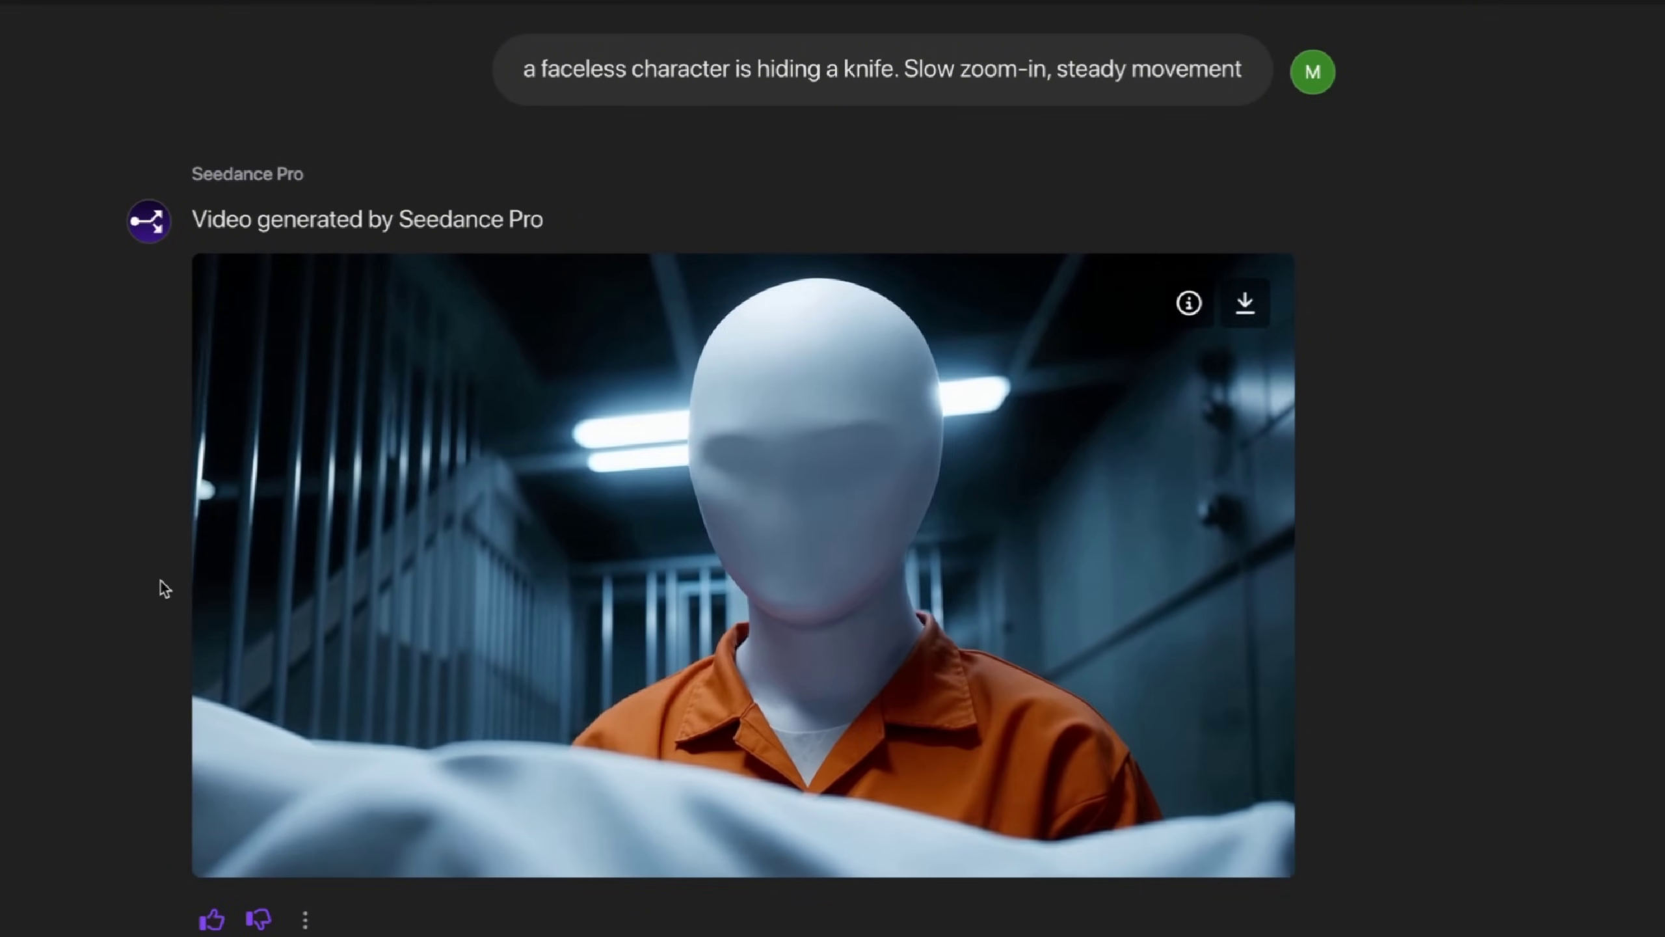
left_click(230, 807)
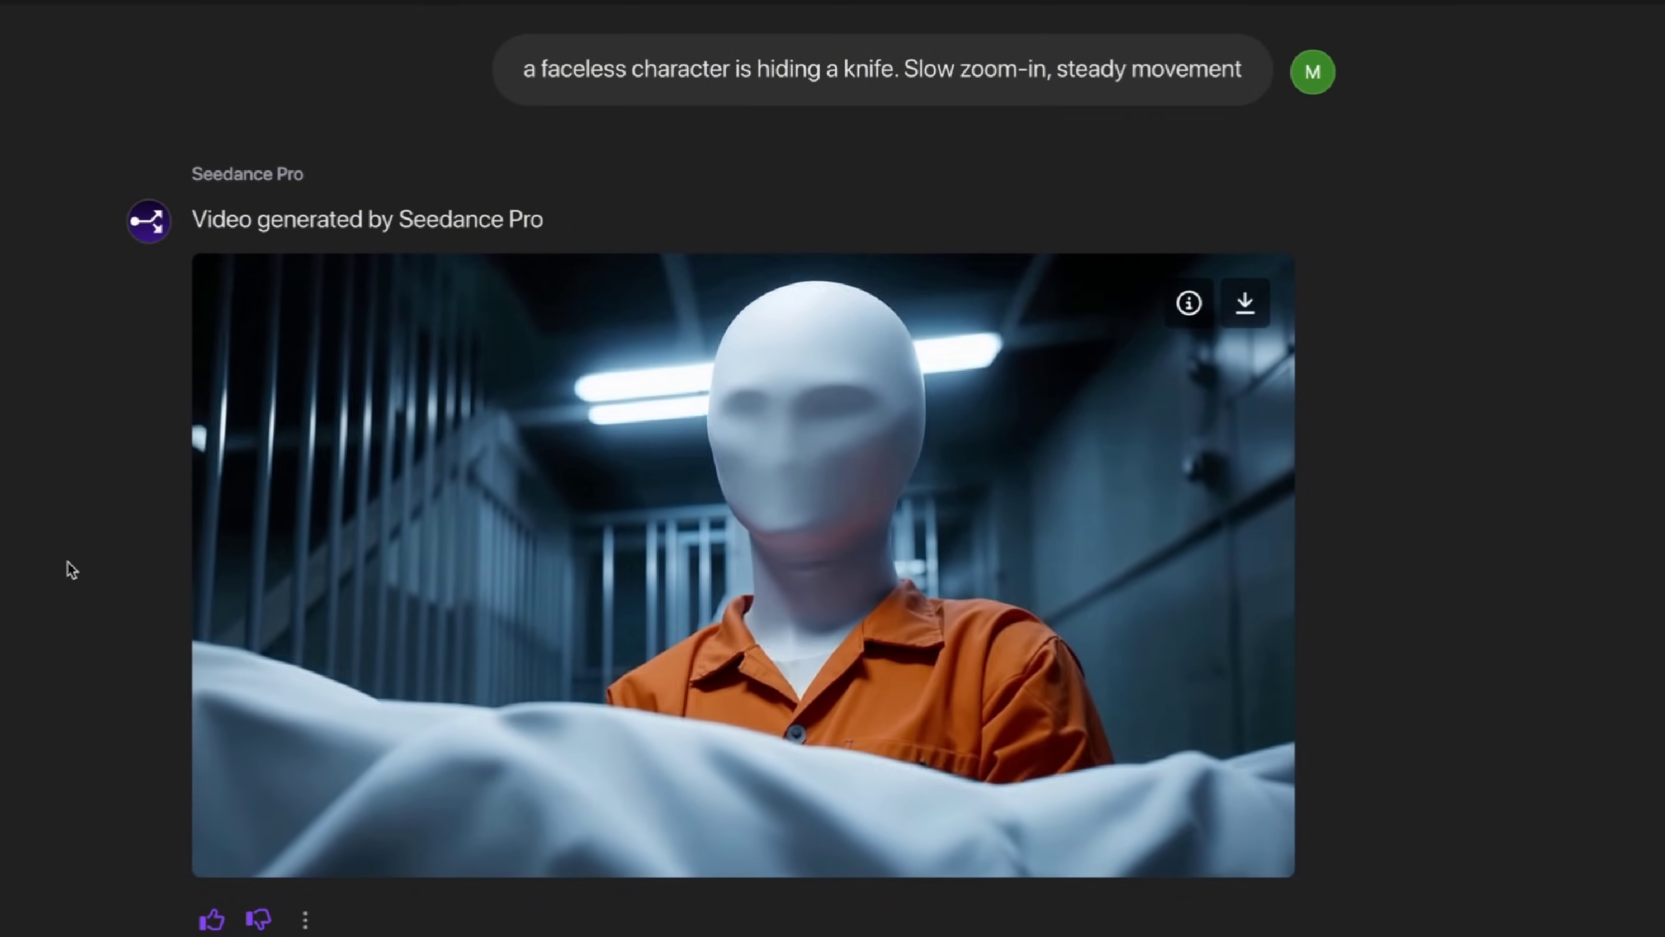
scroll(67, 562, "down", 3)
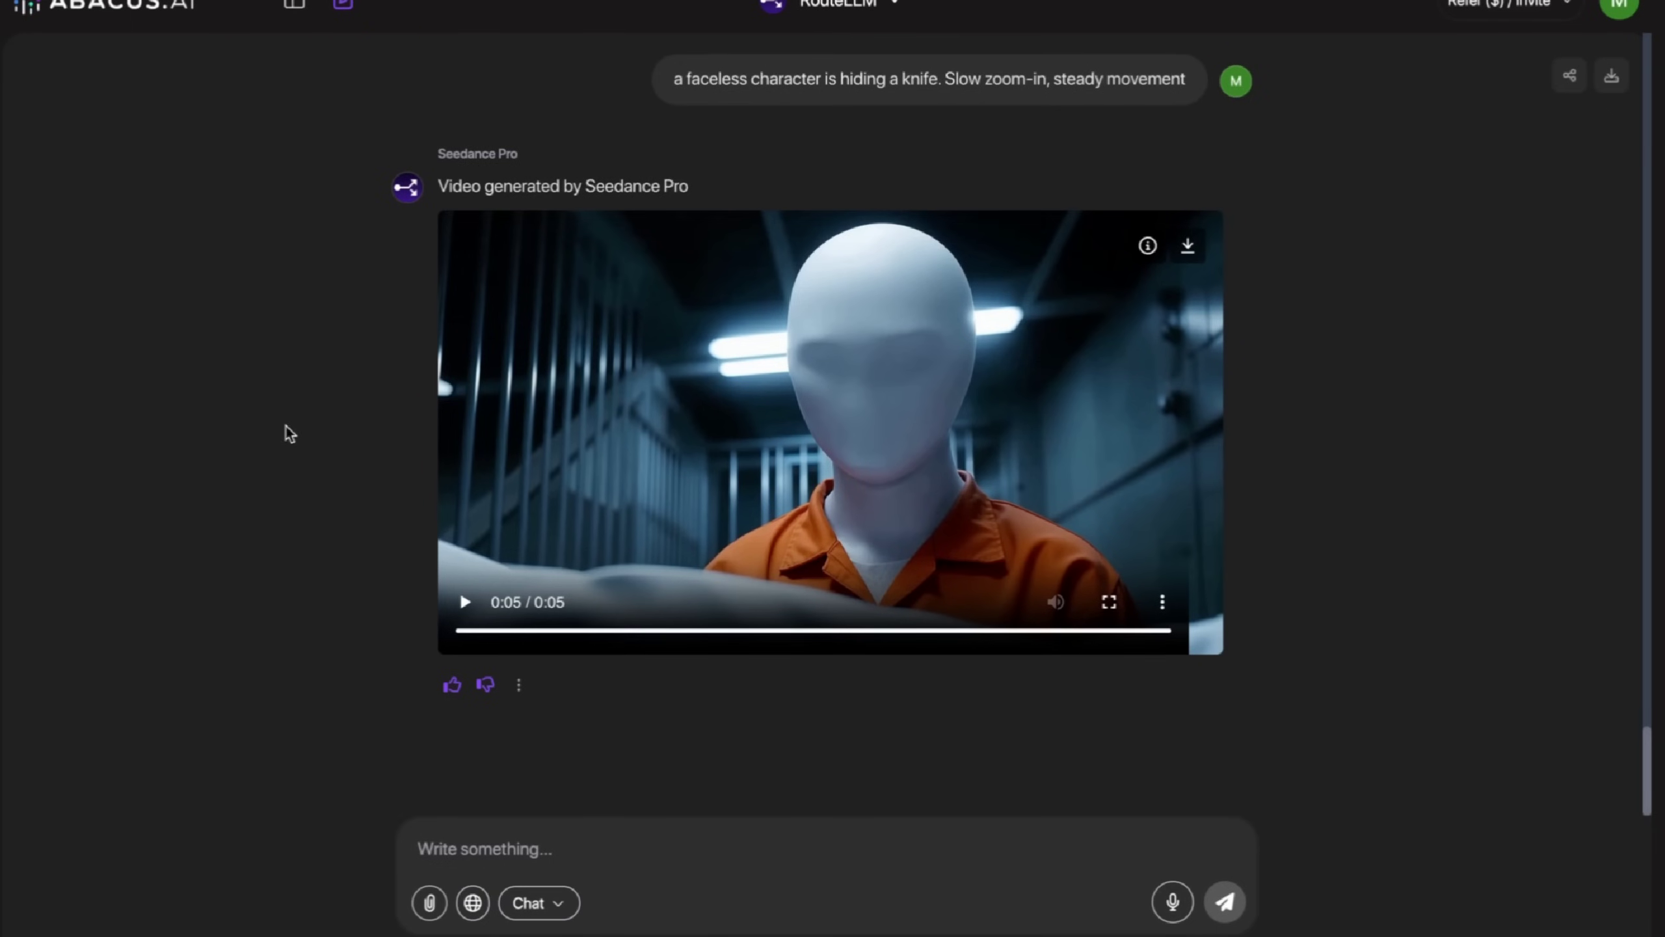
- Switch to CapCut and preview the first two timeline clips, the evidence bag and the handcuffed figure, from their beginnings
key("ctrl+Left")
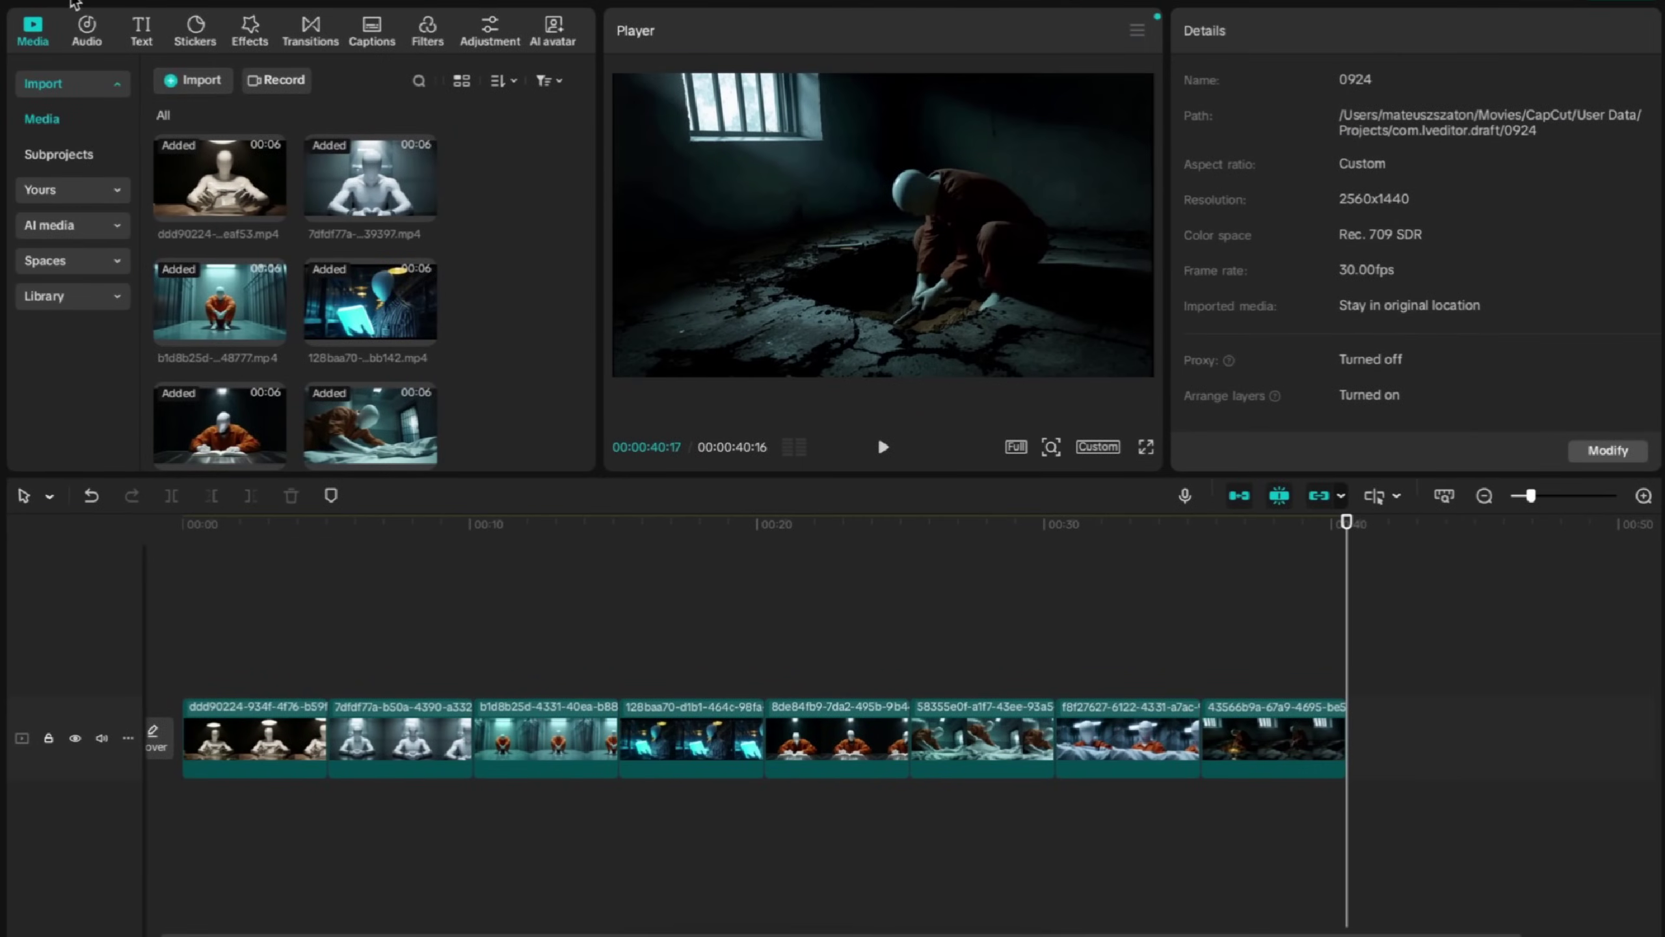
left_click(371, 644)
left_click_drag(371, 644, 118, 576)
key("space")
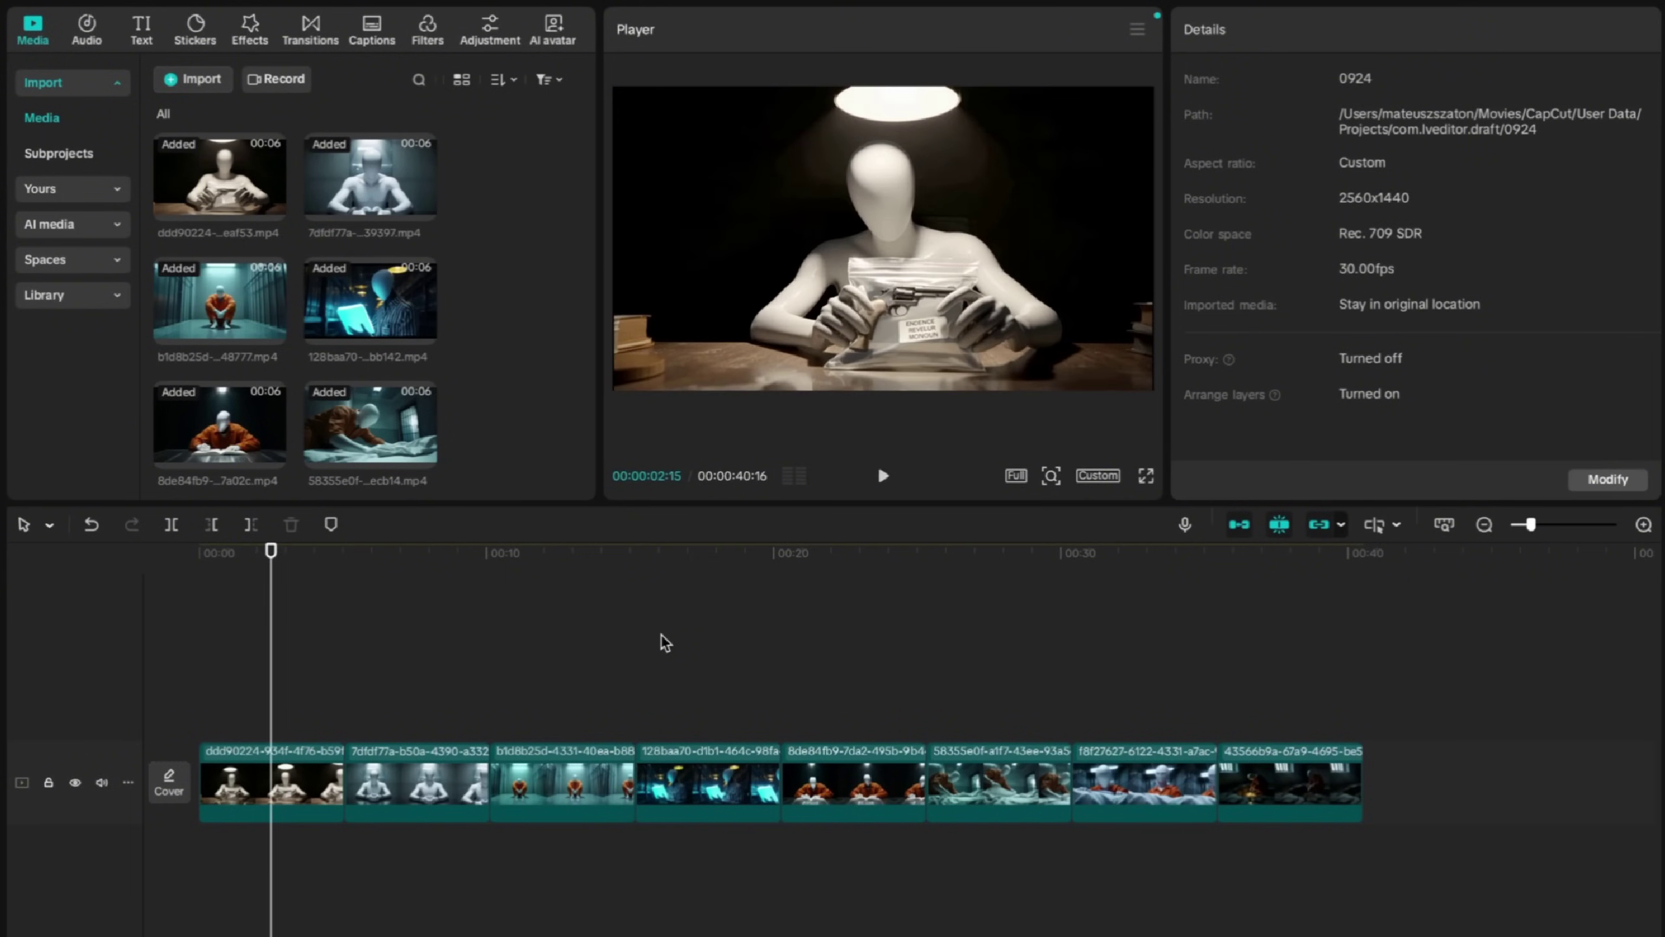
left_click_drag(281, 627, 341, 633)
key("space")
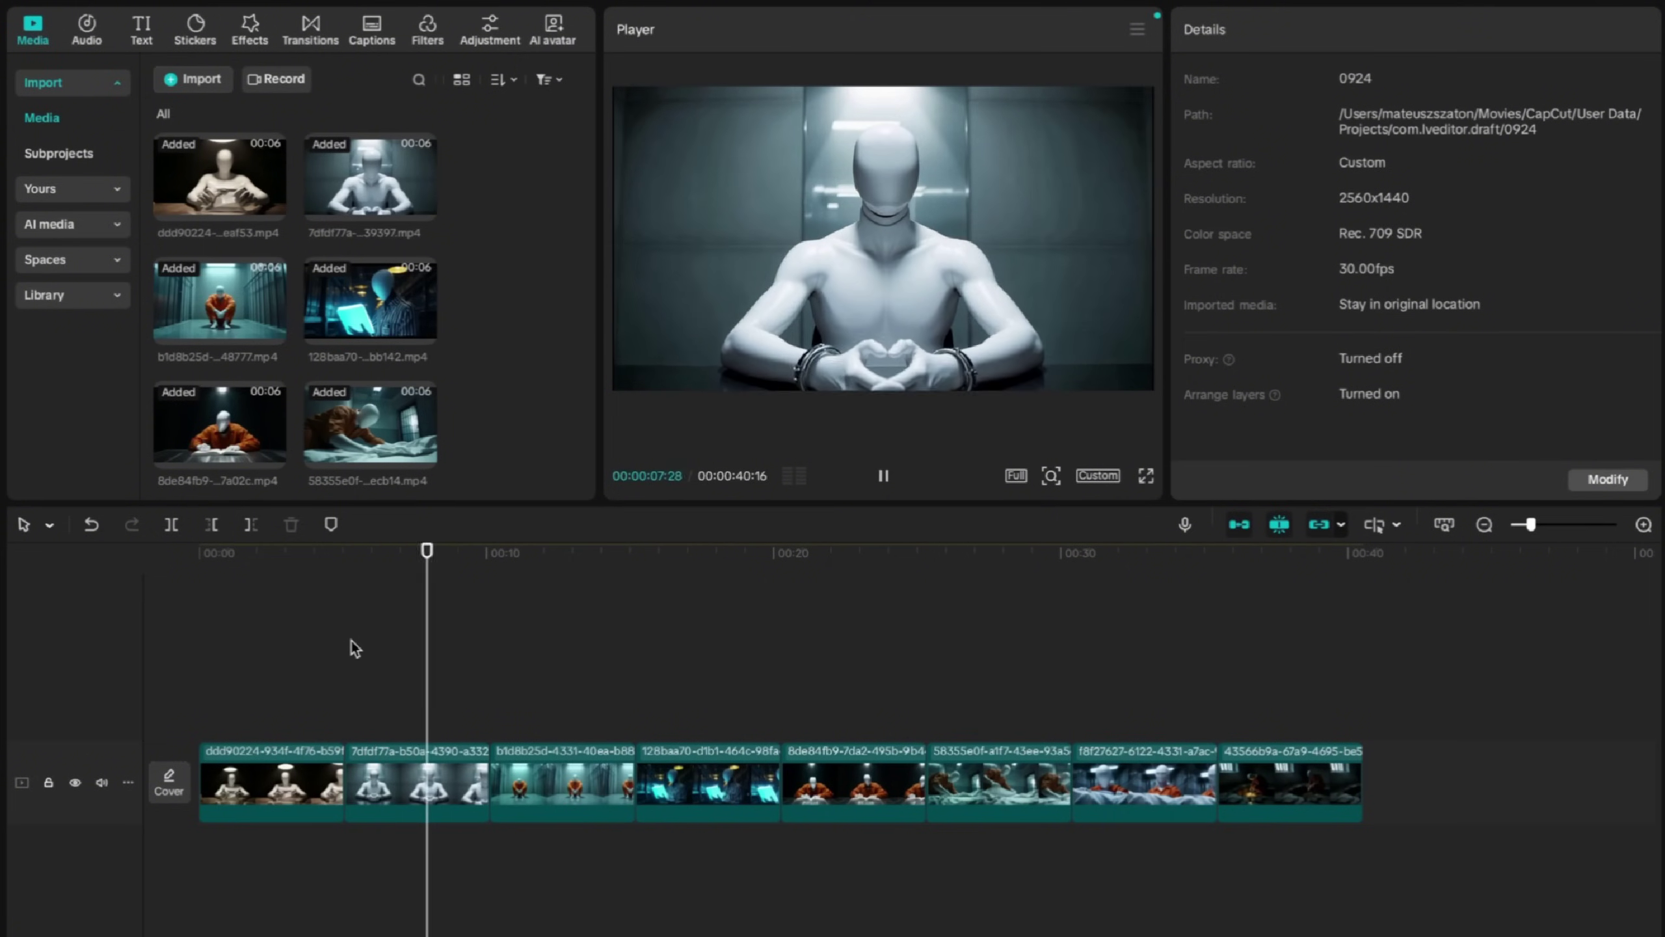
- Preview the third and fourth timeline clips, the seated prisoner in the cell and the figure reading the file
left_click_drag(351, 640, 462, 641)
key("space")
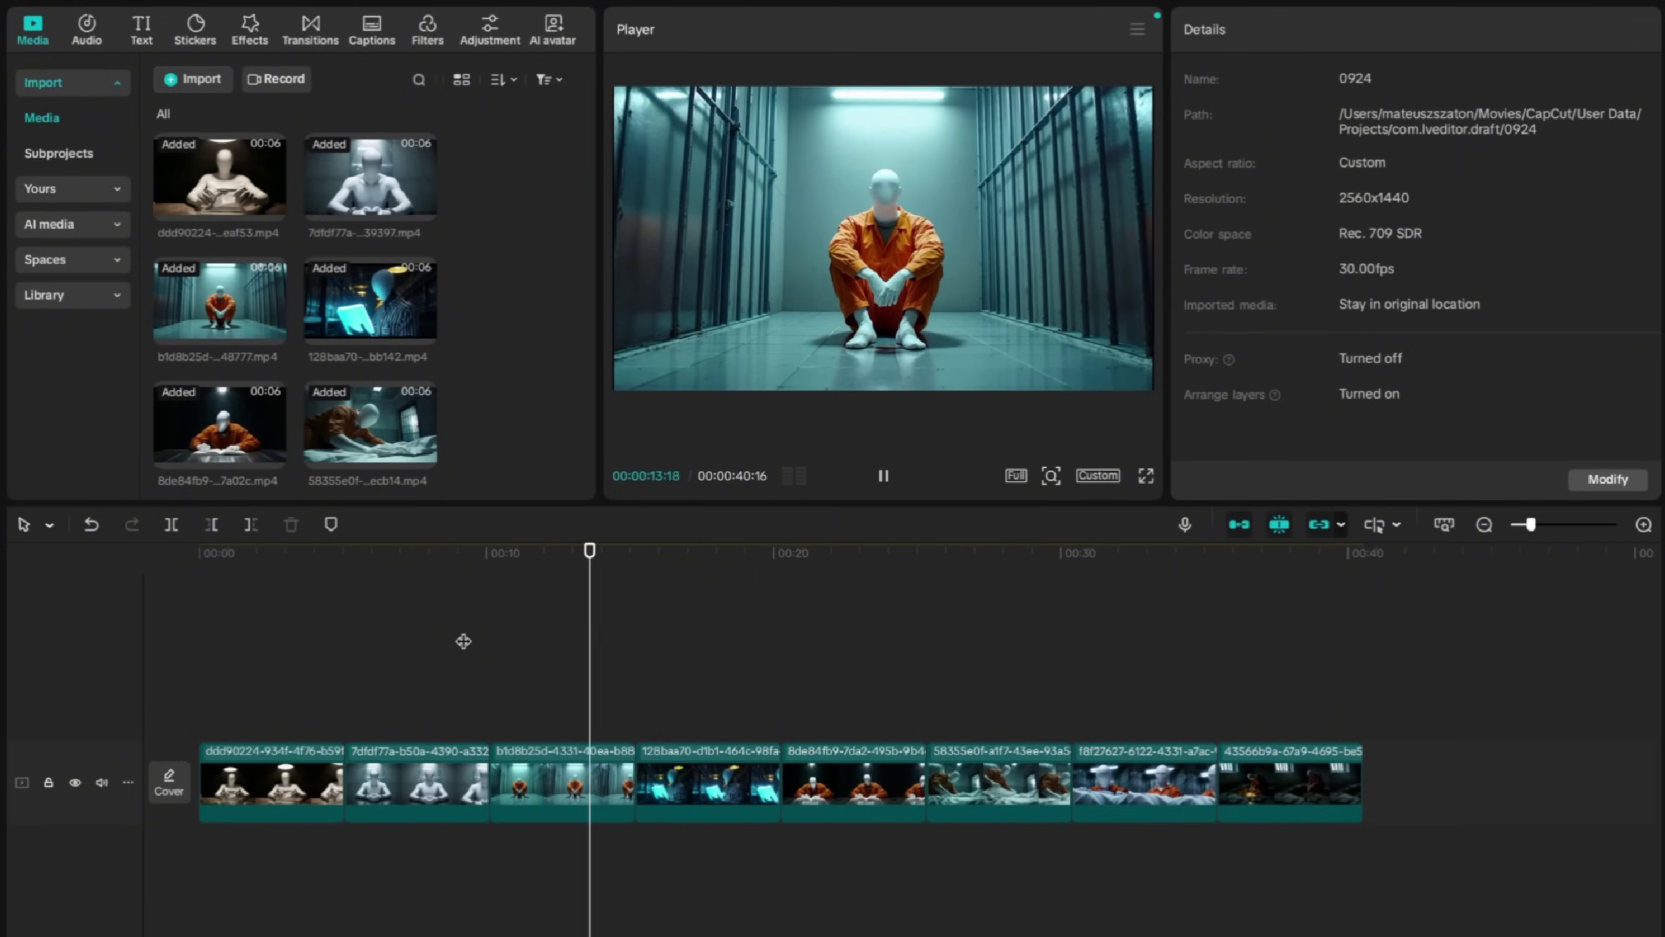
key("space")
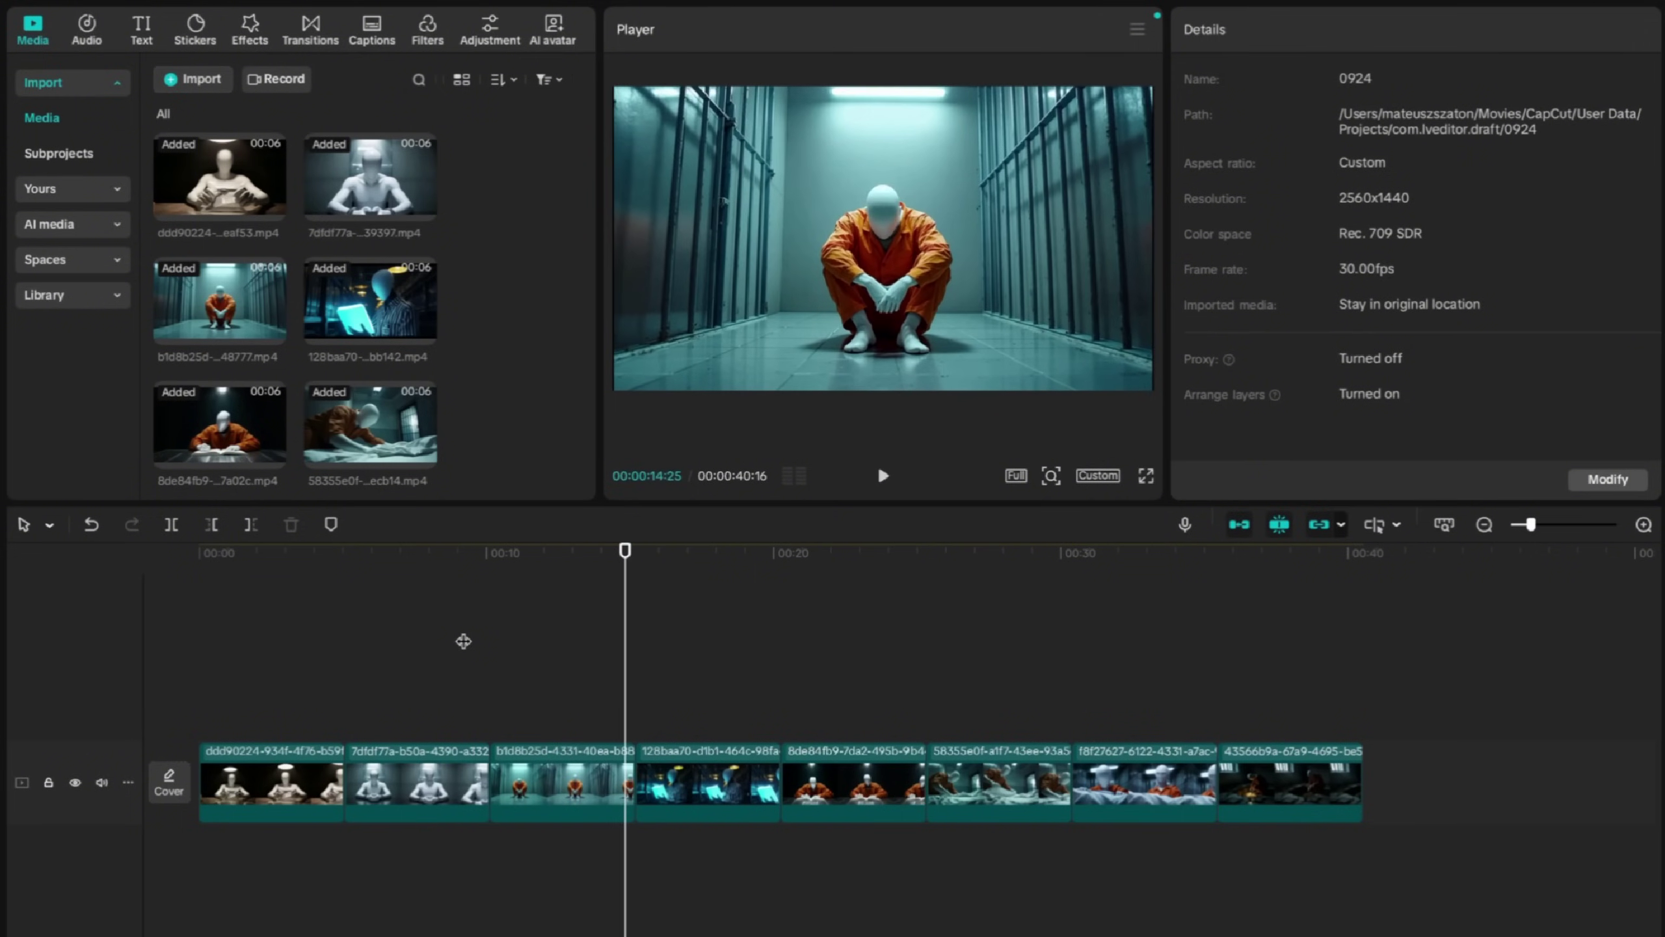
left_click_drag(514, 679, 620, 669)
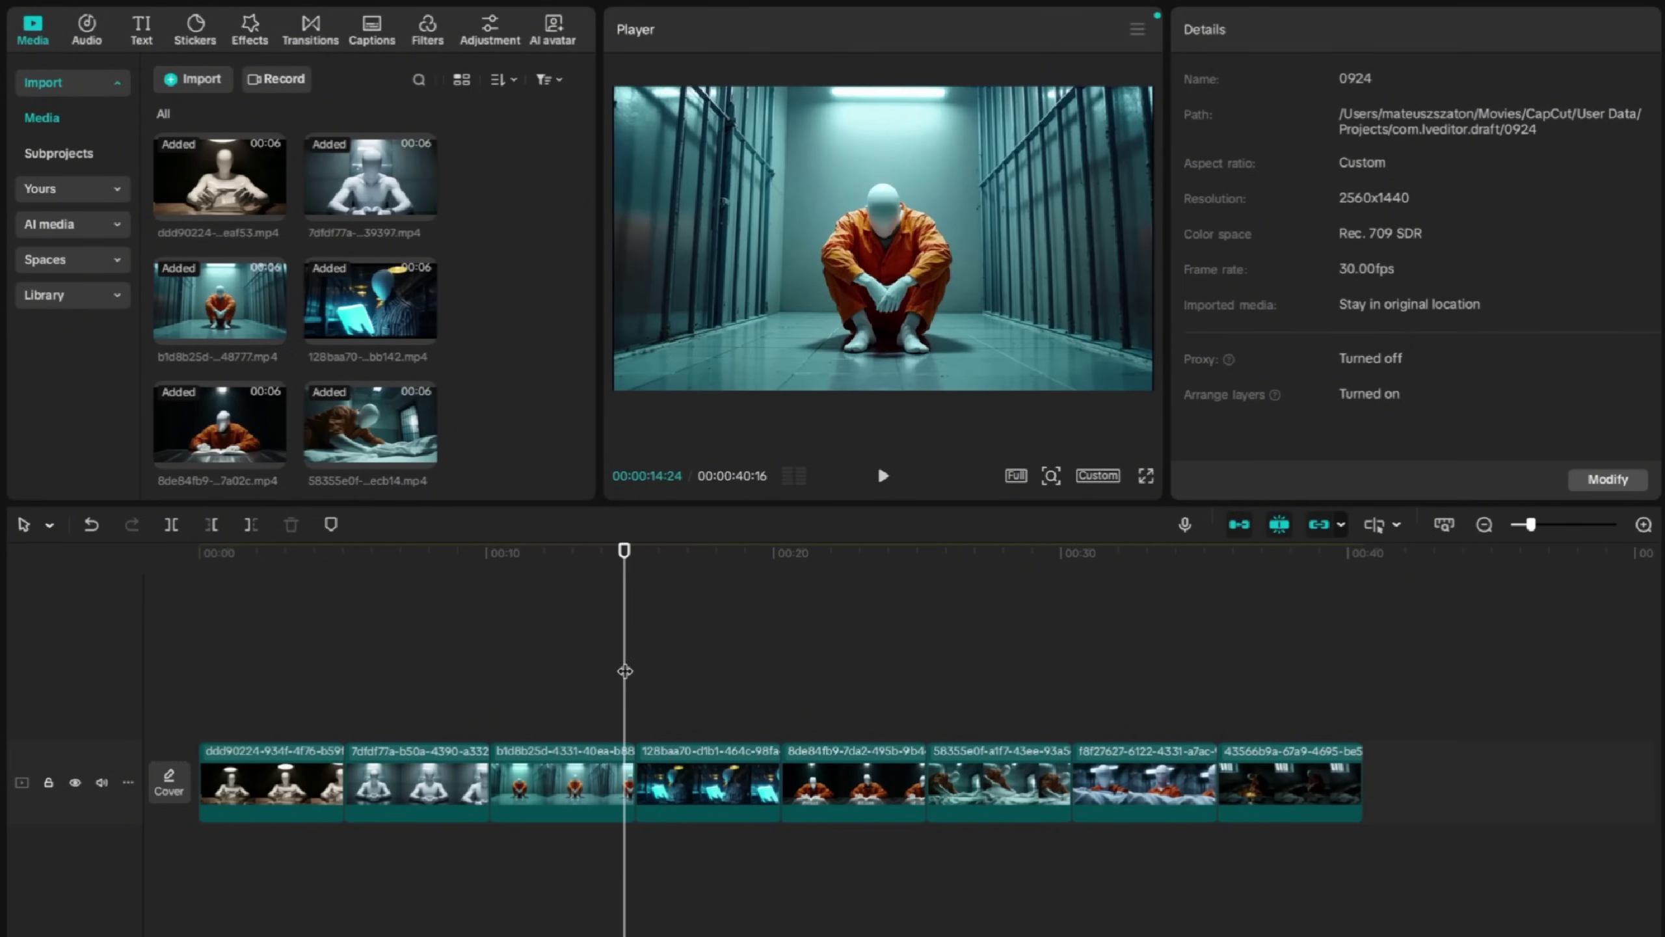
key("space")
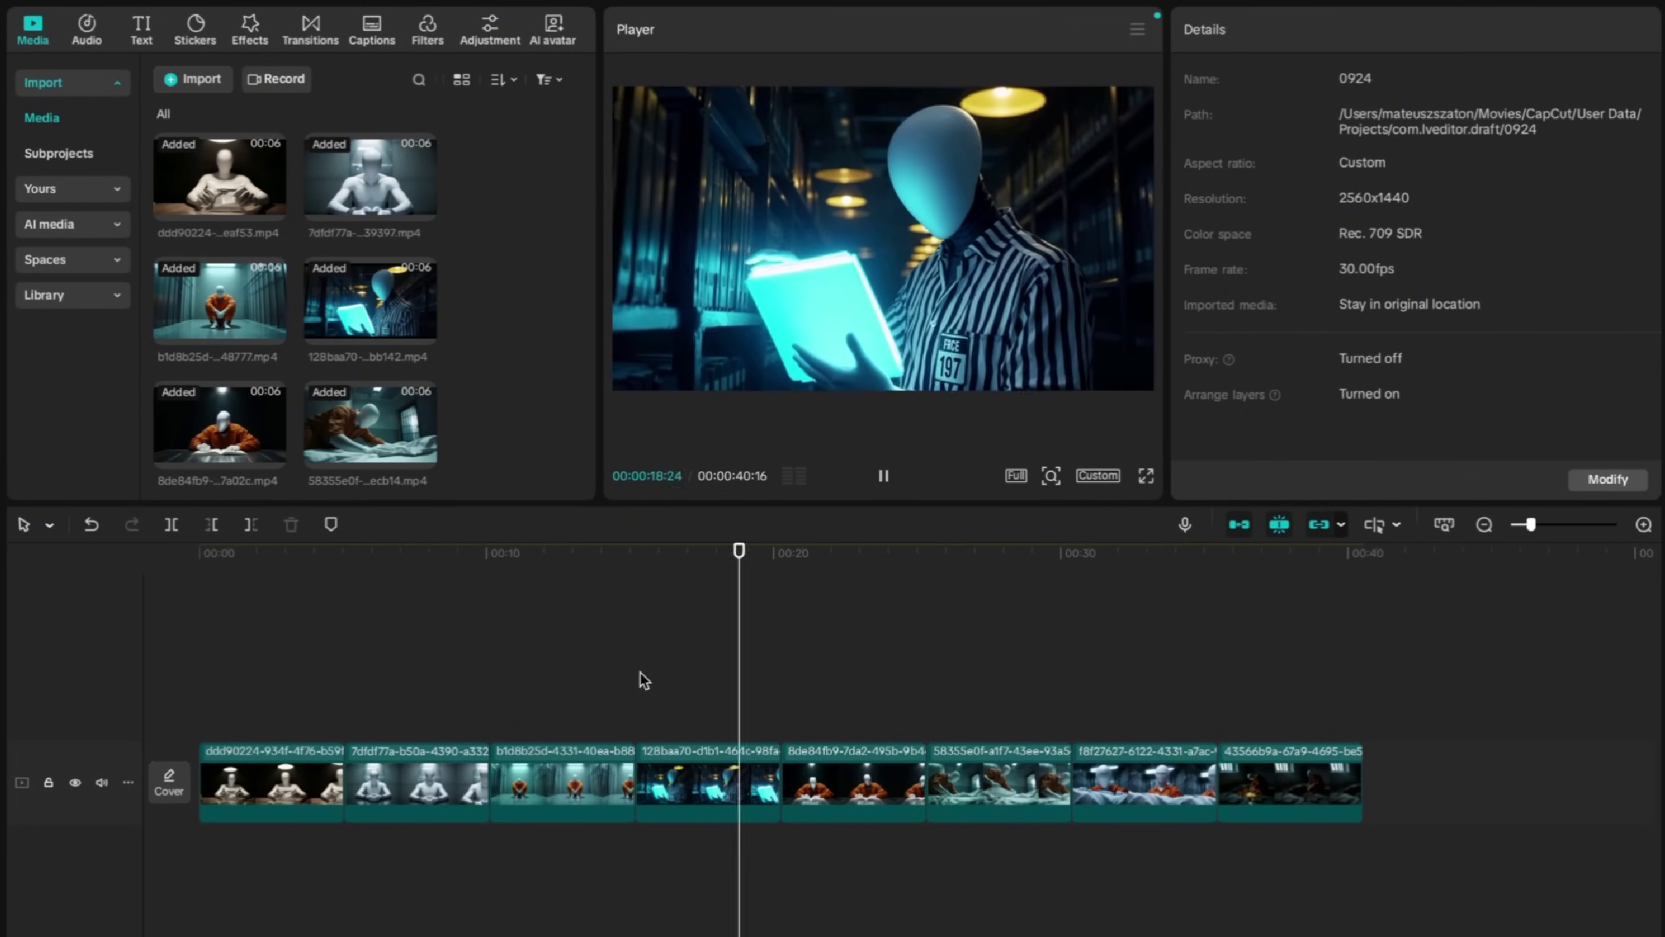
- Preview the timeline from the notebook-writing clip through the final digging clip, and switch back to the Abacus.AI chat
left_click_drag(640, 675, 745, 670)
key("space")
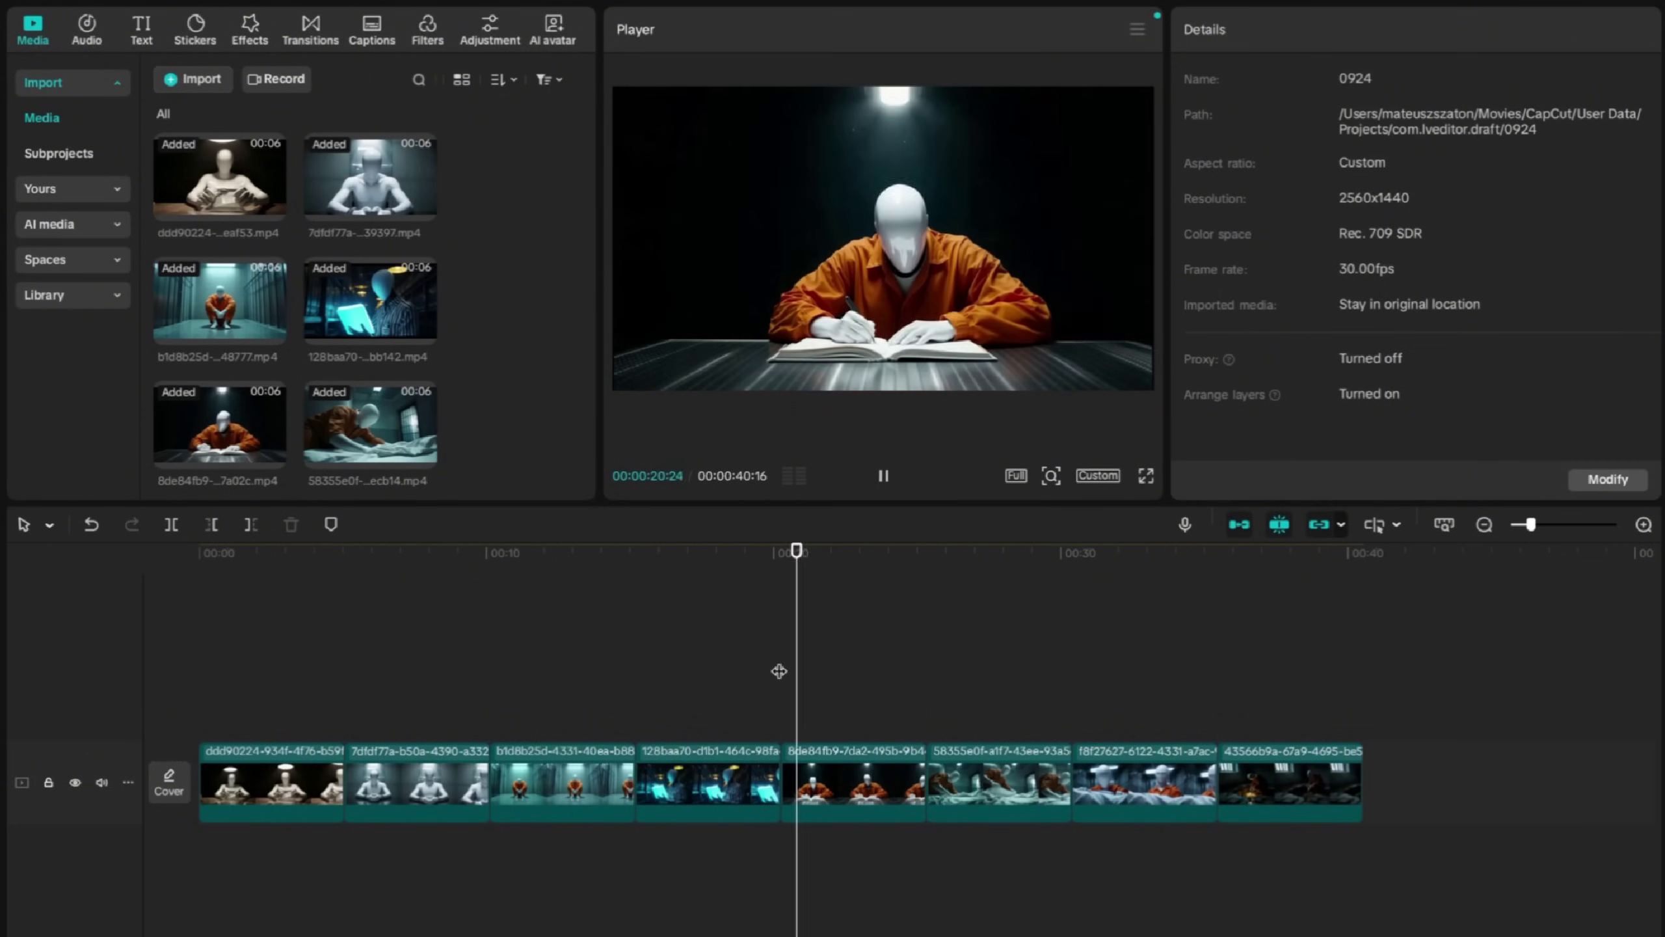
left_click_drag(783, 673, 921, 666)
key("space")
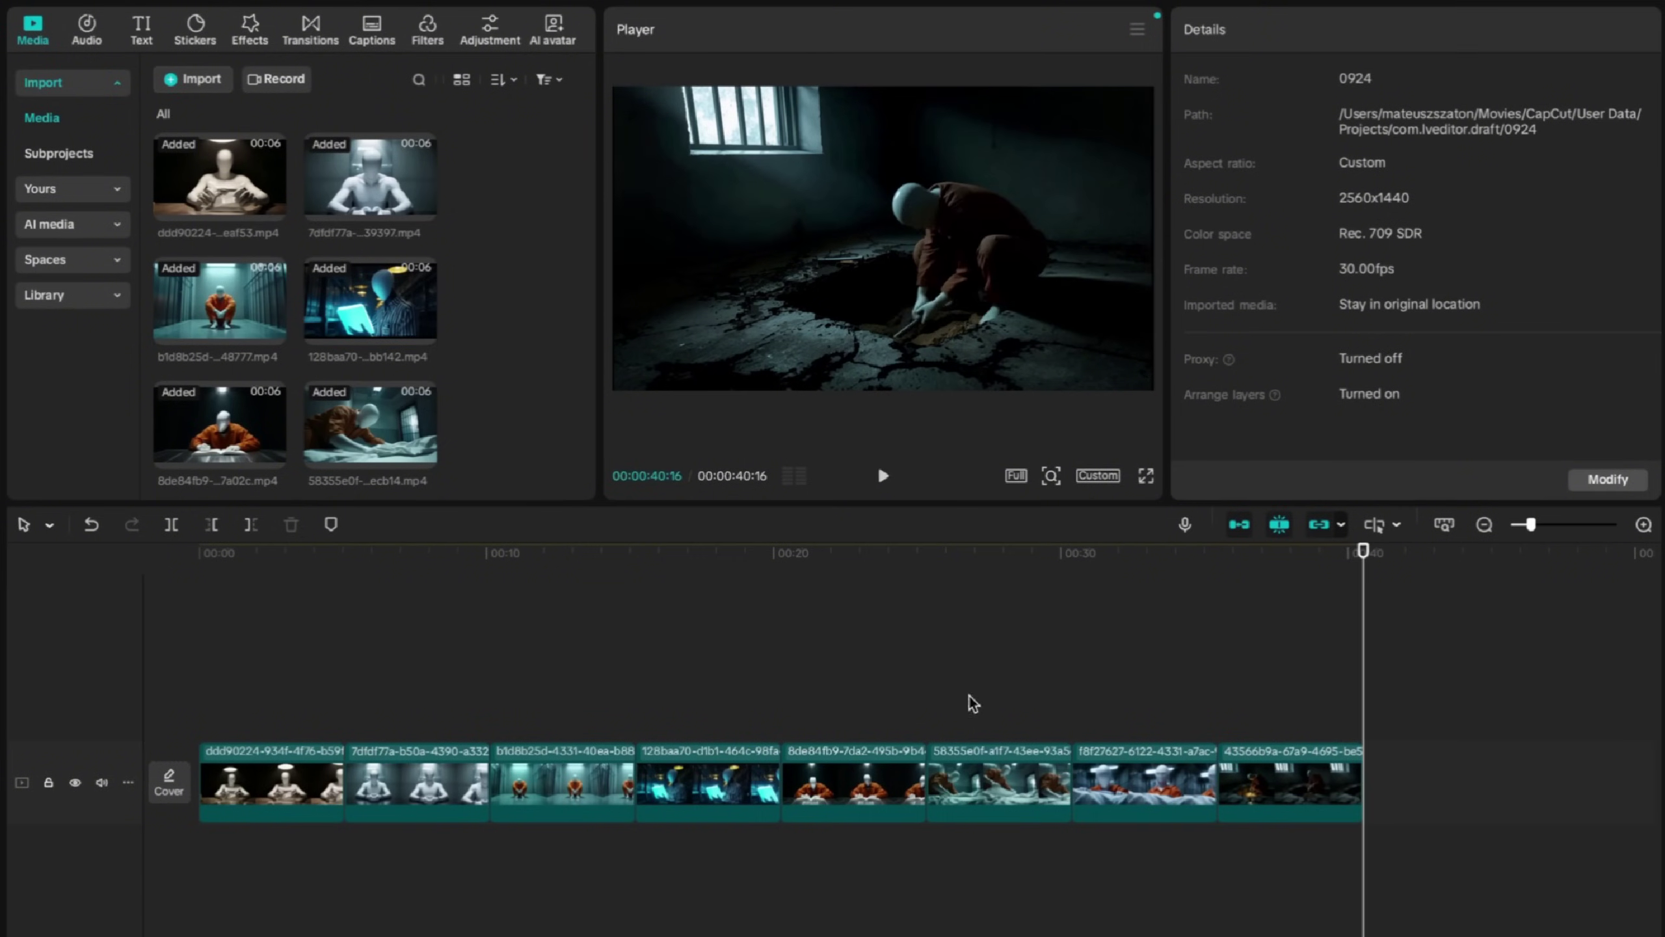
key("ctrl+Right")
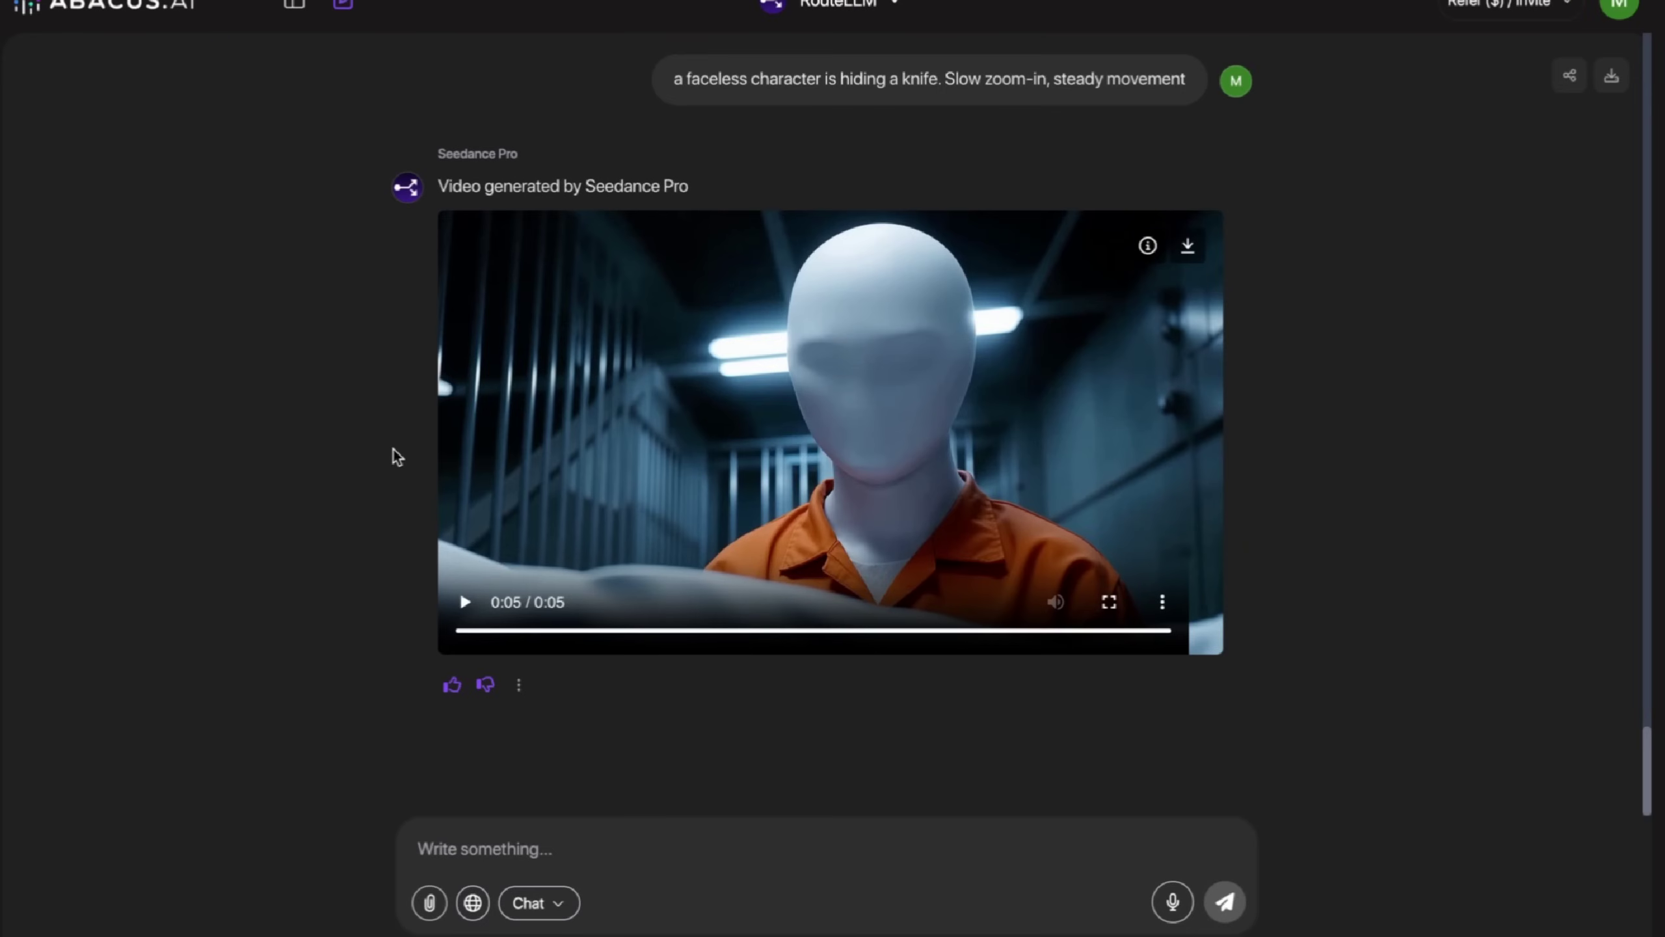